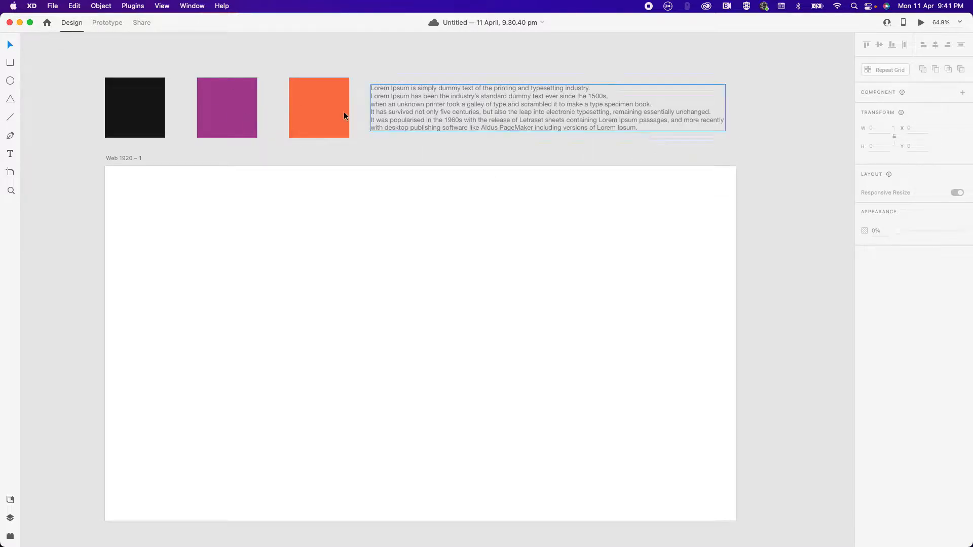
drag(77, 59, 320, 99)
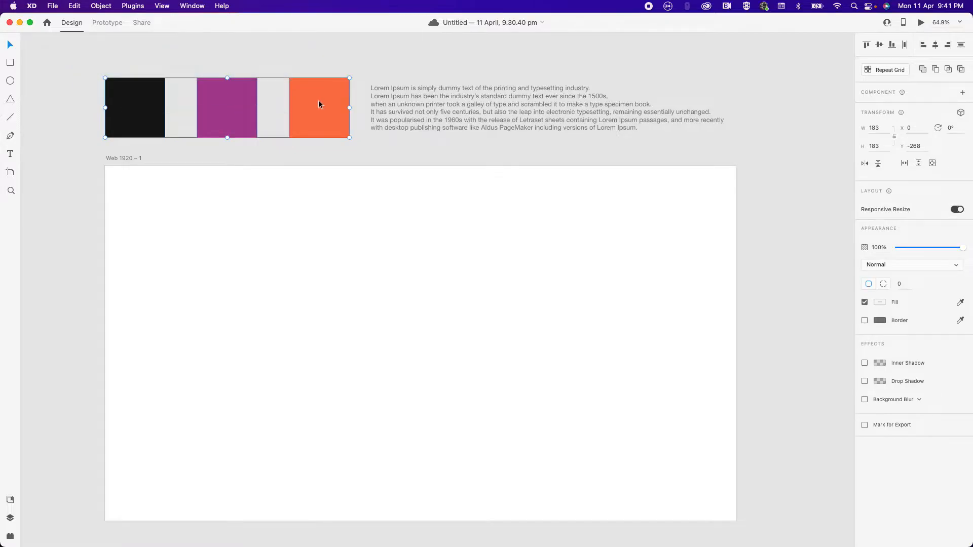
click(183, 64)
click(121, 89)
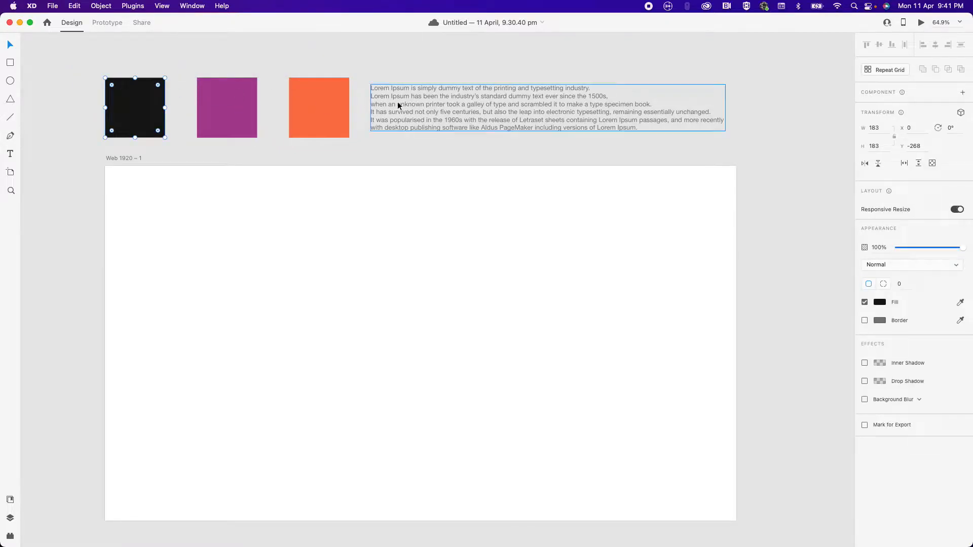
key(Escape)
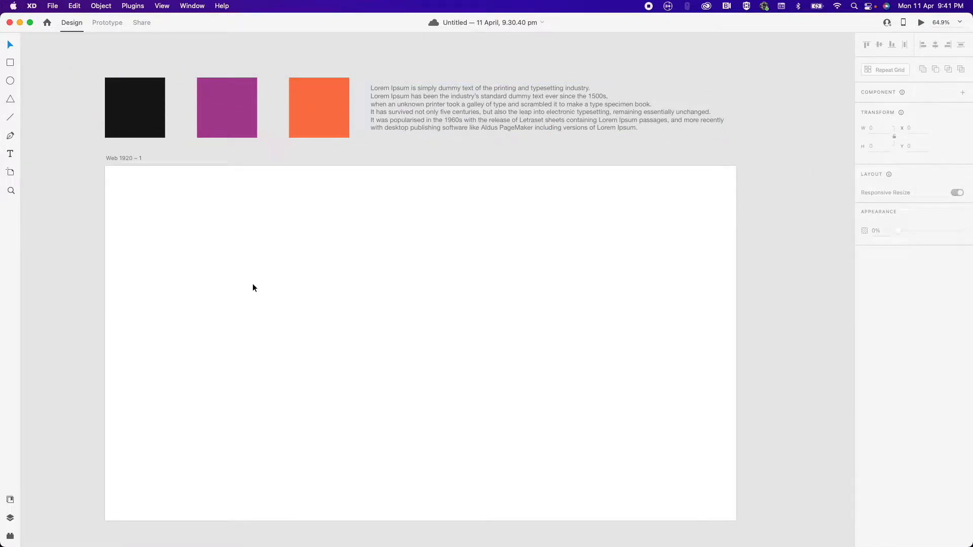
- Draw a rectangle near the artboard's left side and set its size to 100 by 100
key(r)
drag(132, 237, 165, 274)
click(881, 128)
text(100)
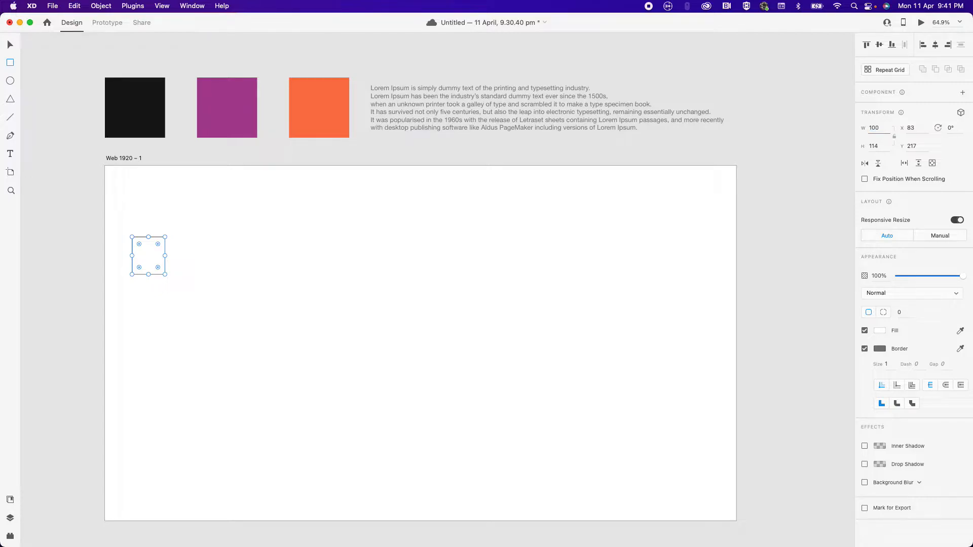
key(Tab)
text(100)
key(Return)
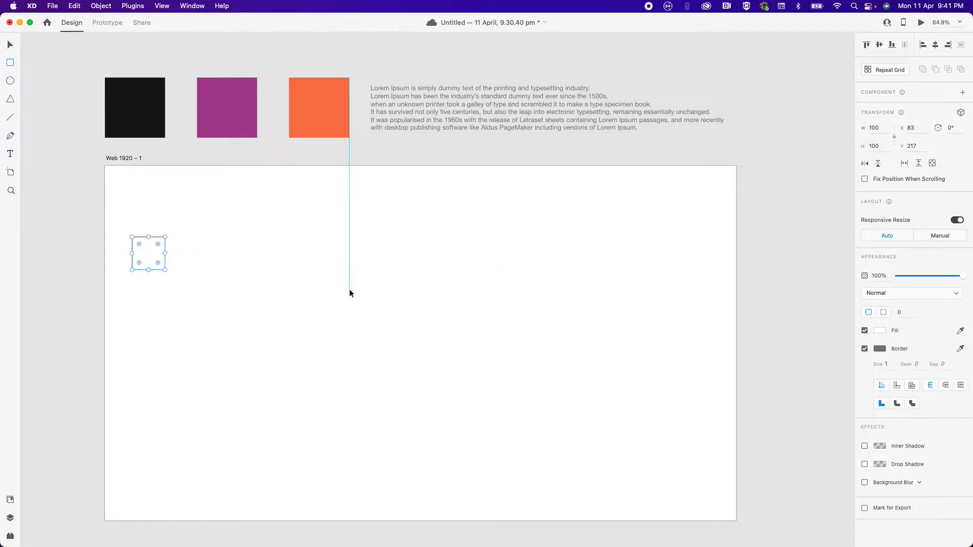
key(Escape)
- Move the square against the artboard's left edge and place a vertical guide along its inner side at X 100
drag(155, 254, 128, 236)
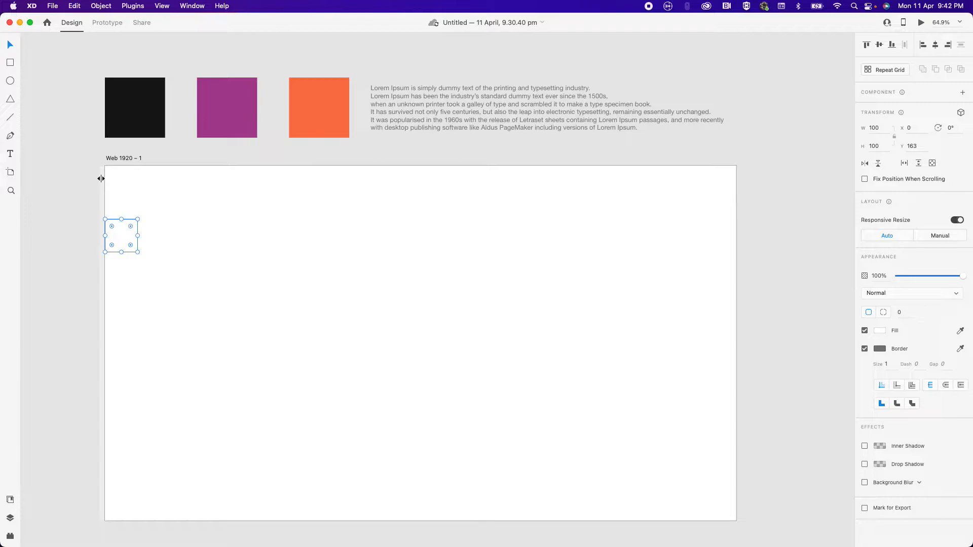
drag(101, 178, 137, 183)
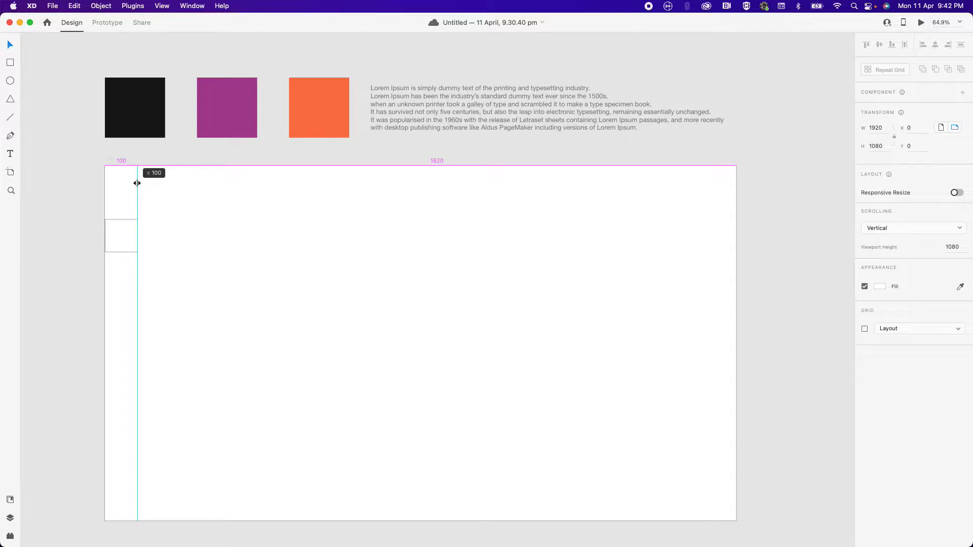
click(191, 172)
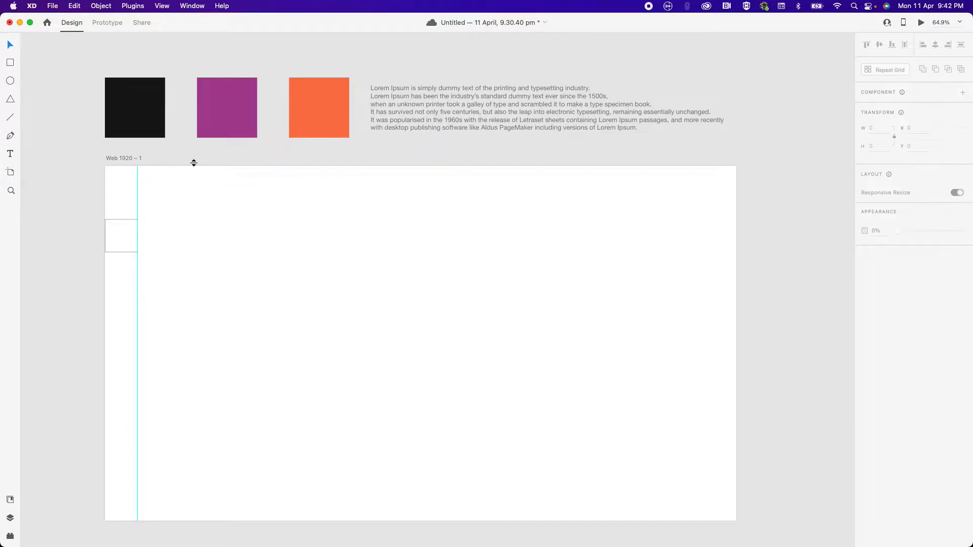
- Align the square to the artboard's right edge and place a vertical guide along its inner side at X 1820
click(131, 219)
click(948, 46)
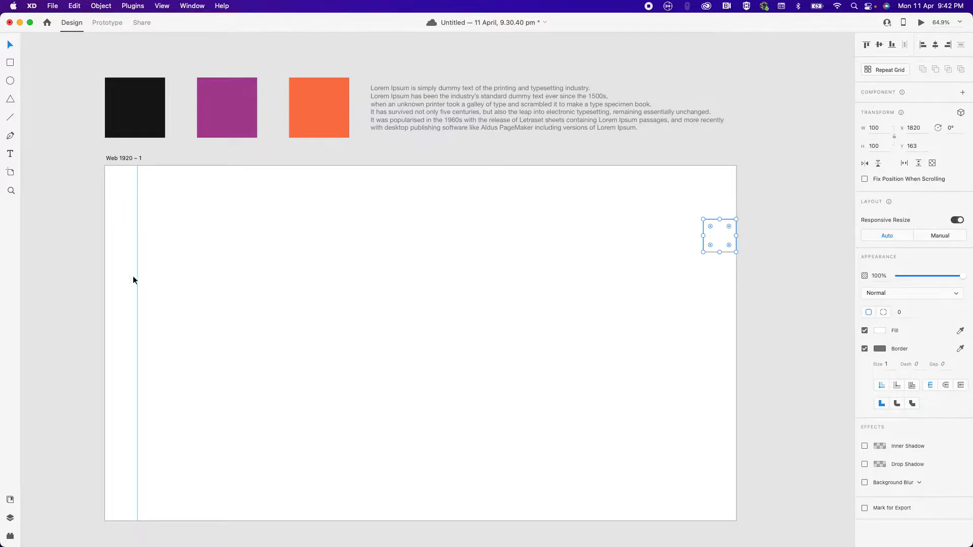
drag(97, 278, 704, 294)
click(787, 211)
- Align the square to the artboard's bottom edge and place a horizontal guide along its upper side at Y 980
click(728, 238)
click(892, 45)
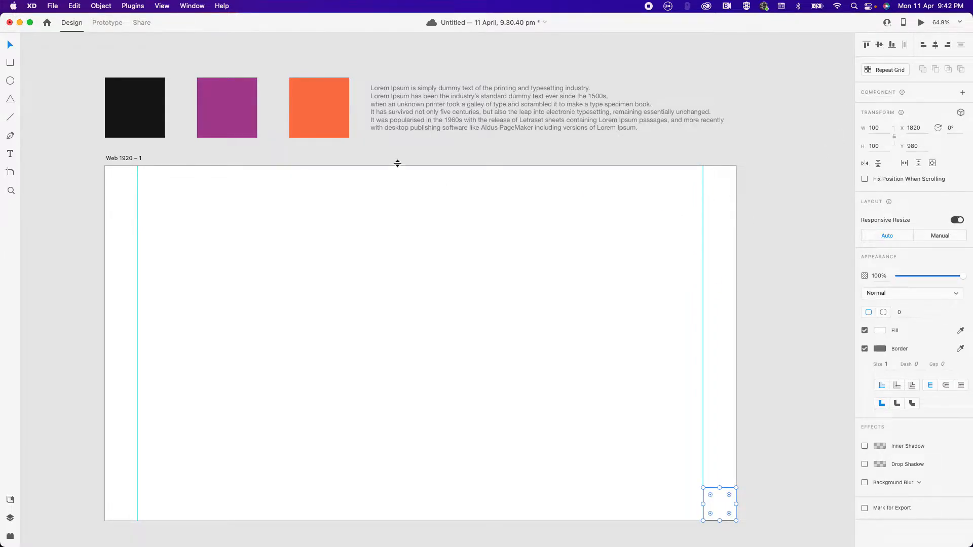
drag(398, 162, 439, 488)
click(694, 500)
- Place a horizontal guide 100 px below the artboard's top edge, using the top-aligned square as spacer, and delete the square
click(726, 503)
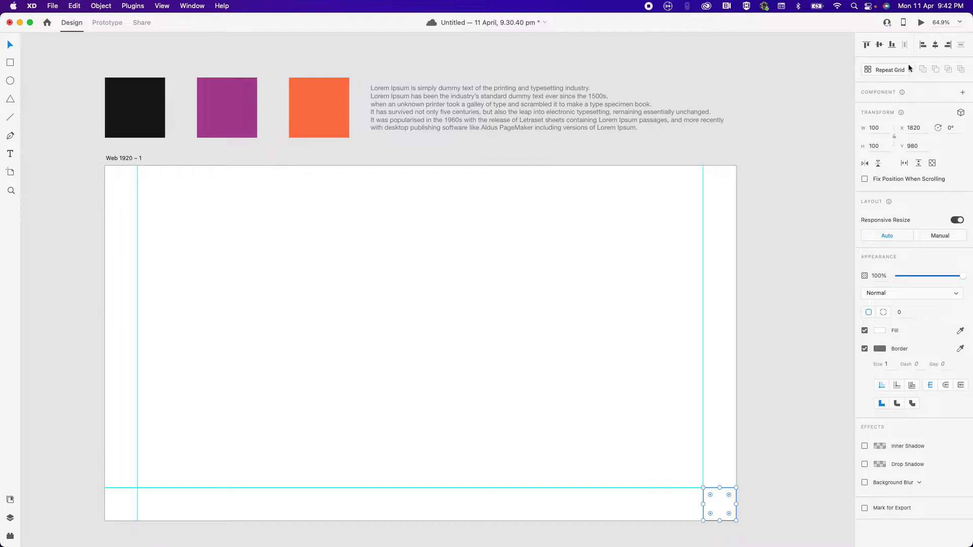
click(867, 45)
drag(461, 162, 467, 198)
click(744, 189)
click(713, 191)
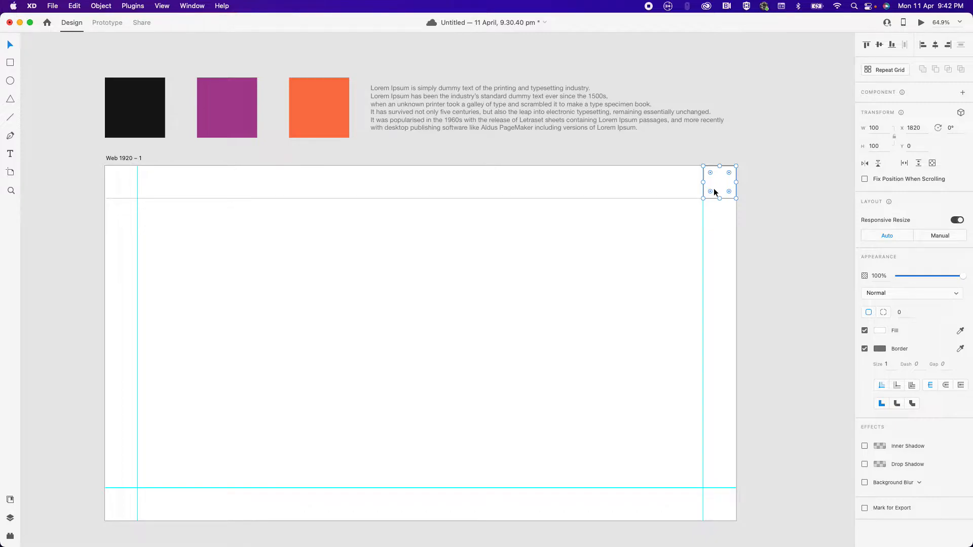
key(Delete)
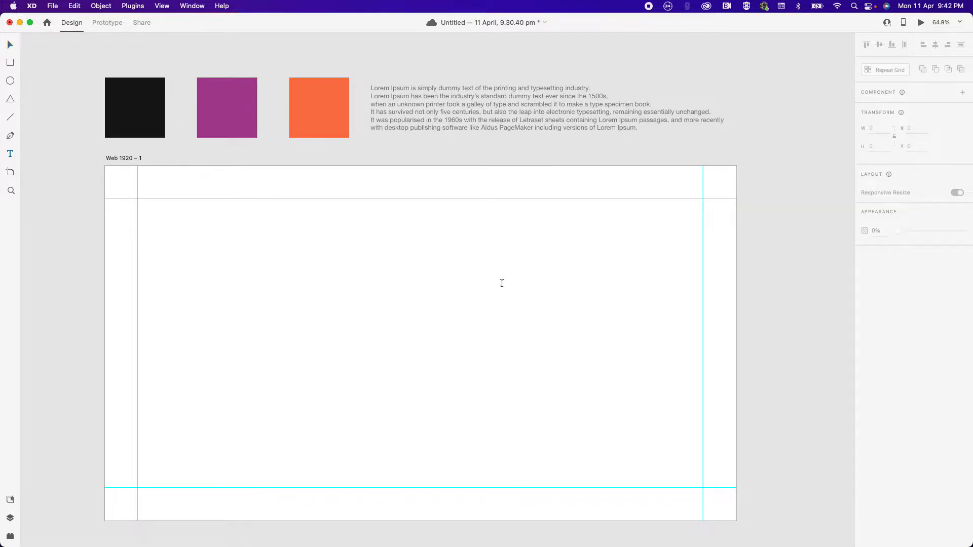
- Add the text "Demo" in the upper left area of the artboard
click(216, 256)
text(Demo)
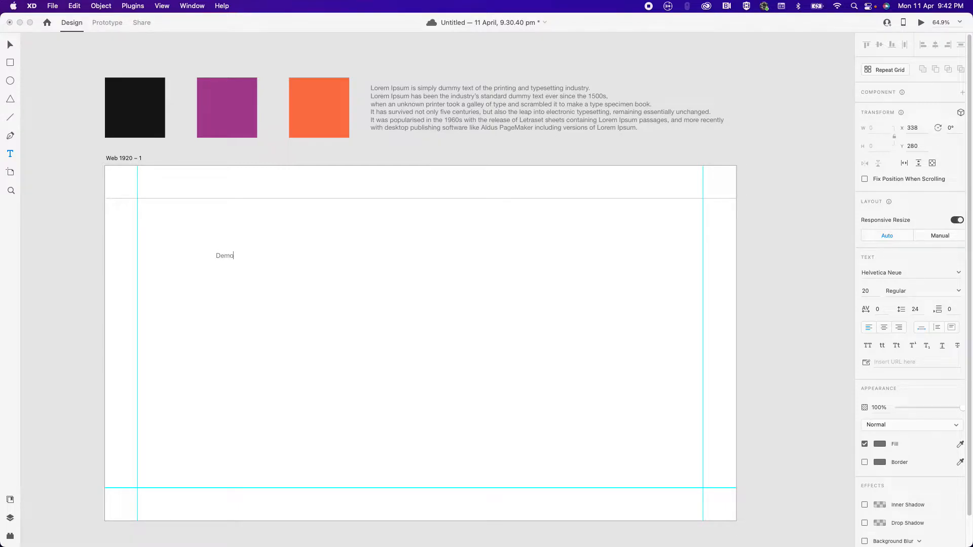
key(Escape)
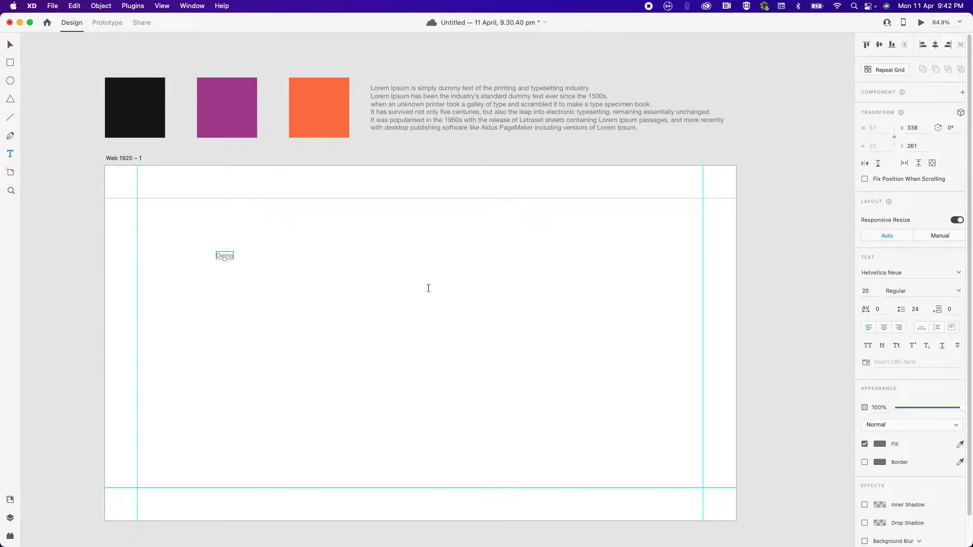
- Change the Demo text's font to SF Pro Display
click(959, 273)
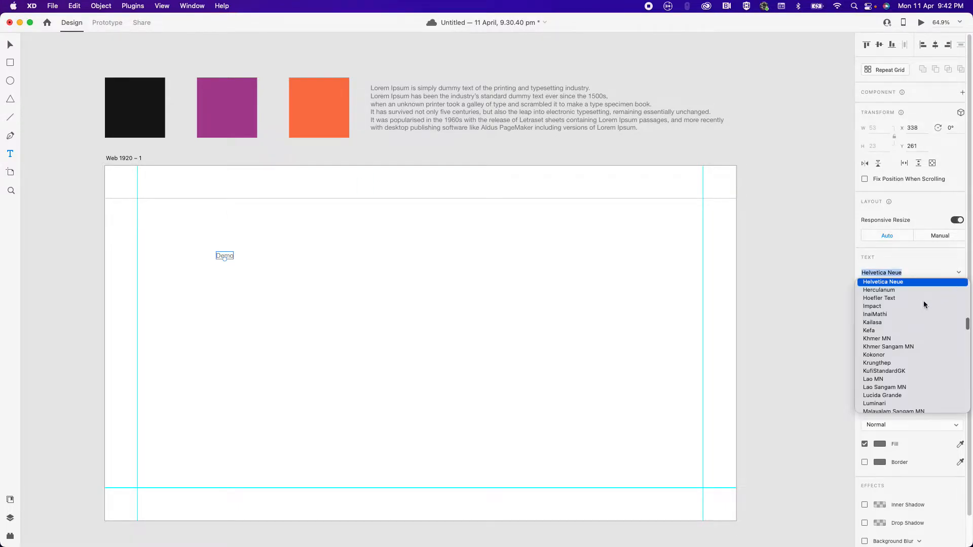
text(Dis)
key(BackSpace)
key(BackSpace)
text(SF Arabic)
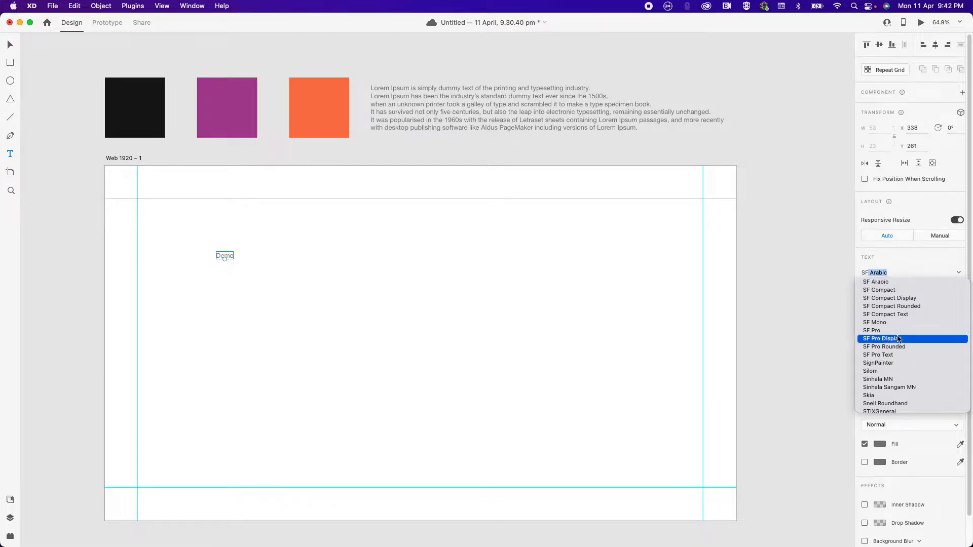
click(882, 338)
click(452, 276)
click(224, 256)
key(v)
click(285, 279)
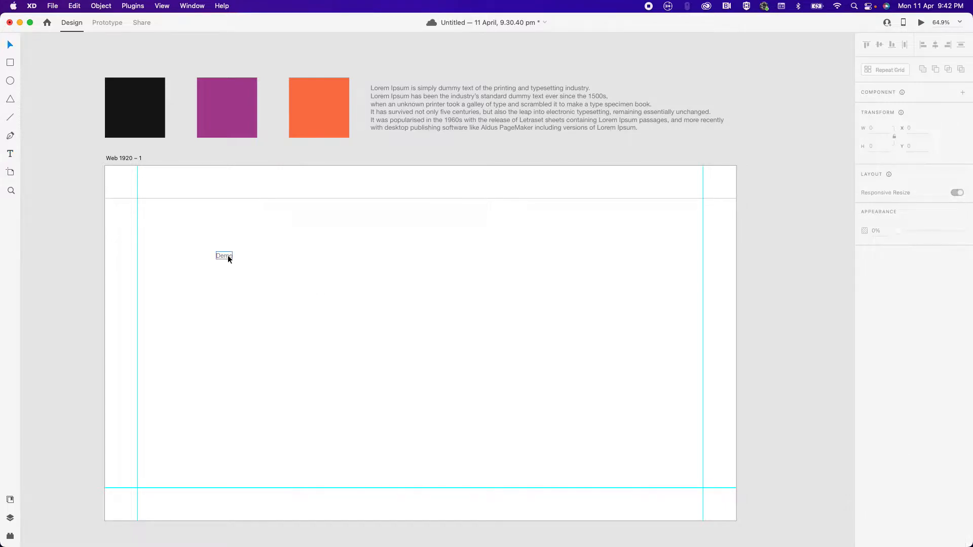
- Set the Demo text's font weight to Bold
click(228, 255)
click(952, 296)
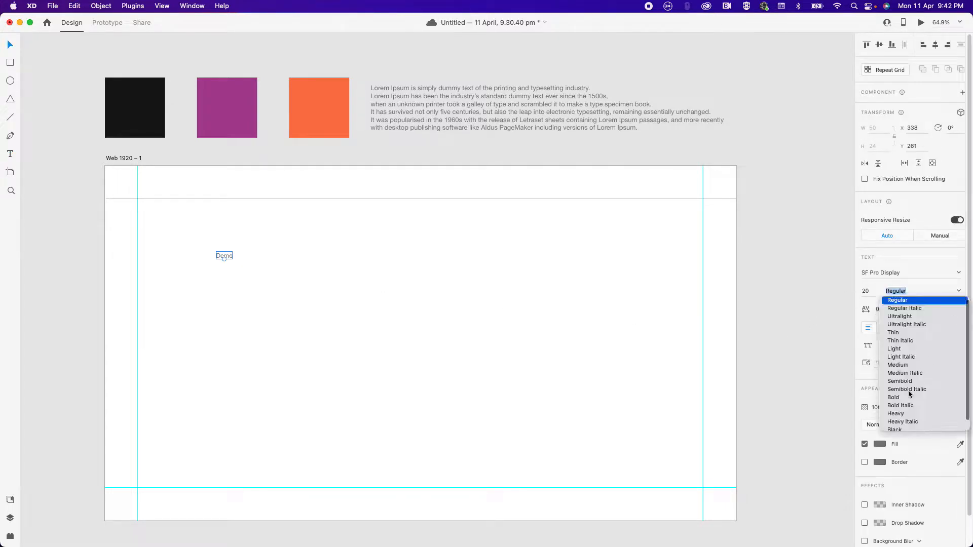
click(902, 405)
click(248, 262)
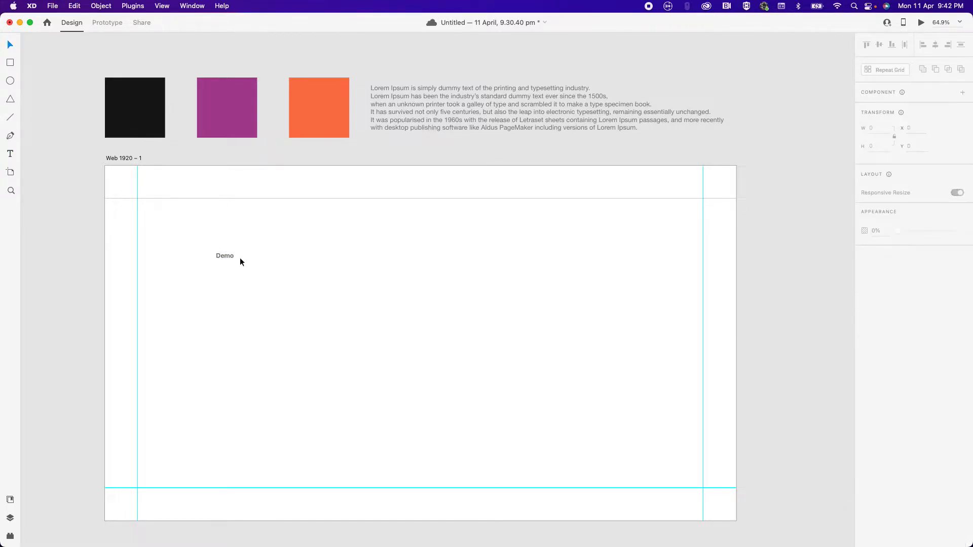
- Move the Demo text to the crossing of the left and top guides and set its font size to 40
drag(221, 256, 146, 195)
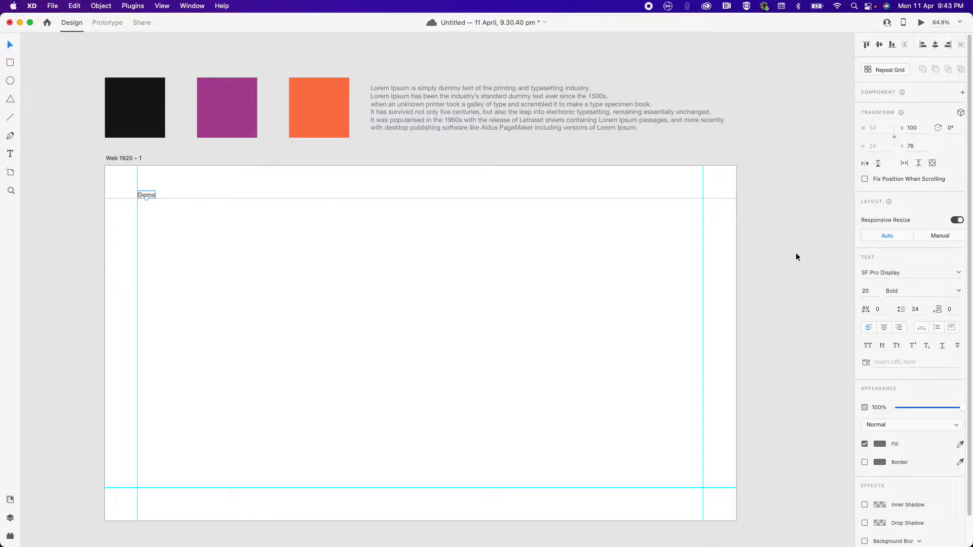
click(867, 291)
text(40)
key(Return)
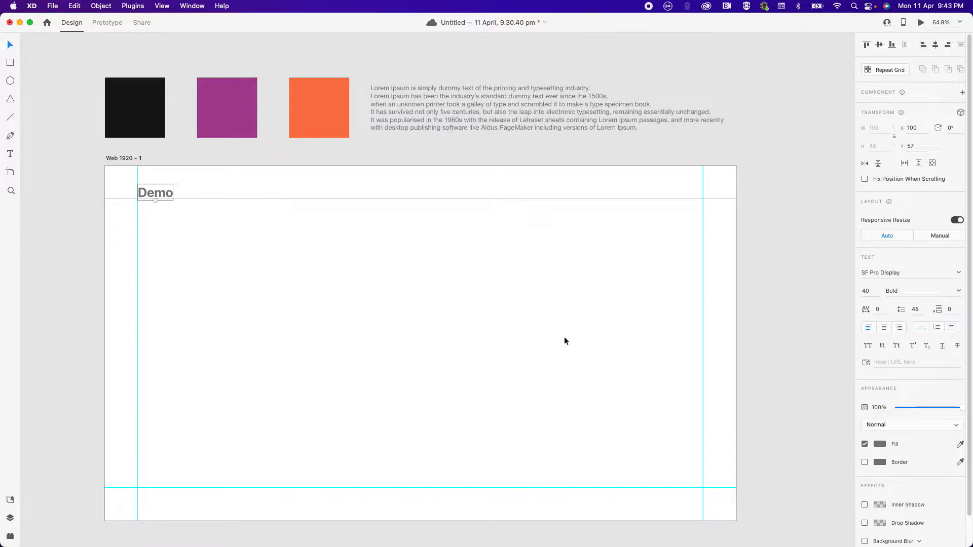
click(564, 337)
- Fill the artboard with the colour sampled from the black swatch and hide the guides
click(133, 158)
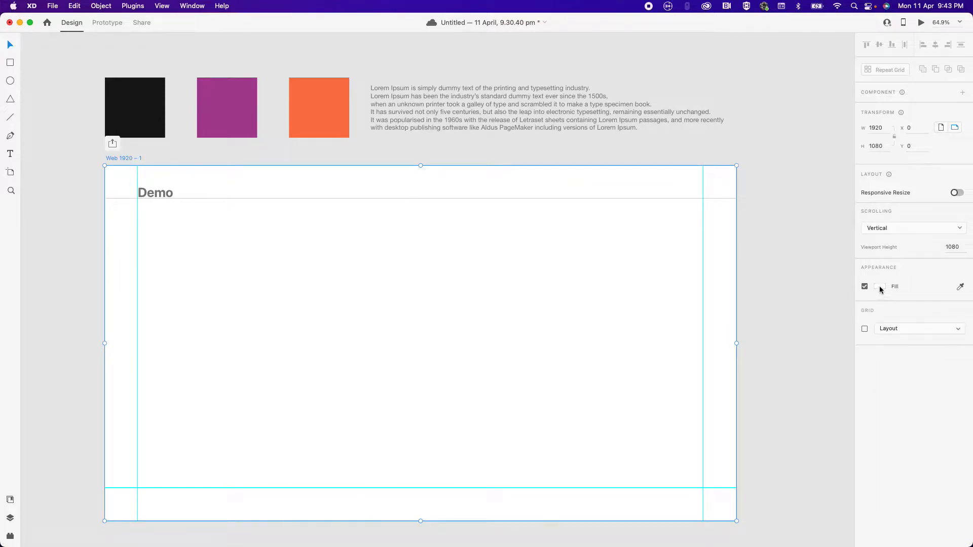
click(961, 287)
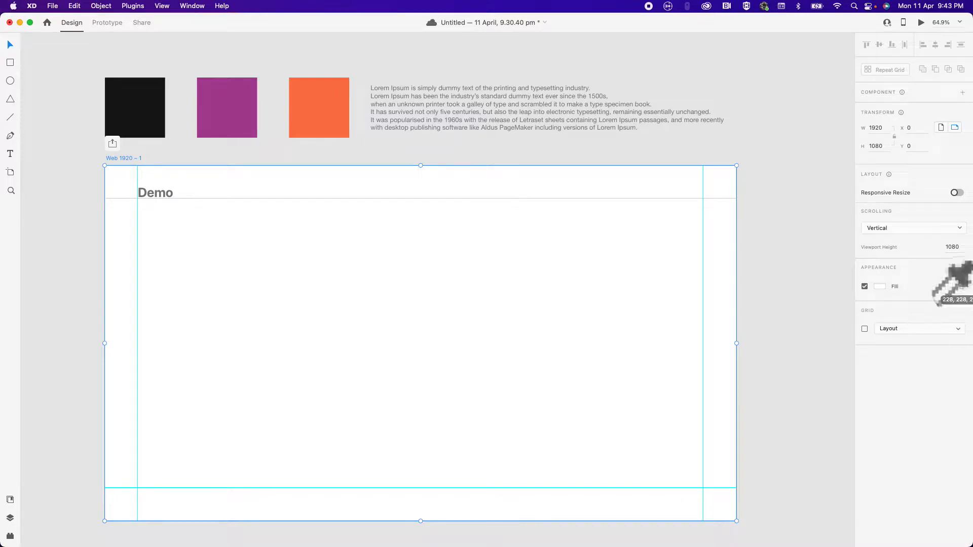
click(126, 107)
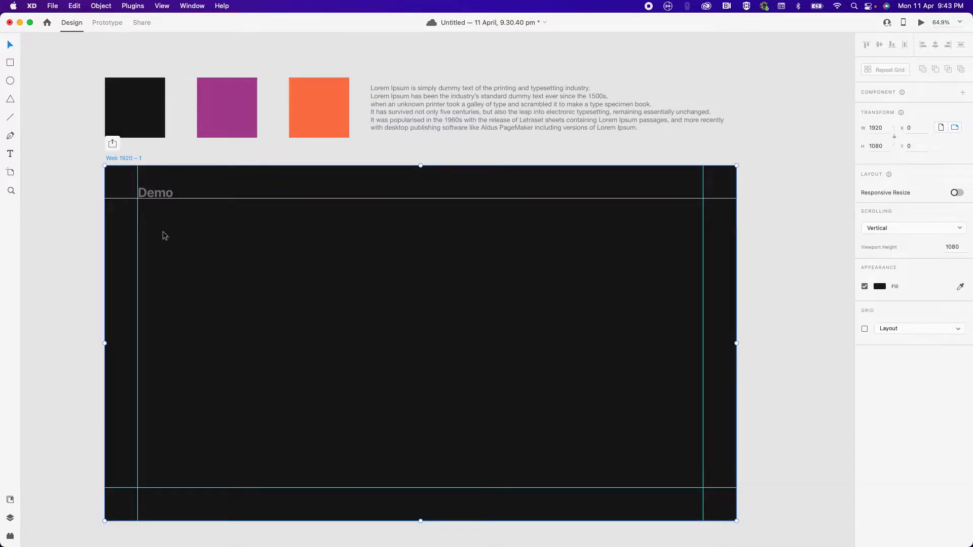
click(64, 216)
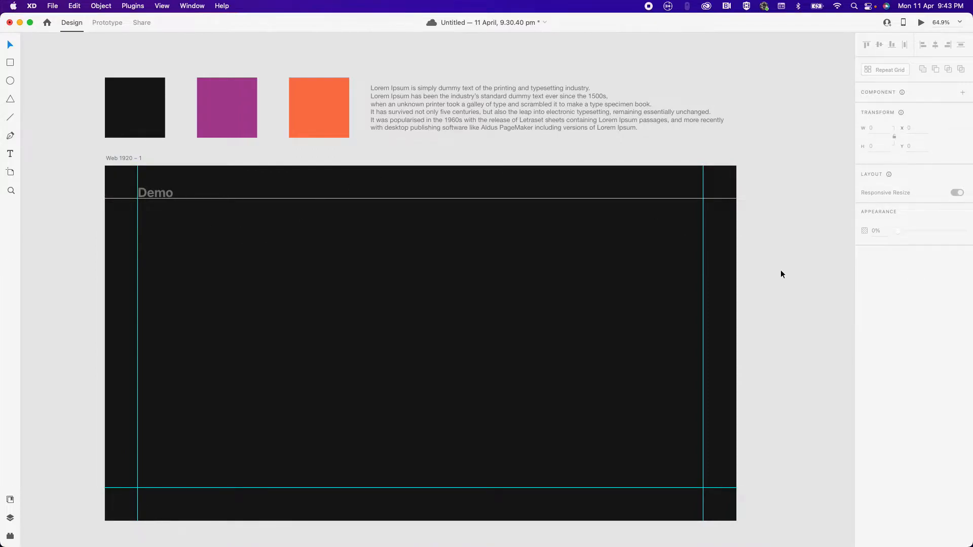
key(super+semicolon)
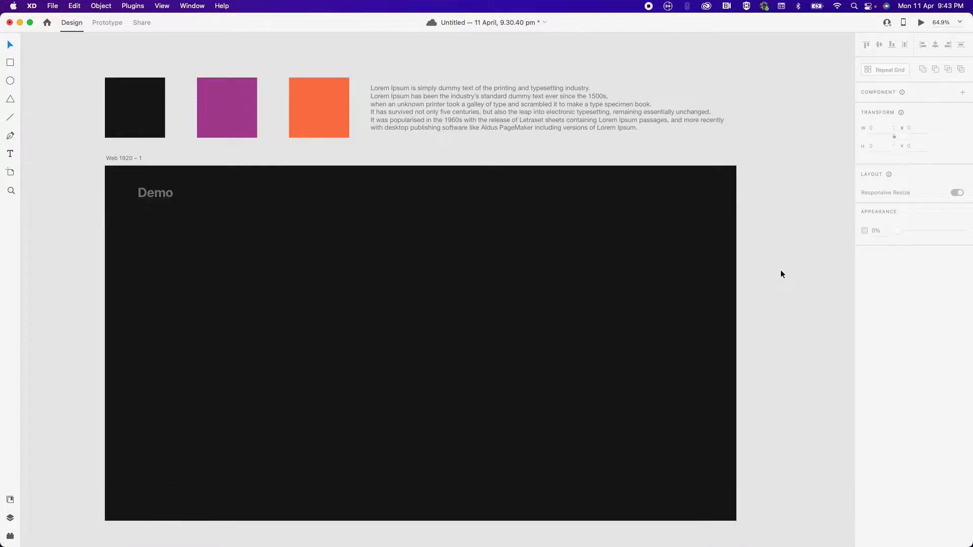
- Set the Demo text's fill colour to white, #FFFFFF
click(152, 195)
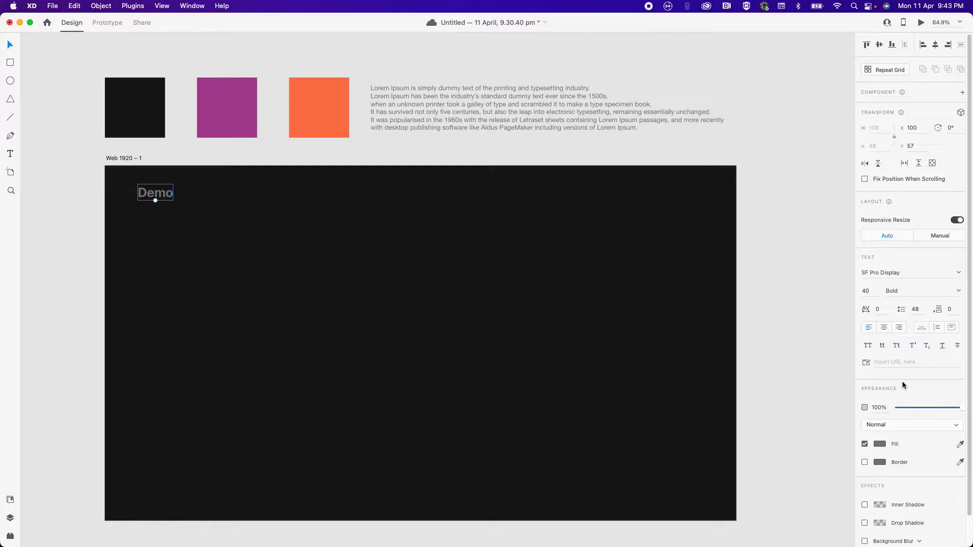
click(880, 444)
text(ffffff)
key(Return)
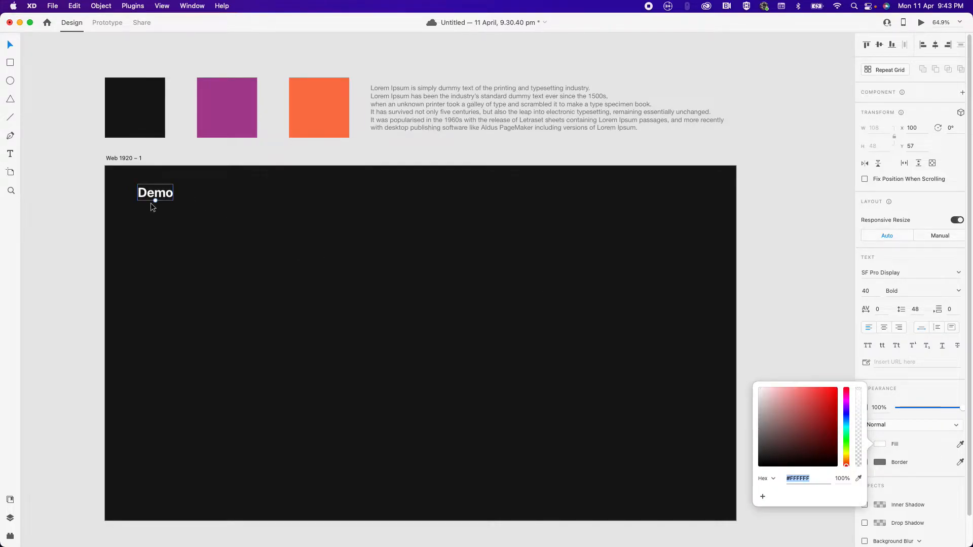
click(753, 237)
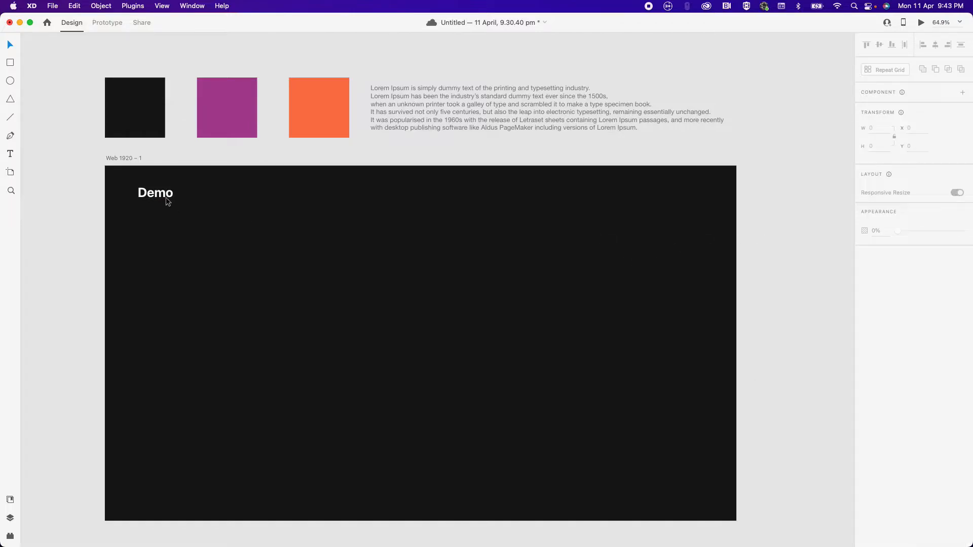
- Convert the Demo text to all uppercase
click(165, 199)
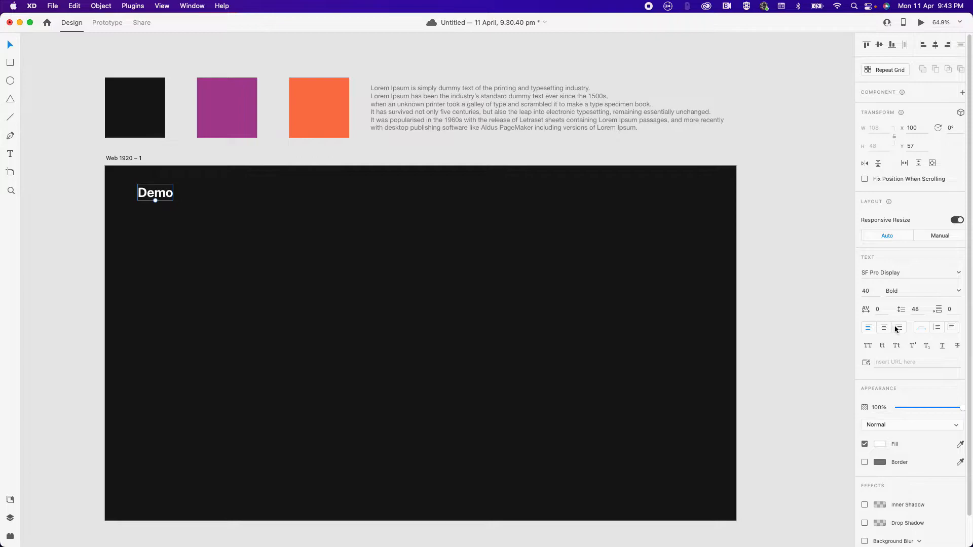
click(868, 346)
click(771, 208)
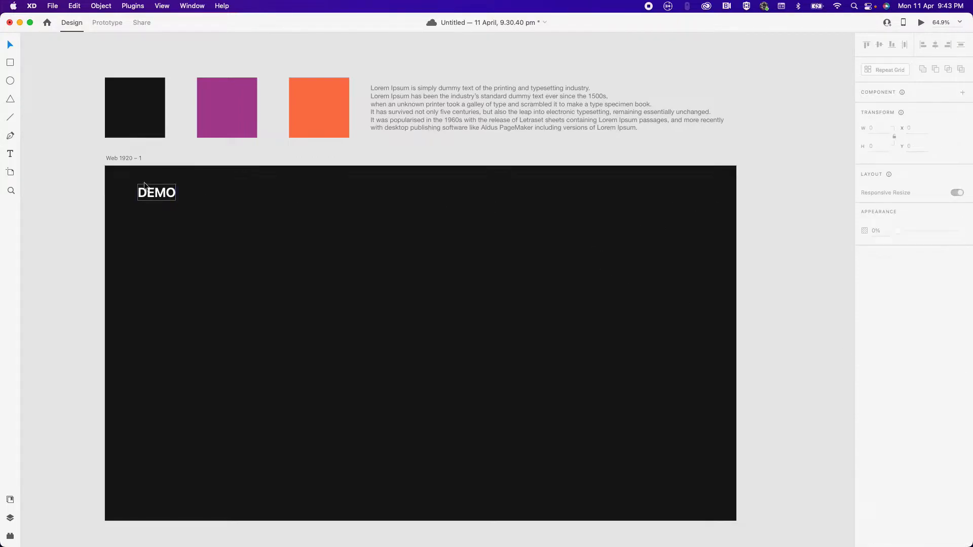
- Duplicate the DEMO text horizontally to about X 1023 and set the copy's font size to 26
click(153, 197)
drag(153, 198, 455, 209)
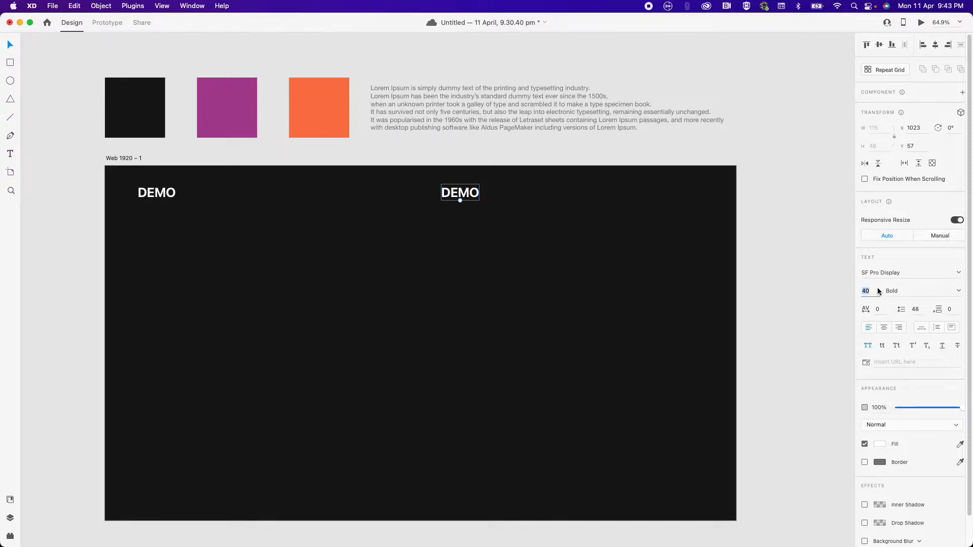
text(20)
key(Return)
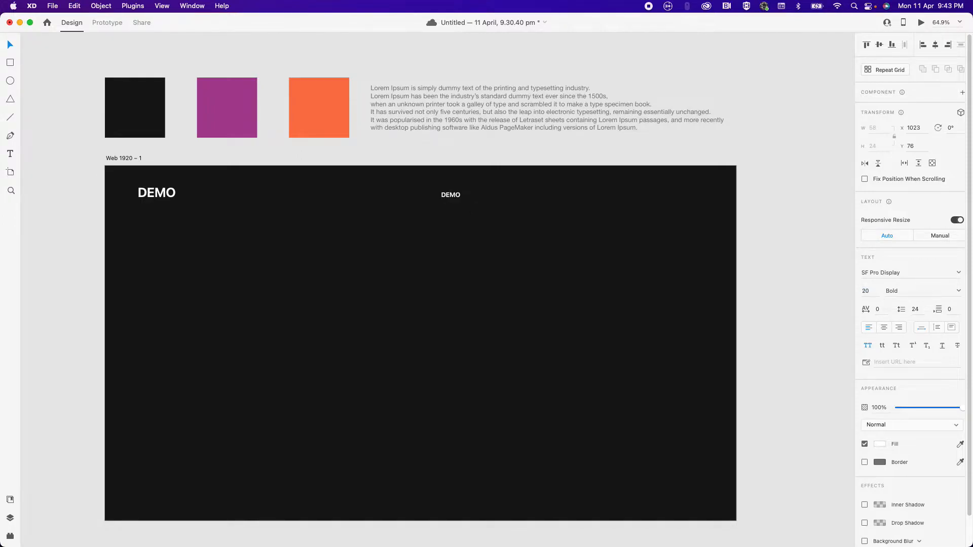
click(878, 294)
text(26)
key(Return)
- Turn off all uppercase for the copied DEMO text and set its font weight to Medium
click(869, 346)
click(959, 291)
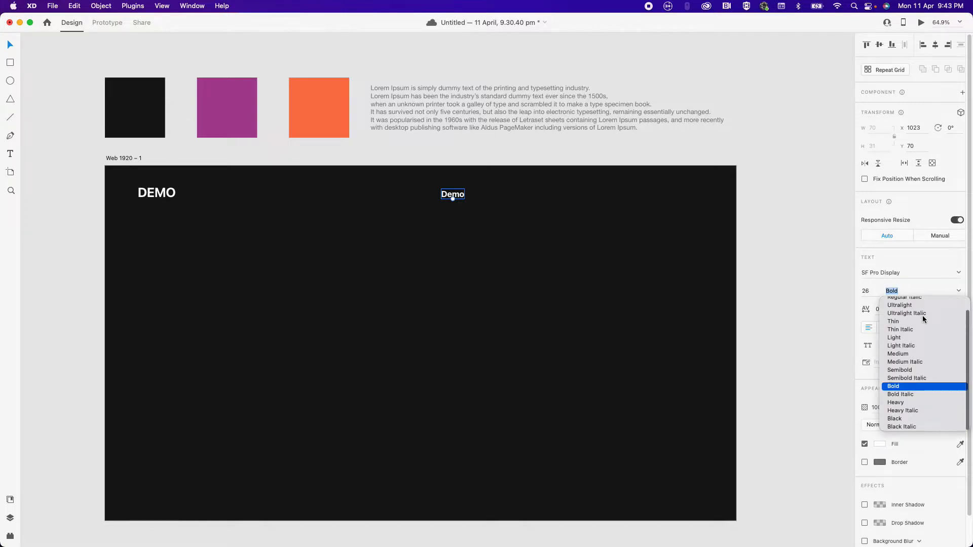
click(908, 354)
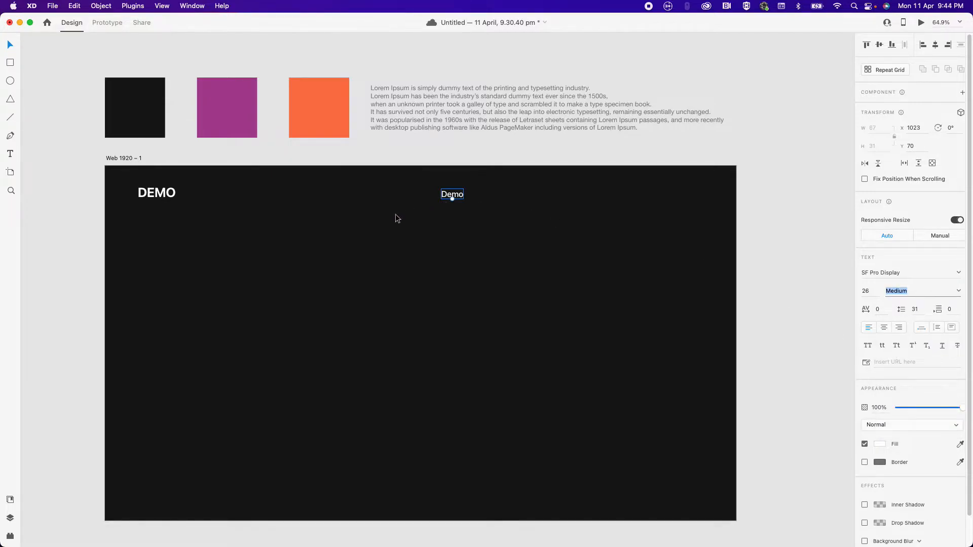
- Replace the copied header text with Category
double_click(444, 197)
text(Ca)
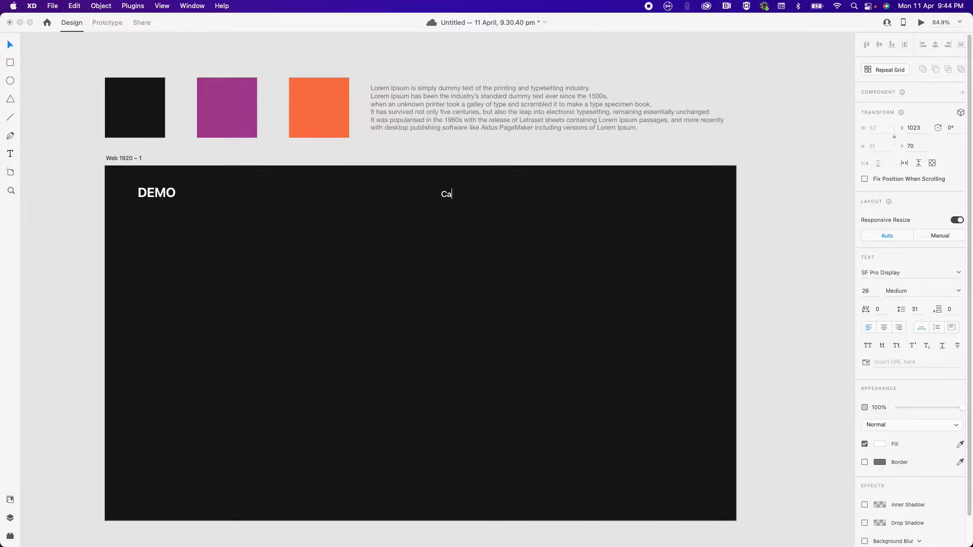
text(tegory)
key(Escape)
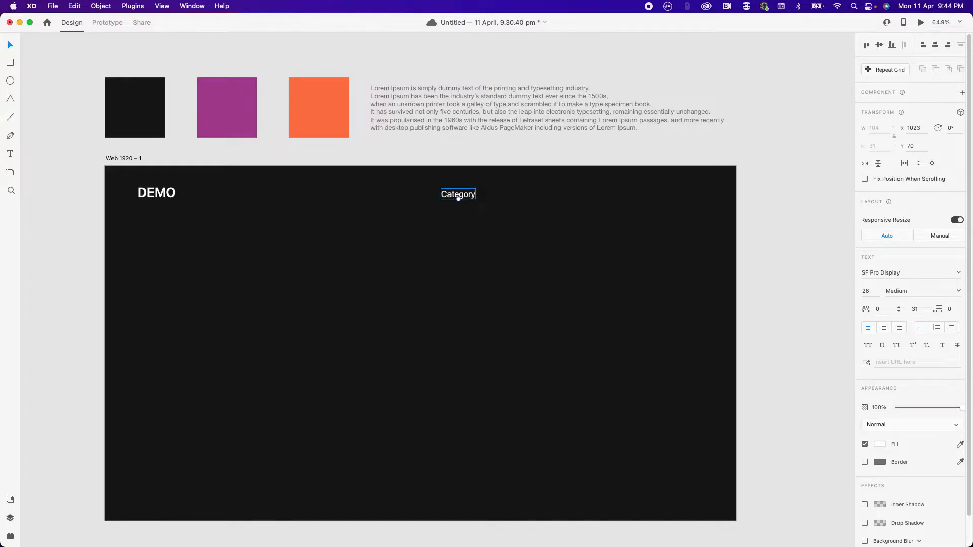
- Duplicate the Category text horizontally to about X 1197 and change the copy's wording to Business
drag(468, 198, 525, 197)
key(Return)
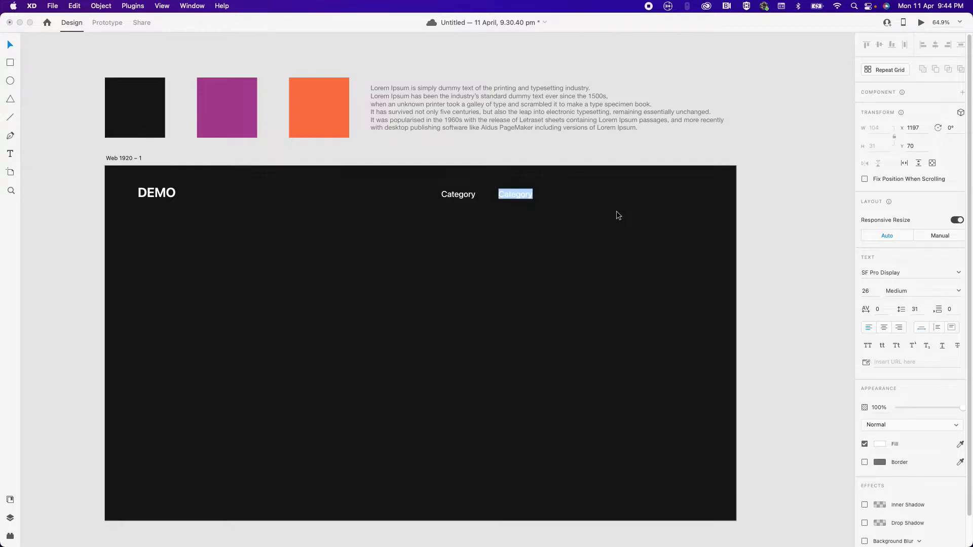
text(Buss)
text(iness)
key(Escape)
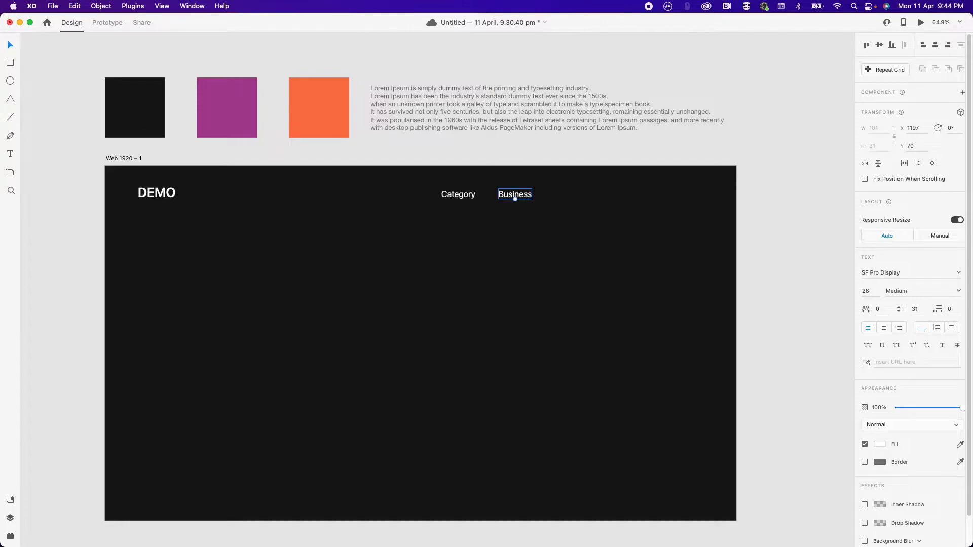
click(718, 216)
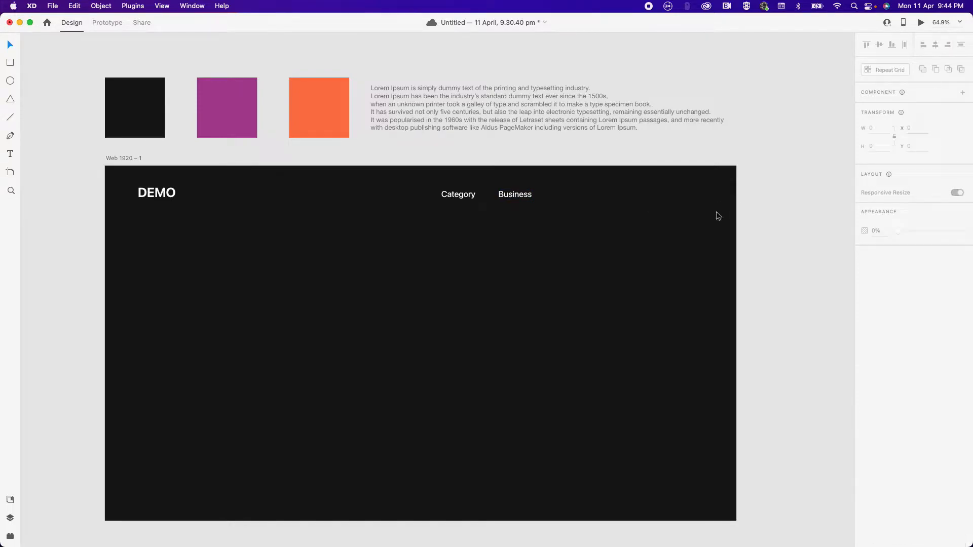
- Duplicate the Business text horizontally to about X 1352 and change the copy's wording to Contact Us
click(522, 201)
drag(523, 202, 572, 199)
key(Return)
text(Contact US)
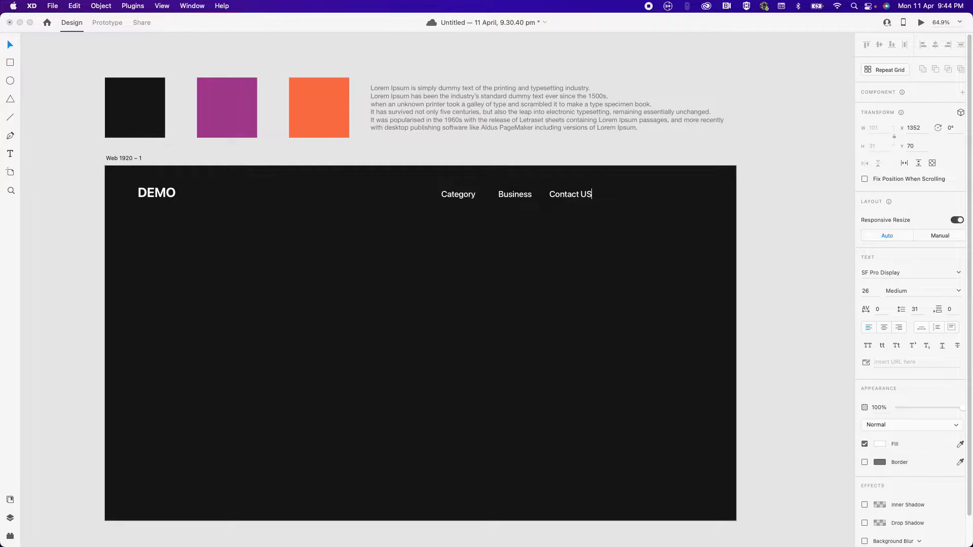
key(BackSpace)
text(s)
key(Escape)
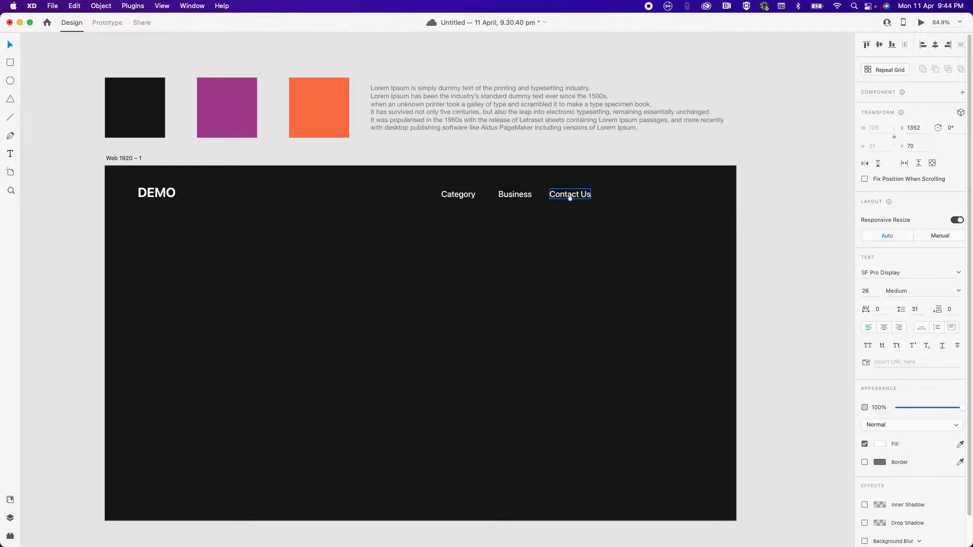
click(824, 265)
- Shift the Category, Business and Contact Us texts together 50 px to the left
drag(424, 189, 611, 203)
key(shift+Left)
key(shift+Left)
key(shift+Left)
key(shift+Left)
key(shift+Left)
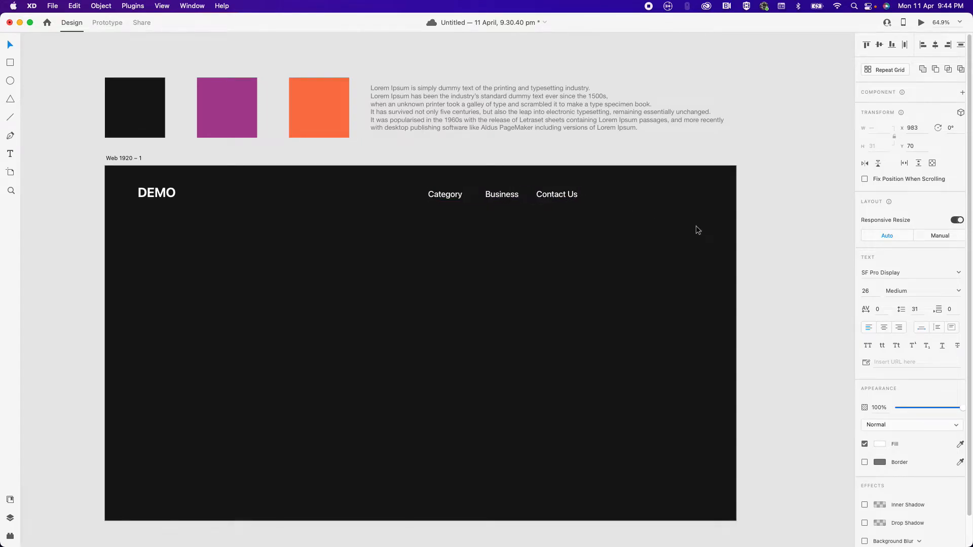
- Move Business and Contact Us 30 px to the right, leaving a 100 px gap after Category
click(777, 194)
drag(483, 179, 581, 208)
key(shift+Right)
key(shift+Right)
key(shift+Right)
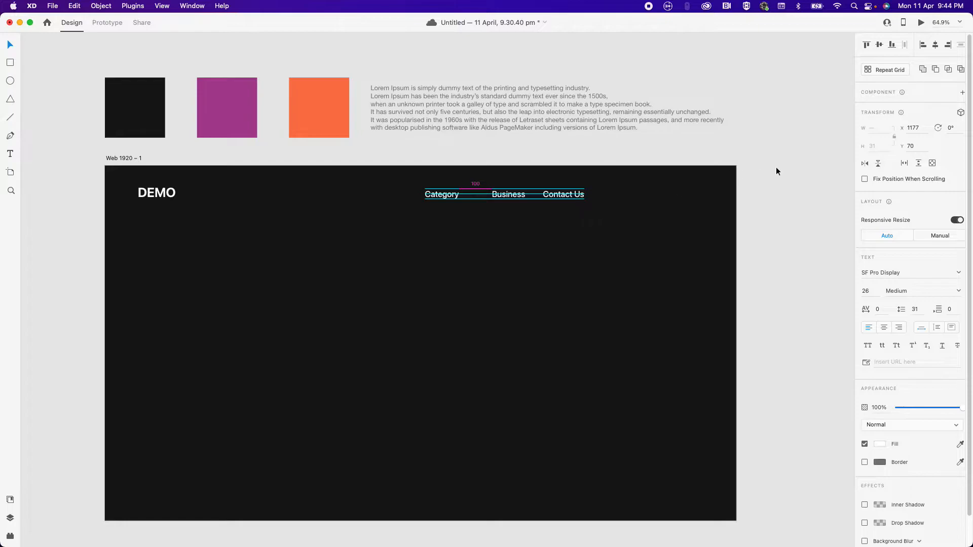
- Move the Contact Us text right to X 1362 and show the artboard guides
click(775, 168)
click(563, 195)
key(shift+Right)
key(shift+Right)
key(shift+Right)
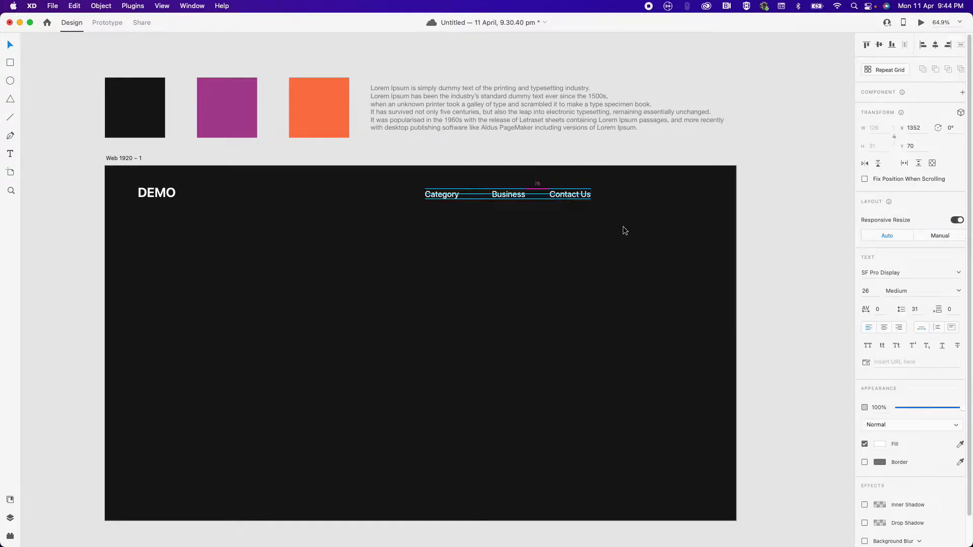
key(super+semicolon)
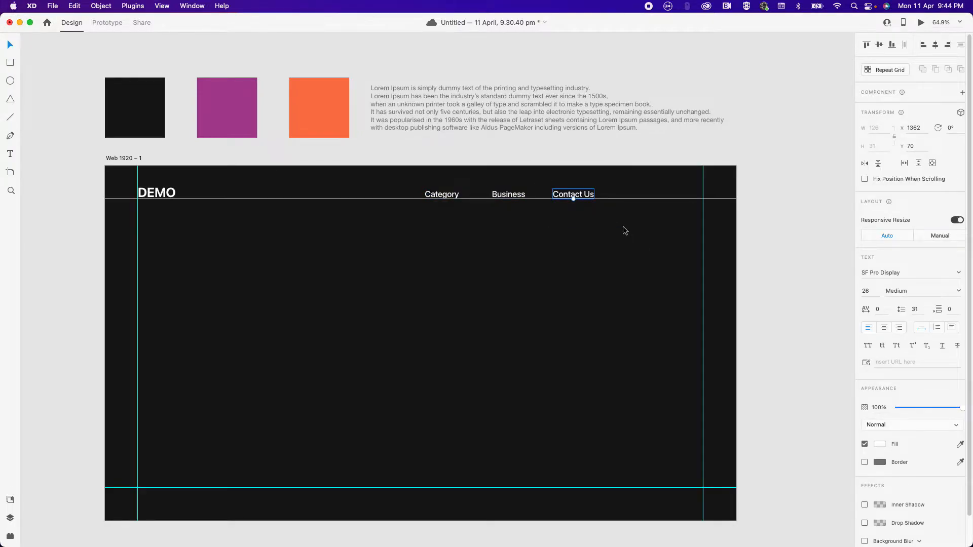
click(730, 250)
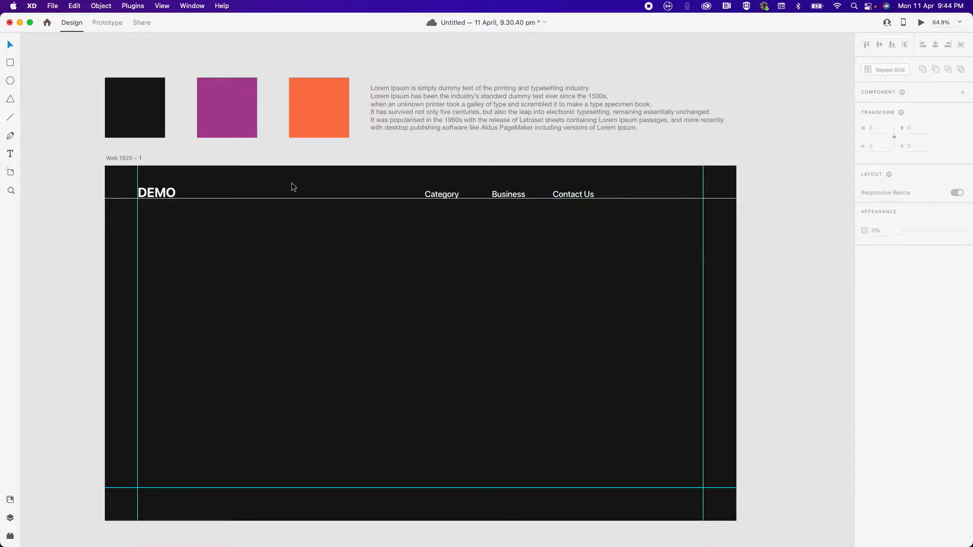
- Draw a rectangle about 410 px wide below the navigation texts and set its height to 80
key(r)
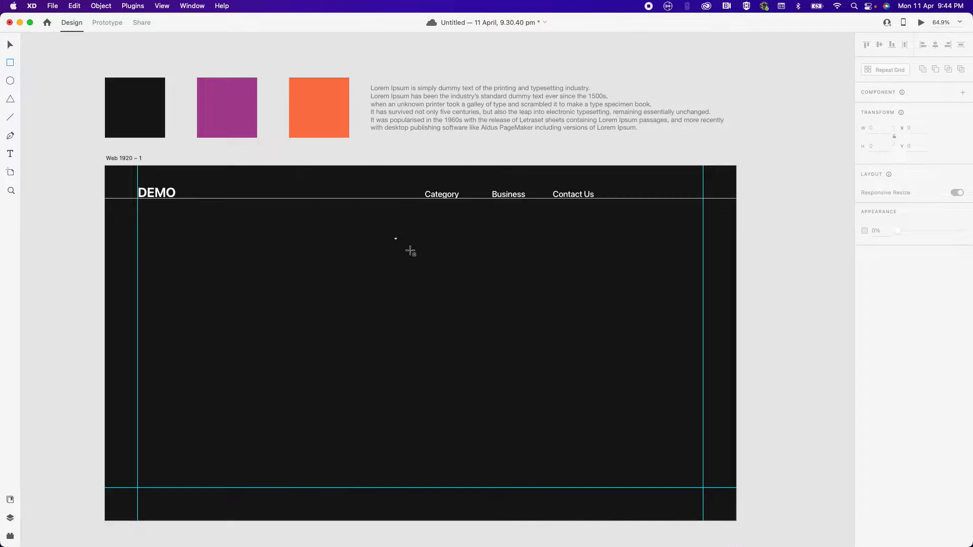
drag(395, 238, 529, 264)
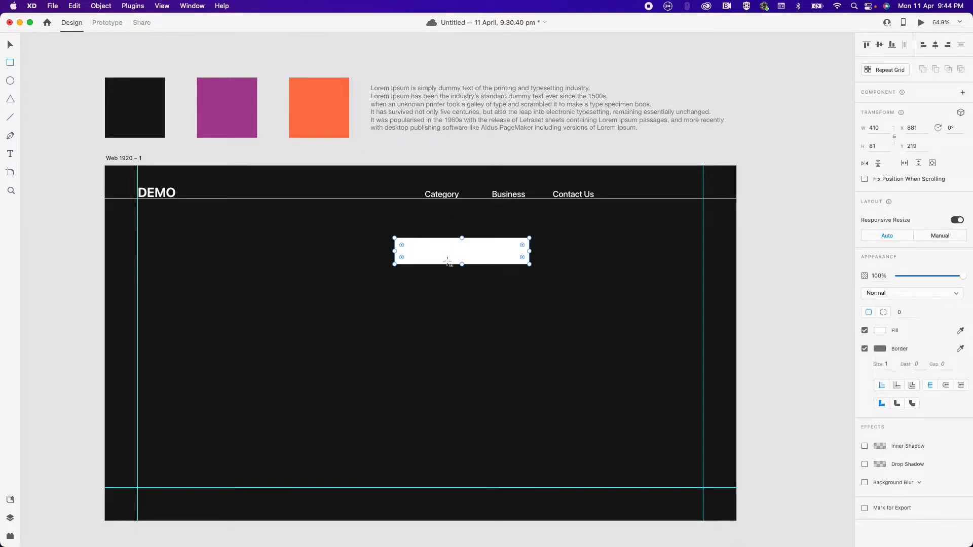
click(875, 147)
text(60)
key(Return)
click(876, 147)
text(80)
key(Return)
- Set the rectangle's corner radius to 12 and narrow it to about 255 px wide
click(905, 313)
text(12)
key(Return)
click(498, 253)
mouse_move(530, 251)
mouse_down()
mouse_move(467, 248)
mouse_move(605, 225)
mouse_up()
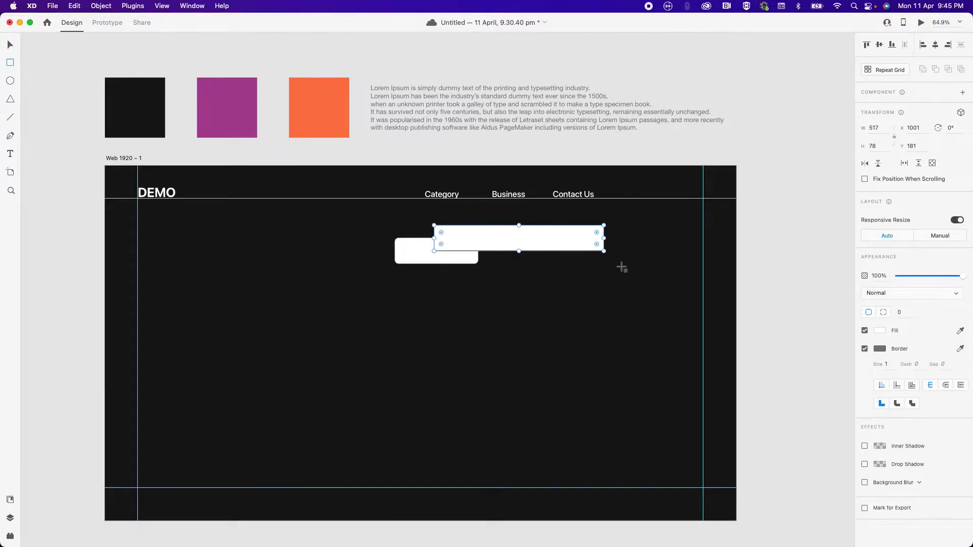
click(622, 272)
click(548, 236)
key(Delete)
- Move the rounded rectangle into the header after Contact Us, with its right edge on the right margin guide
click(431, 261)
drag(432, 262, 653, 203)
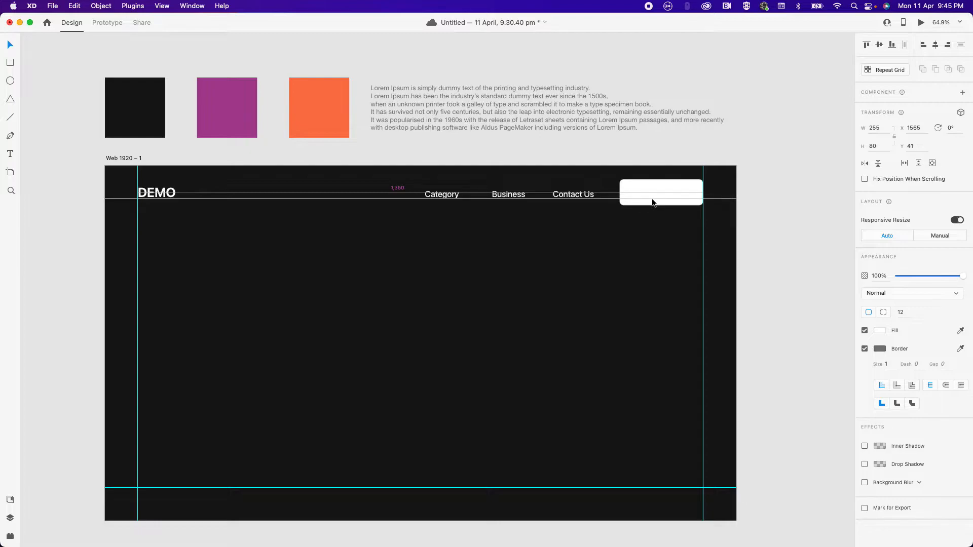
drag(653, 203, 653, 203)
click(449, 321)
- Draw a rectangle near the artboard's centre and set its width and height to 150
key(r)
drag(401, 299, 465, 333)
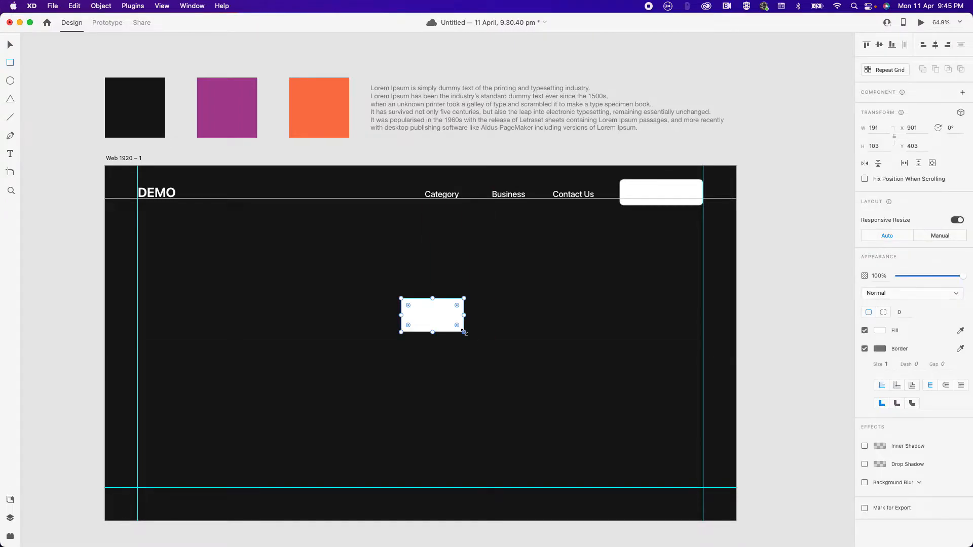
click(879, 128)
text(150)
key(Tab)
text(1)
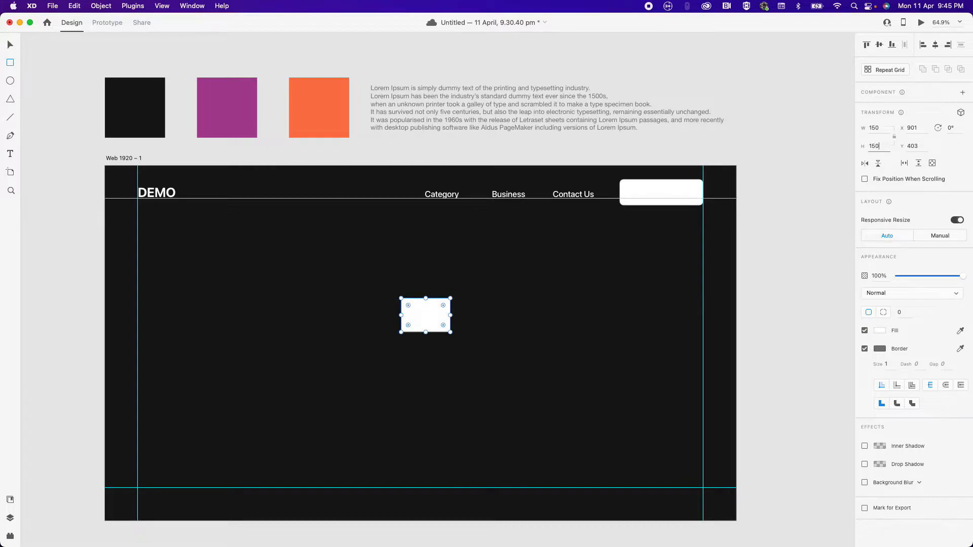
key(Return)
- Move the 150 px square up beside the Category text and align it to the artboard's top edge
key(v)
click(783, 258)
drag(429, 318, 394, 217)
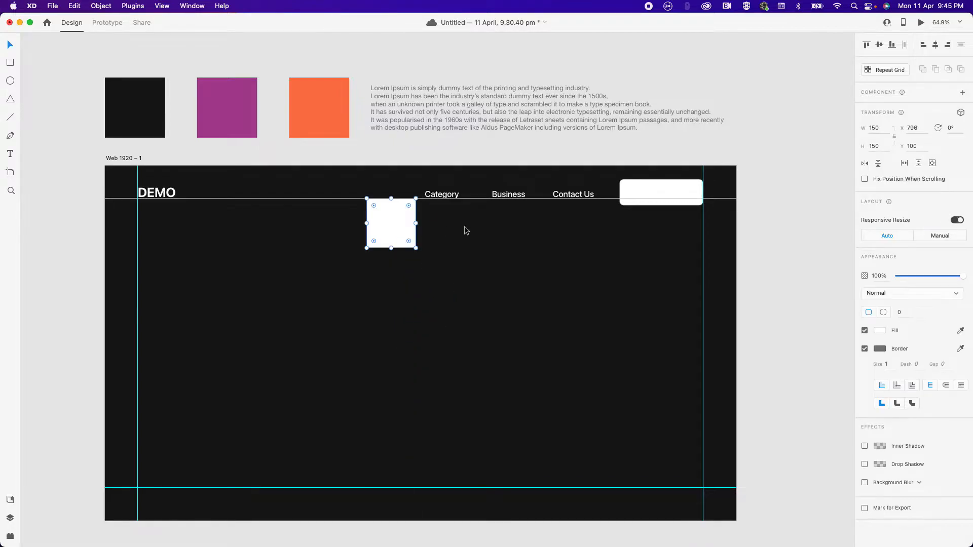
click(867, 45)
- Align the DEMO logo, the three navigation texts and the rounded button to the square's vertical middle
shift+click(457, 197)
shift+click(525, 197)
shift+click(572, 195)
shift+click(659, 195)
shift+click(167, 192)
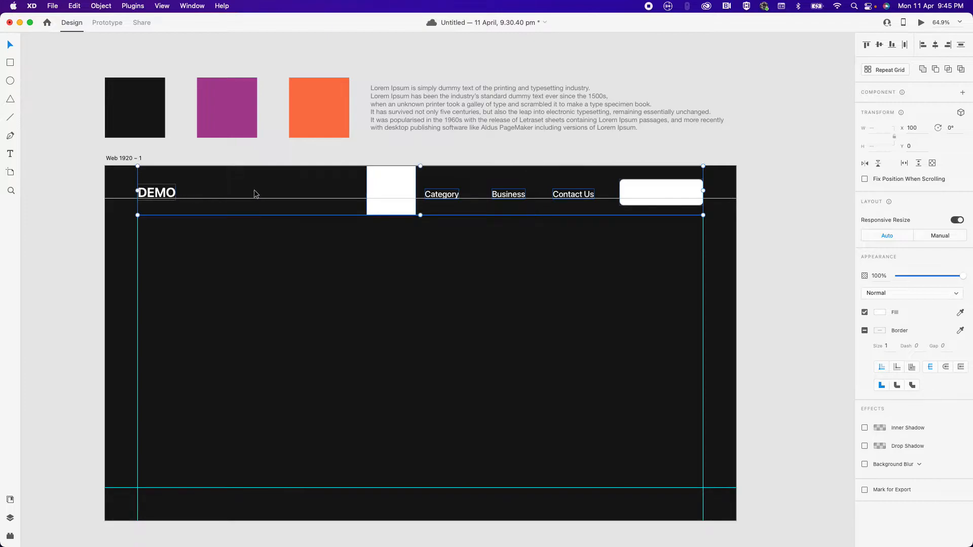
click(879, 45)
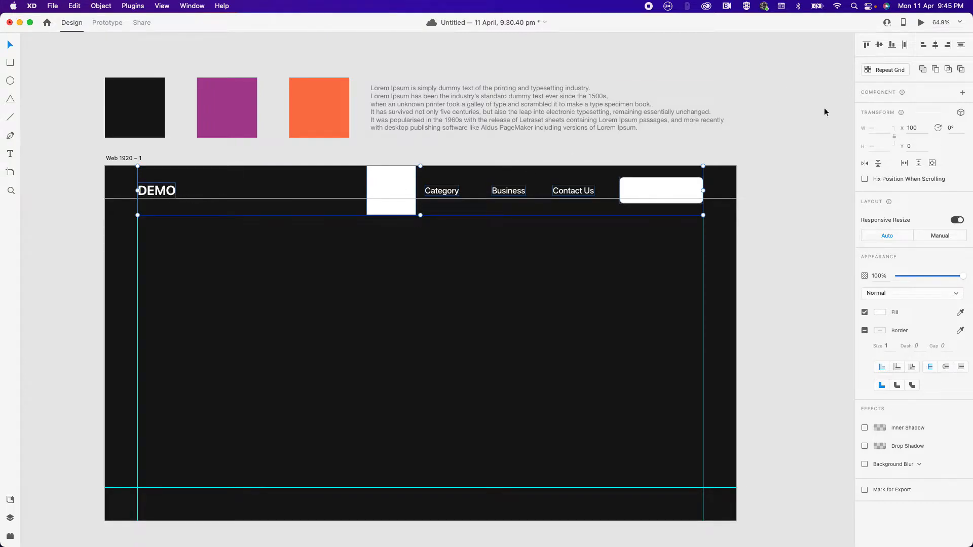
click(755, 227)
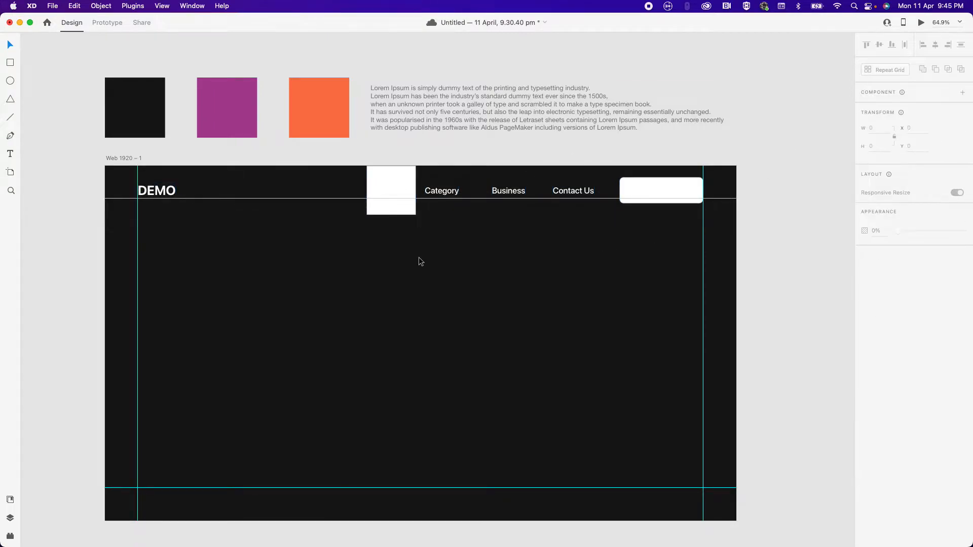
- Move the upper horizontal guide to Y 150 at the square's lower edge and delete the square
drag(444, 201, 442, 215)
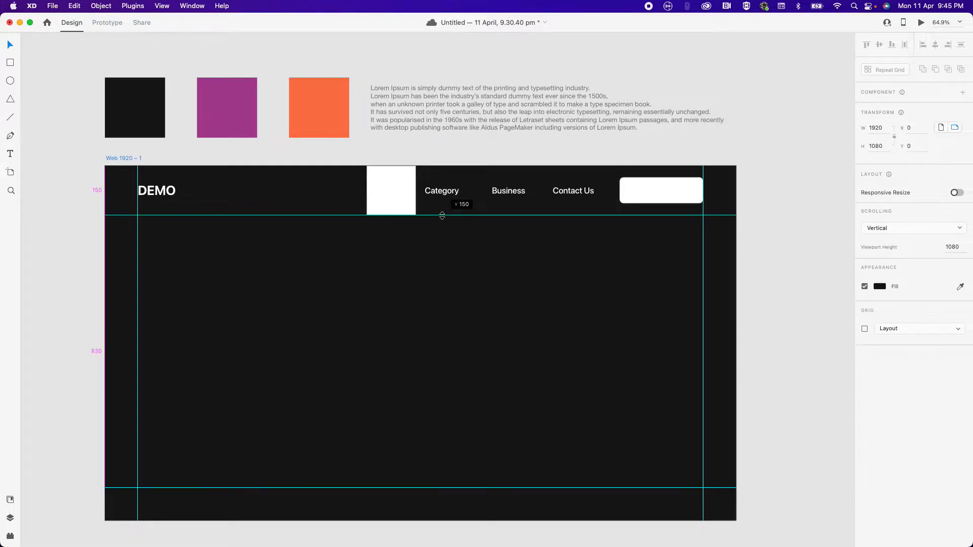
click(374, 194)
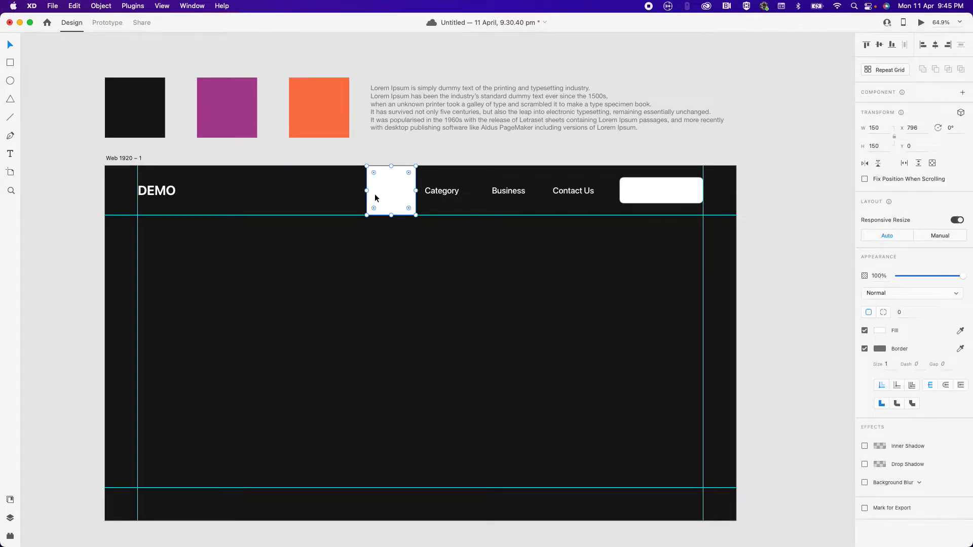
key(Delete)
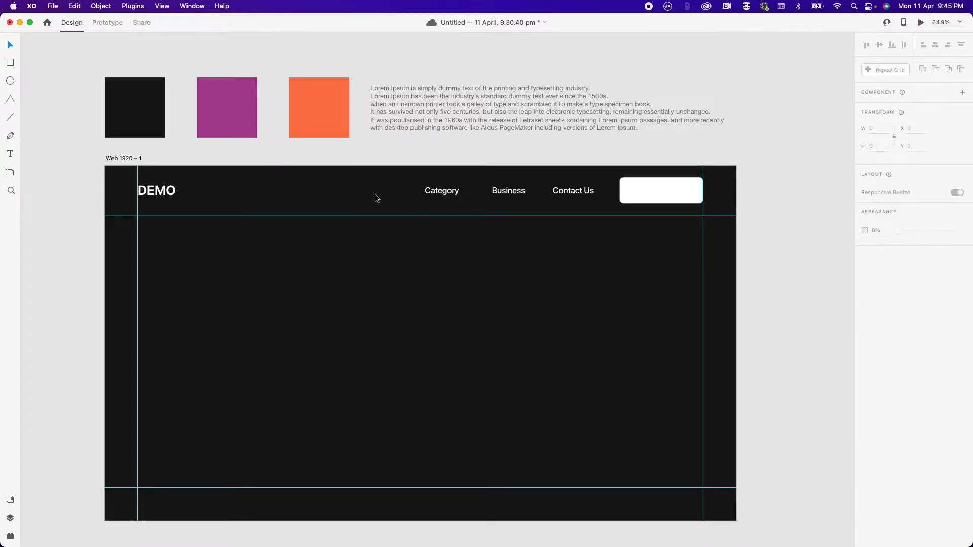
- Set the font weight of the Category, Business and Contact Us texts to Light
click(622, 189)
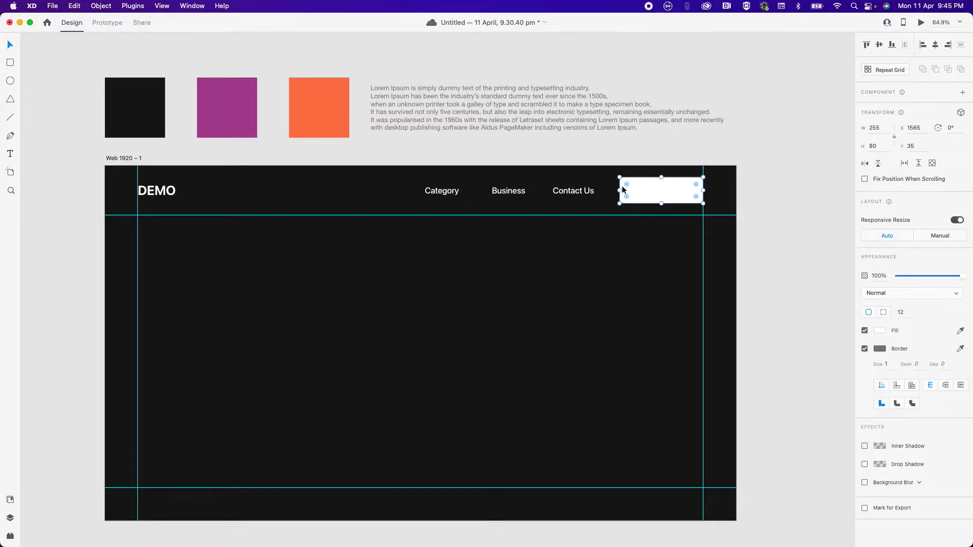
click(448, 191)
shift+click(508, 191)
shift+click(574, 191)
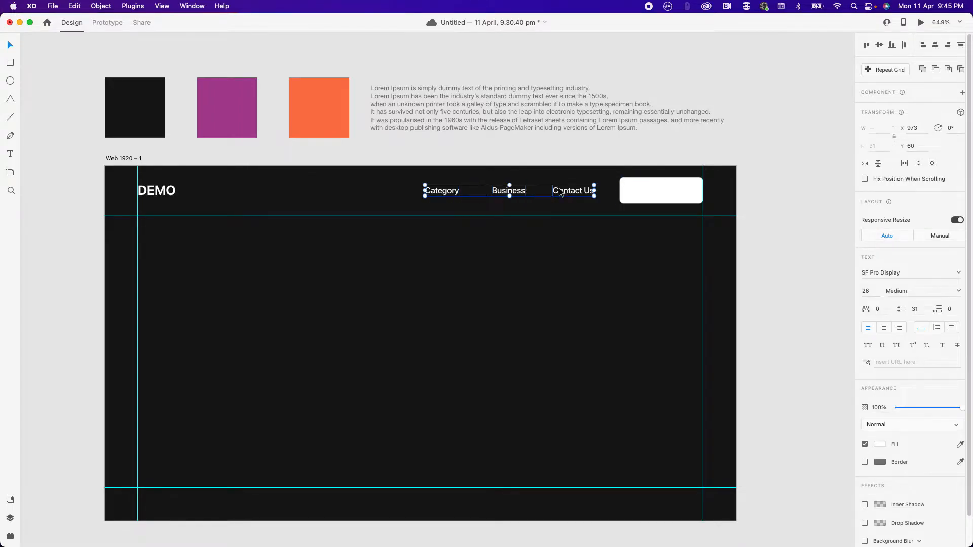
click(958, 291)
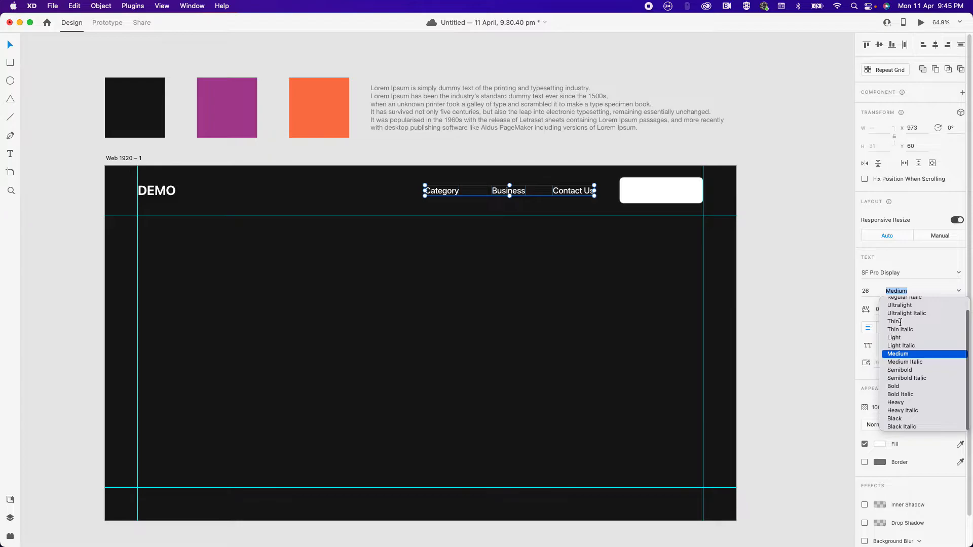
click(894, 337)
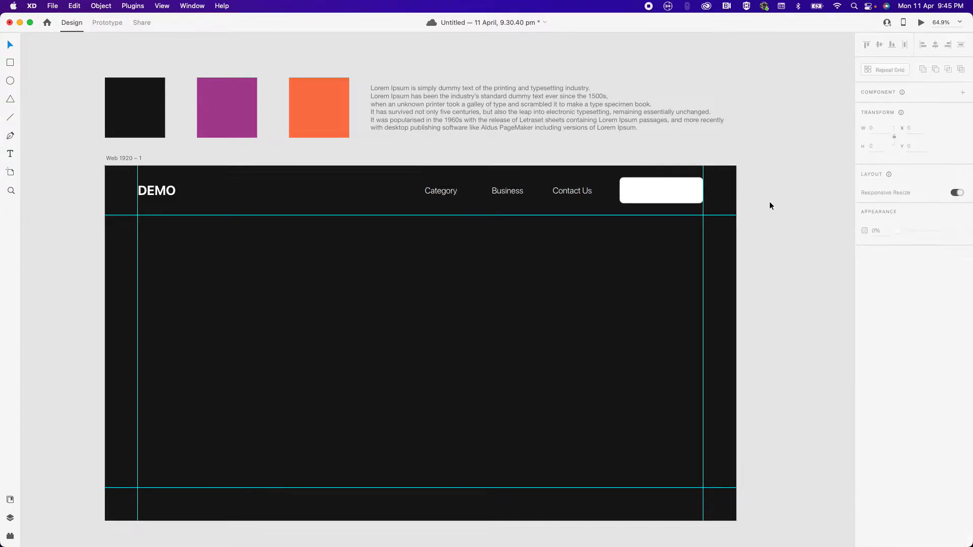
- Remove the border from the rounded header button
click(659, 193)
click(748, 222)
click(642, 193)
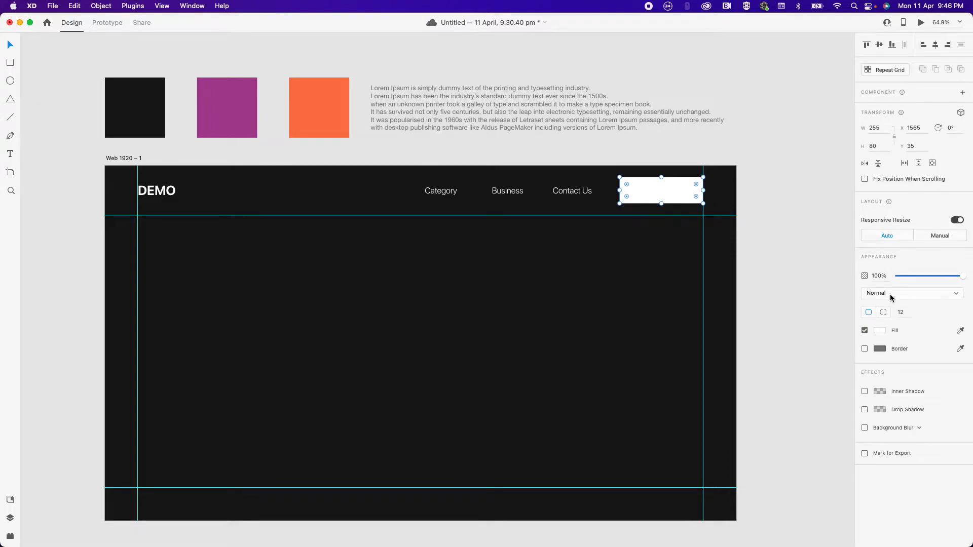
- Change the header button's fill to a linear gradient and turn the gradient to run horizontally across it
click(880, 332)
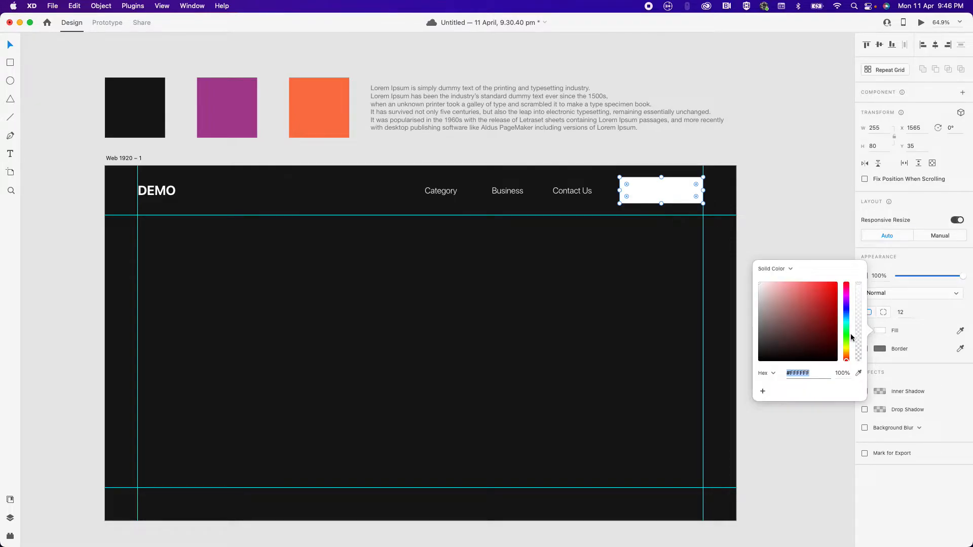
click(773, 270)
click(780, 278)
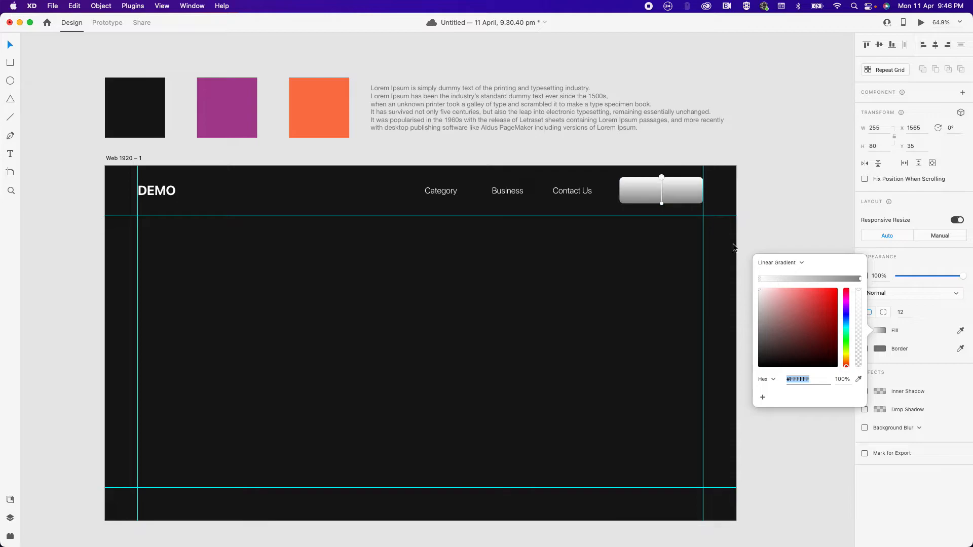
drag(662, 177, 623, 196)
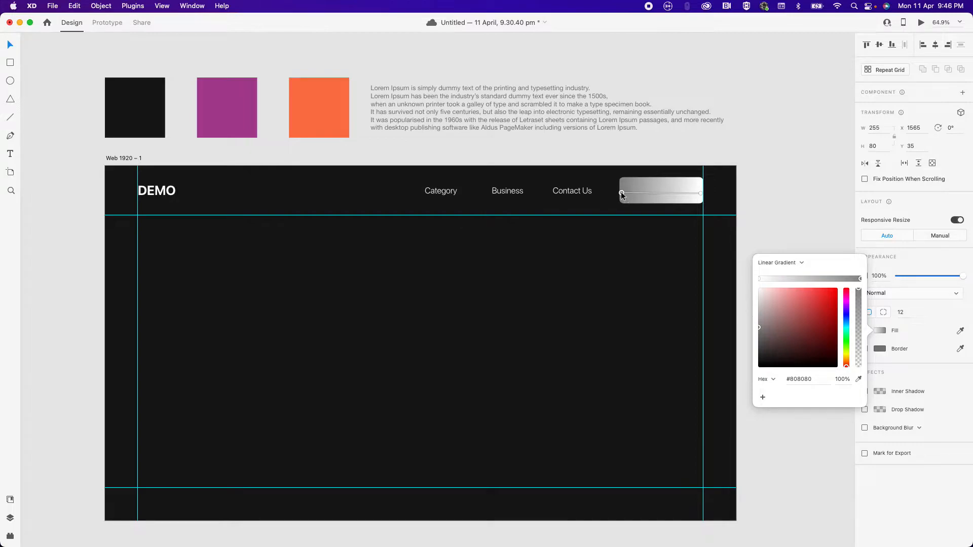
- Level the header button's gradient line through its middle and sample its colours from purple at the start to orange at the end
drag(700, 194, 702, 192)
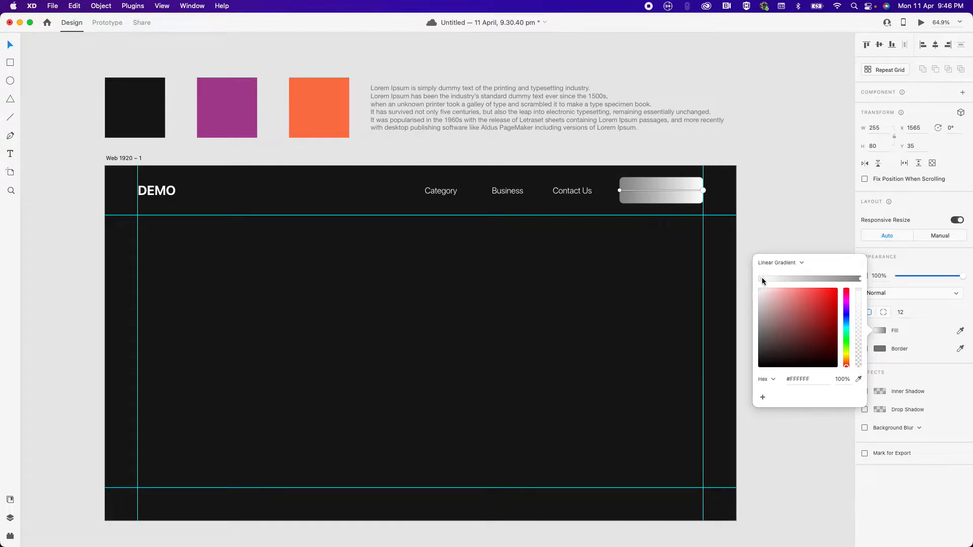
click(859, 279)
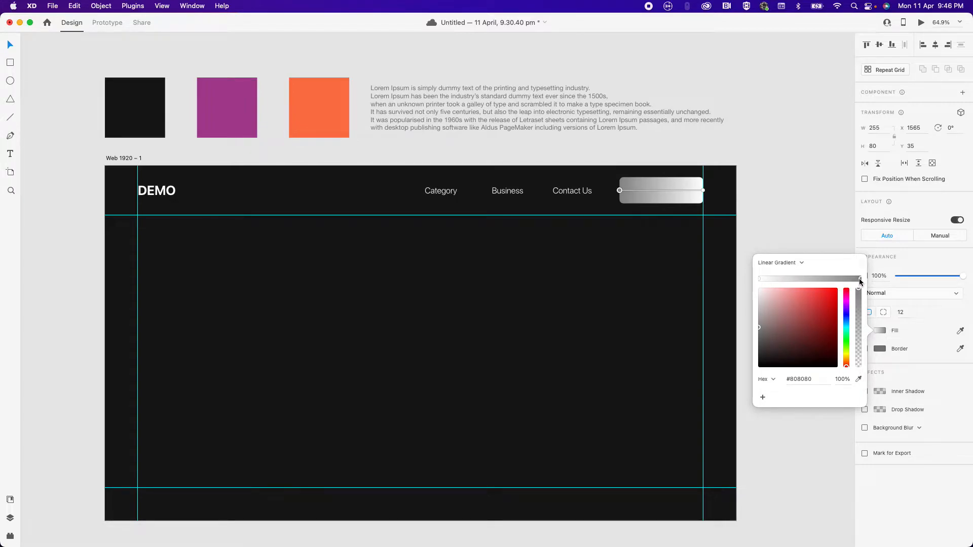
click(860, 379)
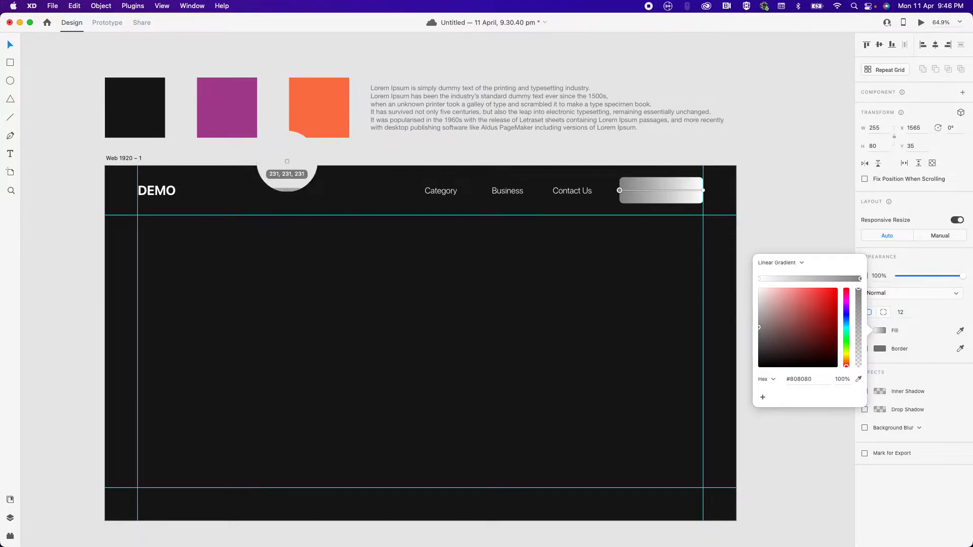
click(241, 124)
click(704, 190)
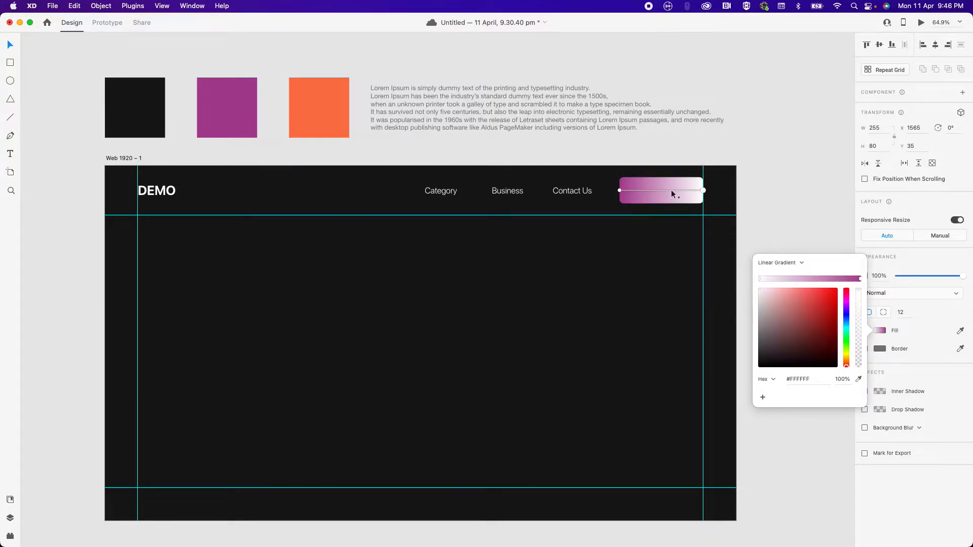
click(859, 379)
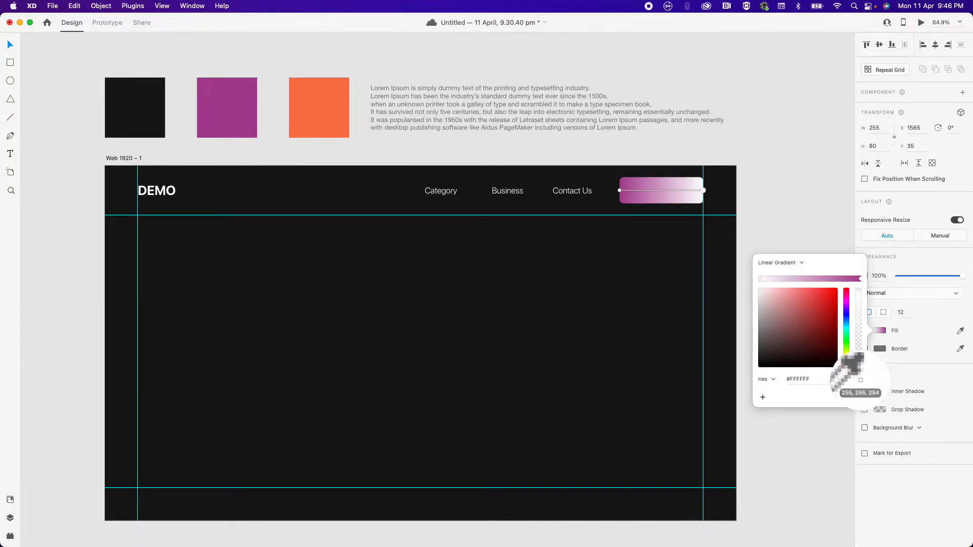
click(305, 98)
click(795, 197)
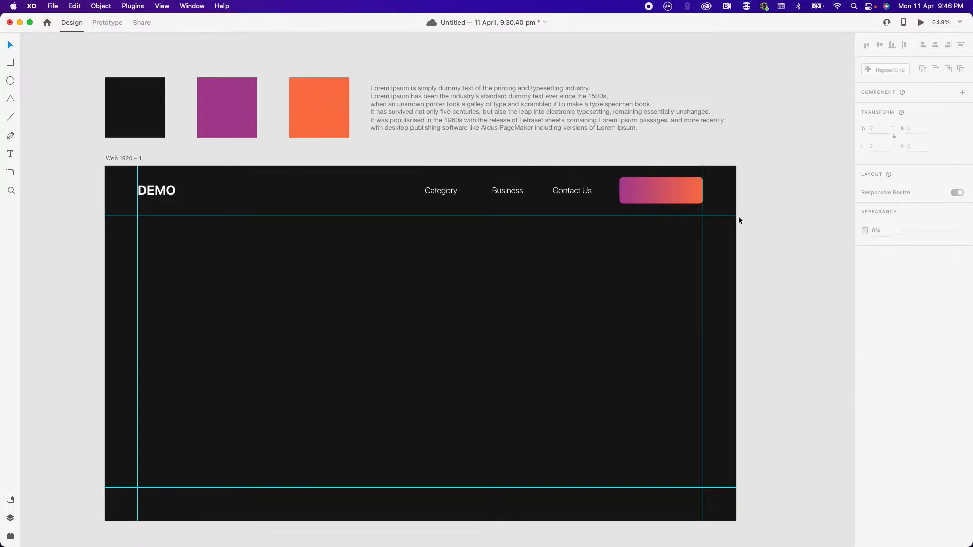
- Set the gradient button's height to 70 and move it down to about Y 41, level with the navigation texts
click(666, 200)
click(877, 148)
text(70)
key(Return)
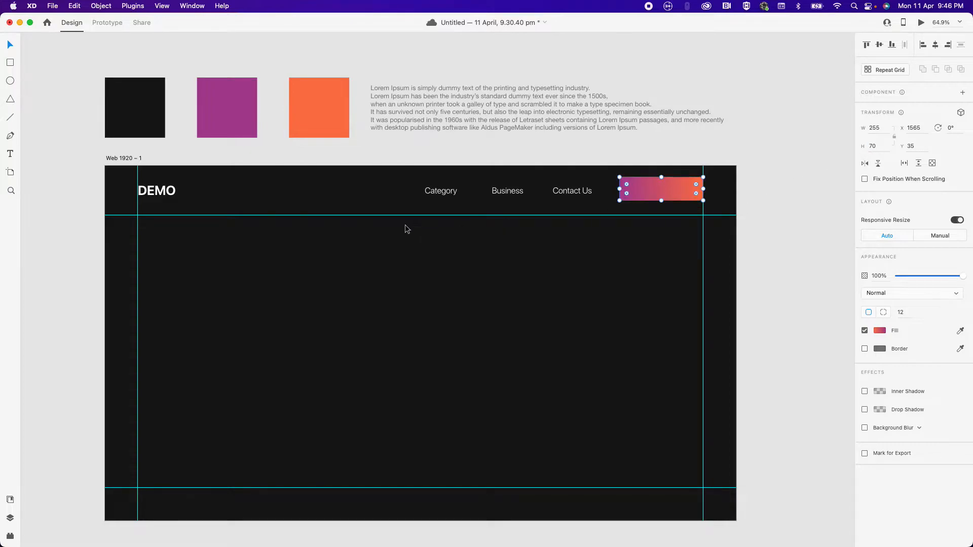
drag(663, 185, 664, 188)
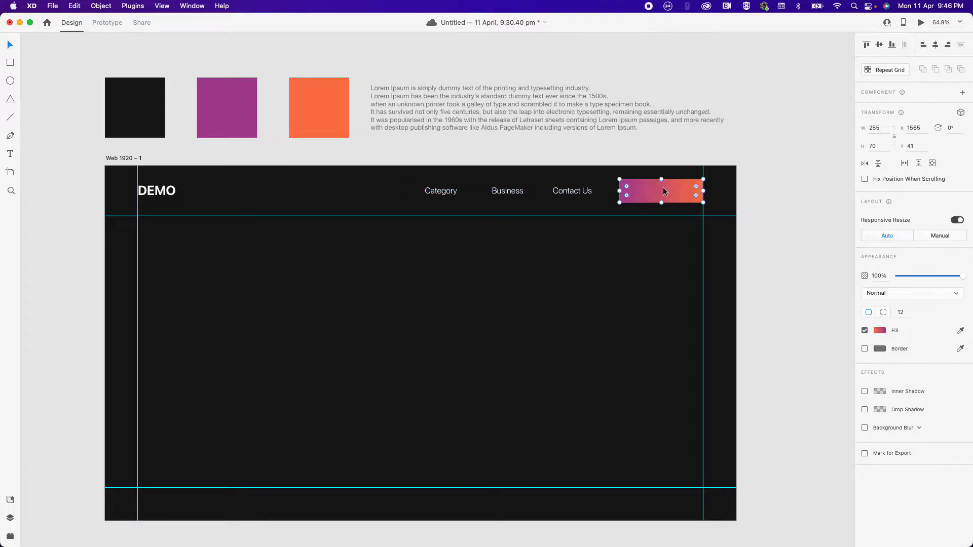
click(764, 198)
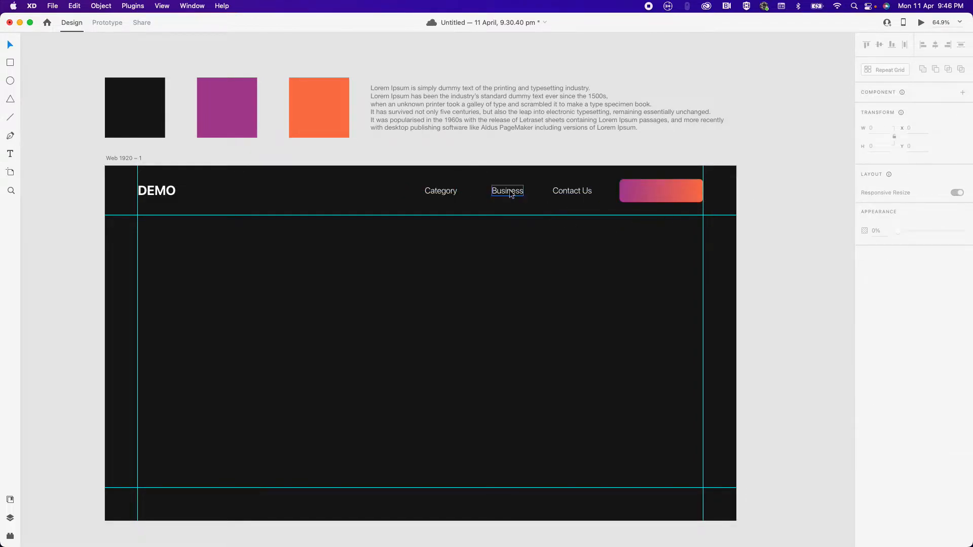
- Duplicate the Category text into the empty area below the header and change the copy to "Sign up"
click(438, 189)
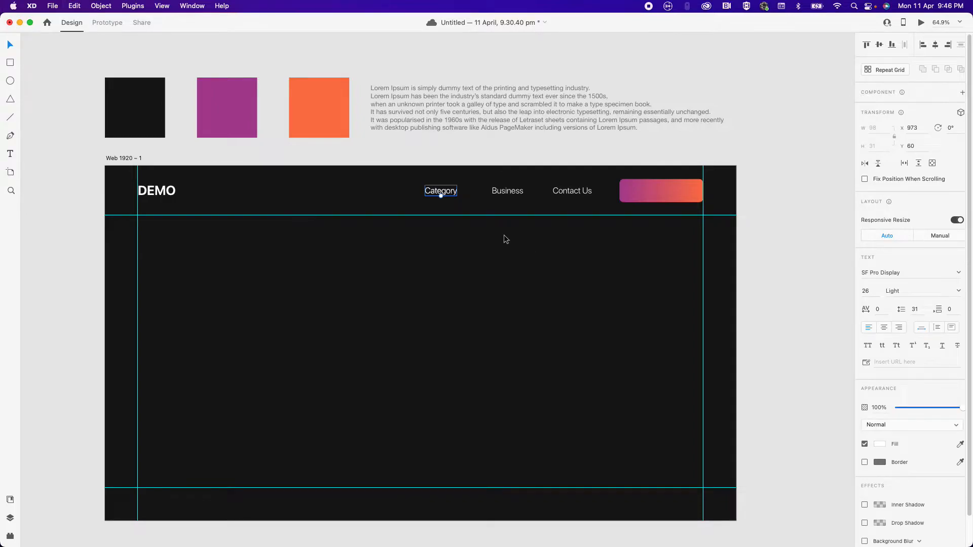
alt+drag(450, 192, 501, 268)
double_click(499, 265)
text(Sign)
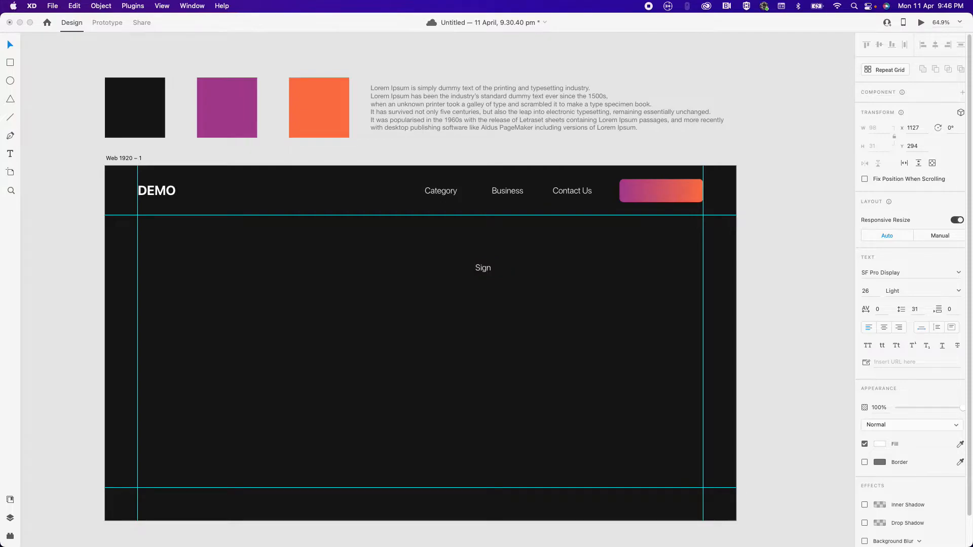
text( up)
key(Escape)
- Set the font weight of the Sign up text to Medium
click(957, 293)
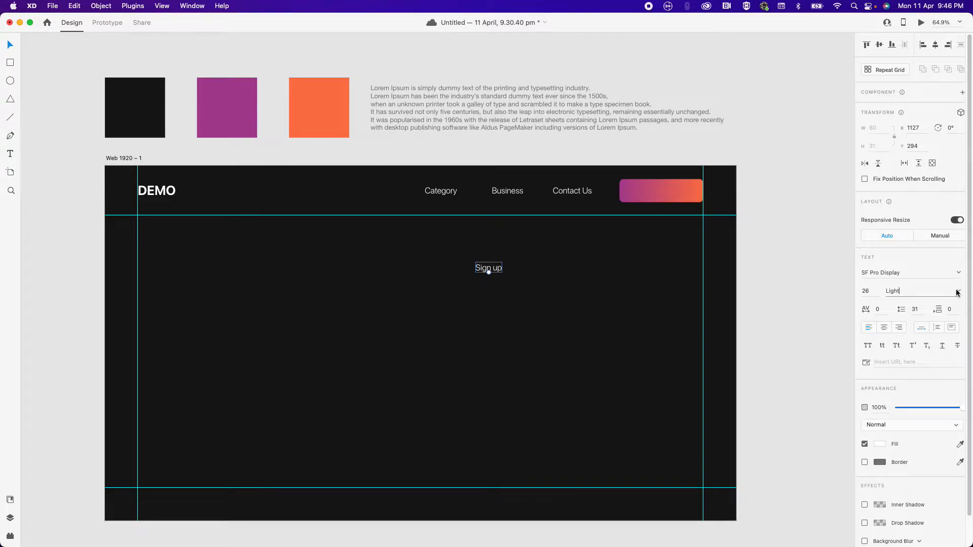
click(957, 292)
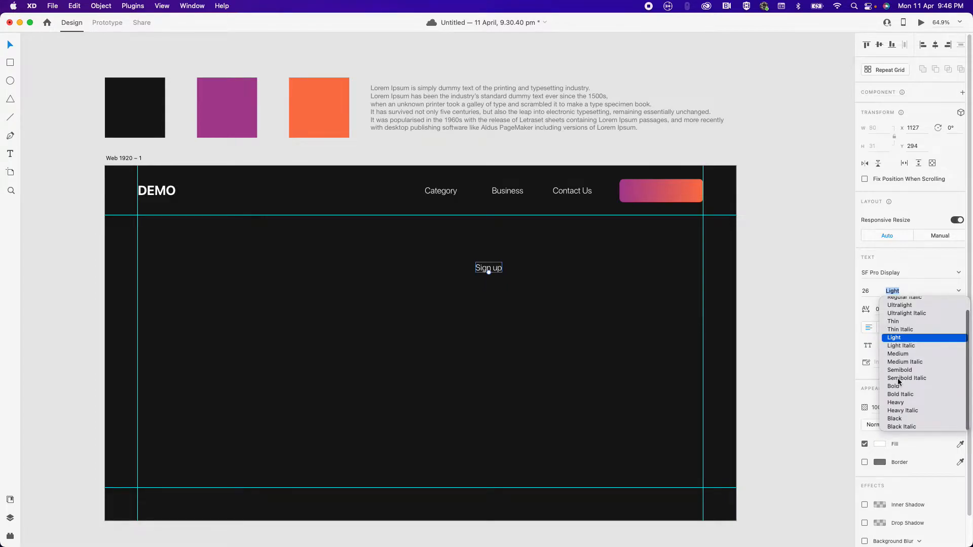
click(898, 354)
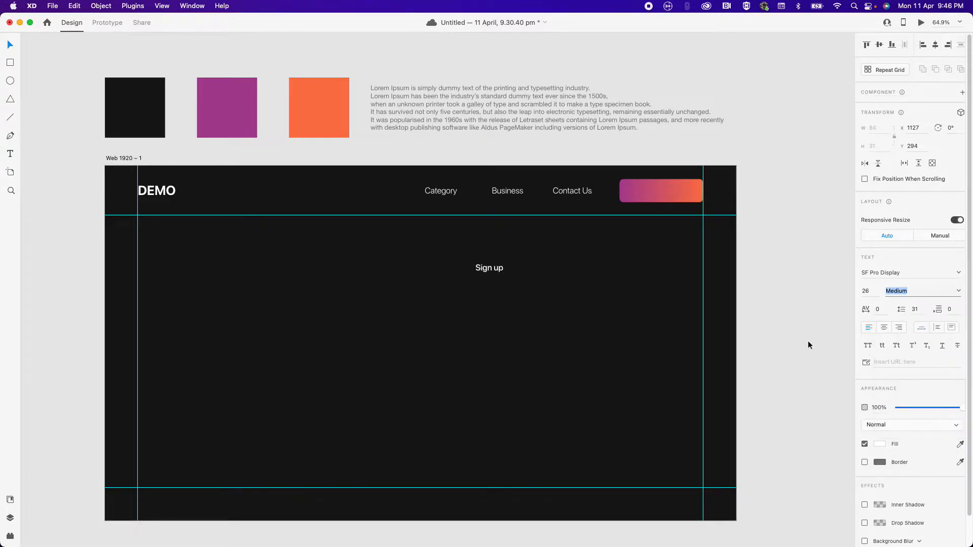
click(841, 351)
- Move the Sign up text onto the middle of the gradient button and bring it to the front
drag(507, 268, 672, 194)
key(super+shift+bracketright)
click(772, 200)
click(684, 189)
shift+click(661, 193)
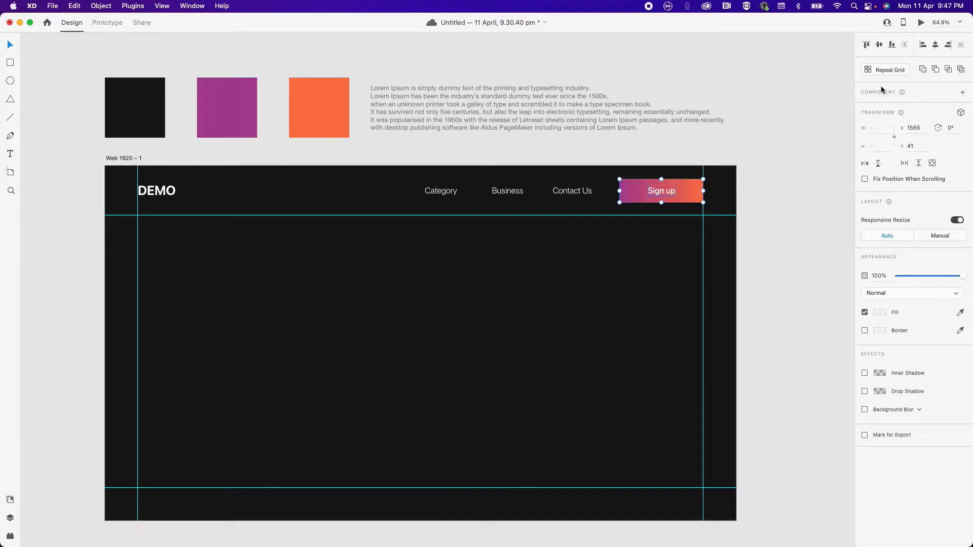
click(811, 178)
- Narrow the gradient button from its left side to about 195 wide and centre the Sign up text horizontally on it
click(628, 194)
drag(620, 191, 640, 191)
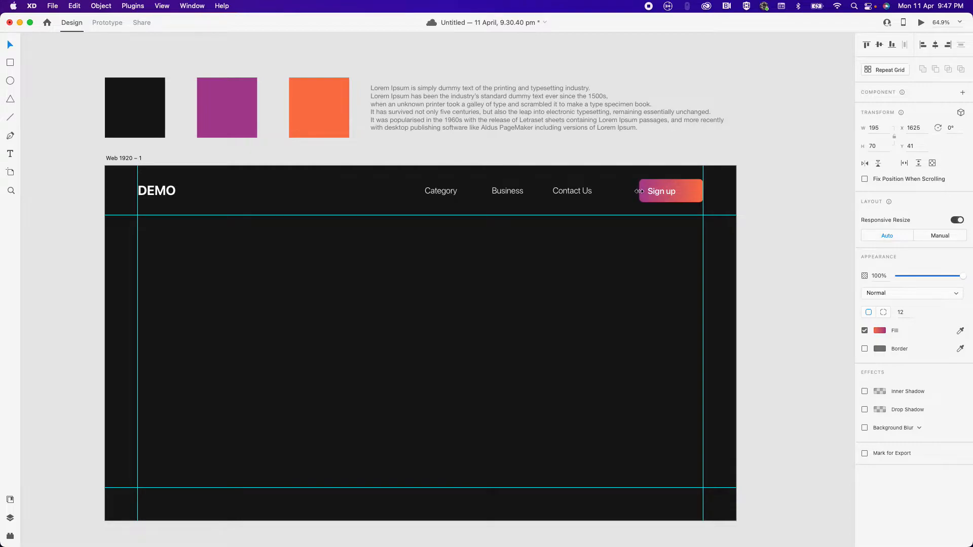
shift+click(668, 193)
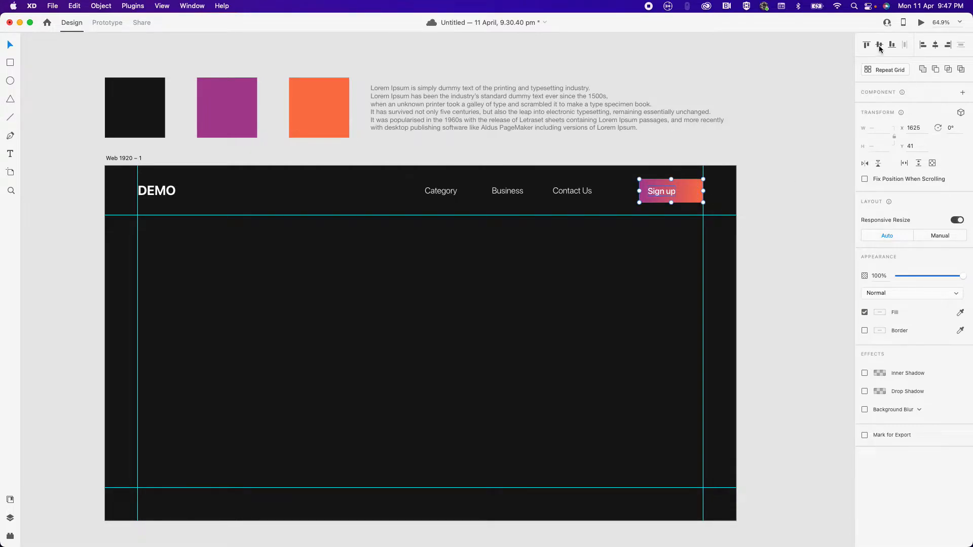
click(936, 46)
click(802, 200)
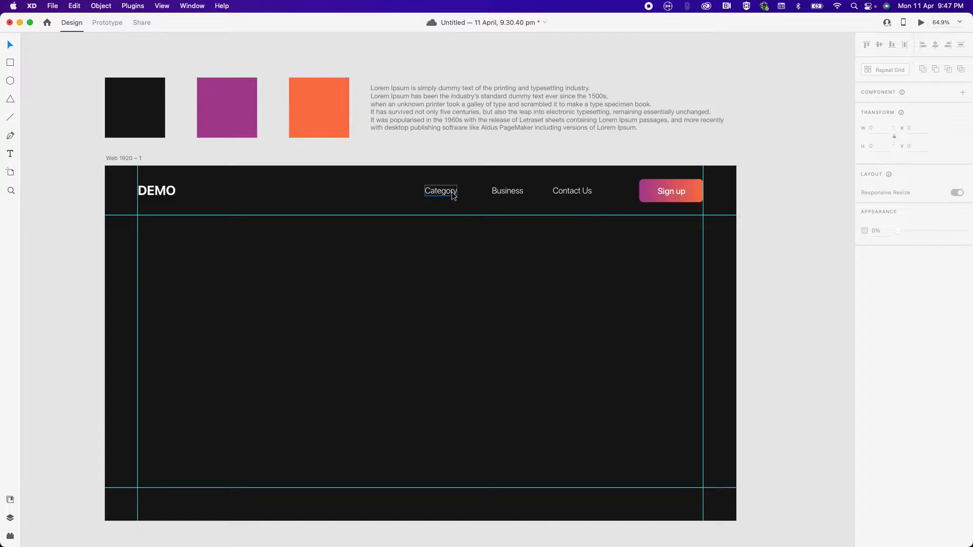
- Shift the Category, Business and Contact Us texts together 80 px to the right, to X 1053, and save the document
click(452, 196)
shift+click(511, 192)
shift+click(573, 191)
key(shift+Right)
key(shift+Right)
key(shift+Right)
key(shift+Right)
key(shift+Right)
key(shift+Right)
key(shift+Right)
key(shift+Right)
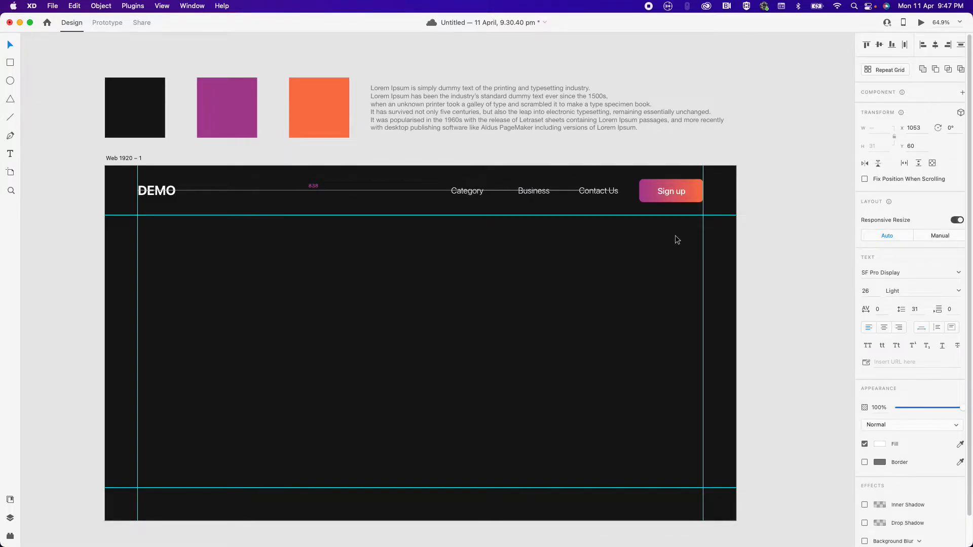
click(772, 218)
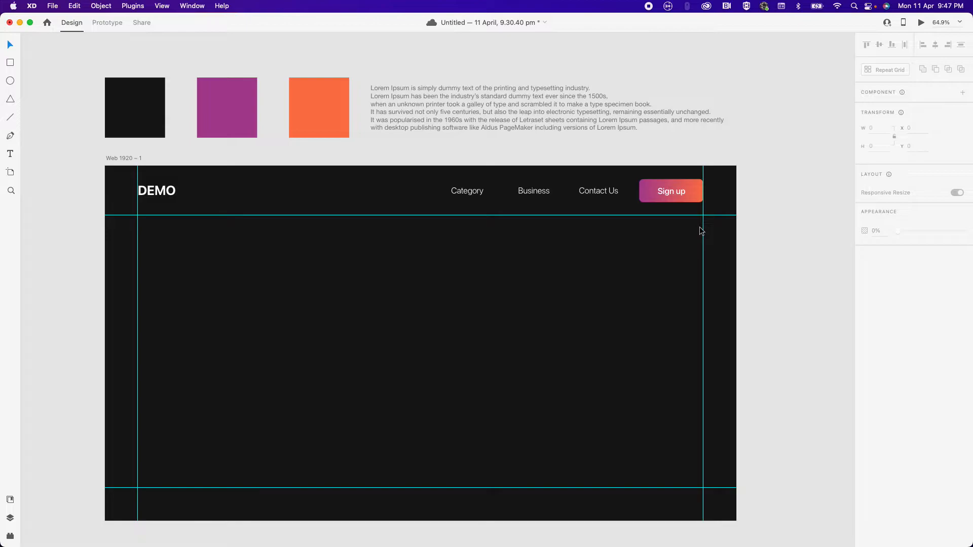
key(super+s)
- Duplicate the DEMO text, place the copy at about Y 434 and centre it horizontally on the artboard
click(155, 193)
key(super+d)
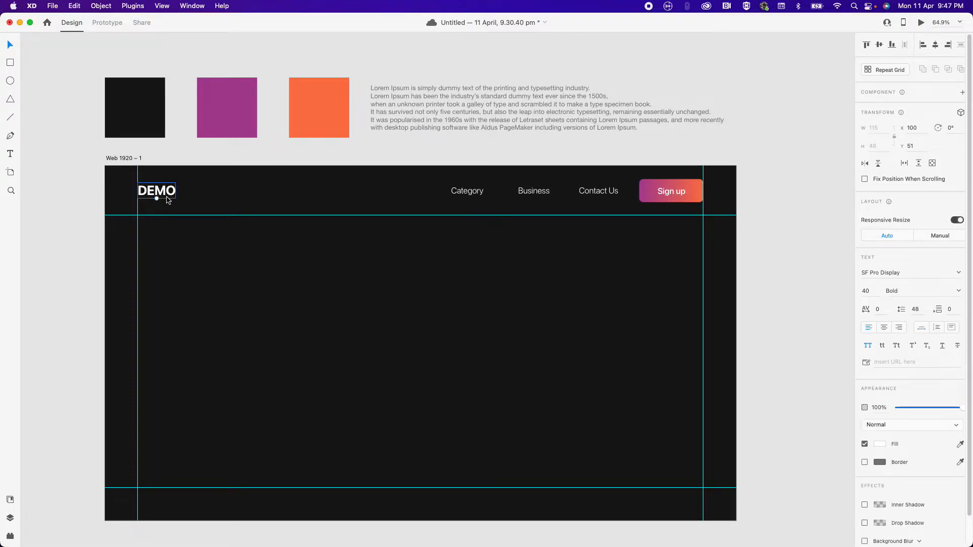
drag(164, 191, 391, 317)
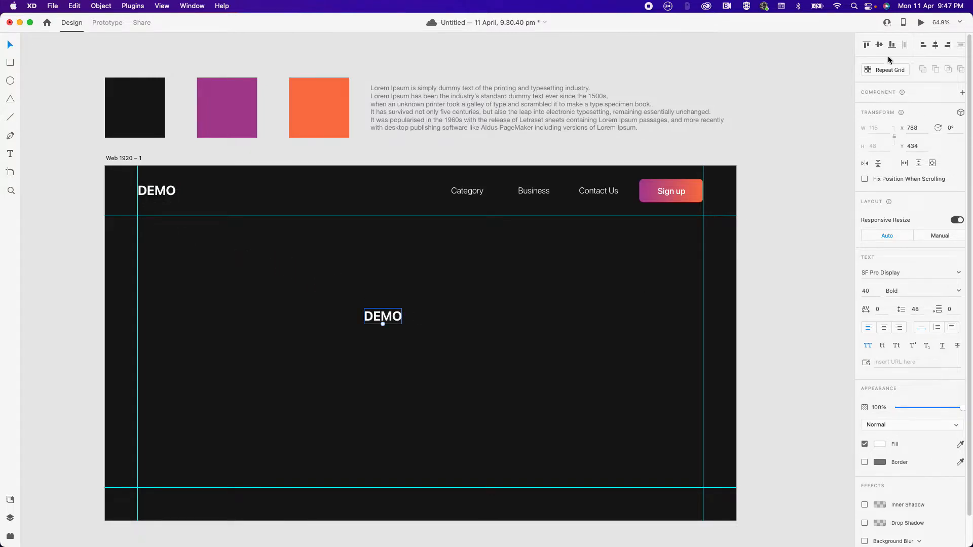
click(935, 46)
- Replace the copied DEMO text with "Login to your Account" and centre it horizontally on the artboard again
double_click(429, 319)
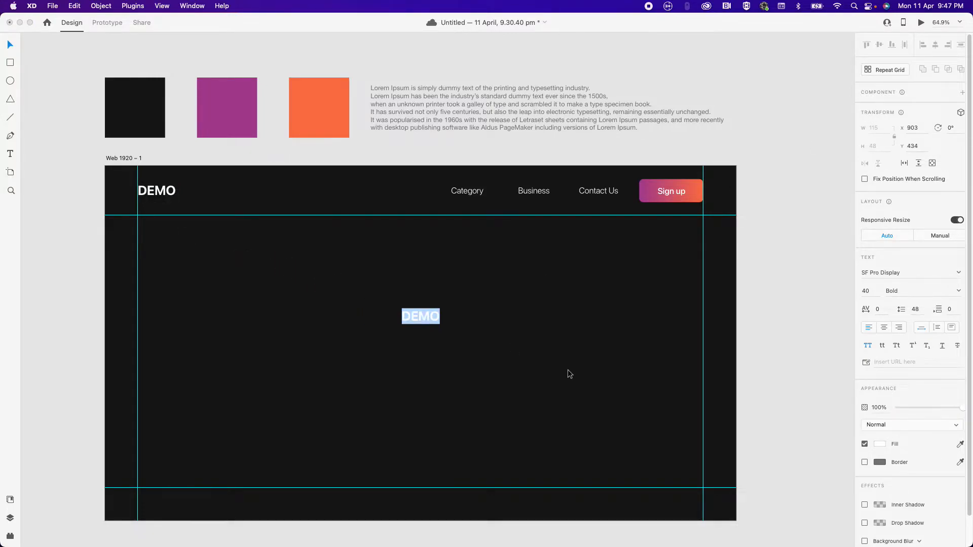
text(LOGI)
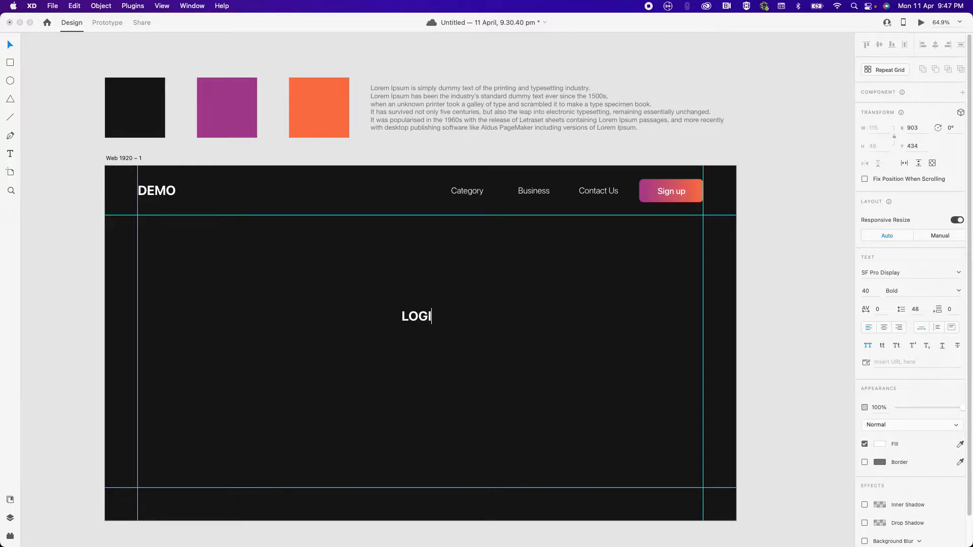
text(N TO YOUR ACCOUNT)
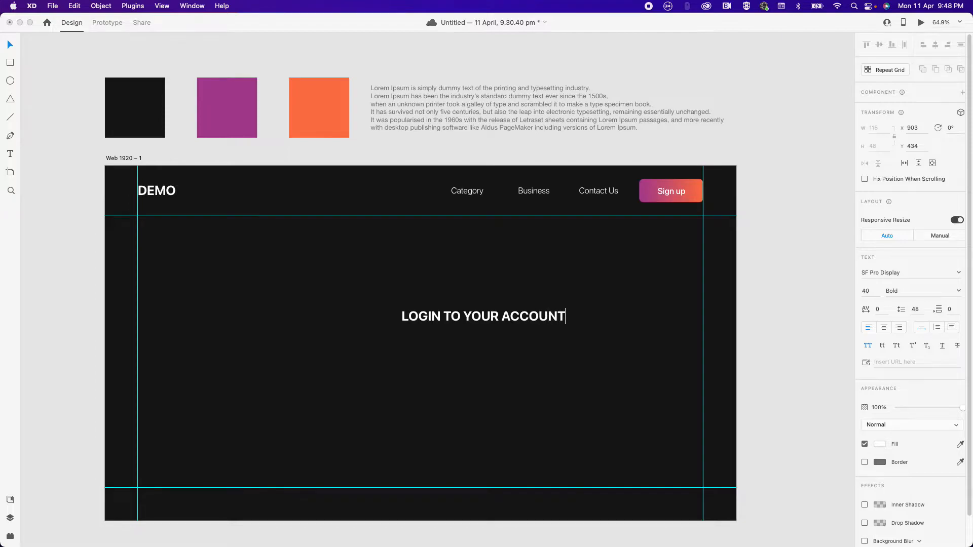
key(Escape)
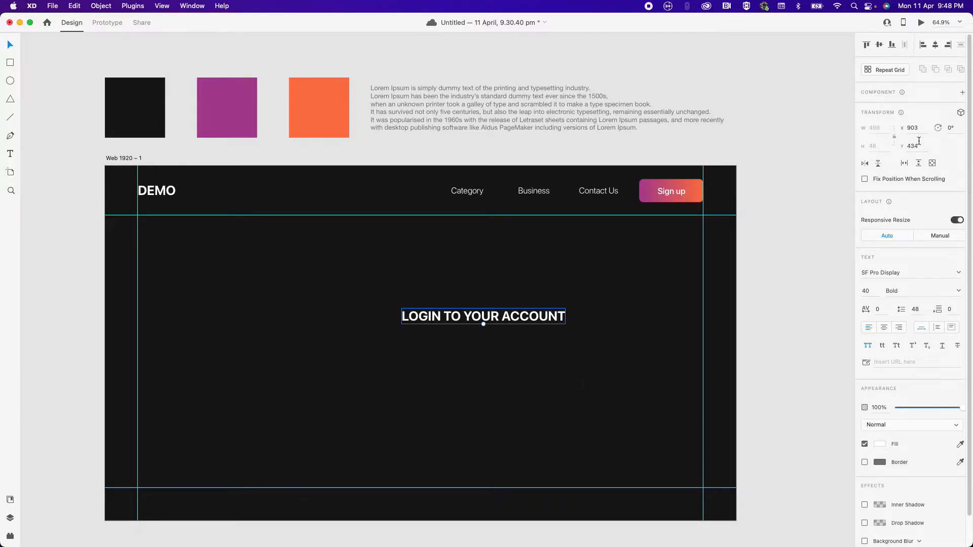
click(935, 45)
- Turn off the all-caps style on the login heading and set its font weight to Semibold
click(870, 348)
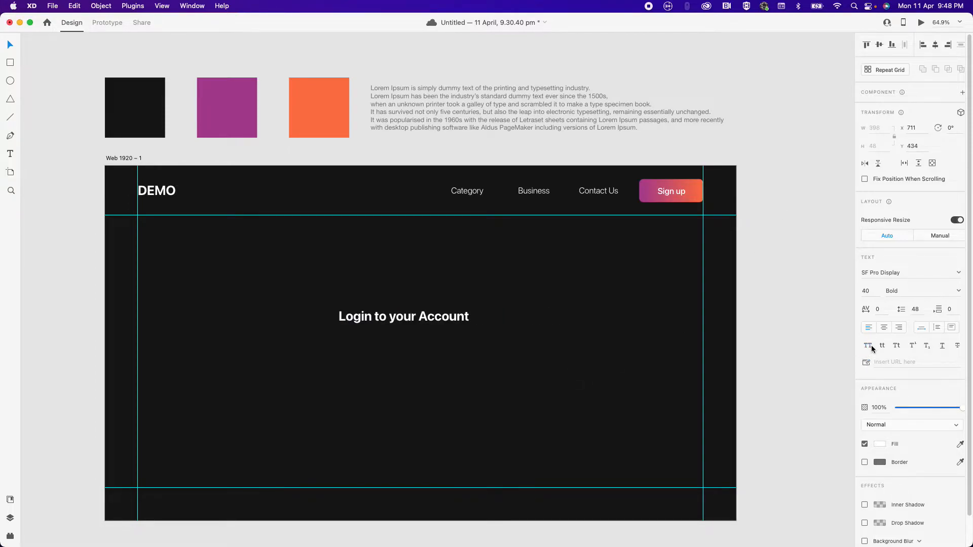
click(953, 293)
click(896, 370)
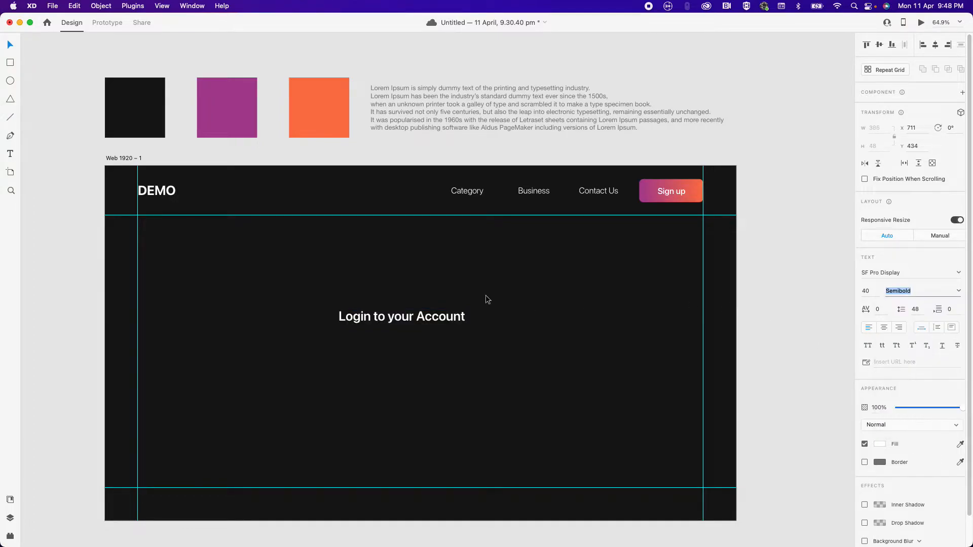
- Set the login heading's font size to 60 and move it up to about Y 305
click(451, 321)
click(868, 291)
text(60)
key(Return)
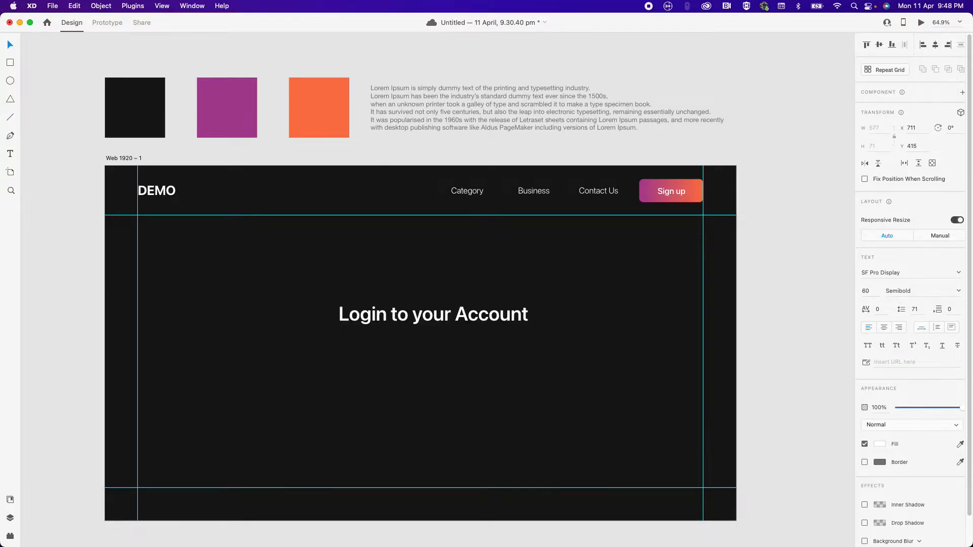
drag(492, 322, 489, 293)
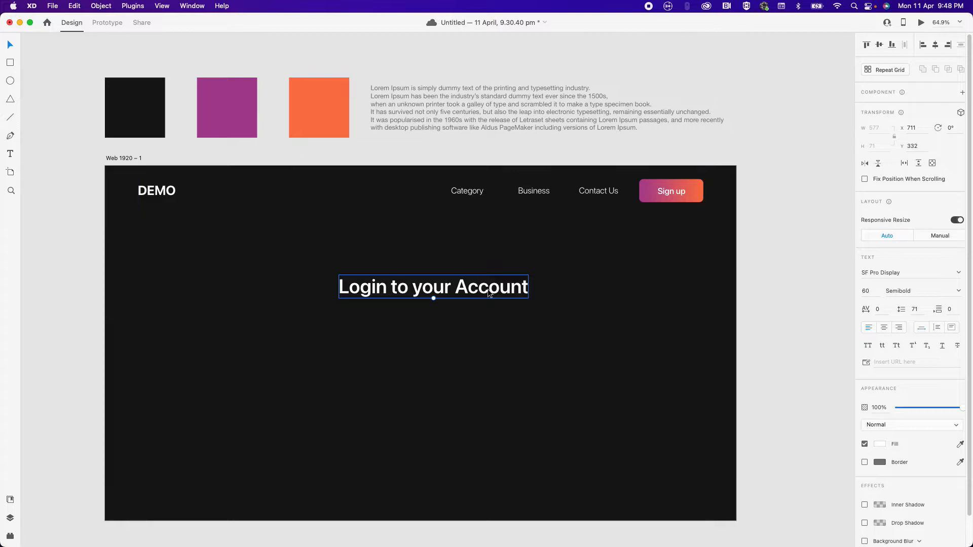
drag(455, 286, 454, 283)
- Try a character spacing of 12 on the login heading
click(886, 311)
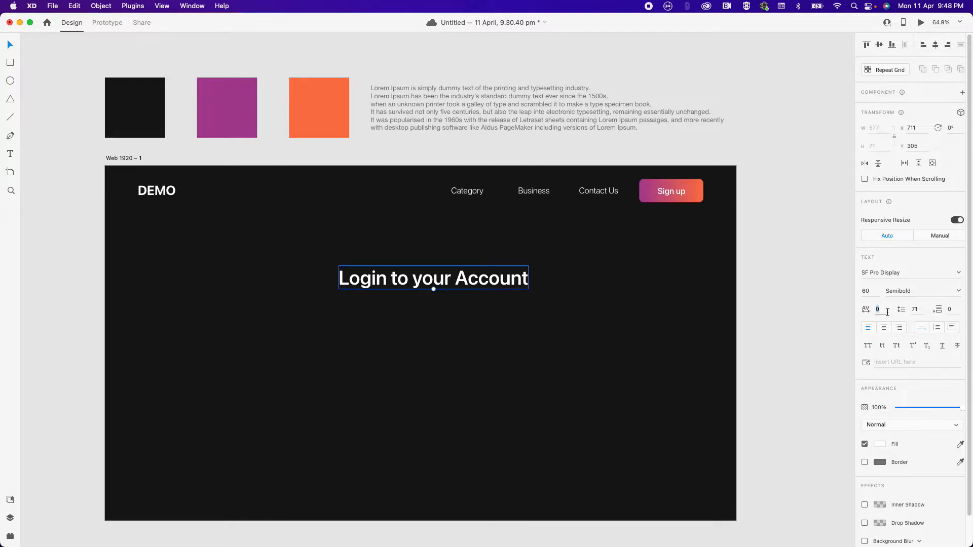
text(12)
key(Return)
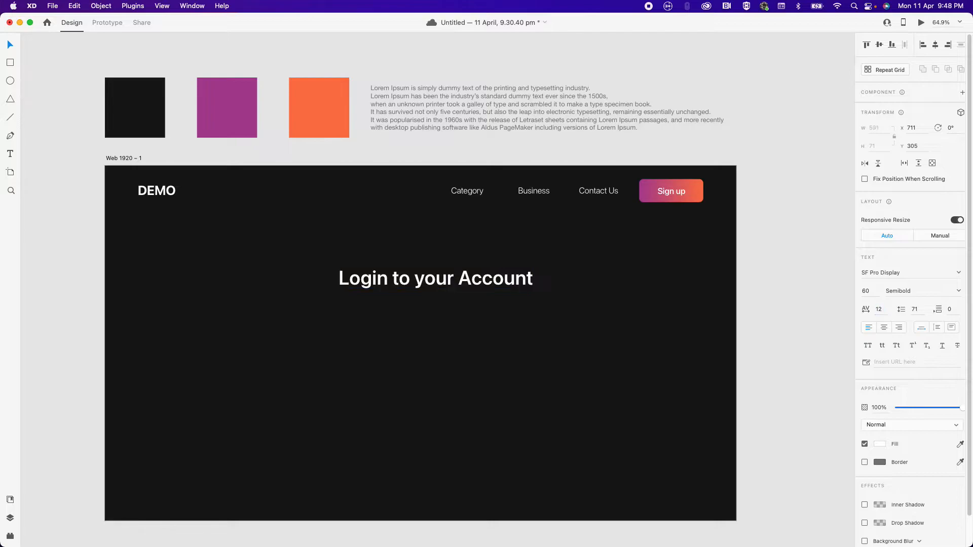
- Set the login heading's character spacing to 20 and centre the heading horizontally on the artboard
click(886, 313)
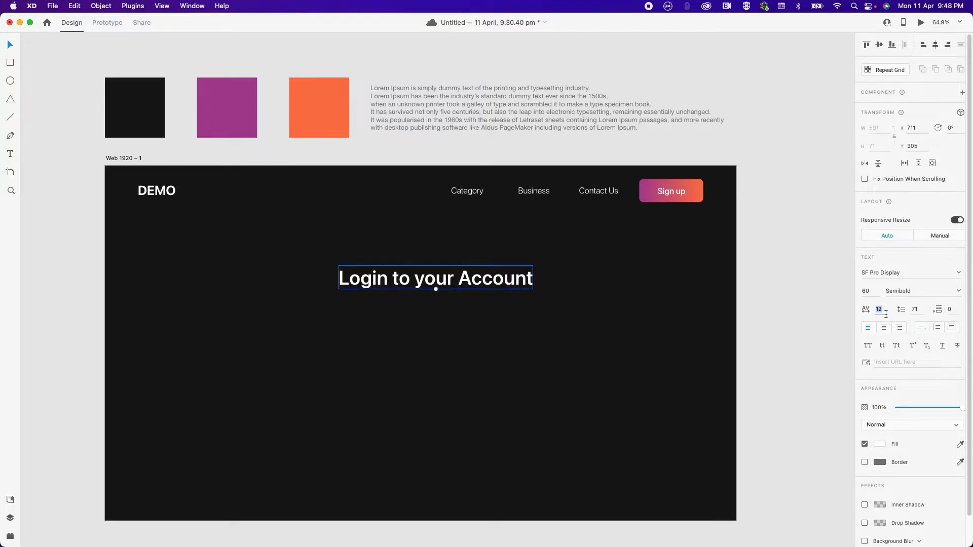
text(20)
key(Return)
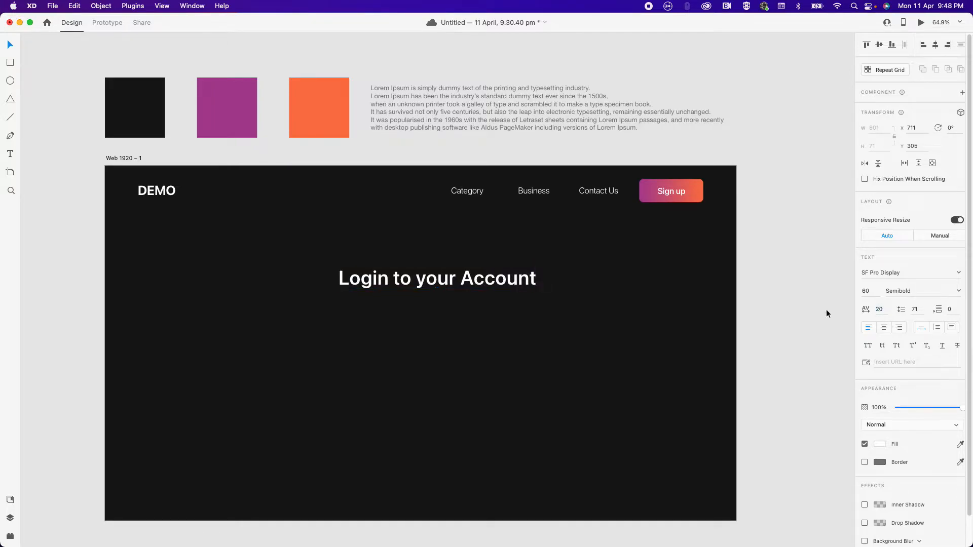
click(936, 45)
click(822, 209)
click(384, 280)
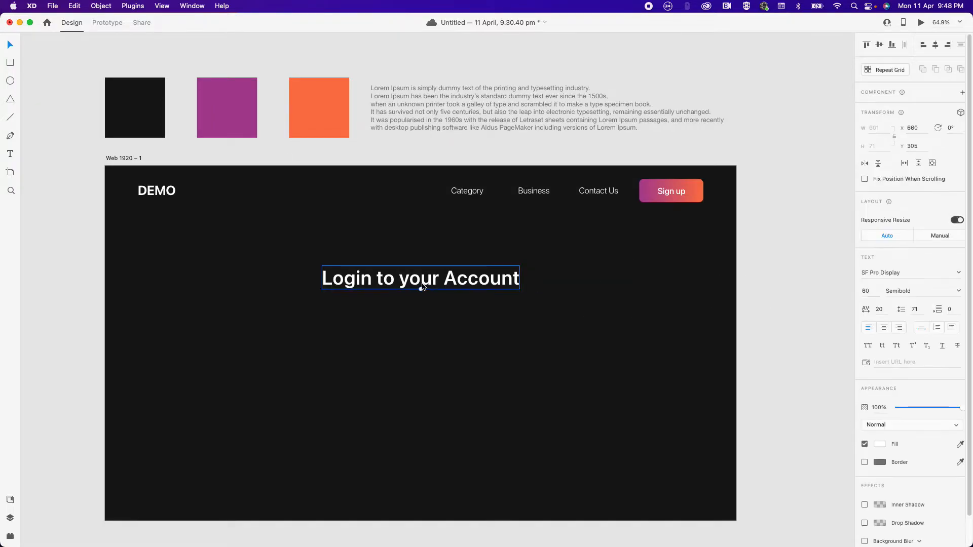
- Duplicate the login heading directly below the original and set the copy's font size to 30
drag(421, 280, 421, 319)
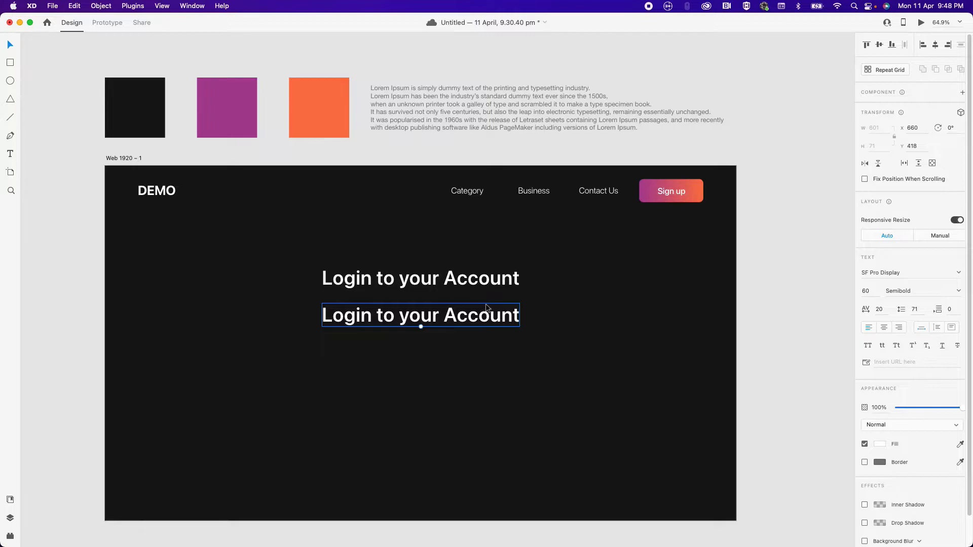
click(877, 295)
key(BackSpace)
key(BackSpace)
text(30)
key(Return)
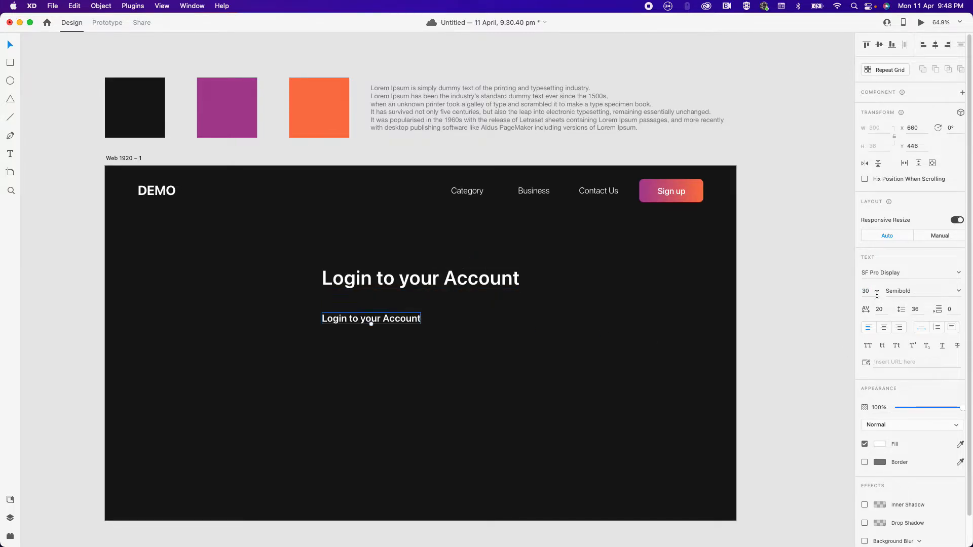
- Set the smaller heading copy's font weight to Regular after trying Medium, and move it to about X 414, Y 429
click(959, 291)
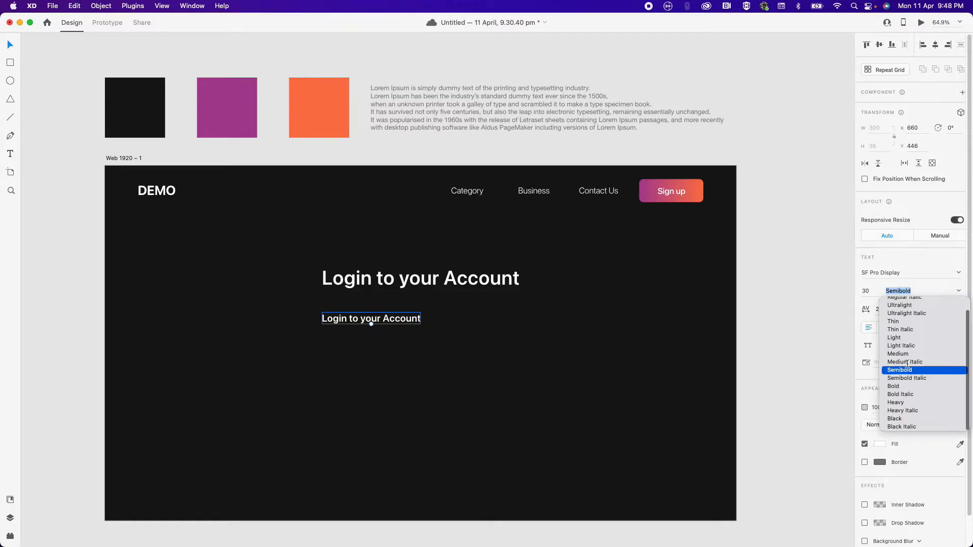
click(904, 354)
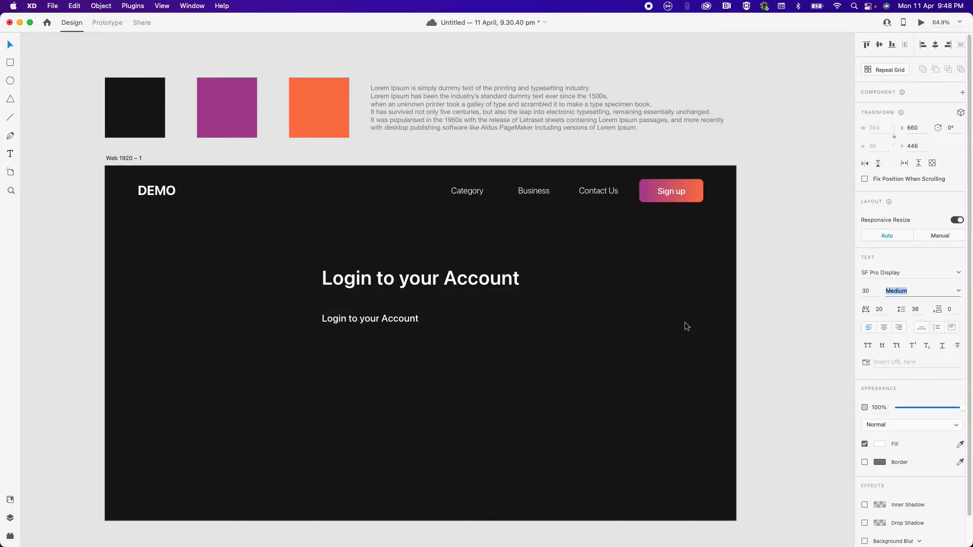
click(959, 292)
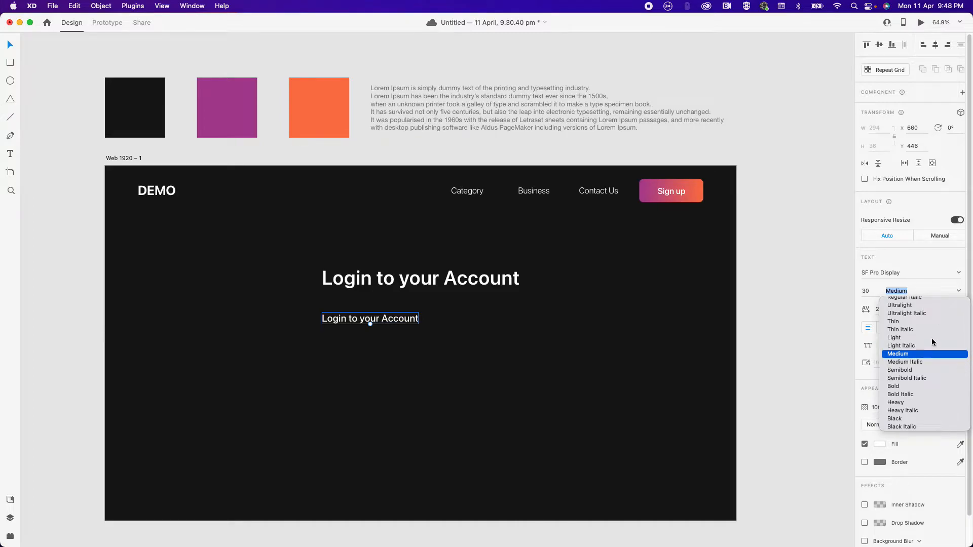
scroll(932, 341, up, 2)
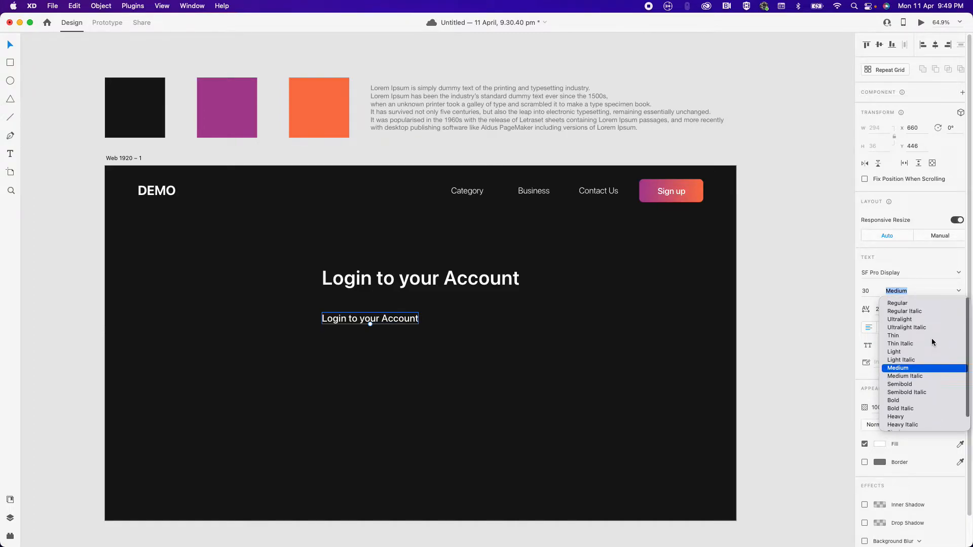
click(907, 304)
drag(398, 320, 317, 314)
- Replace the text of the smaller heading copy with the first three lines of the Lorem Ipsum placeholder above the artboard
double_click(457, 98)
click(538, 105)
drag(650, 107, 353, 67)
key(super+c)
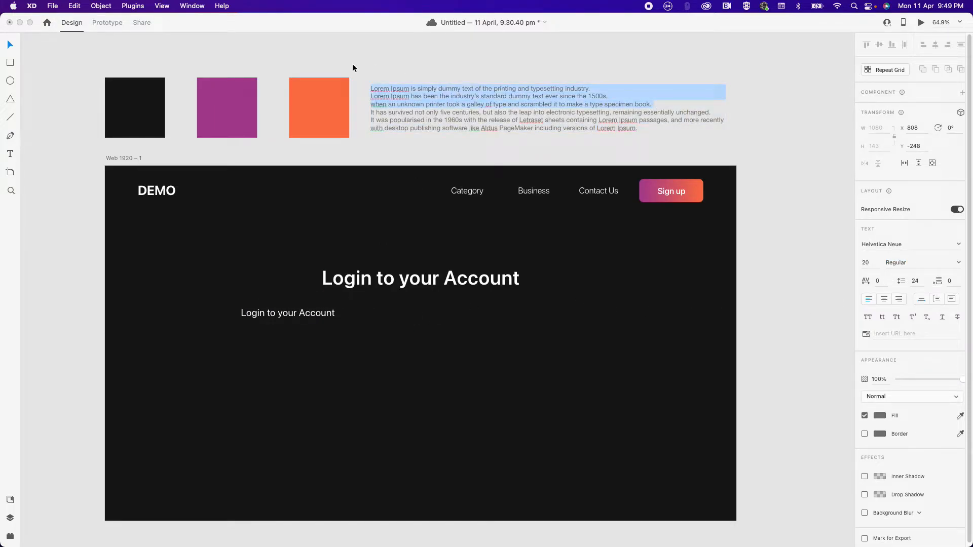
click(239, 319)
double_click(317, 311)
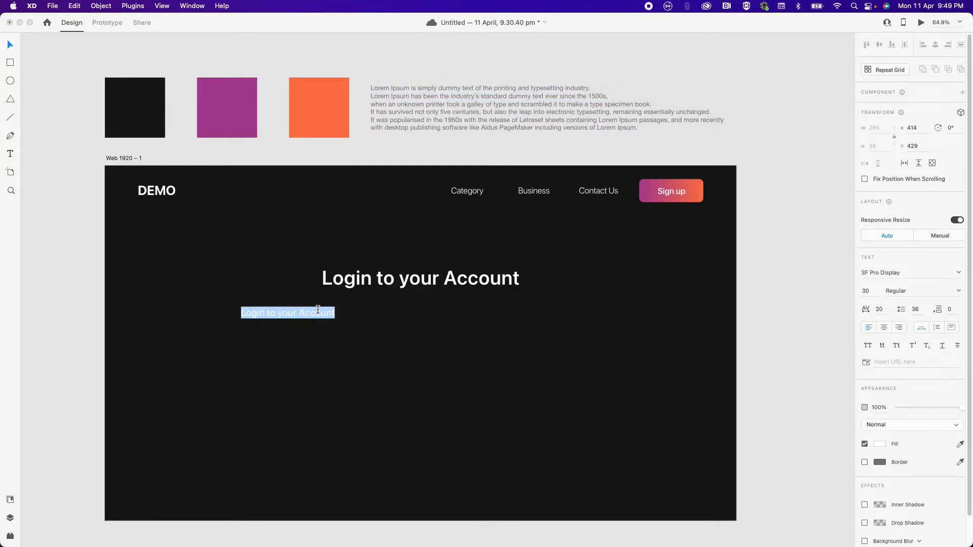
key(super+v)
key(super+a)
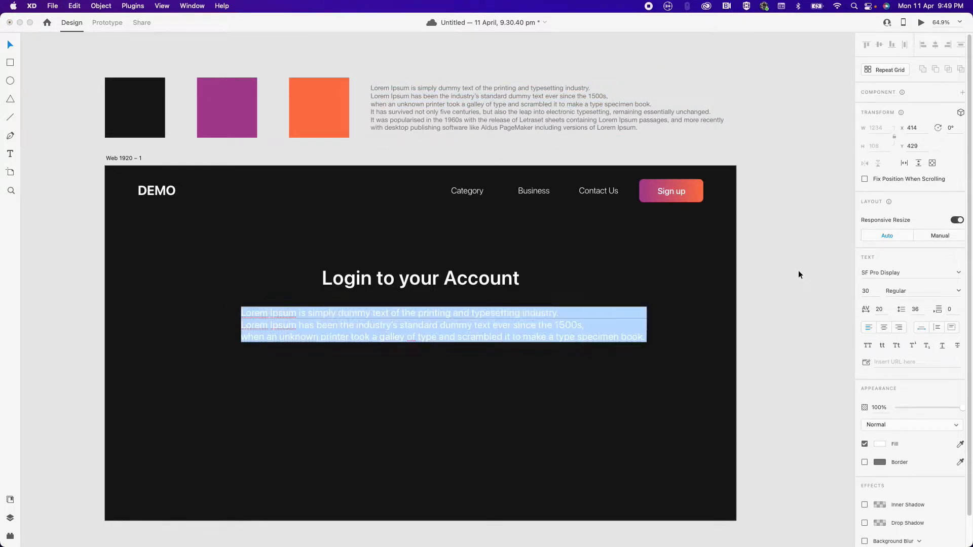
- Centre-align the pasted paragraph's text and move the paragraph up under the heading to Y 392
click(884, 328)
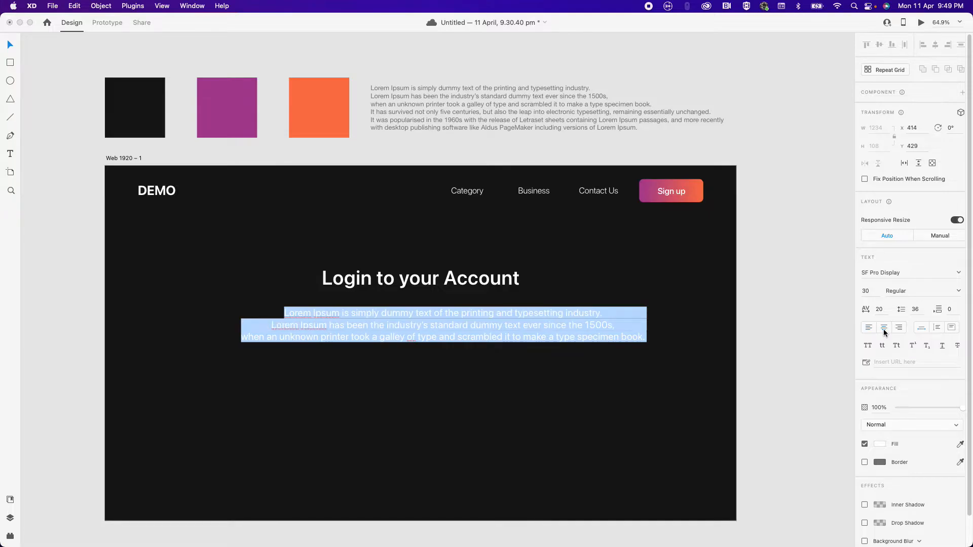
key(Escape)
key(Up)
key(Up)
key(Up)
key(Up)
key(Up)
key(Up)
key(Up)
key(Up)
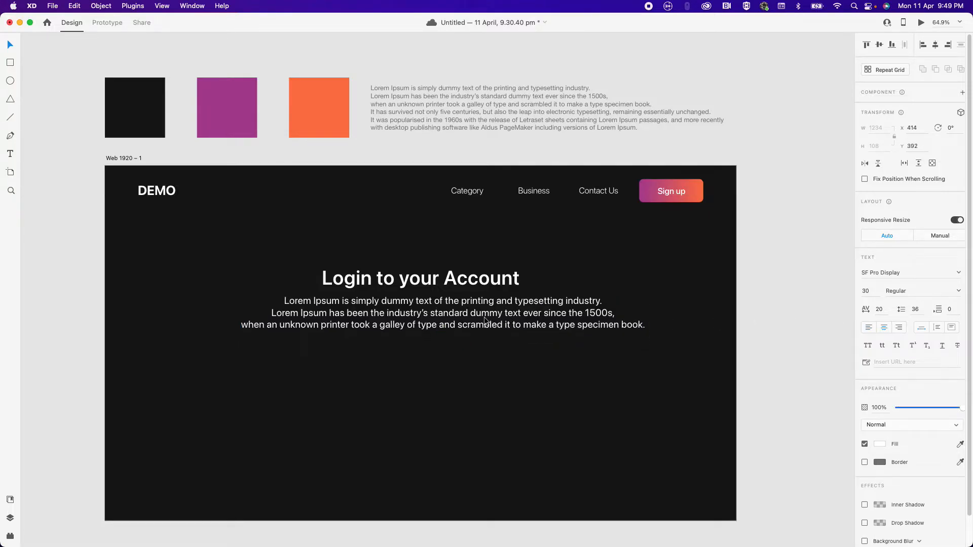
- Shorten the paragraph by deleting everything after "Lorem Ipsum has been the industry's standard"
double_click(482, 319)
click(426, 313)
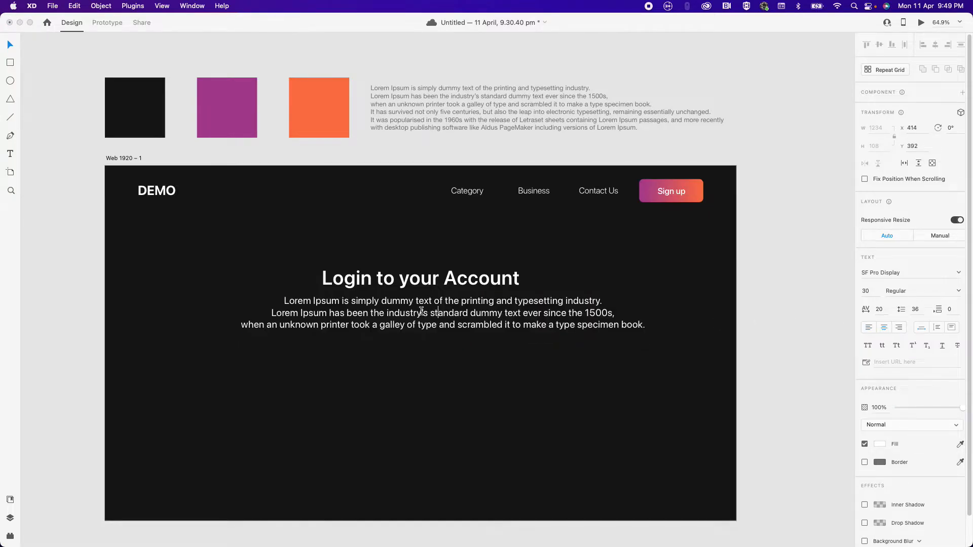
click(439, 313)
drag(470, 313, 673, 354)
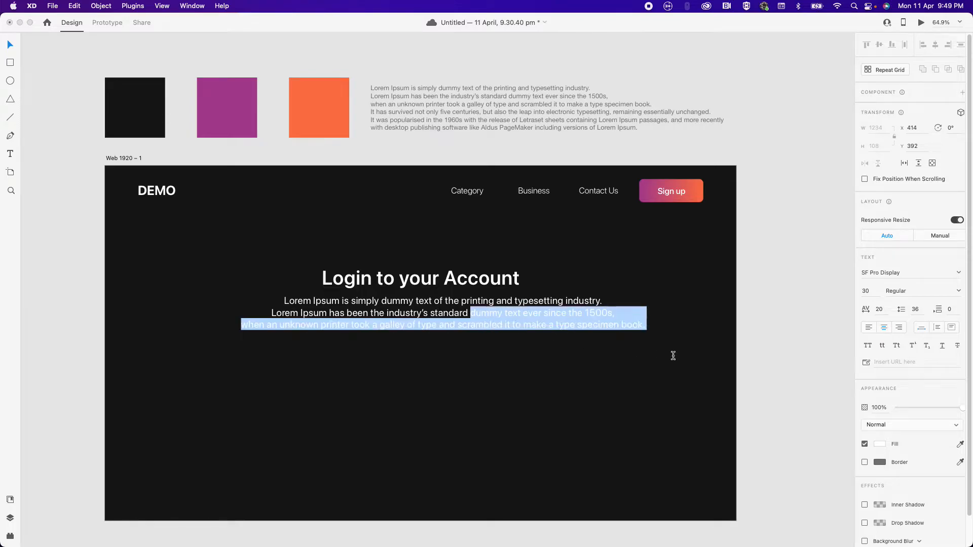
key(BackSpace)
key(Escape)
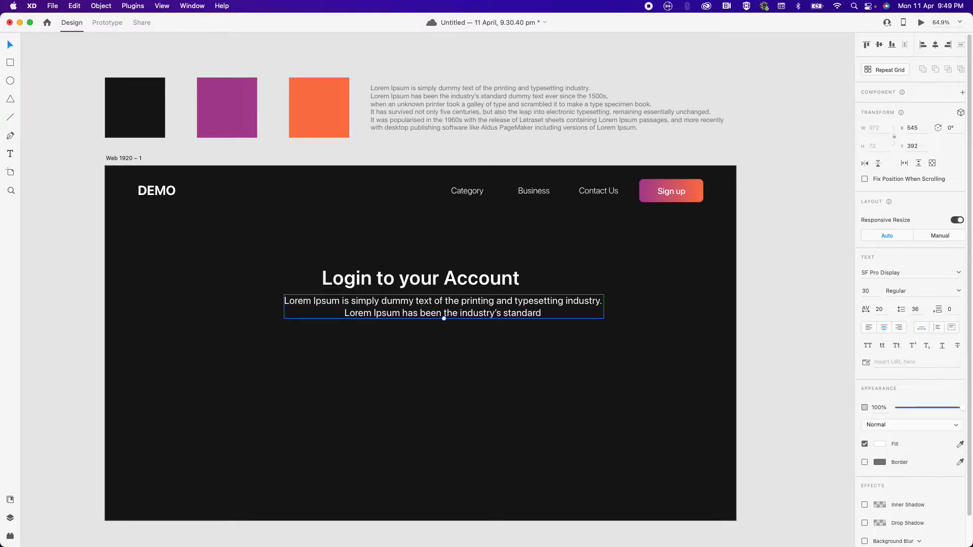
- Centre the paragraph horizontally on the artboard and move it up together with the login heading, placing the heading at Y 255
click(933, 46)
shift+click(445, 279)
key(shift+Up)
key(shift+Up)
key(shift+Up)
key(shift+Up)
key(shift+Up)
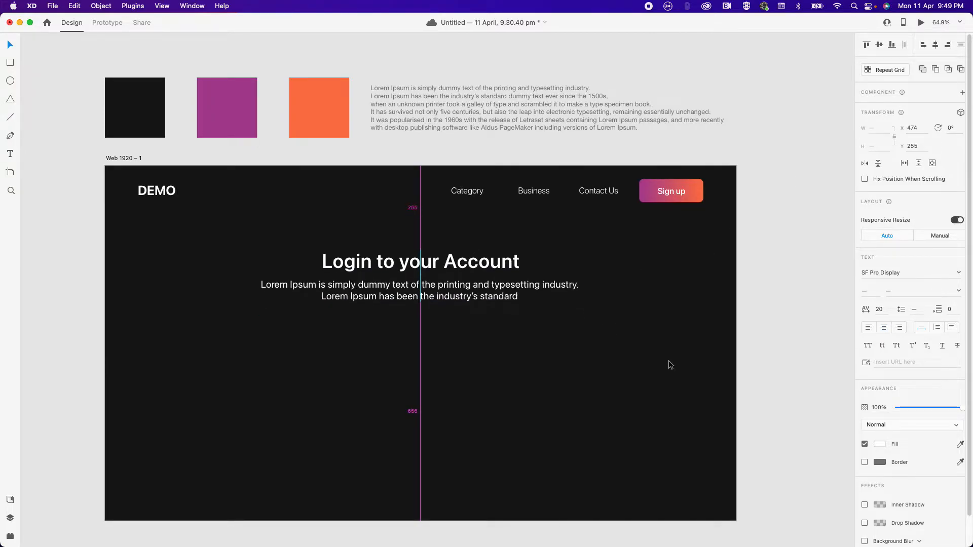
click(672, 365)
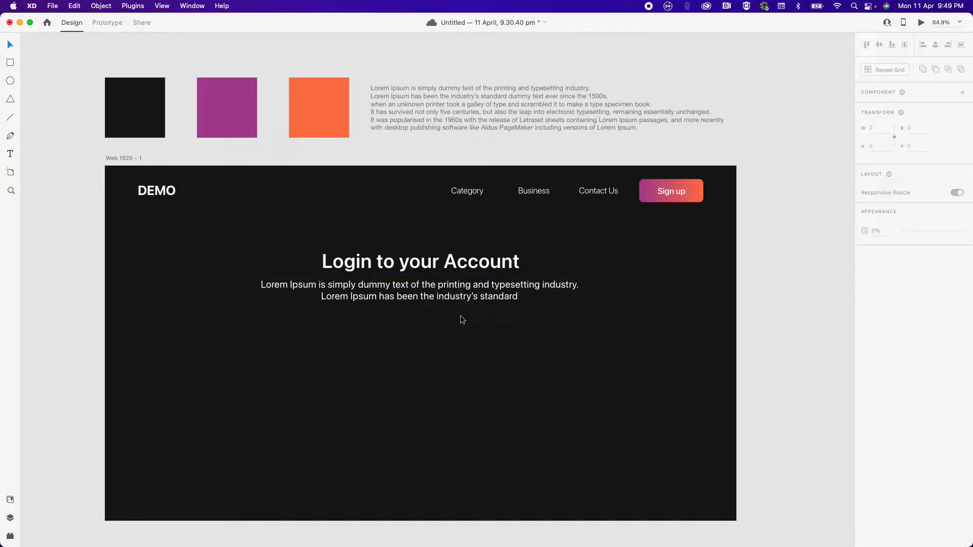
- Reduce the paragraph's opacity to 40%
click(467, 289)
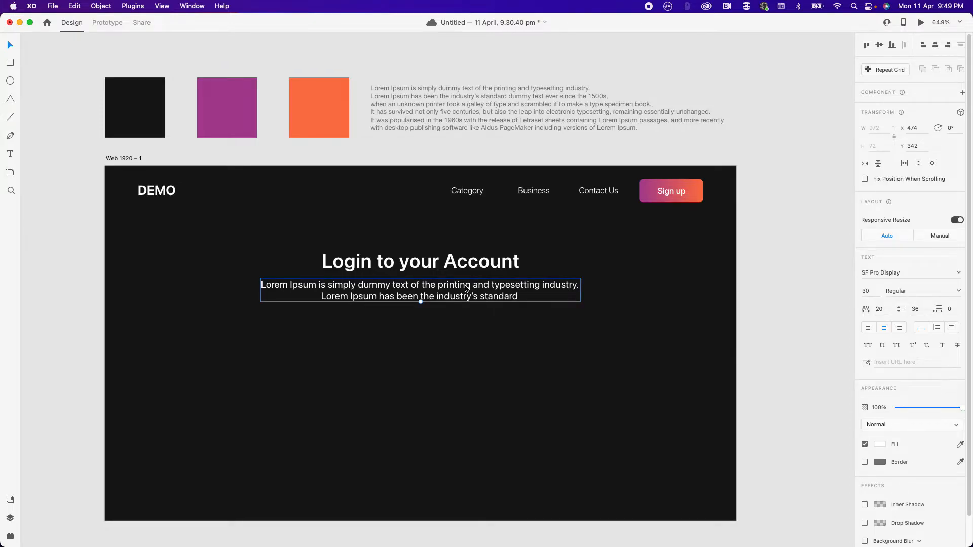
key(4)
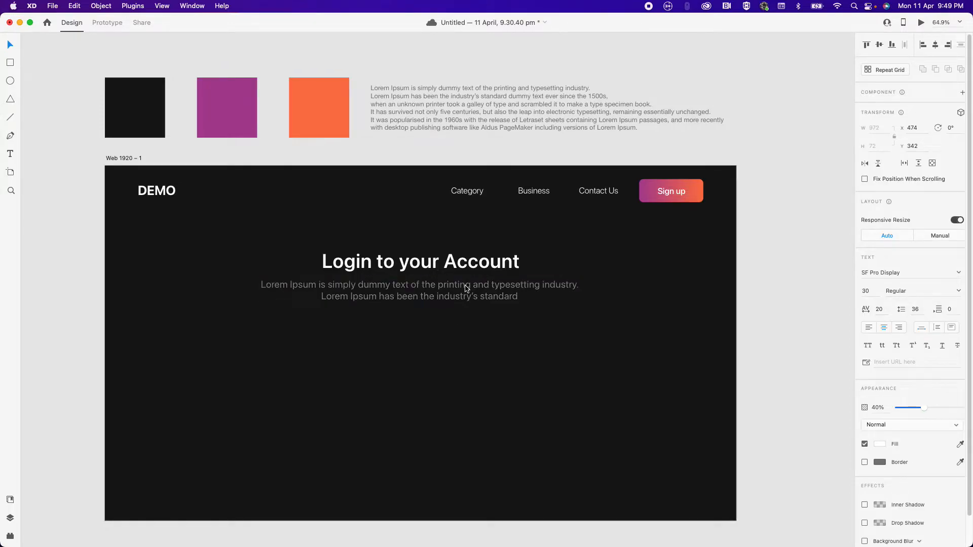
click(663, 342)
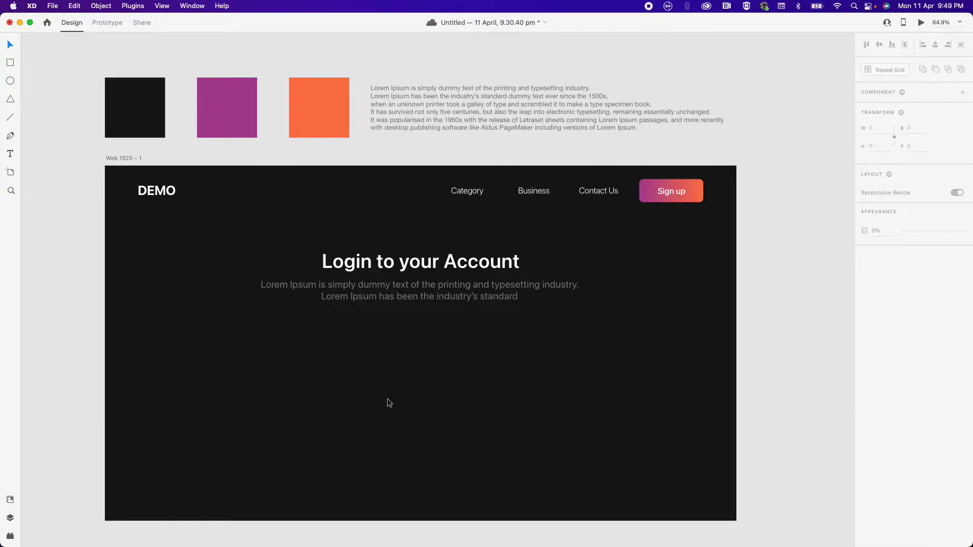
key(t)
click(226, 346)
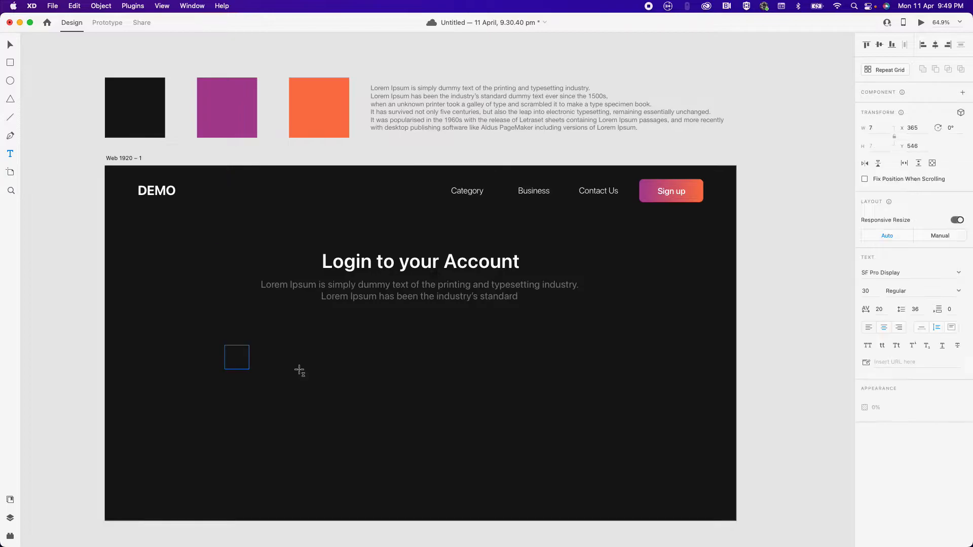
key(Escape)
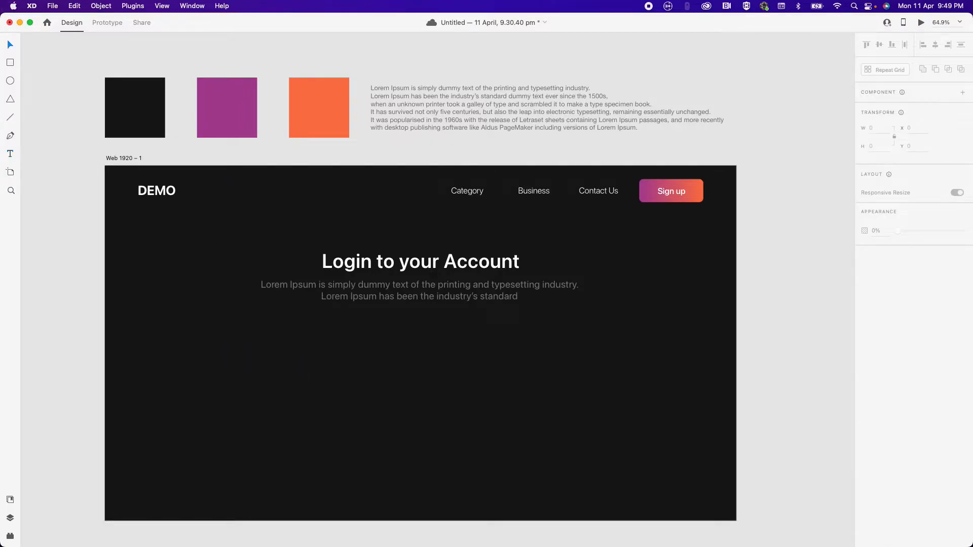
- Draw a rectangle about 596 x 86 below the paragraph for a form field and set its height to 80
key(r)
mouse_move(225, 341)
mouse_down()
mouse_move(273, 381)
mouse_move(428, 375)
mouse_move(421, 369)
mouse_up()
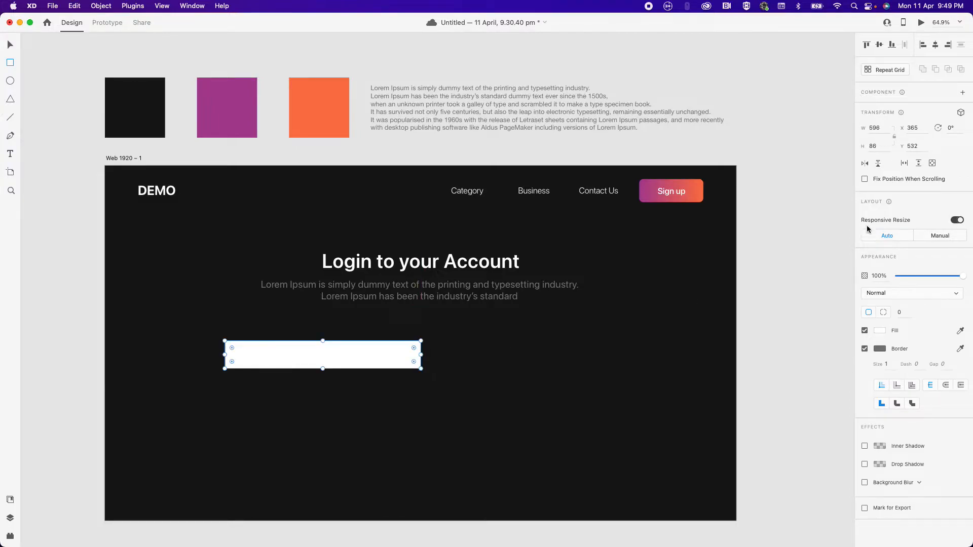
click(880, 148)
text(80)
key(Return)
- Set the form field rectangle's width to 500 after trying 400
key(shift+Tab)
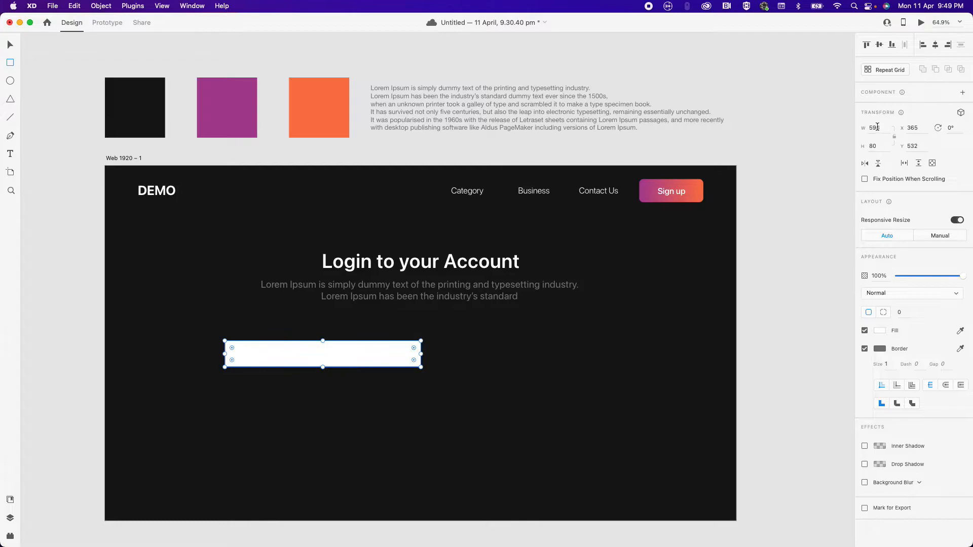
text(400)
key(Return)
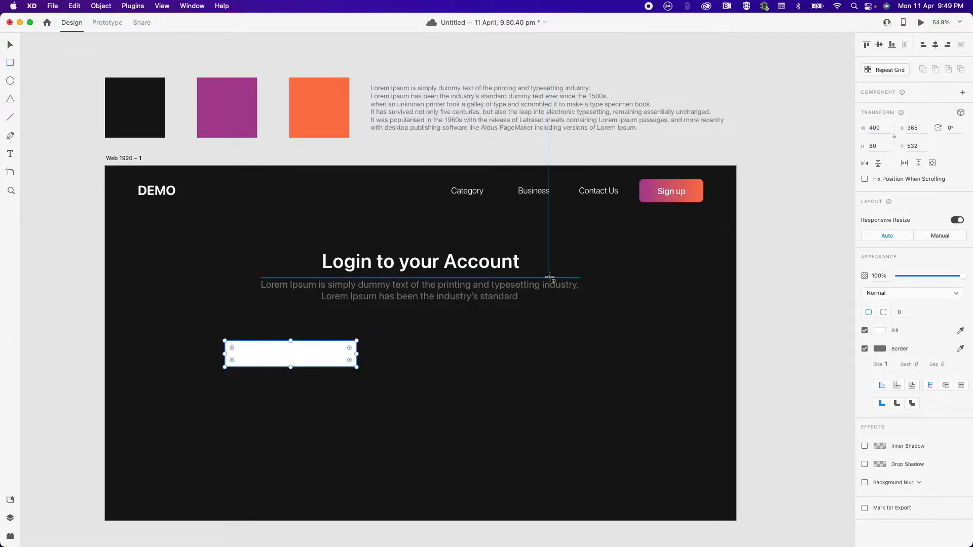
click(888, 131)
text(500)
key(Return)
- Move the rectangle to about X 363, Y 511 and stack two duplicates below it, the first copy at about Y 617
scroll(386, 402, down, 2)
scroll(387, 402, down, 2)
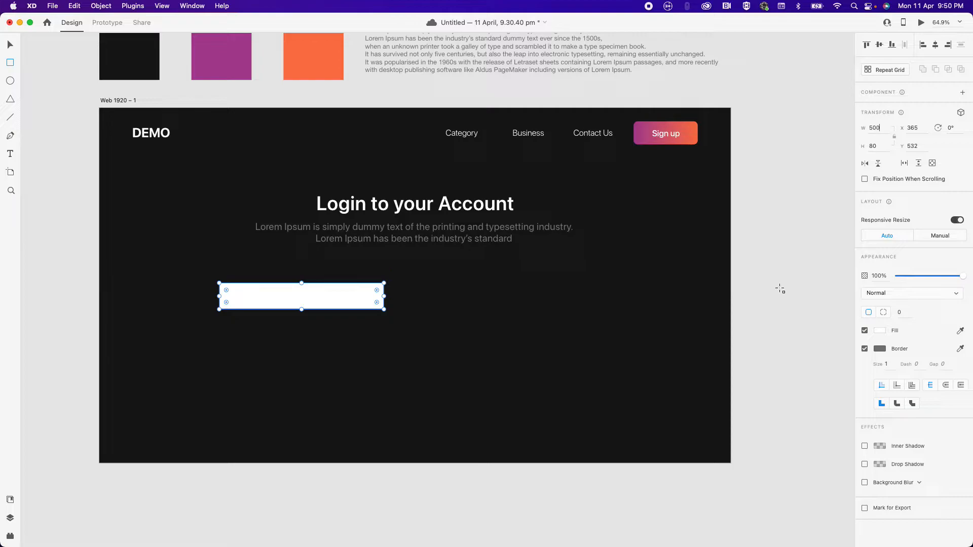
key(v)
drag(351, 304, 354, 326)
key(super+d)
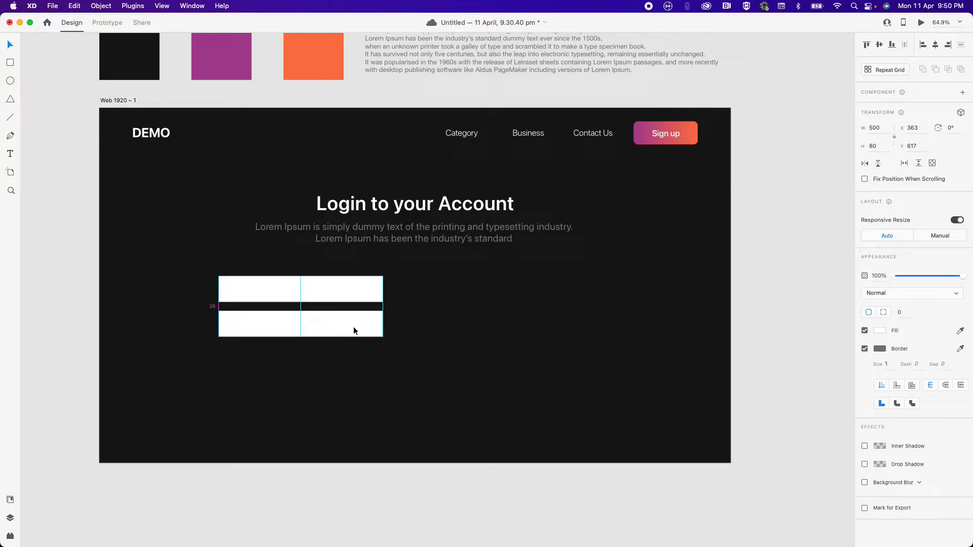
drag(353, 328, 354, 368)
key(super+d)
- Select all three field rectangles and try corner radii of 12 and 10 on them
click(355, 283)
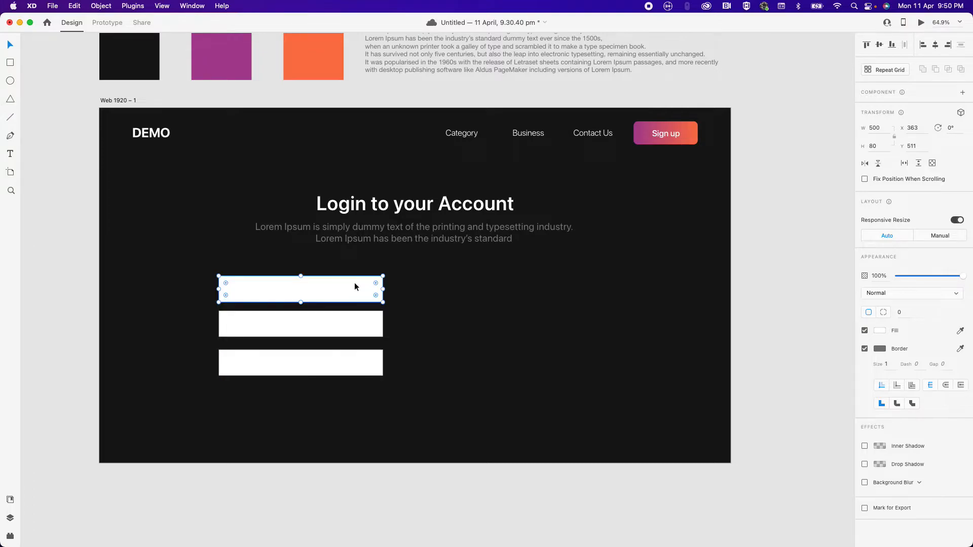
shift+click(359, 327)
shift+click(355, 368)
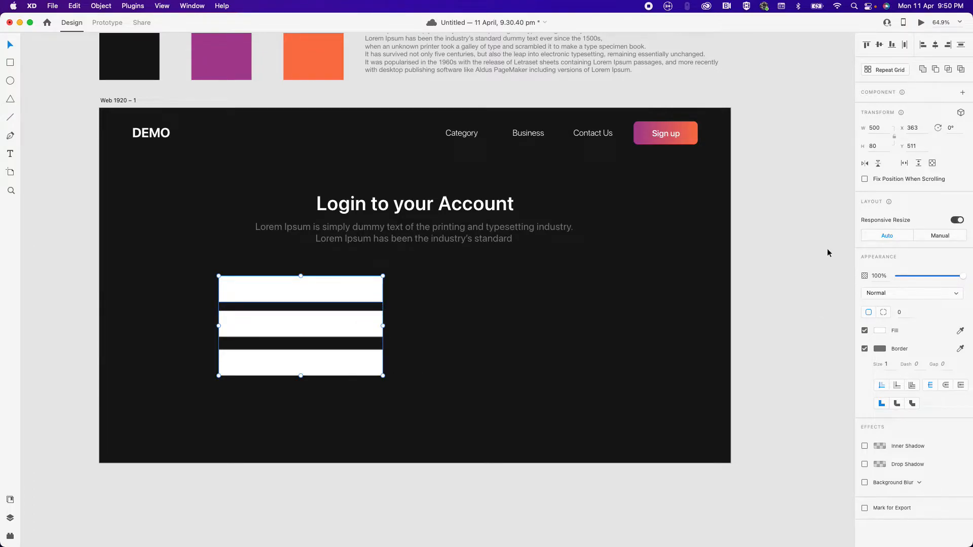
click(899, 313)
text(12)
key(Return)
click(907, 316)
text(10)
key(Return)
- Set the three rectangles' corner radius to 8 and remove their border
click(903, 315)
text(8)
key(Return)
click(865, 349)
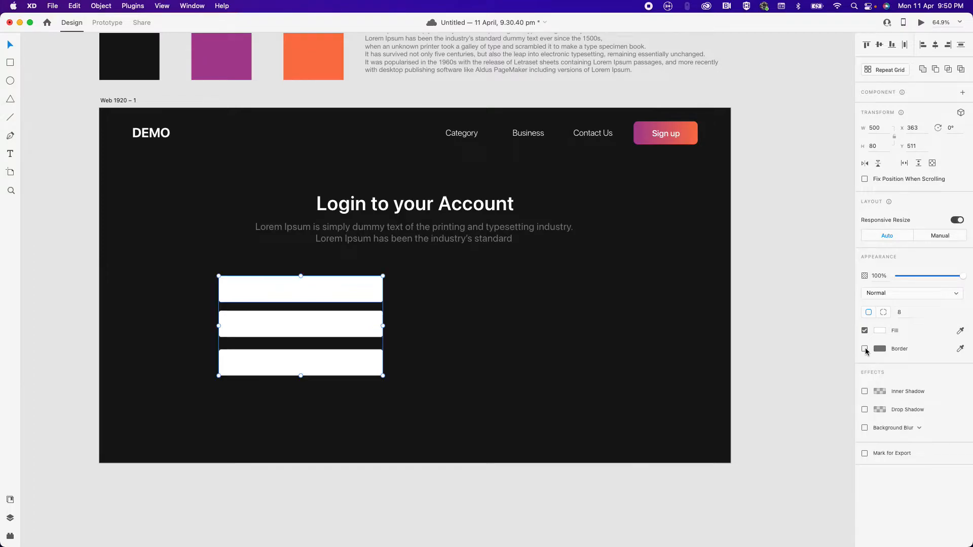
- Apply a background blur to the uppermost field rectangle and set the blur amount to 20
click(341, 306)
click(339, 294)
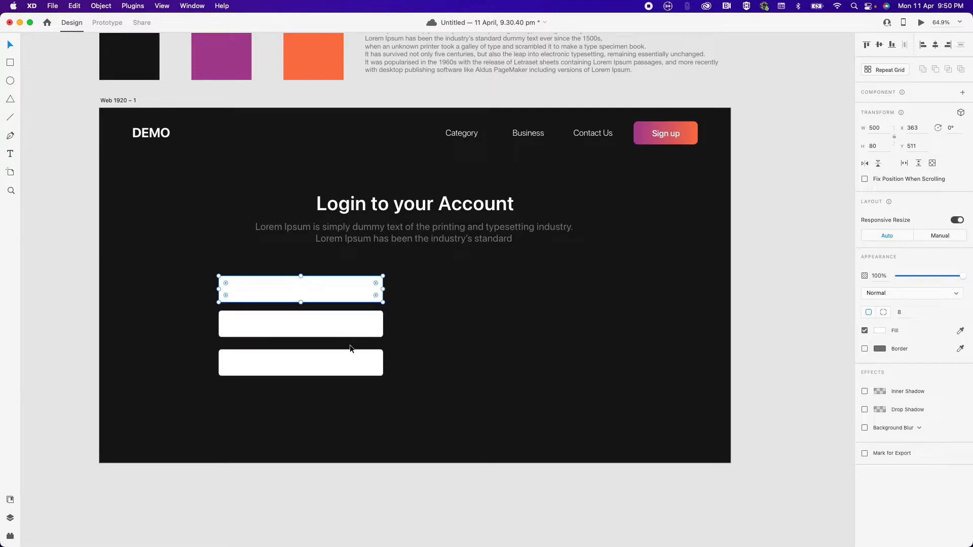
click(865, 428)
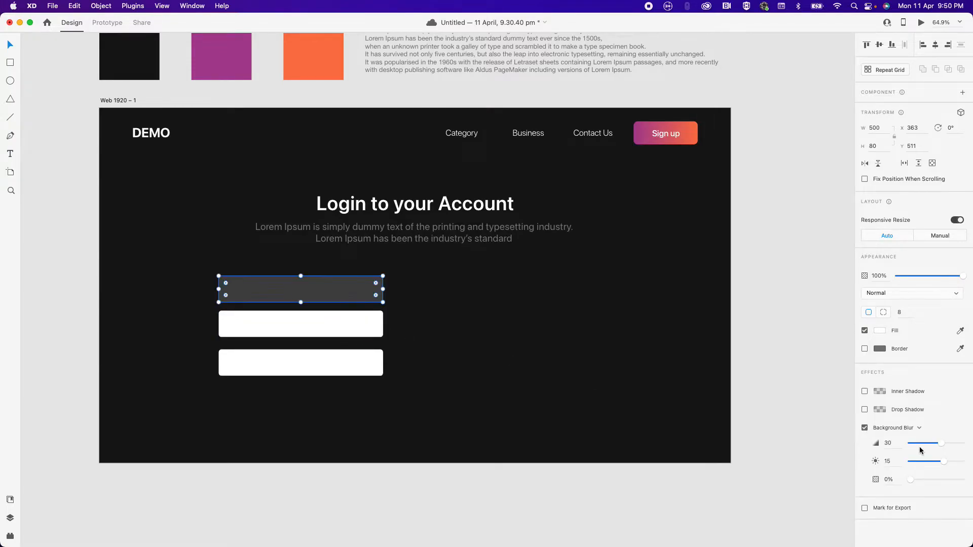
mouse_move(944, 447)
mouse_down()
mouse_move(902, 446)
mouse_move(925, 447)
mouse_up()
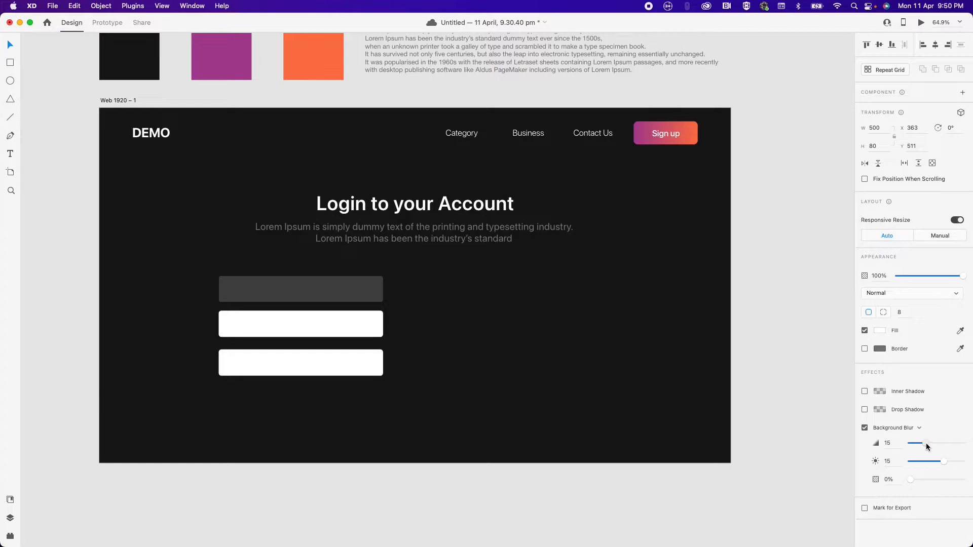
drag(931, 444, 931, 444)
click(888, 443)
text(20)
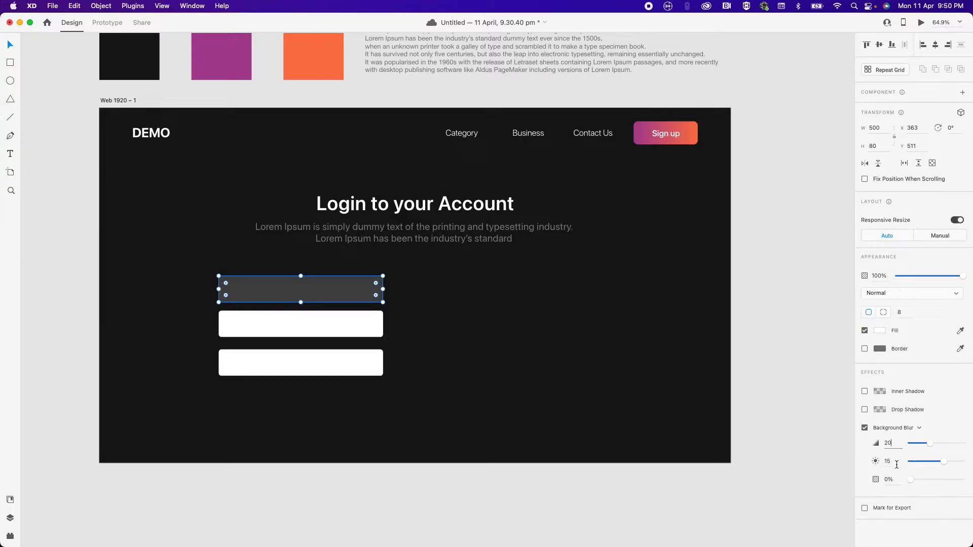
- Set the background blur's brightness to 30 on the uppermost field rectangle
click(945, 463)
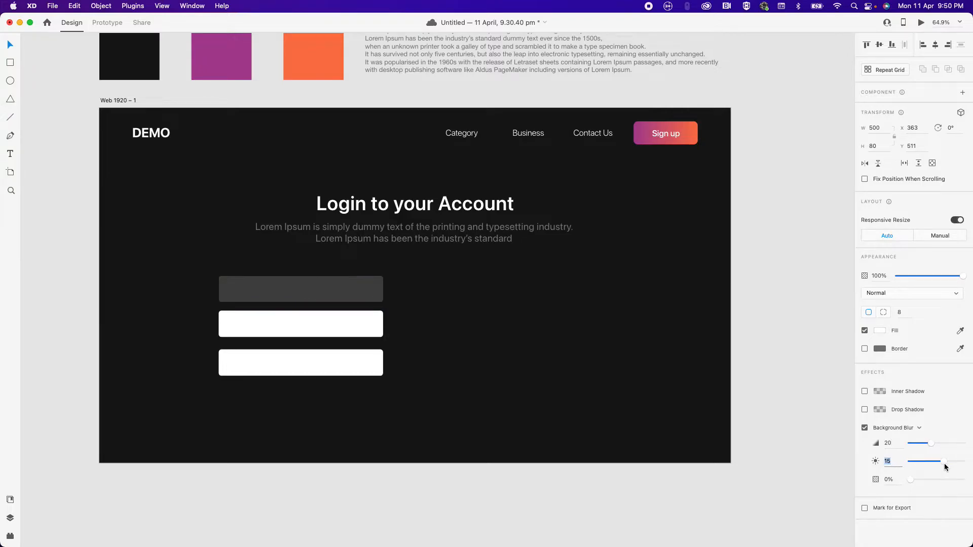
mouse_move(945, 462)
mouse_down()
mouse_move(896, 463)
mouse_move(950, 461)
mouse_up()
click(897, 465)
text(30)
key(Return)
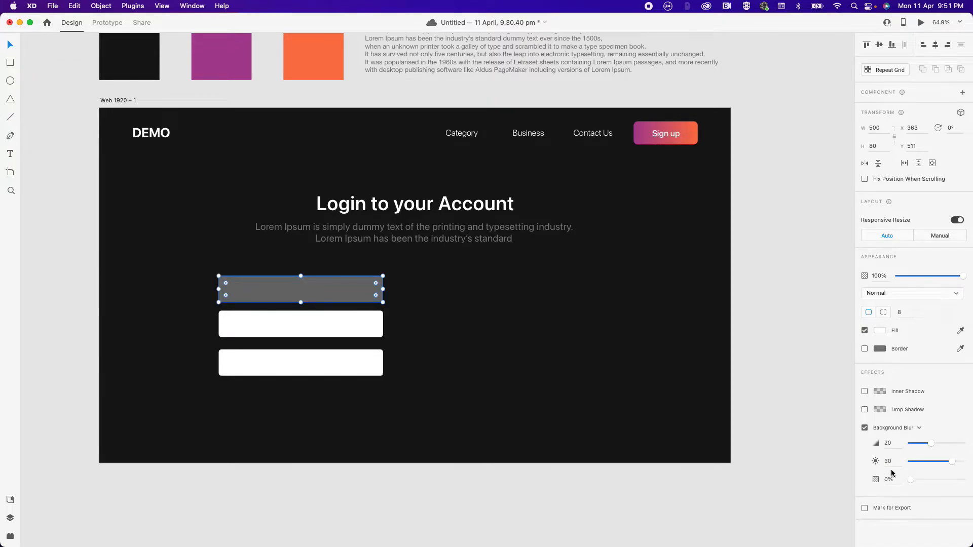
- Copy the blurred appearance of the uppermost field rectangle and paste it onto the middle rectangle
drag(911, 481, 886, 482)
click(330, 334)
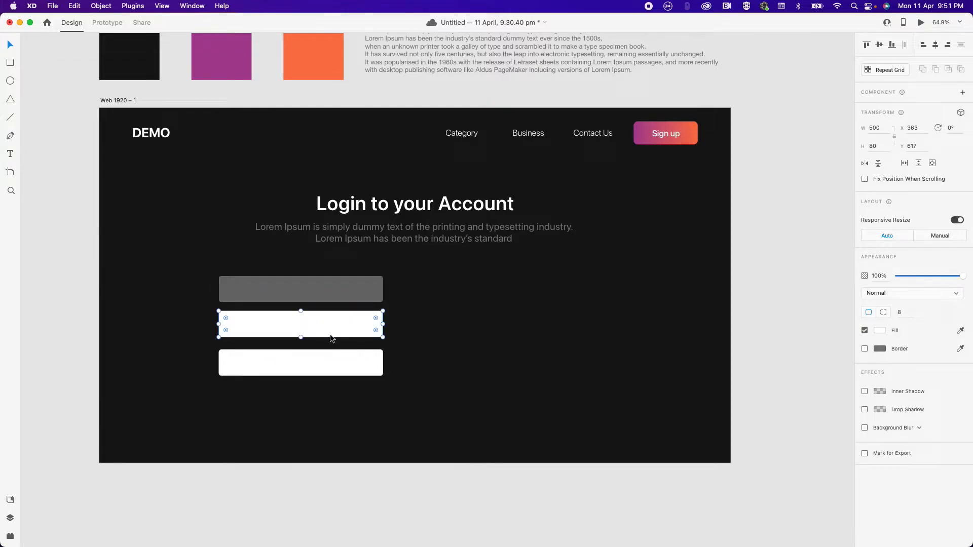
right_click(341, 300)
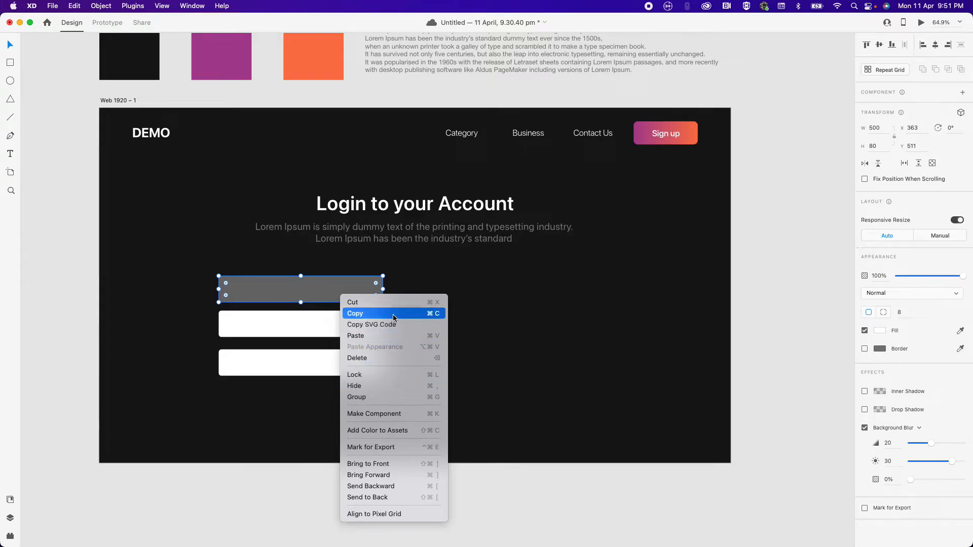
click(315, 329)
right_click(316, 329)
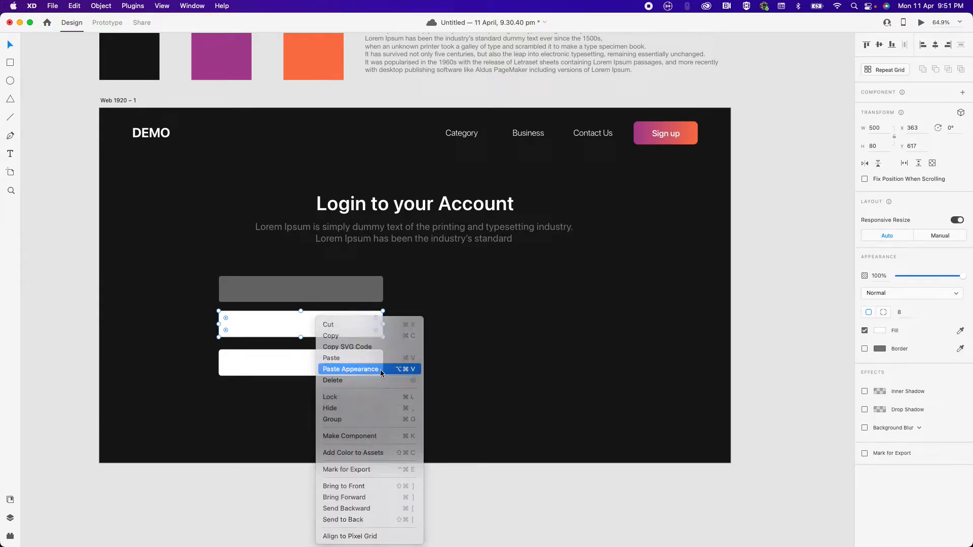
click(355, 369)
click(743, 303)
- Copy the Sign up button rectangle's gradient appearance and paste it onto the lowest rectangle of the form
click(304, 373)
click(689, 141)
right_click(688, 141)
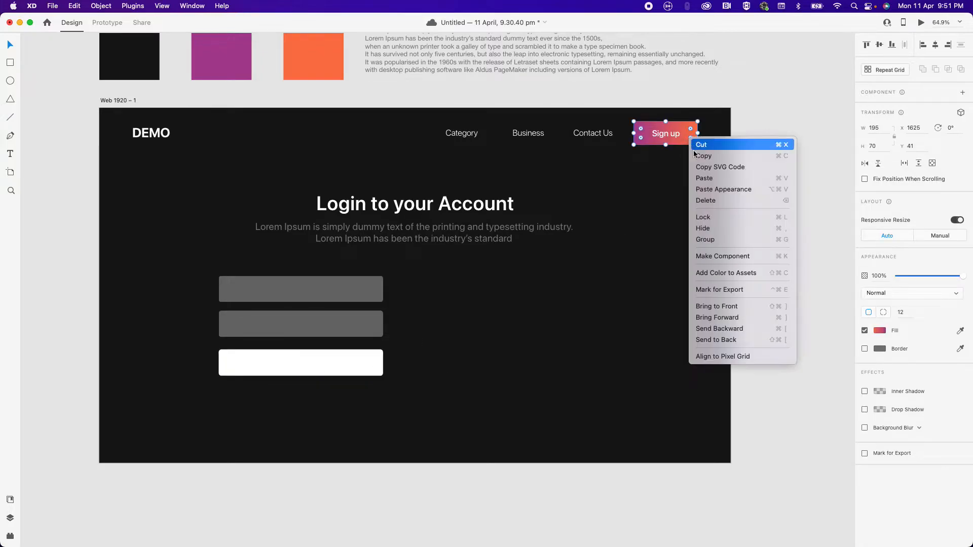
click(708, 156)
click(374, 362)
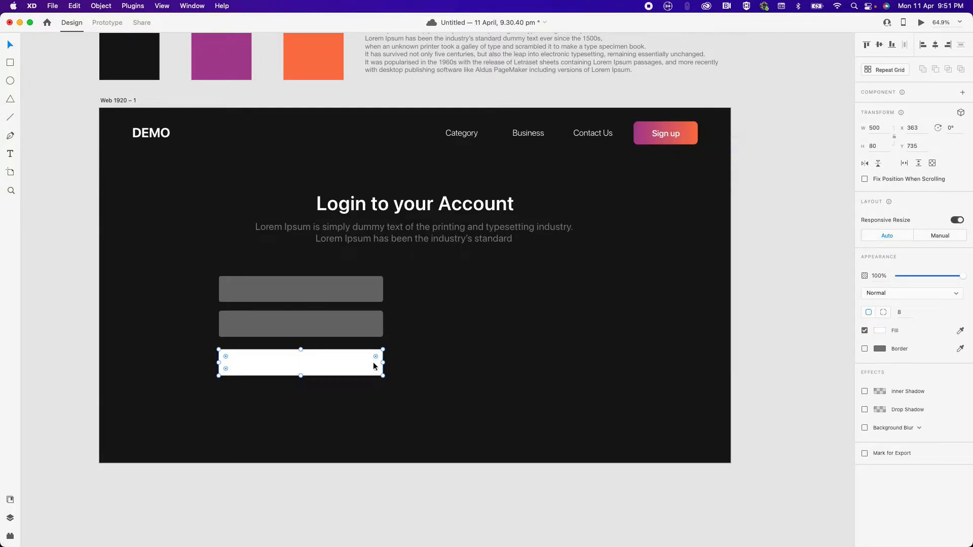
right_click(373, 362)
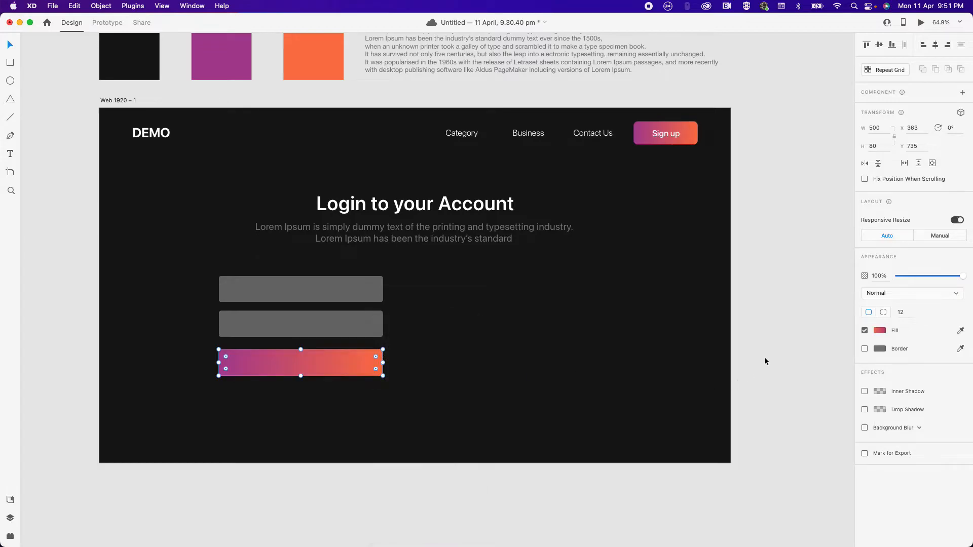
click(743, 363)
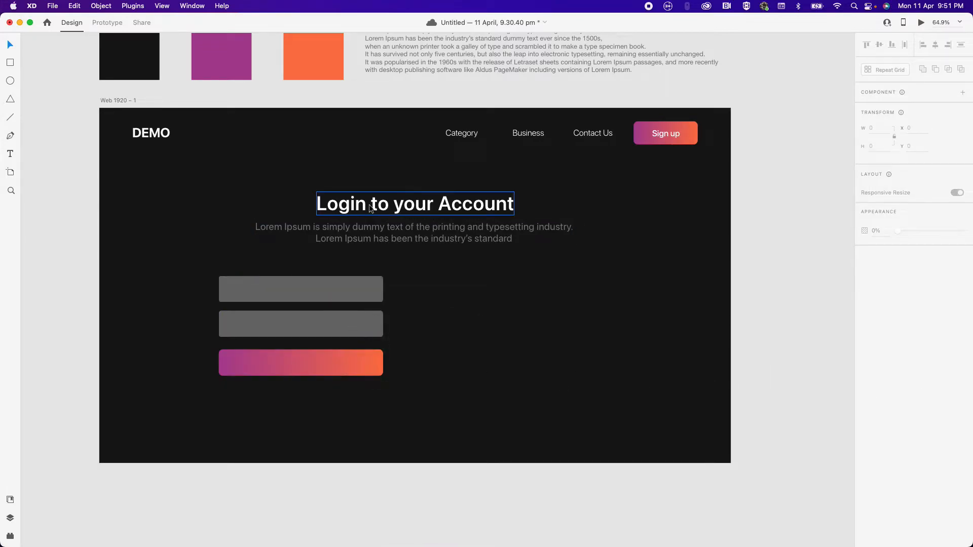
- Duplicate the Sign up label onto the form's gradient button, bring it to the front and centre it horizontally
click(661, 135)
key(super+d)
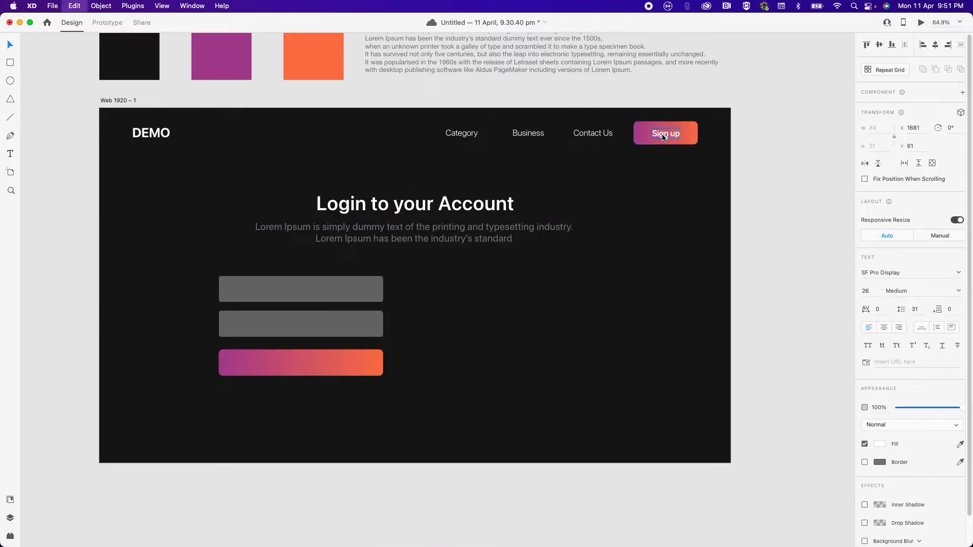
drag(654, 147, 313, 364)
key(super+shift+])
shift+click(371, 374)
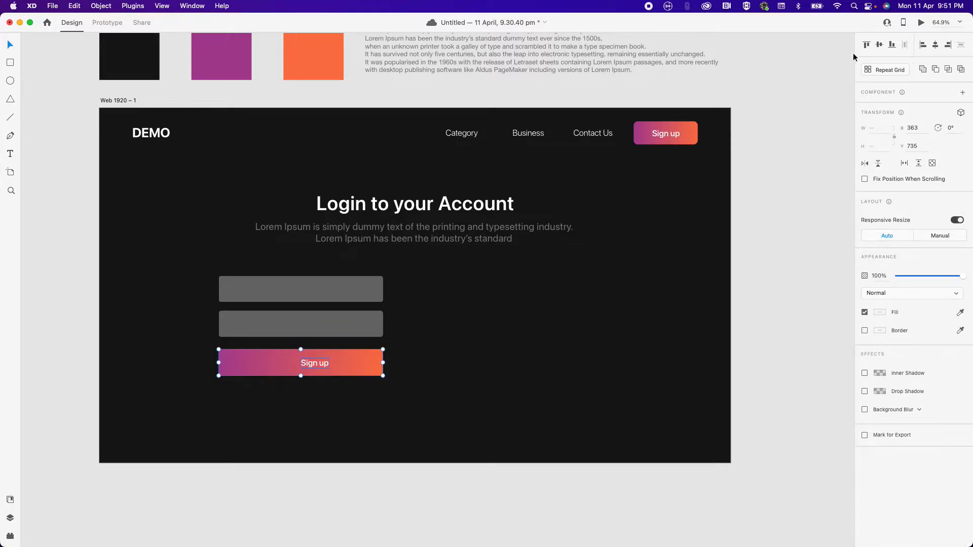
click(935, 45)
- Change the label text on the form's gradient button to Login
double_click(299, 363)
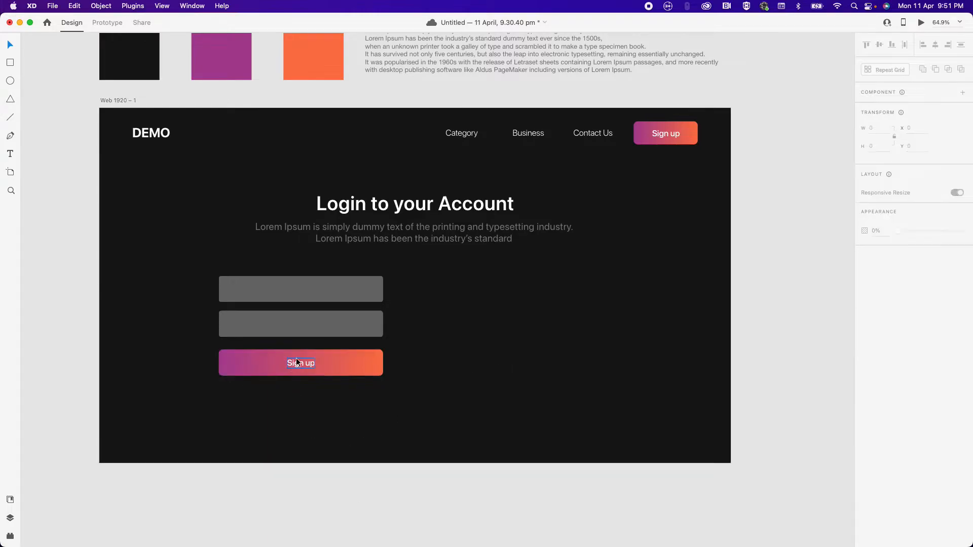
text(Login)
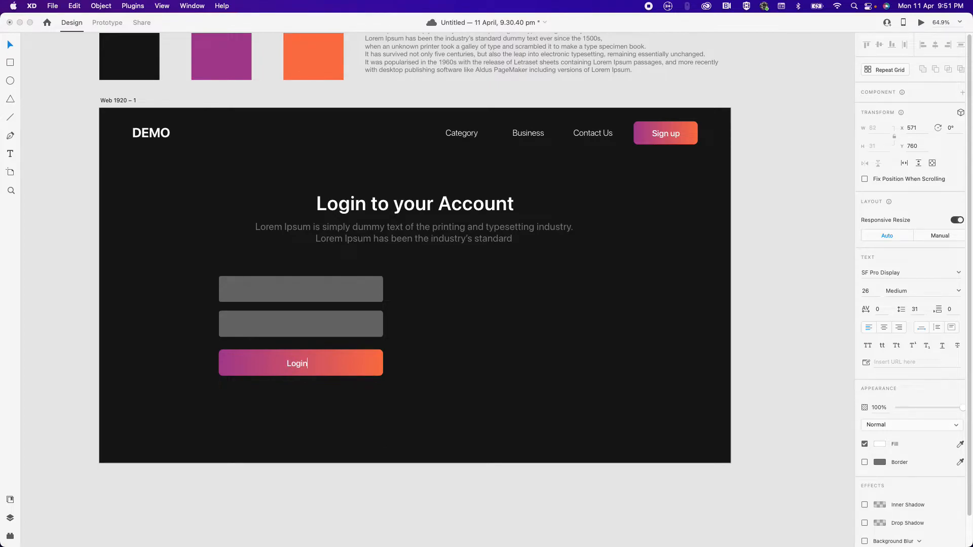
click(297, 364)
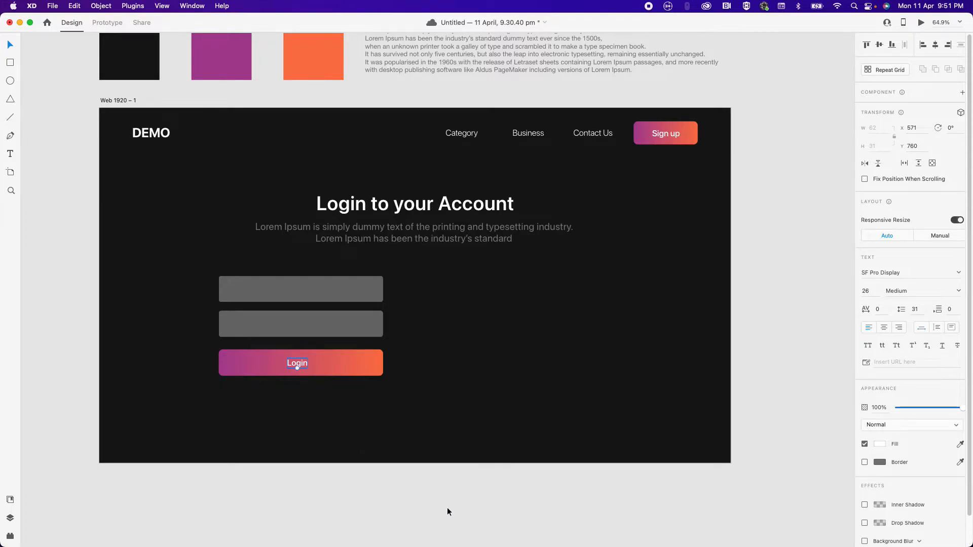
key(super+a)
key(BackSpace)
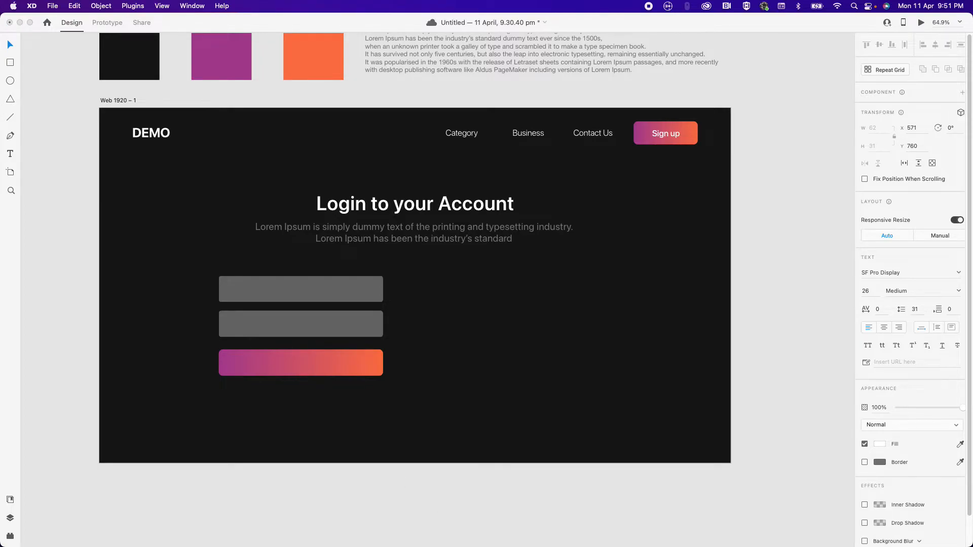
text(Login)
click(305, 380)
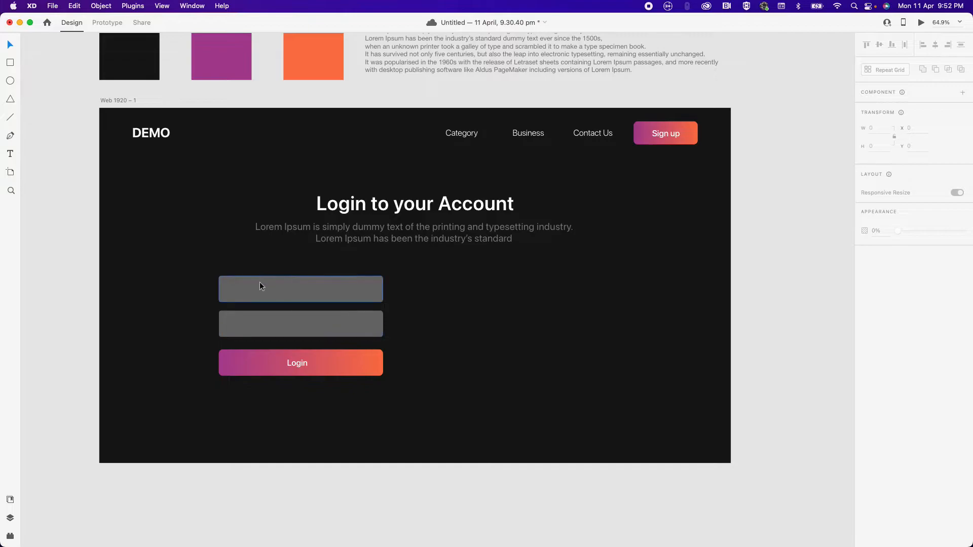
click(303, 367)
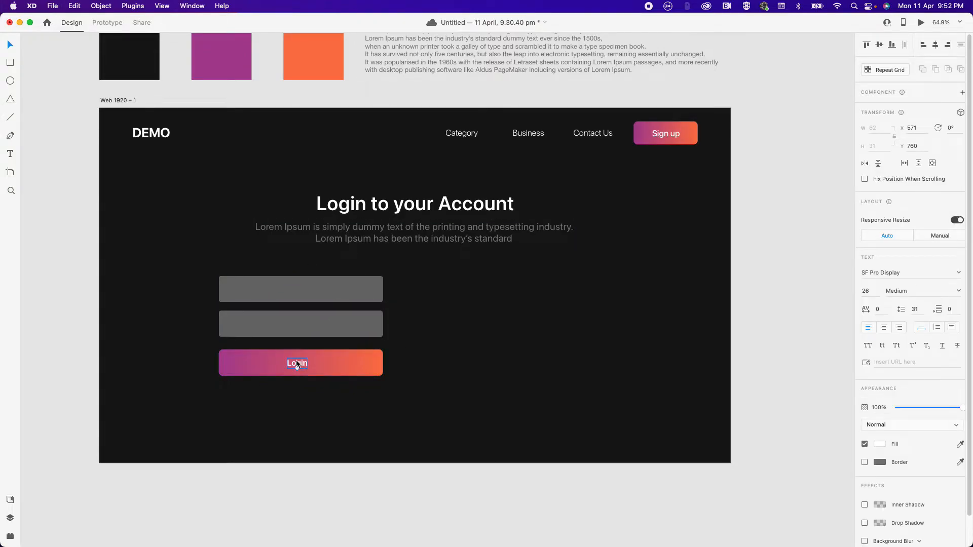
- Set the opacity of the two grey field rectangles to 20%
click(244, 291)
shift+click(244, 324)
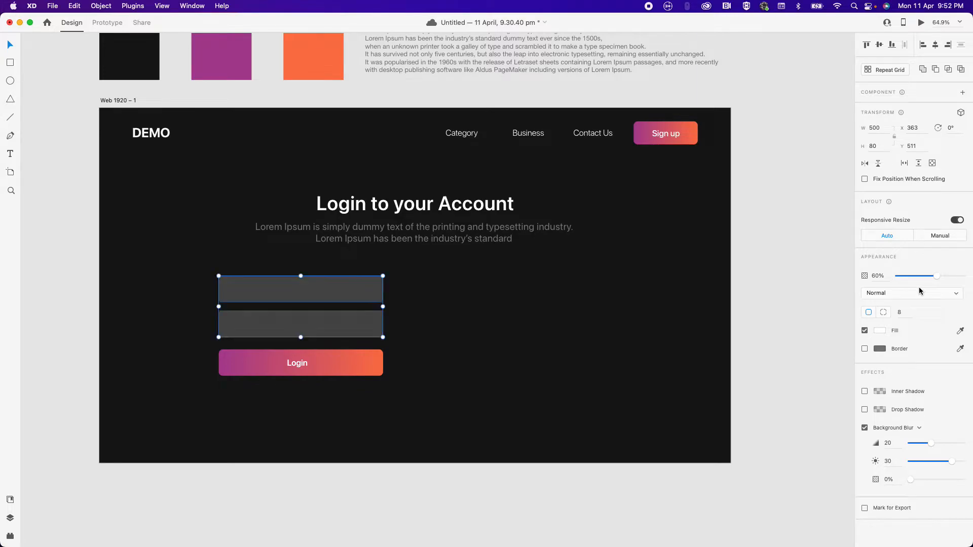
key(2)
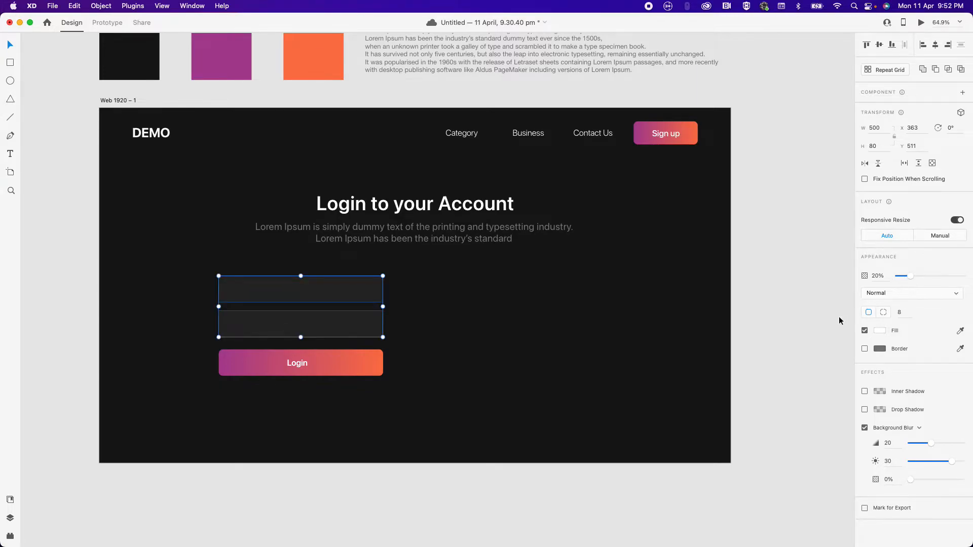
click(401, 380)
click(301, 364)
drag(302, 364, 351, 364)
key(Delete)
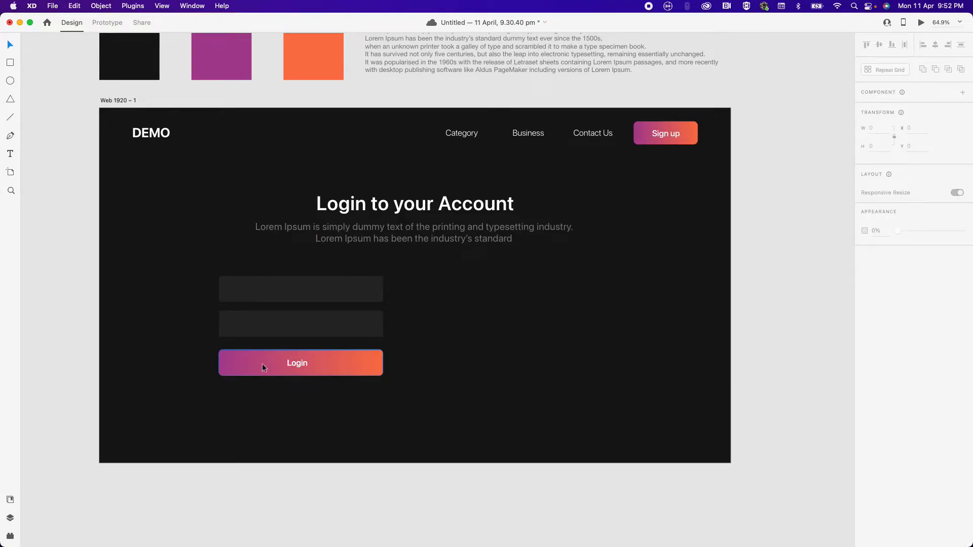
click(306, 361)
key(Escape)
- Duplicate the Login label into the uppermost field and centre it within that rectangle
click(303, 363)
drag(304, 364, 246, 291)
shift+click(295, 290)
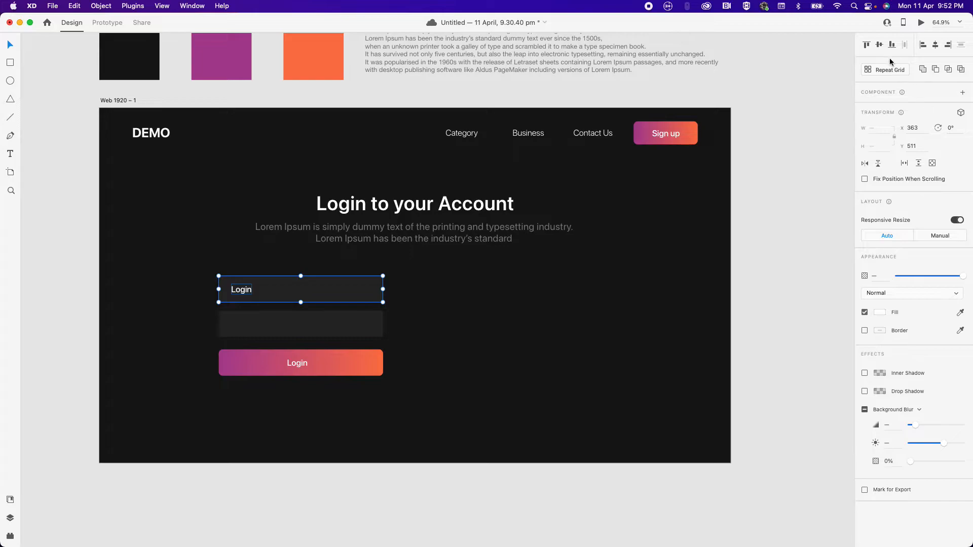
click(936, 44)
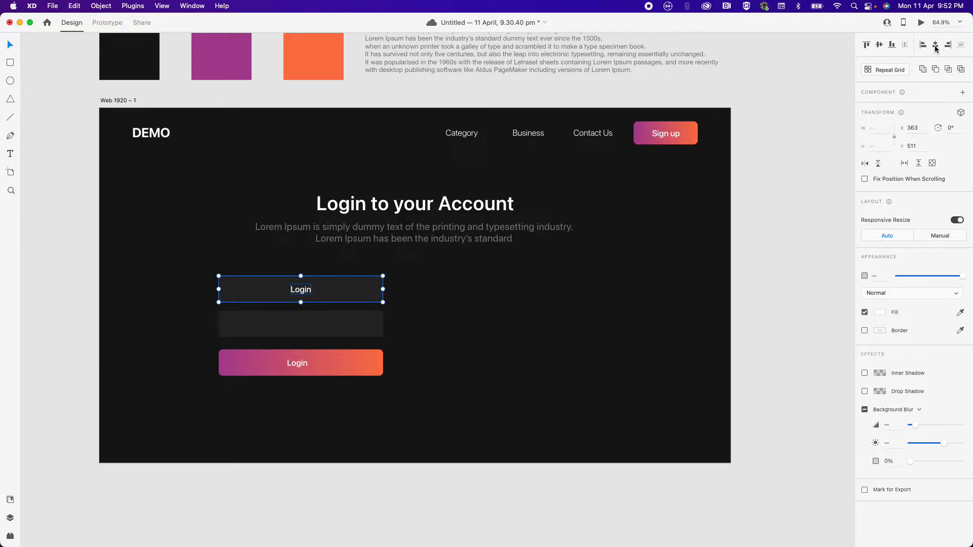
click(755, 272)
- Nudge the label in the uppermost field towards its left edge, to an X position of 403
click(303, 290)
key(shift+Left)
key(shift+Left)
key(shift+Left)
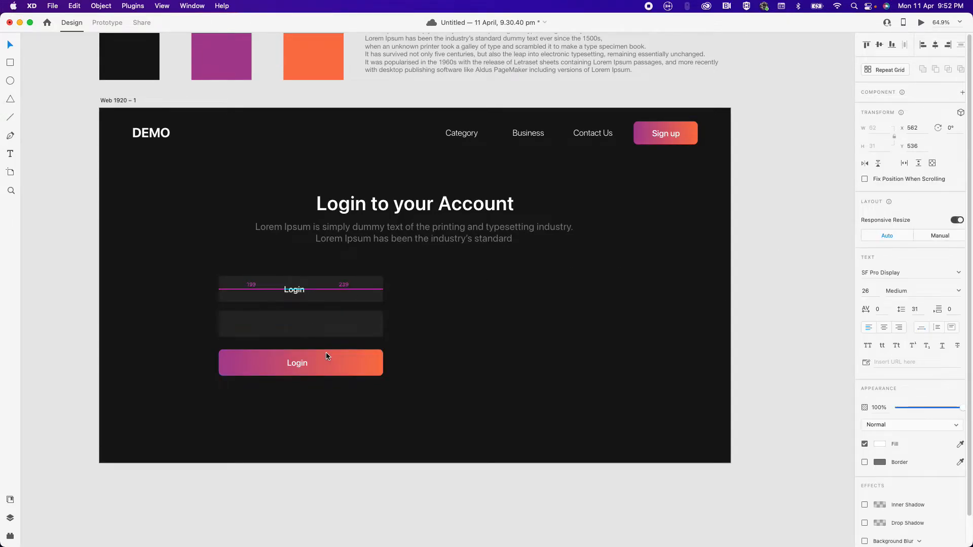
key(shift+Left)
key(shift+Left)
key(shift+Left)
key(shift+Left)
key(shift+Left)
key(shift+Left)
key(shift+Left)
key(shift+Left)
key(shift+Left)
key(shift+Left)
key(shift+Left)
key(shift+Left)
key(shift+Left)
key(shift+Left)
key(shift+Left)
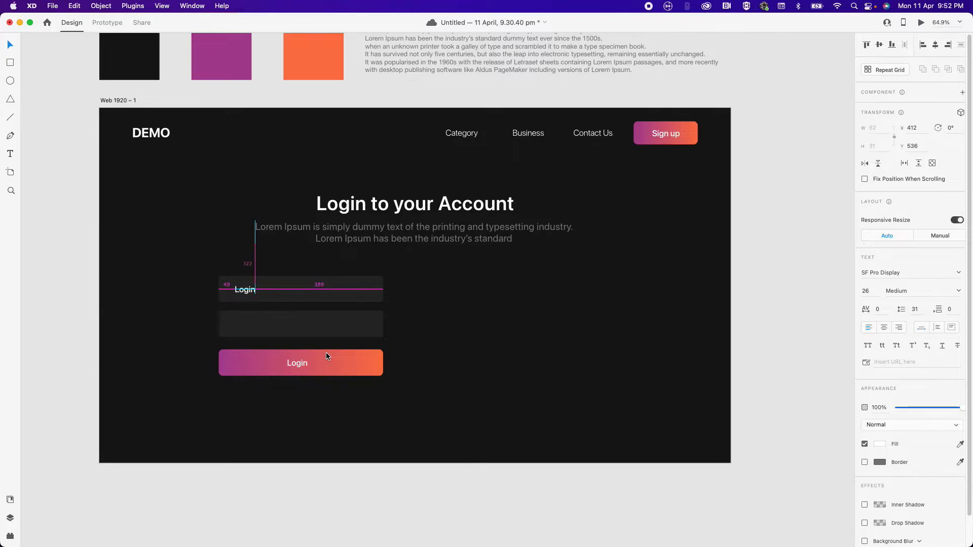
key(Left)
key(Left)
key(Left)
key(Left)
key(Left)
key(Left)
key(Left)
key(Left)
key(Left)
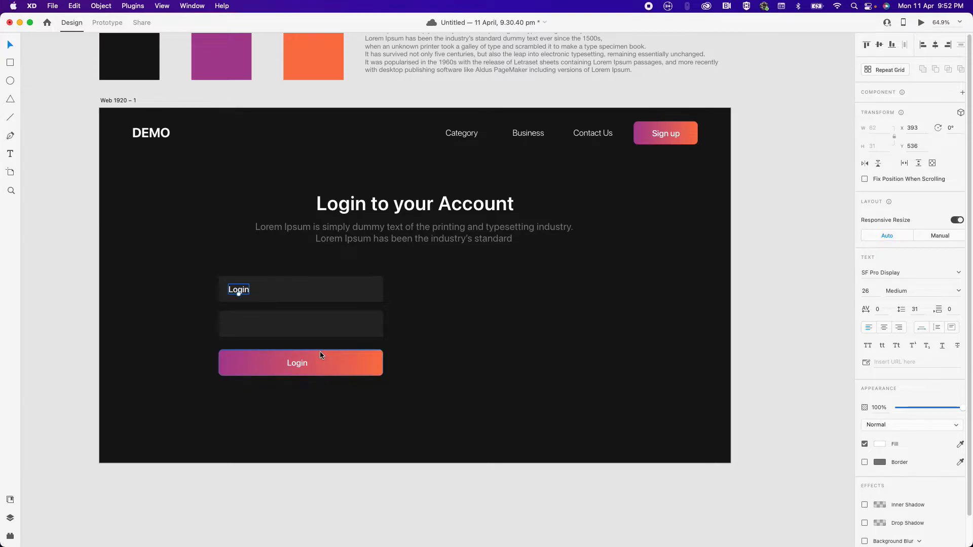
key(shift+Right)
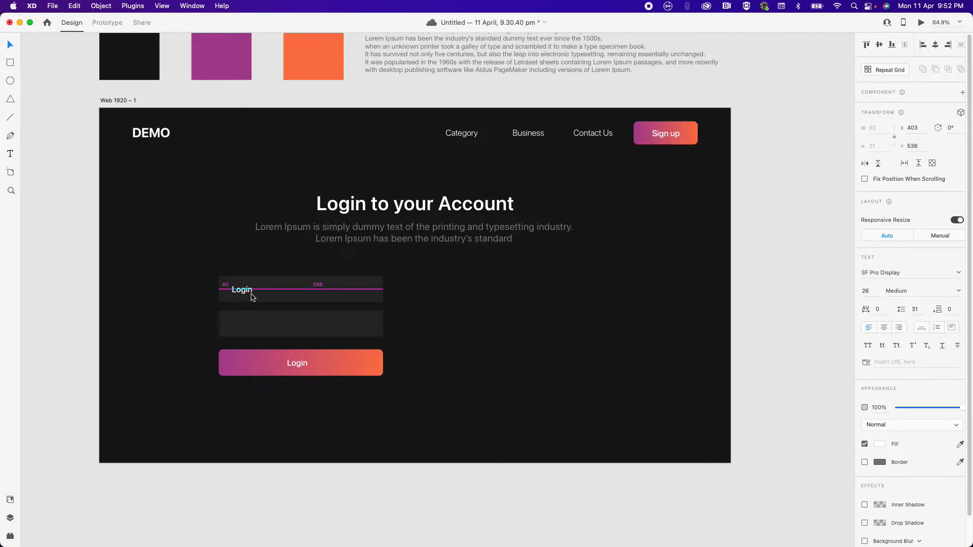
- Change the label text in the uppermost field to User Name
double_click(251, 294)
text(User Name)
key(Escape)
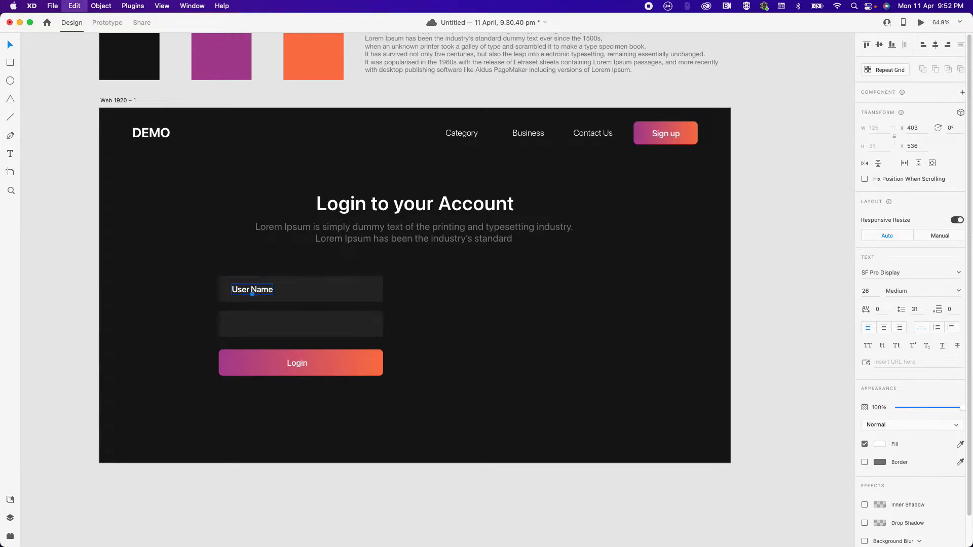
- Duplicate the User Name label into the second field and centre it vertically in that rectangle
alt+drag(254, 290, 259, 326)
shift+click(302, 324)
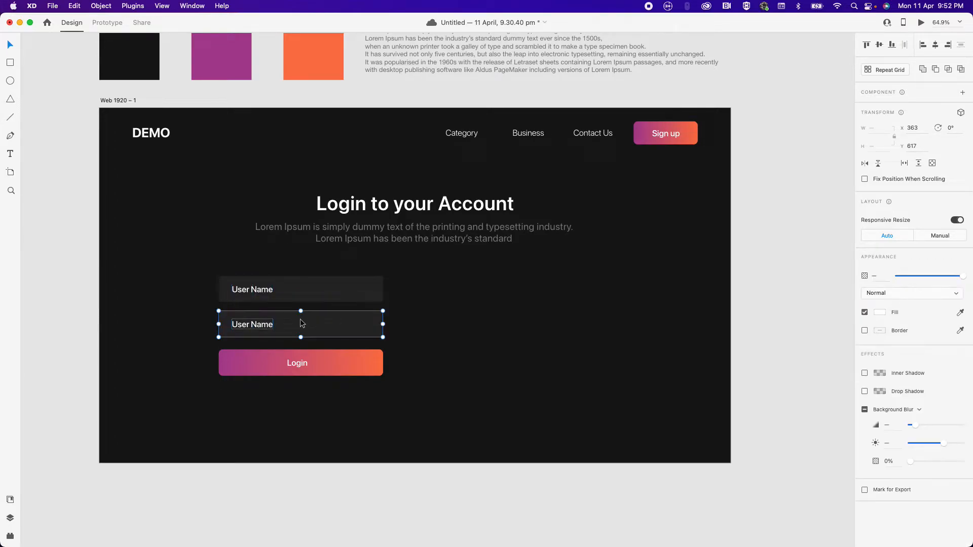
click(878, 46)
click(210, 334)
- Change the copied label in the second field to Password
double_click(254, 325)
text(Password)
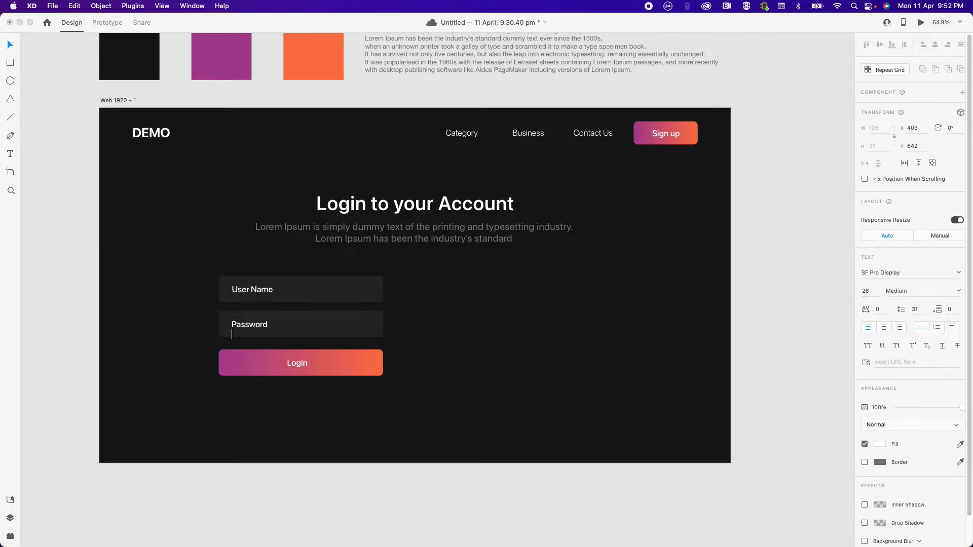
key(Escape)
- Set the User Name and Password labels to 40% opacity and Light font weight
shift+click(263, 287)
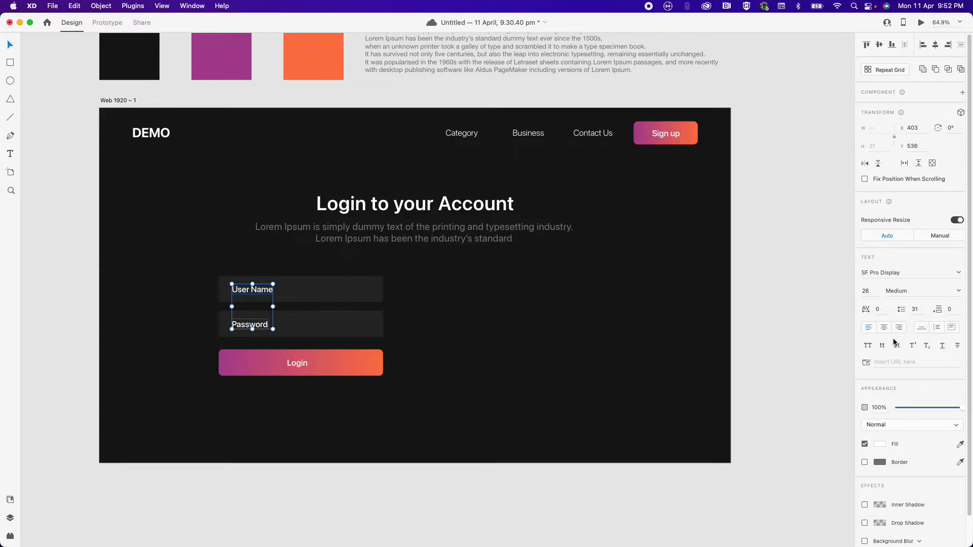
key(4)
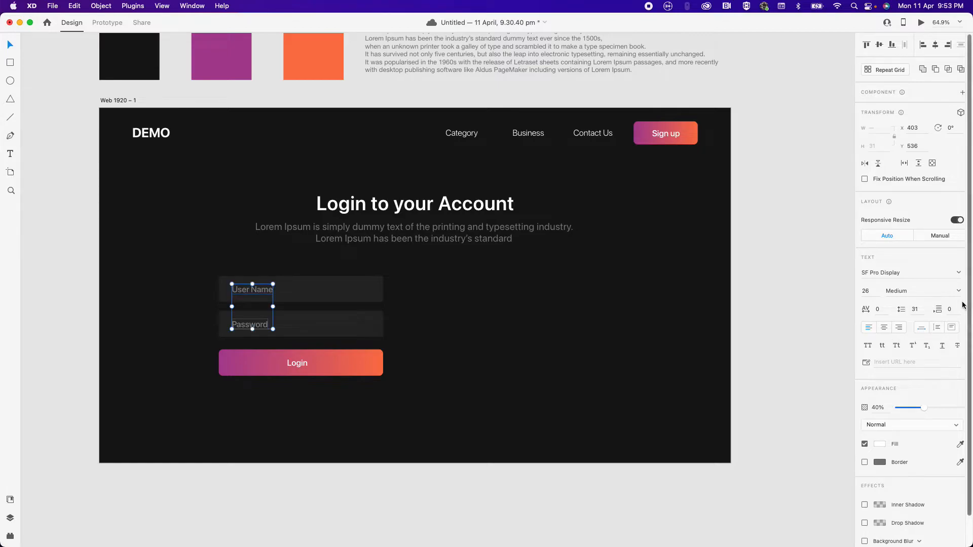
click(958, 291)
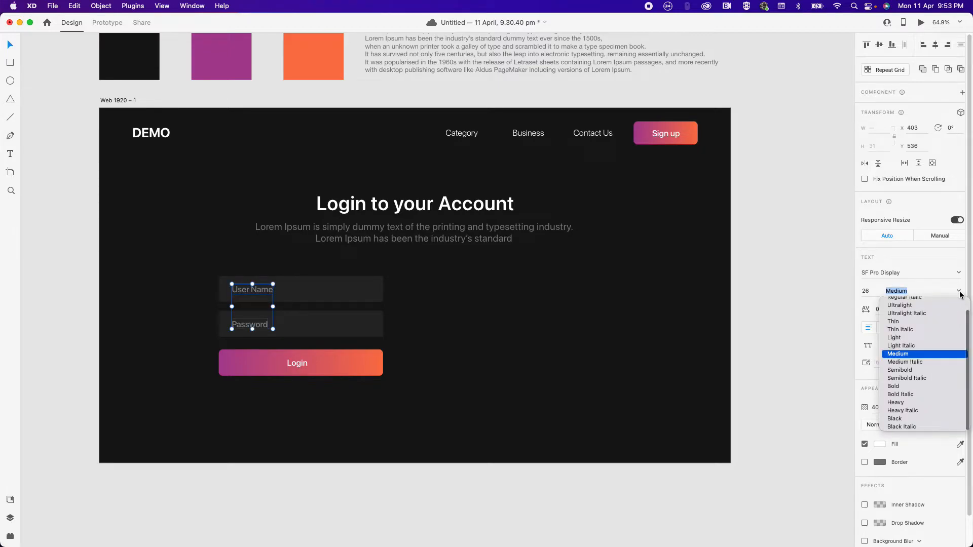
click(896, 339)
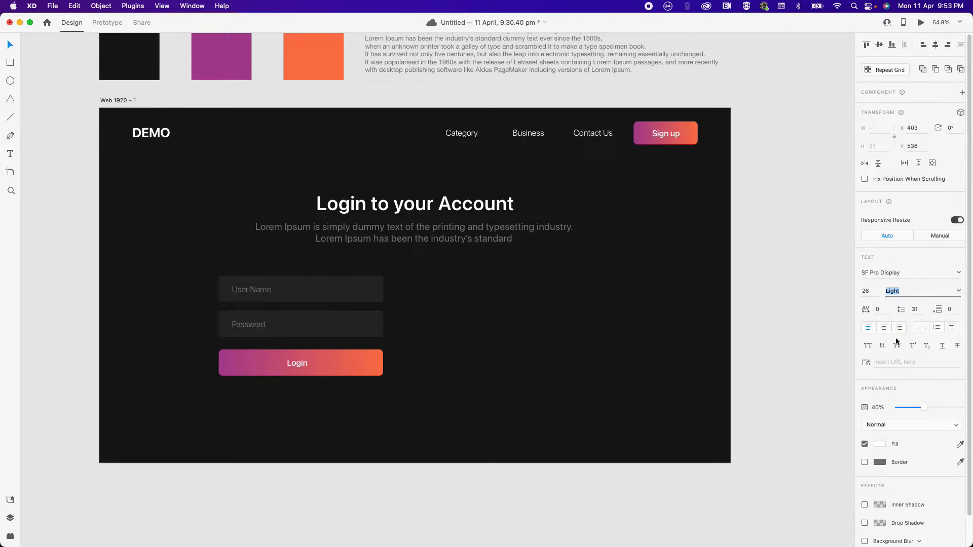
click(799, 322)
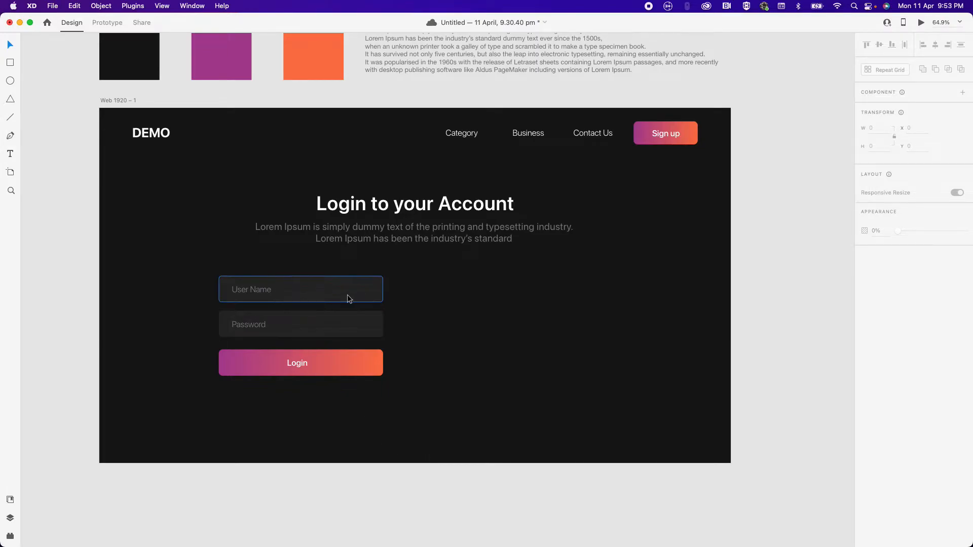
- Duplicate the User Name label below the Login button and change the copy's text to Forgot Password?
double_click(257, 292)
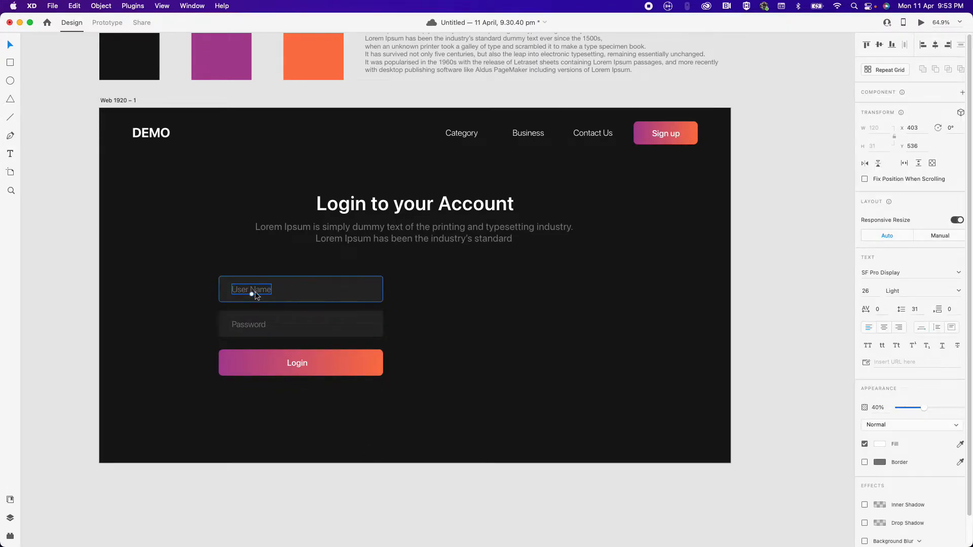
drag(257, 292, 256, 392)
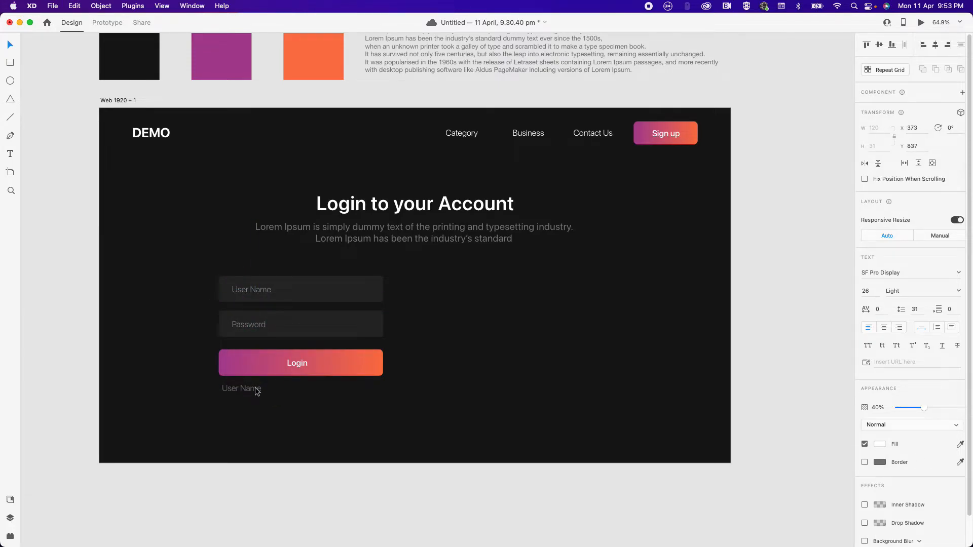
key(Return)
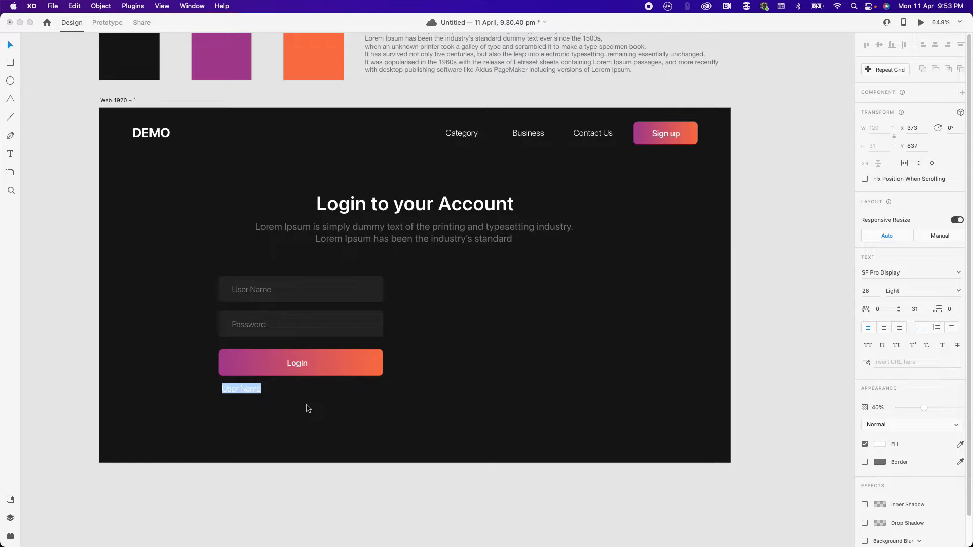
text(Forgot Password?)
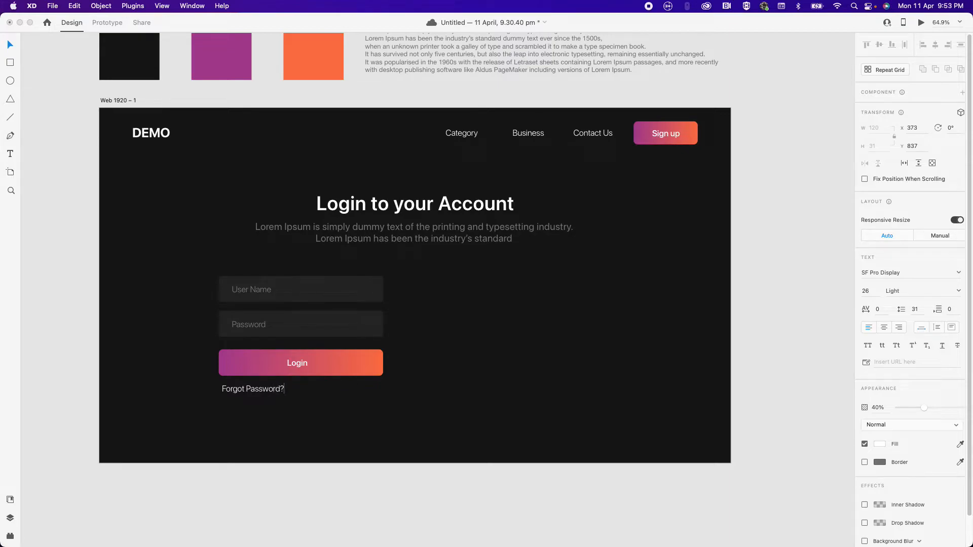
key(Escape)
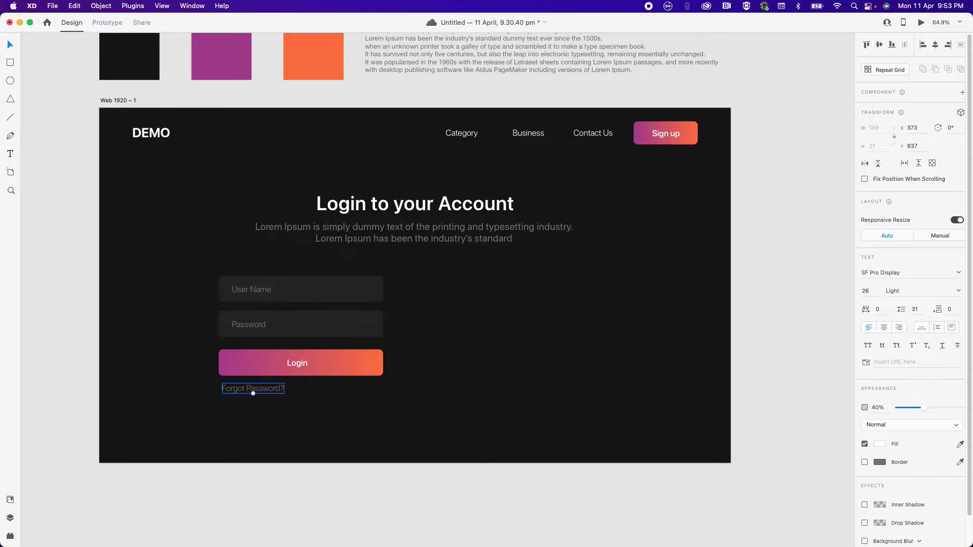
- Set the Forgot Password? text to 100% opacity, Regular weight and underlined, and line it up with the Login button's left edge
key(0)
click(956, 291)
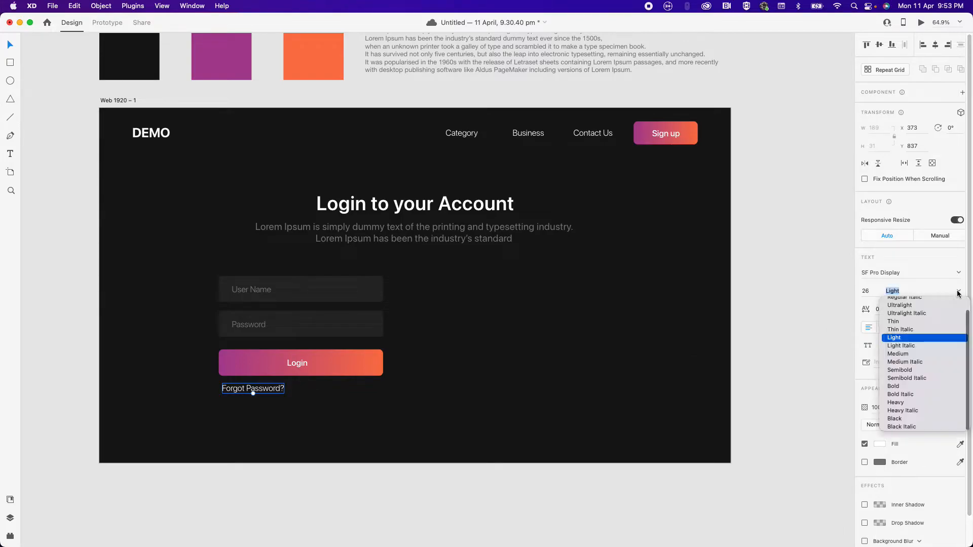
scroll(906, 319, up, 2)
click(912, 303)
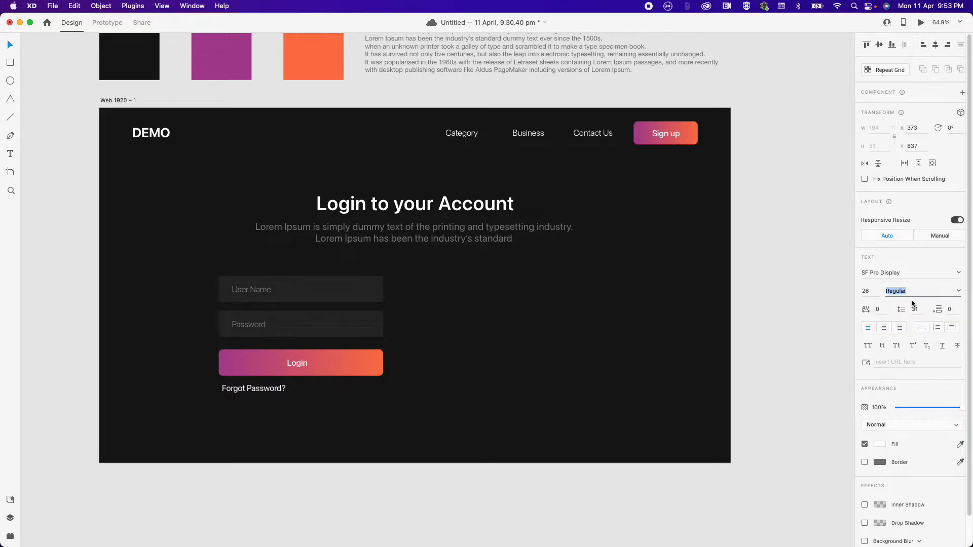
click(942, 348)
click(781, 369)
mouse_move(275, 397)
mouse_down()
mouse_move(319, 398)
mouse_move(271, 396)
mouse_up()
click(382, 454)
- Move the heading, paragraph and entire login form up by 40 px, to Y 215
drag(432, 424, 206, 189)
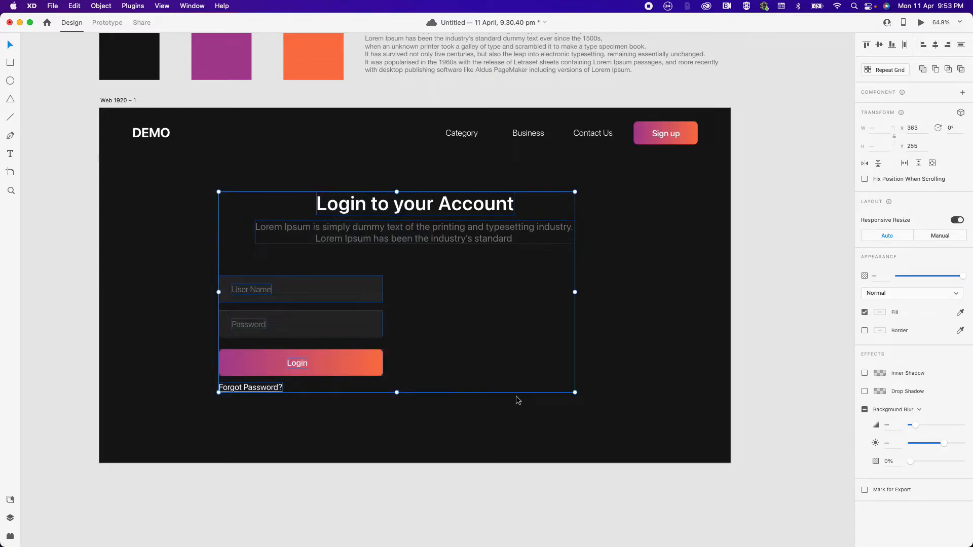
key(shift+Up)
key(shift+Up)
key(shift+Up)
key(shift+Up)
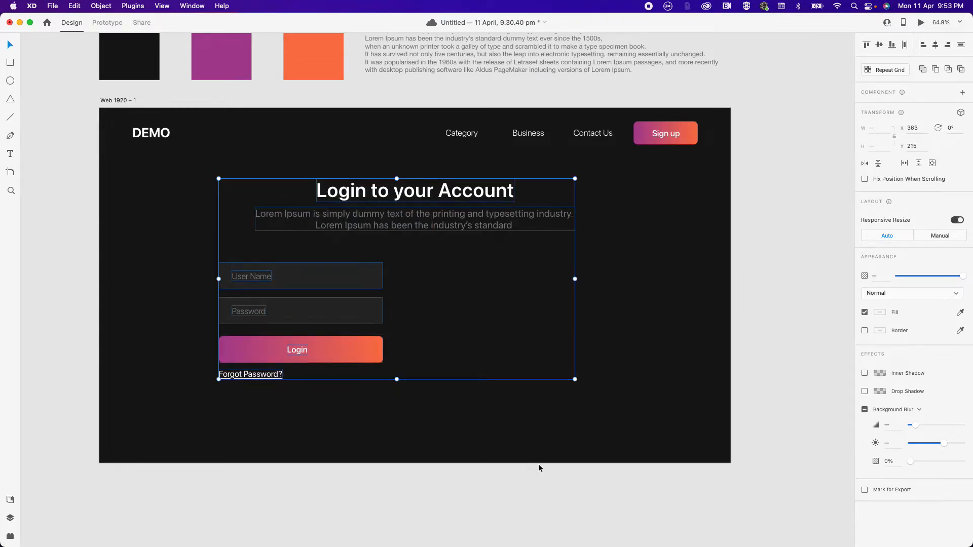
click(539, 460)
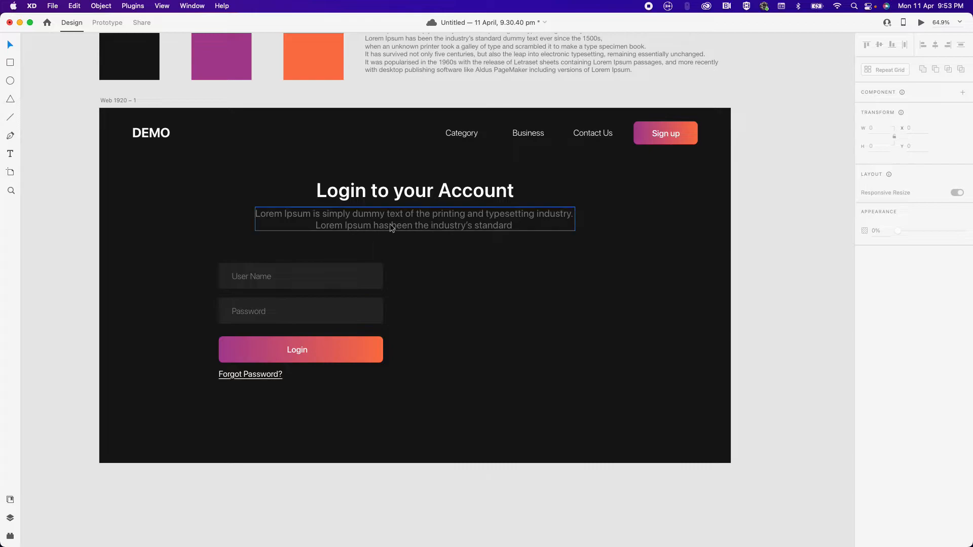
- Duplicate the Login to your Account heading down over the Password field and change the copy's text to OR
click(406, 195)
drag(419, 201, 422, 320)
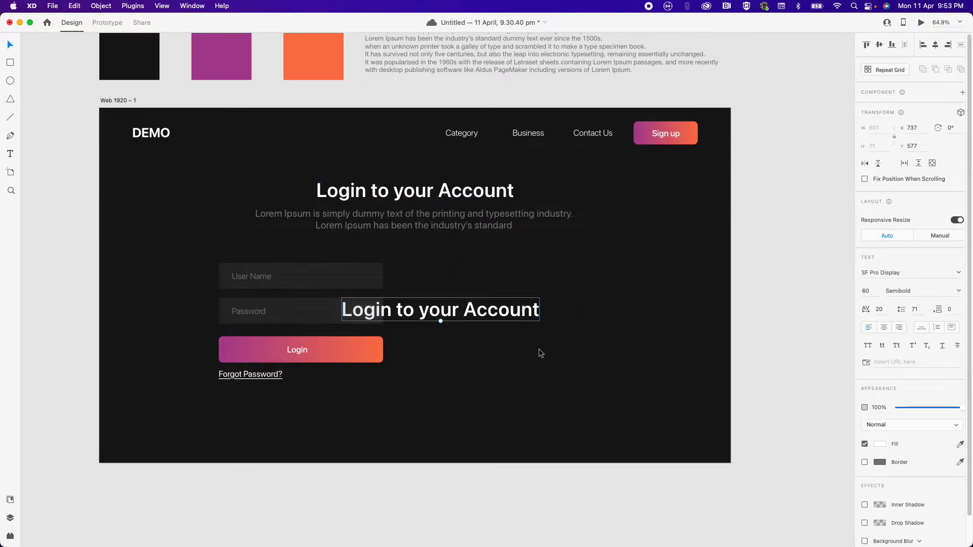
key(Return)
text(OR)
key(Escape)
click(779, 292)
click(362, 315)
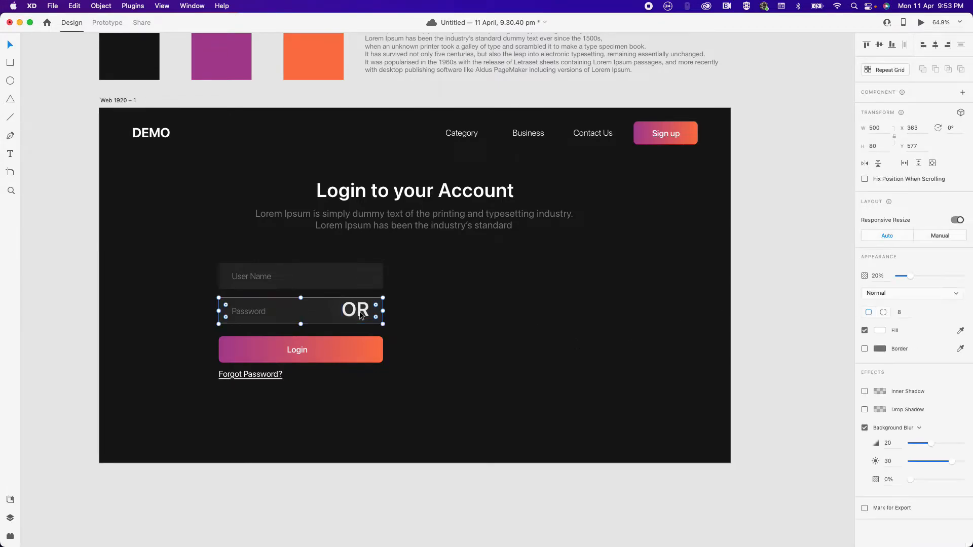
click(489, 269)
right_click(357, 308)
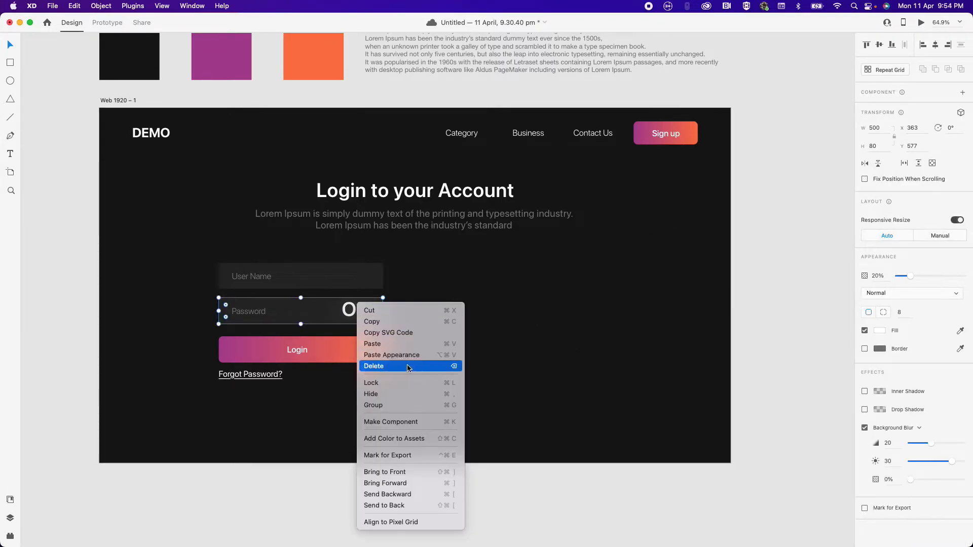
click(380, 483)
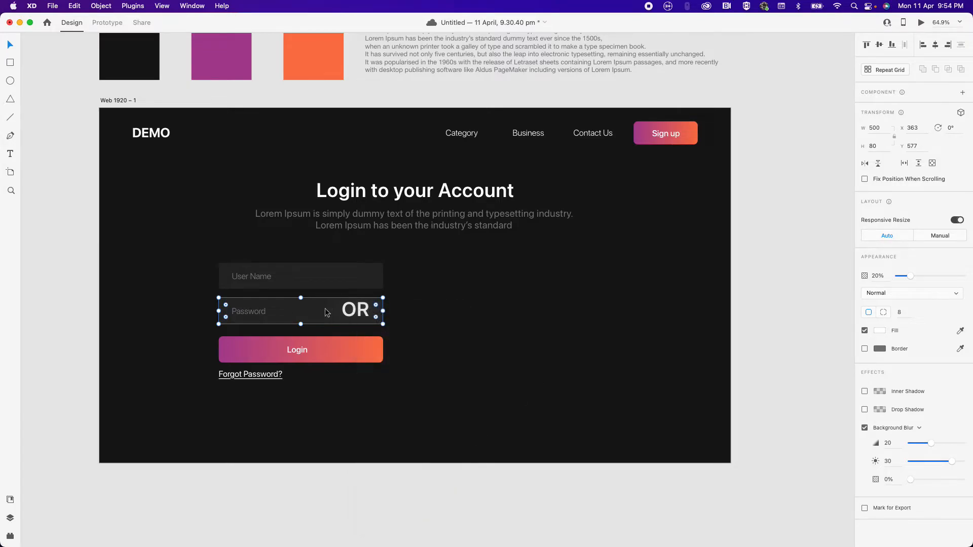
- Select the OR text from the layer list and centre it horizontally on the artboard
click(10, 518)
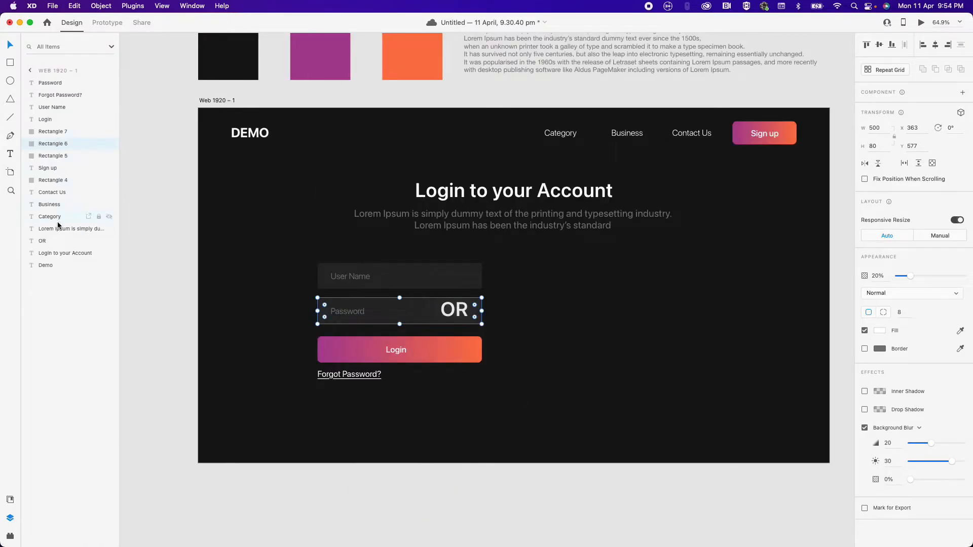
click(51, 241)
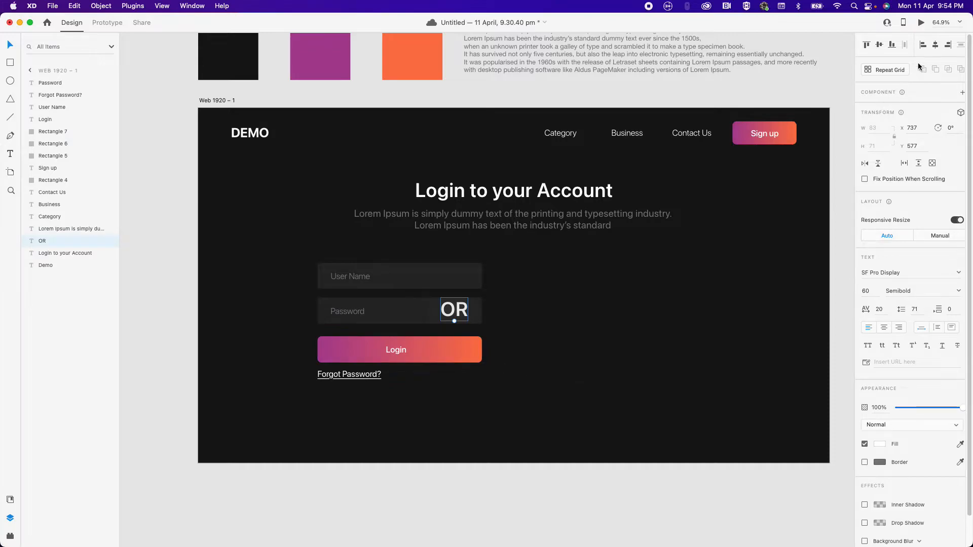
click(933, 47)
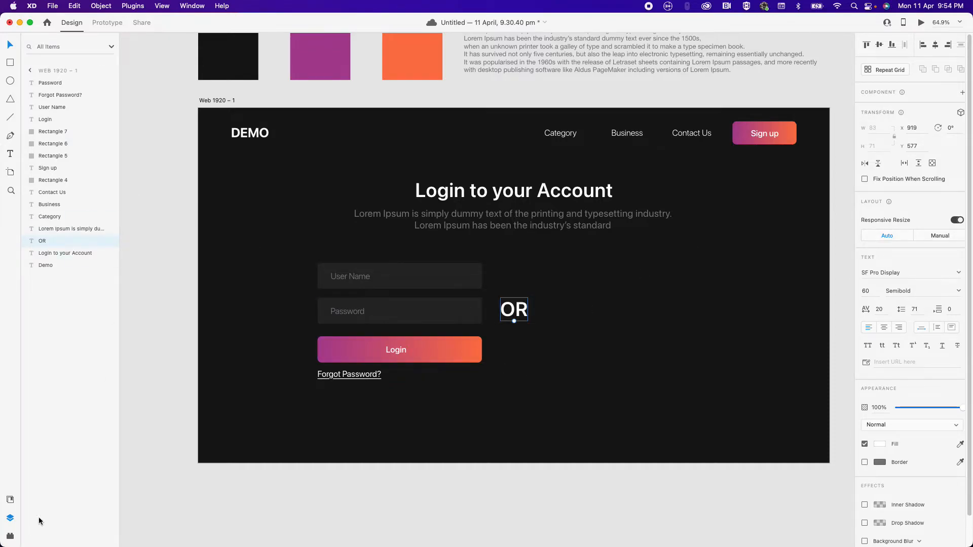
click(11, 519)
click(543, 523)
- Set the OR text to Black weight and size 100, and centre it on the artboard
click(425, 312)
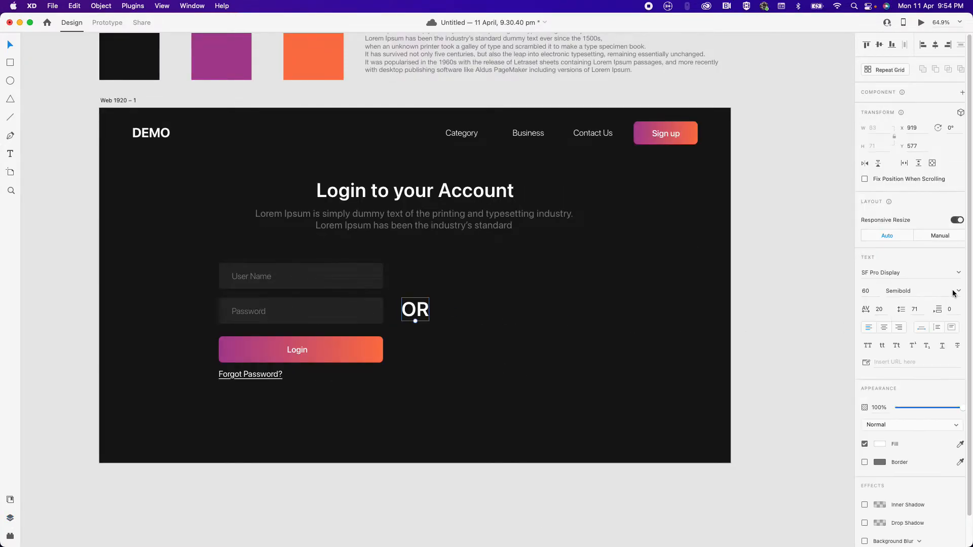
click(957, 294)
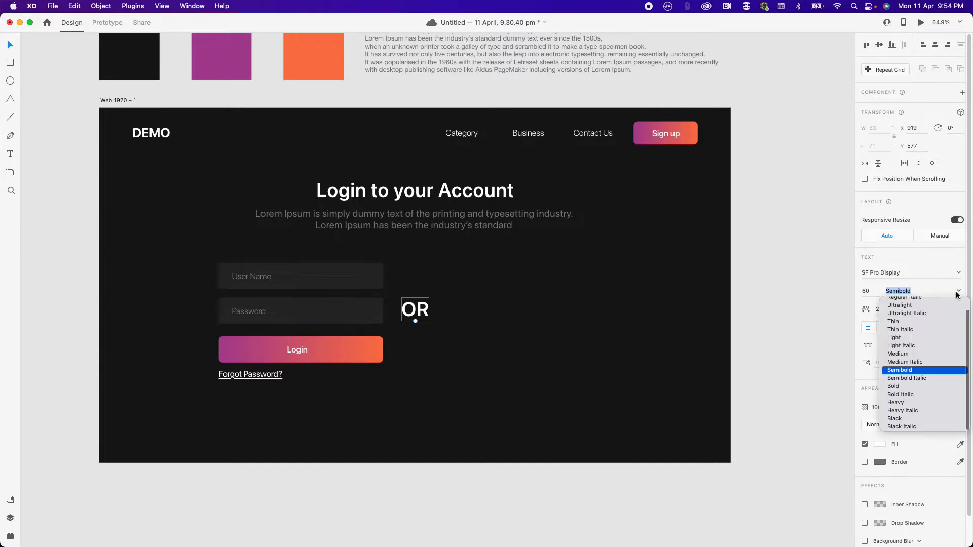
click(907, 418)
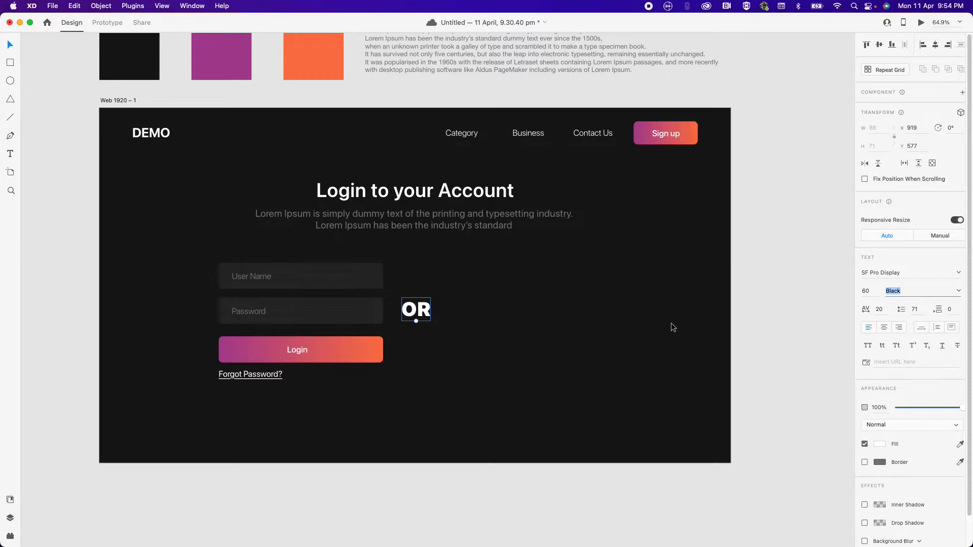
click(878, 296)
text(100)
key(Return)
click(936, 45)
click(879, 45)
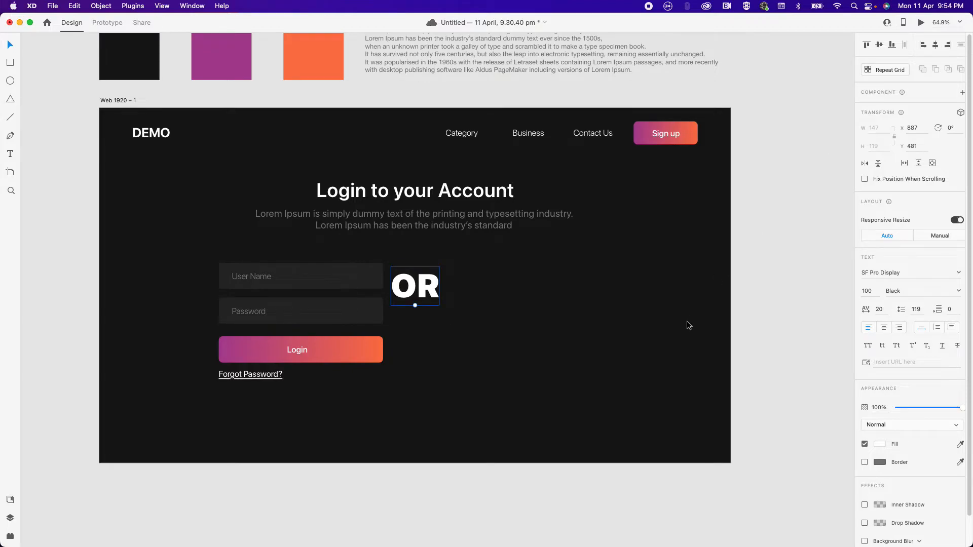
- Lower the OR text to Y 556, level with the Password field, and set its opacity to 10%
key(shift+Down)
key(shift+Down)
key(shift+Down)
key(shift+Down)
key(shift+Down)
key(shift+Down)
key(shift+Down)
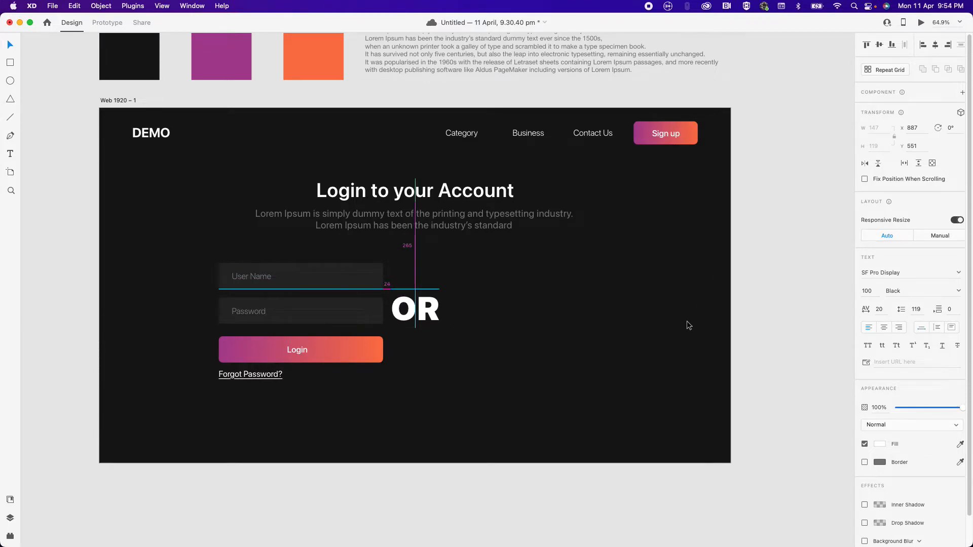
key(Down)
key(Down)
key(Down)
key(Down)
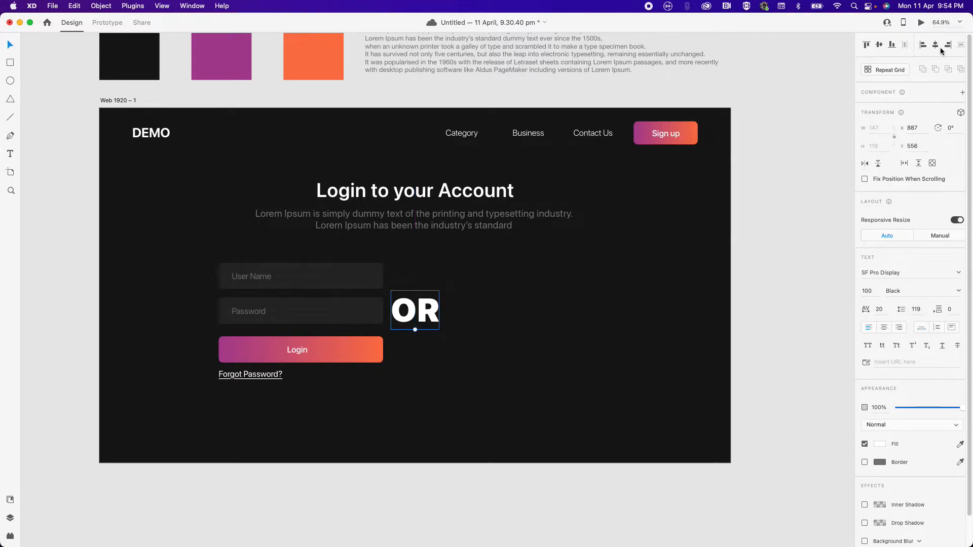
key(2)
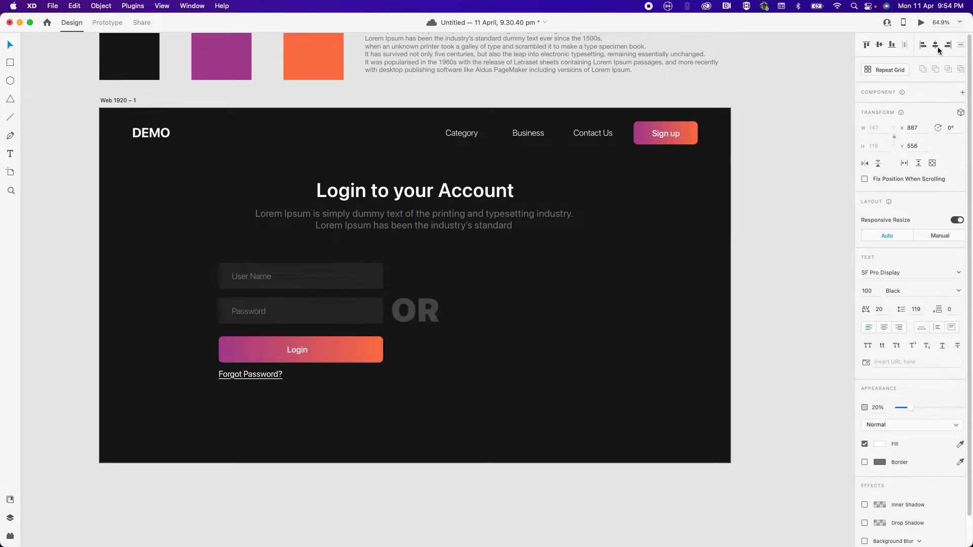
key(1)
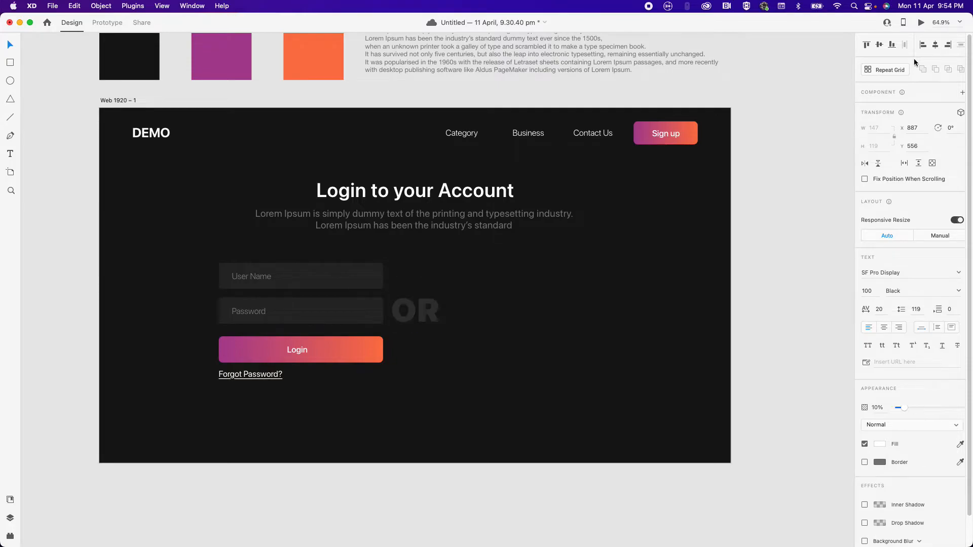
- Move the form fields, Login button and Forgot Password? link 60 px left, to X 303
drag(198, 259, 358, 434)
key(shift+Left)
key(shift+Left)
key(shift+Left)
key(shift+Left)
key(shift+Left)
key(shift+Left)
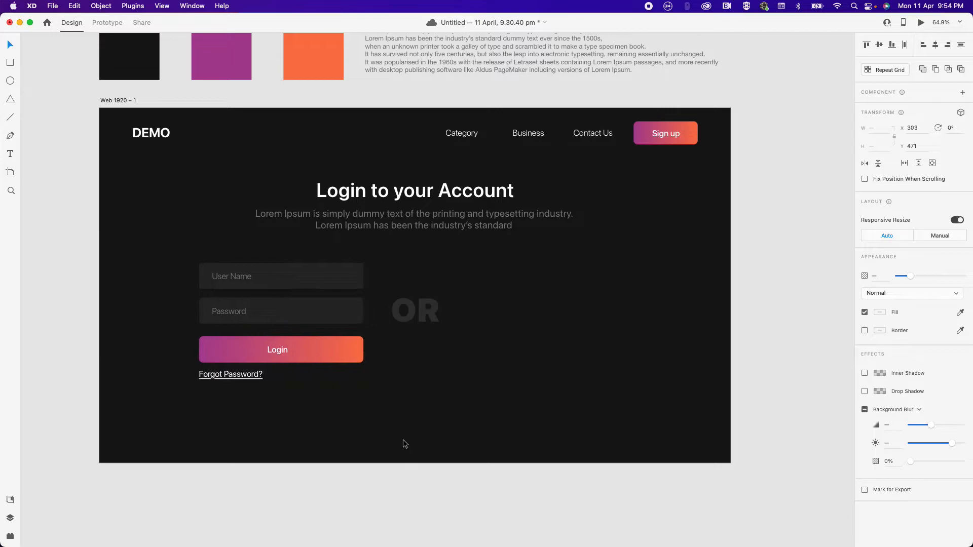
click(473, 514)
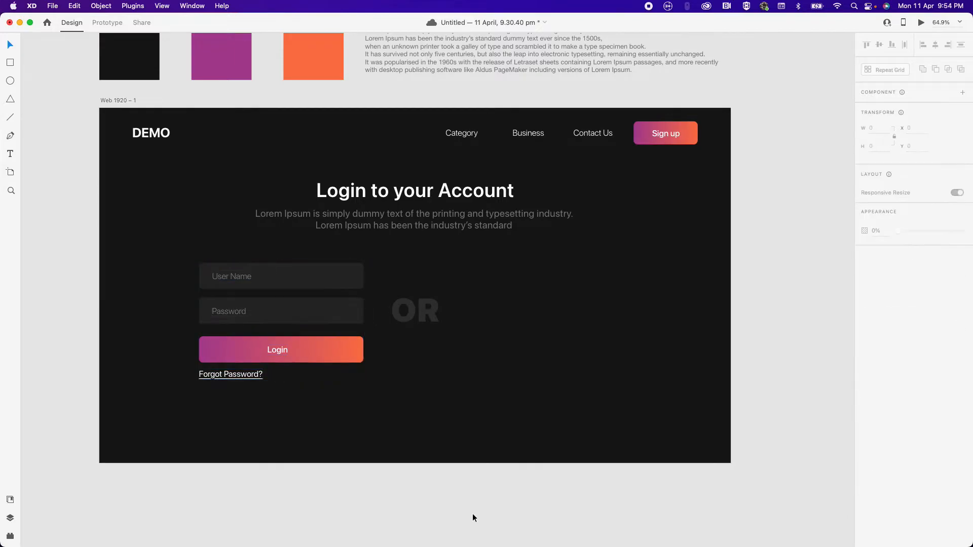
- Group the two labelled fields with the Login button and place a duplicate of the group to the right of OR
drag(171, 234, 342, 360)
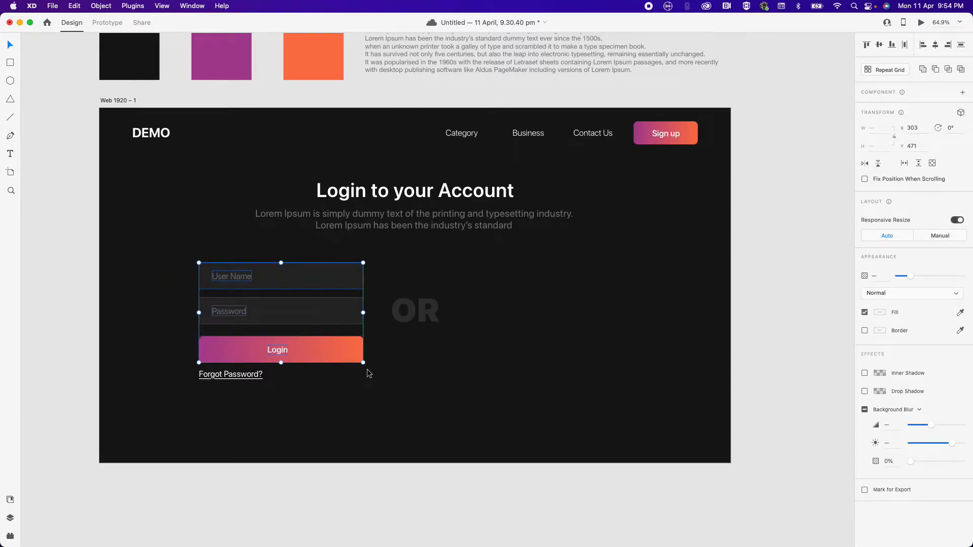
key(super+g)
drag(268, 306, 549, 306)
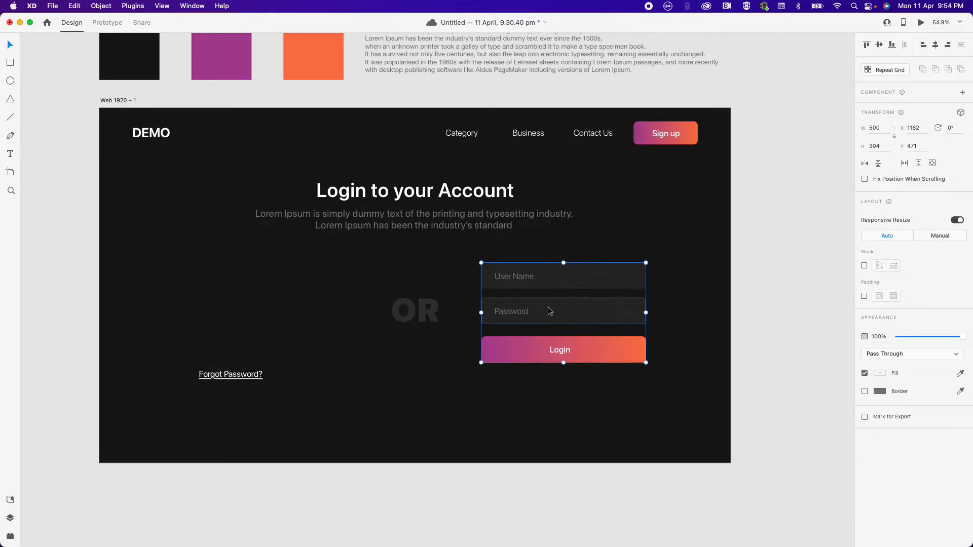
key(super+z)
key(super+d)
drag(299, 316, 567, 323)
- Ungroup the duplicated form to the right of OR
click(751, 324)
double_click(522, 281)
click(783, 294)
click(555, 289)
key(super+shift+g)
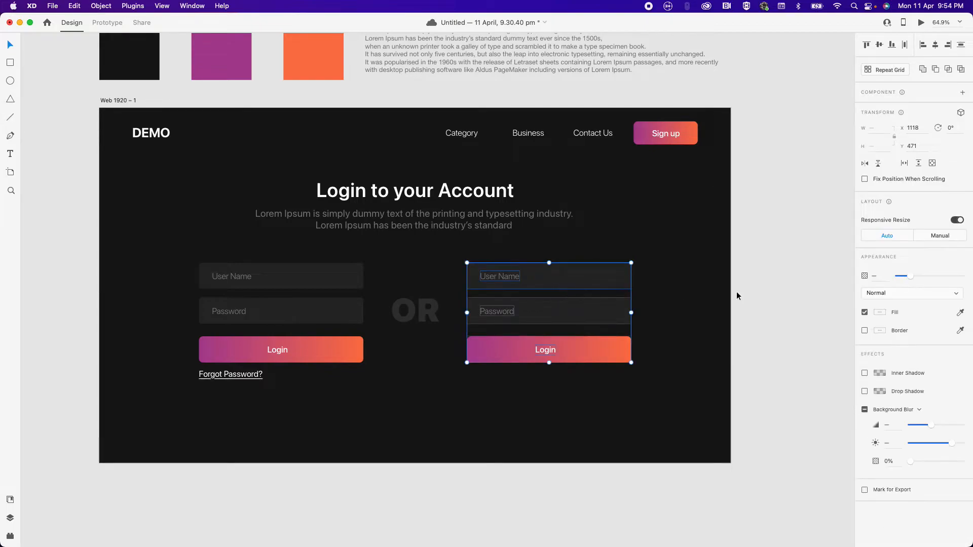
click(761, 298)
- Copy the Password field rectangle's appearance onto the Login button rectangle in the duplicated form
click(535, 348)
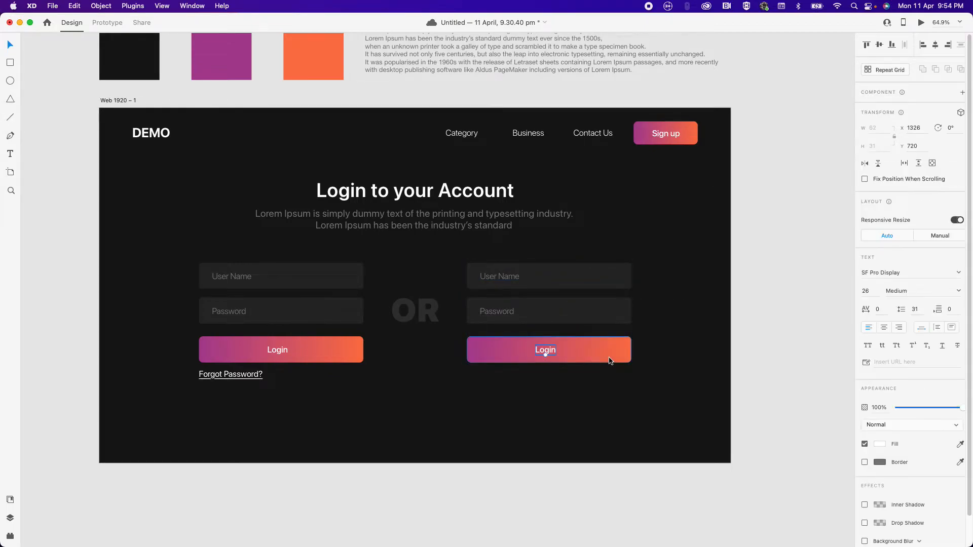
right_click(602, 317)
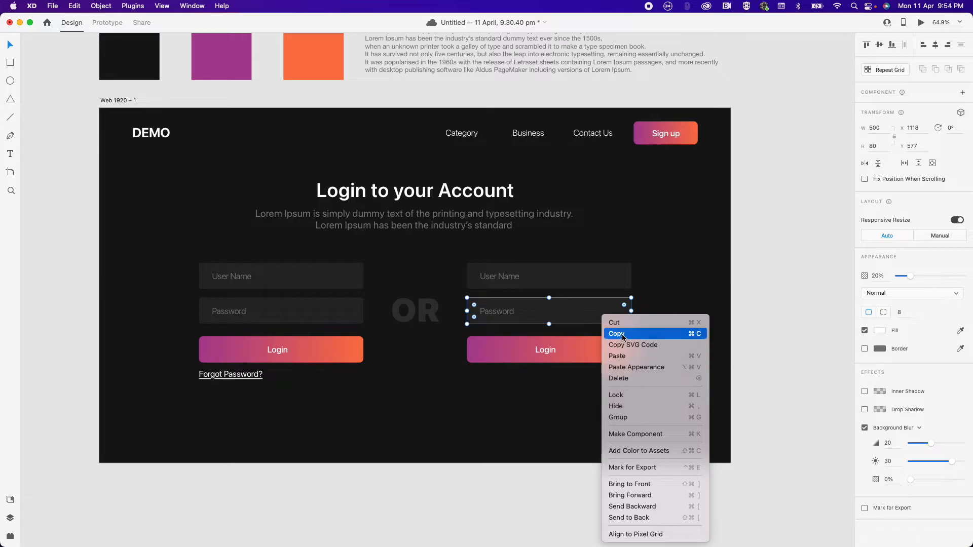
right_click(592, 351)
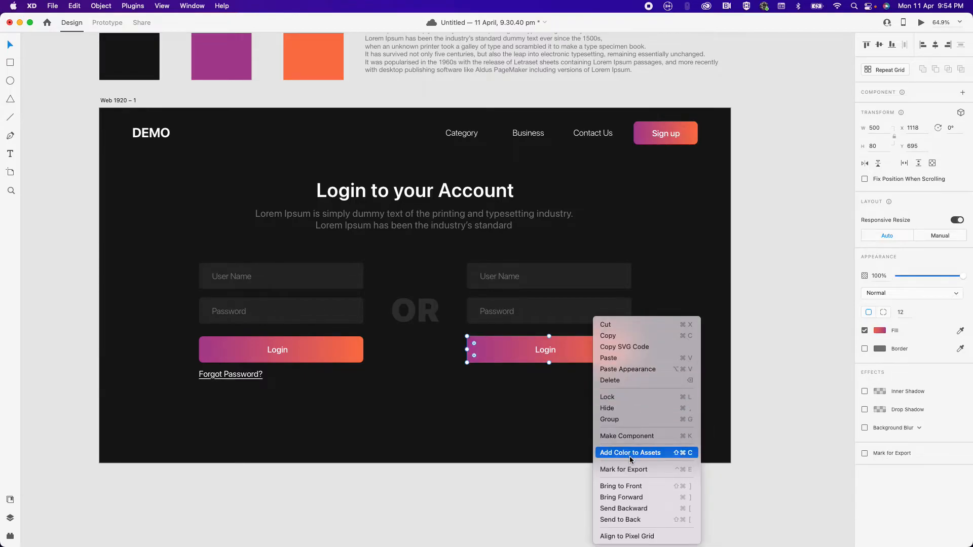
click(628, 370)
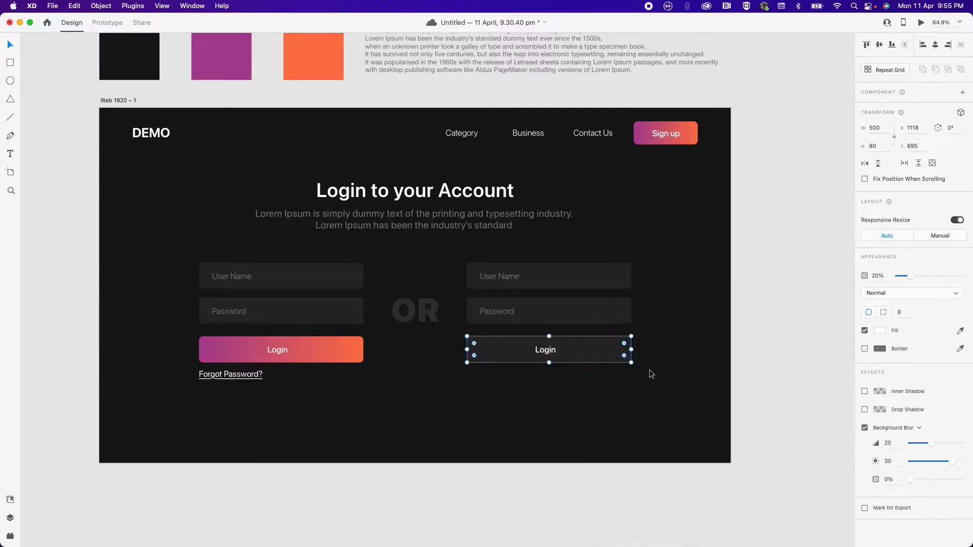
- Delete the Login label from the duplicated button to the right of OR
click(770, 354)
double_click(544, 354)
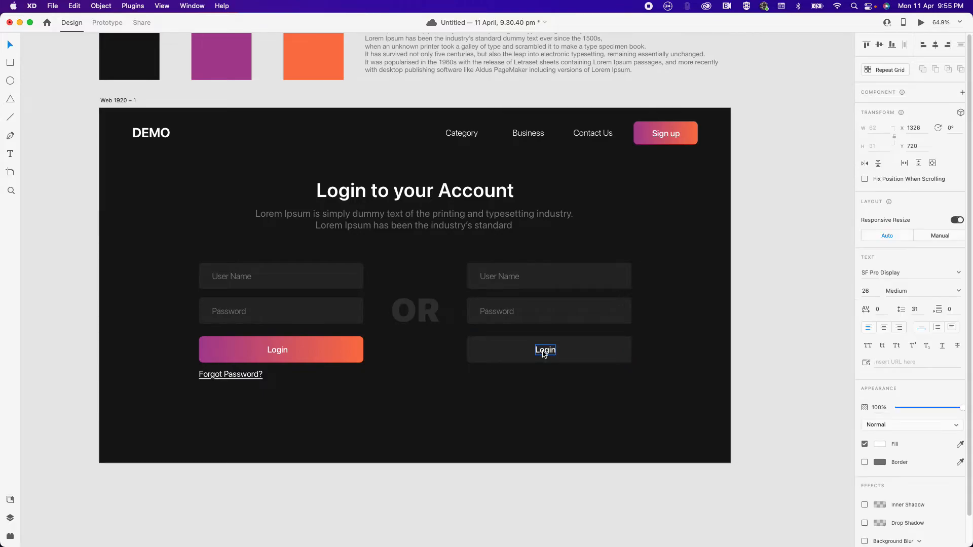
key(BackSpace)
- Change the duplicated User Name and Password labels to "Sign in with Google" and "Sign in with Facebook"
double_click(502, 278)
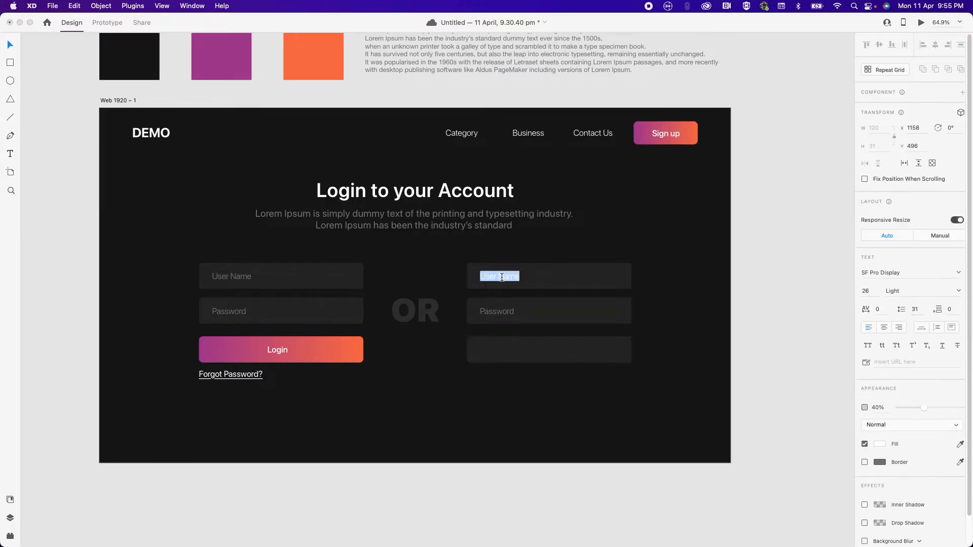
text(Sig)
text(n in with Google)
key(Escape)
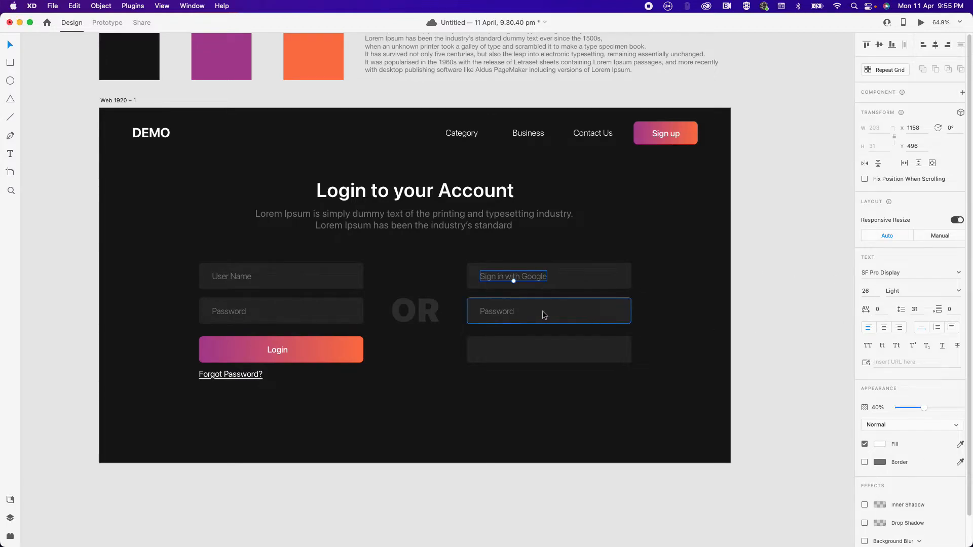
double_click(502, 312)
text(Sign in with)
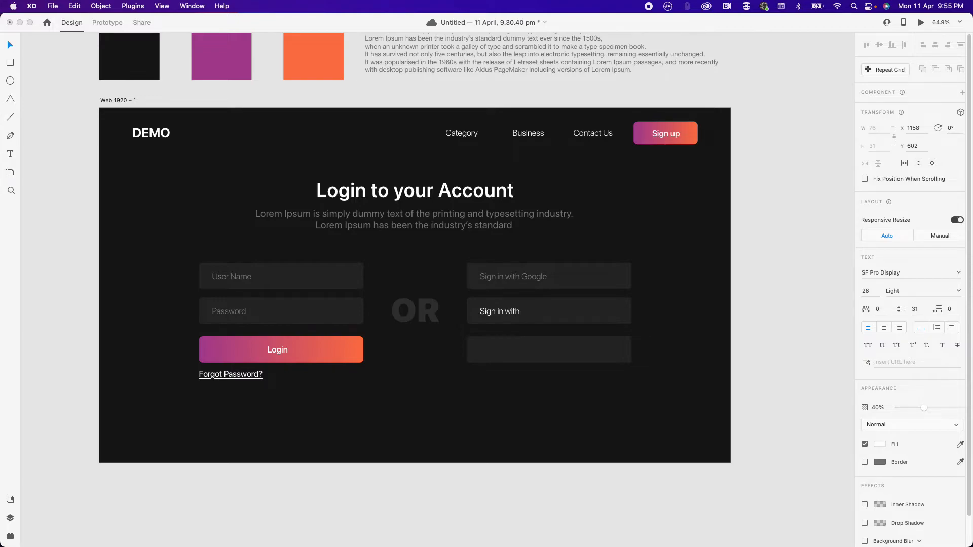
text(ook)
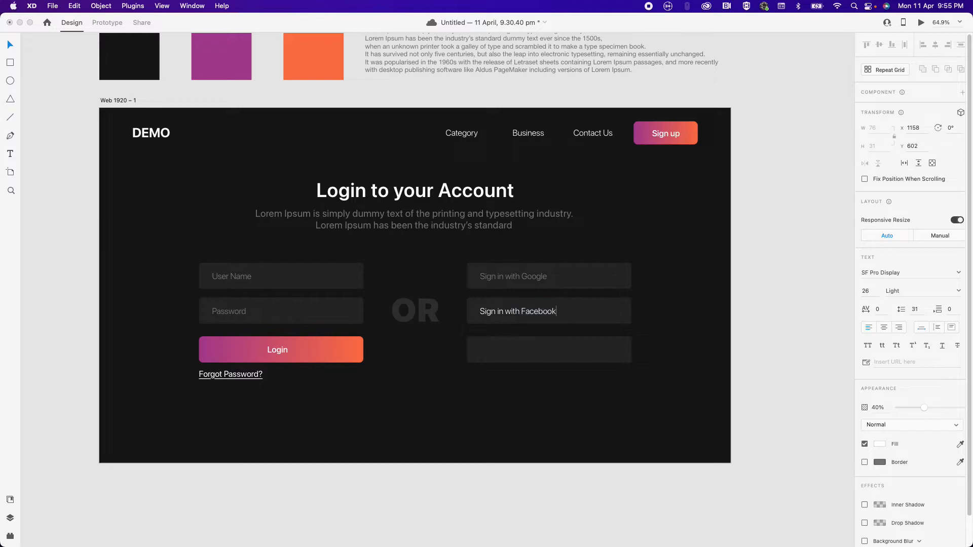
key(Escape)
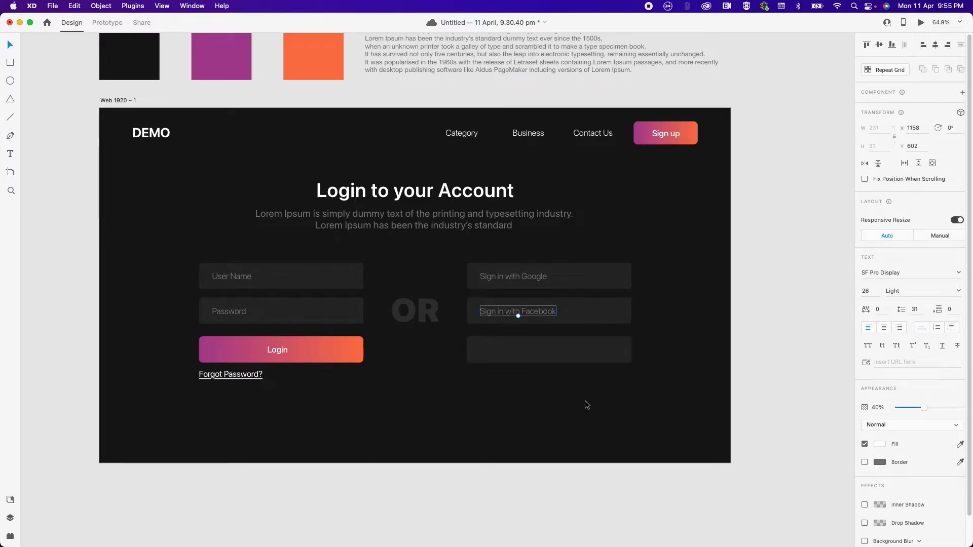
click(759, 344)
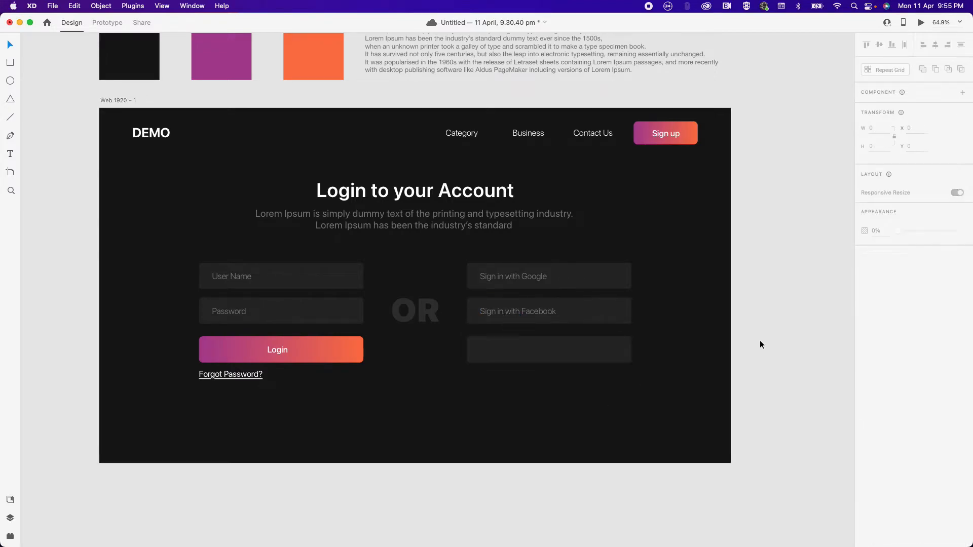
- Duplicate the "Sign in with Facebook" label into the empty third field and change its text to "Sign in with Adobe"
click(541, 316)
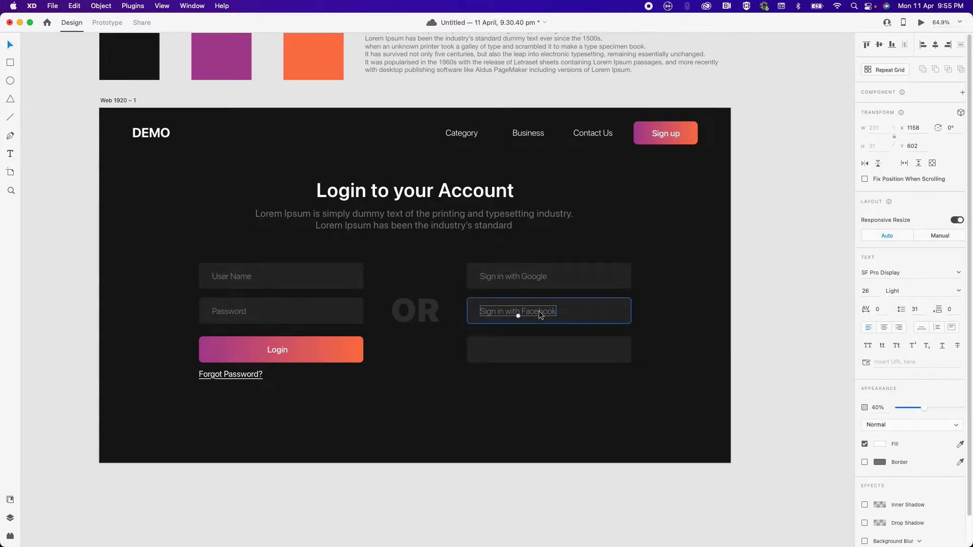
drag(541, 315, 542, 350)
key(Return)
key(Right)
key(BackSpace)
key(BackSpace)
key(BackSpace)
key(BackSpace)
key(BackSpace)
key(BackSpace)
key(BackSpace)
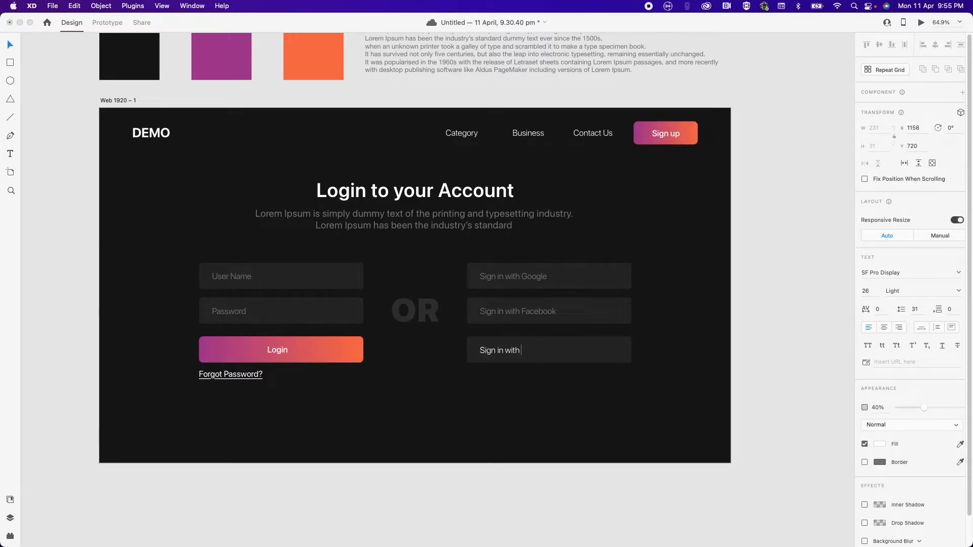
text(DOBE)
key(BackSpace)
key(BackSpace)
key(BackSpace)
text(Adobe)
key(Escape)
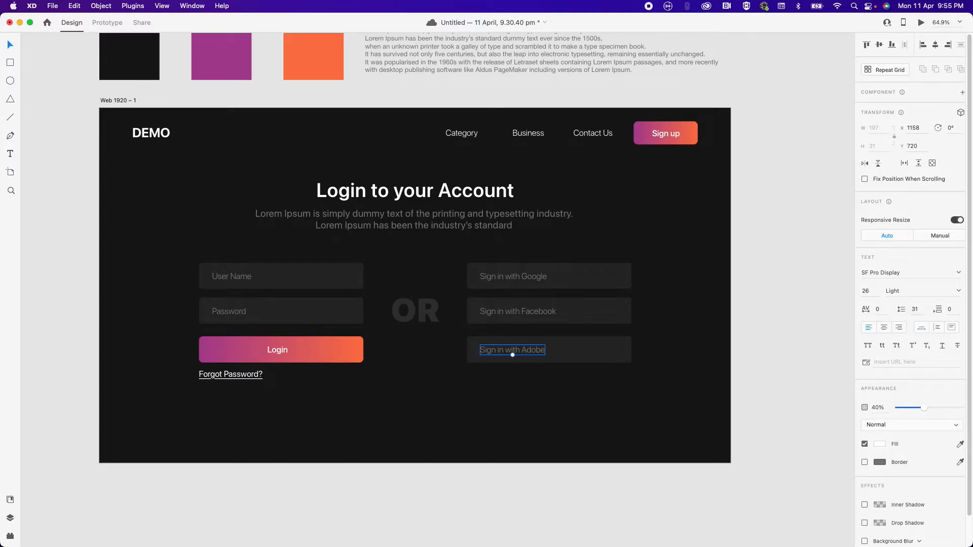
click(529, 501)
- Search the Icons 4 Design plugin for "user" and insert the Feather user icon
right_click(763, 262)
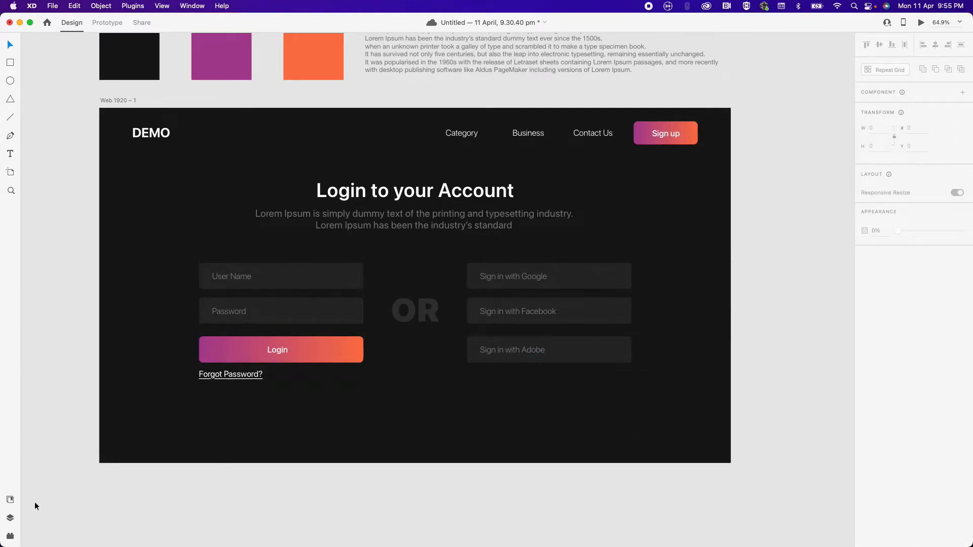
click(11, 537)
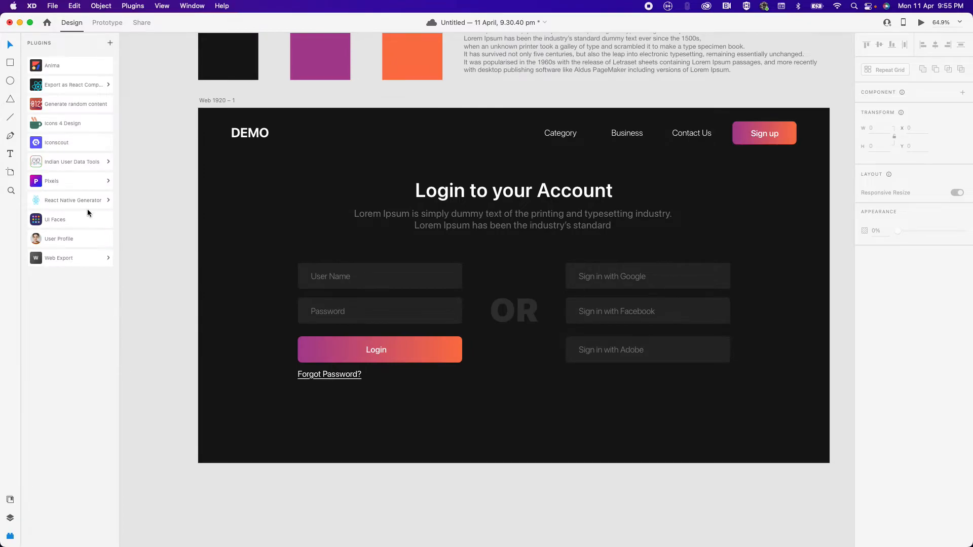
click(56, 126)
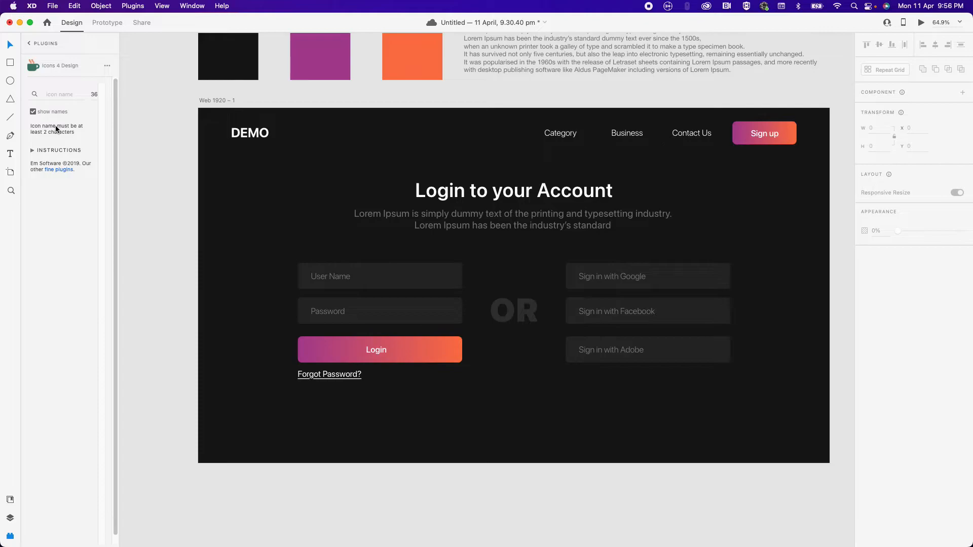
click(67, 93)
text(user)
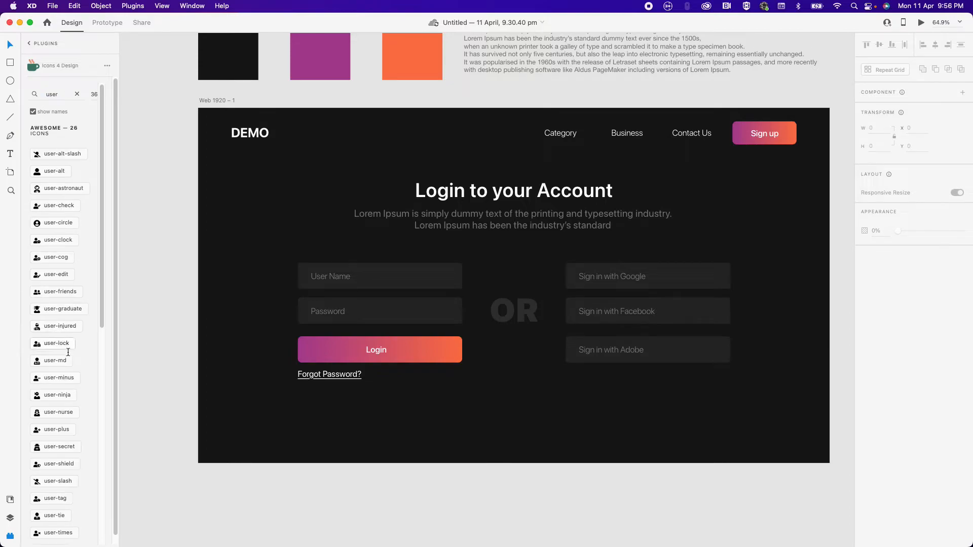
drag(102, 317, 114, 444)
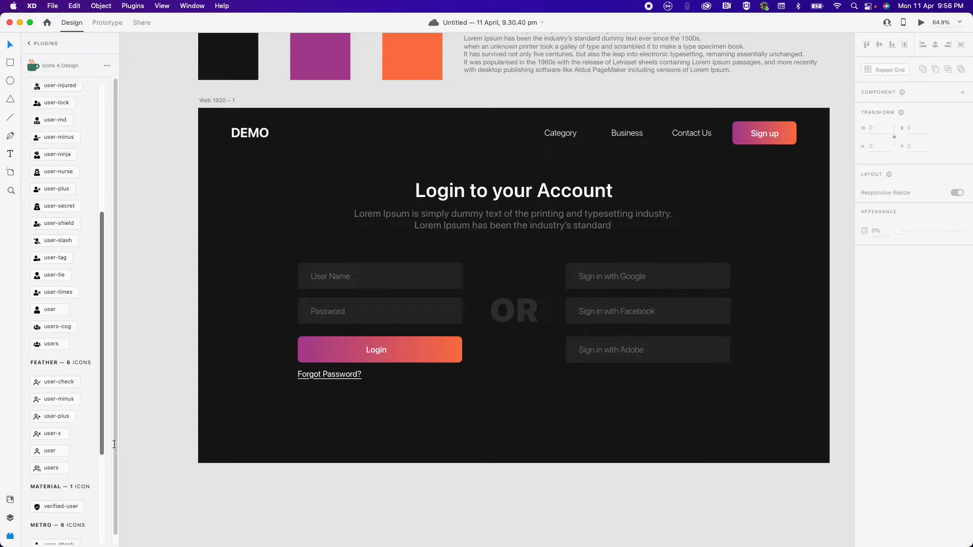
click(50, 450)
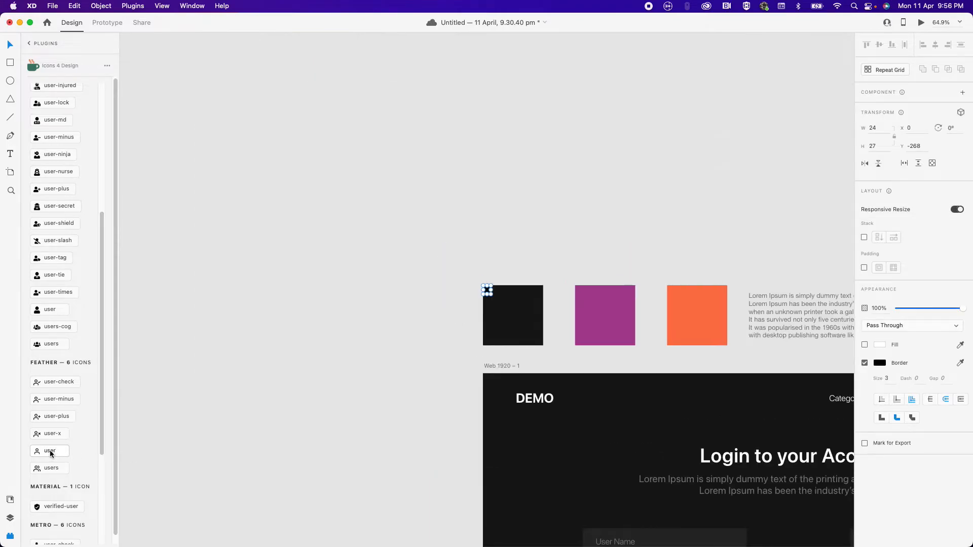
- Move the user icon into the User Name field, near its right end, at about X 743, Y 499
scroll(532, 263, down, 3)
scroll(532, 263, right, 2)
drag(379, 124, 622, 373)
scroll(654, 379, right, 4)
scroll(653, 378, down, 2)
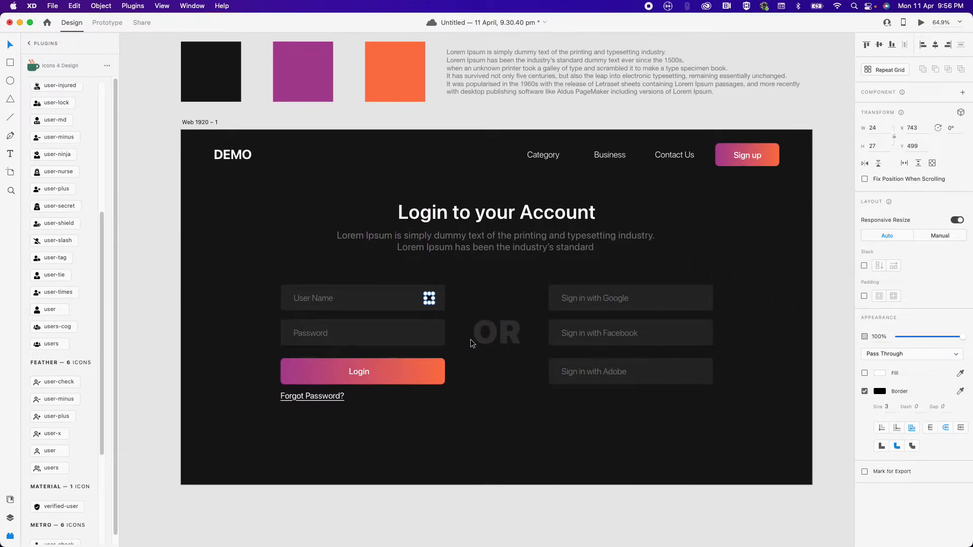
click(163, 324)
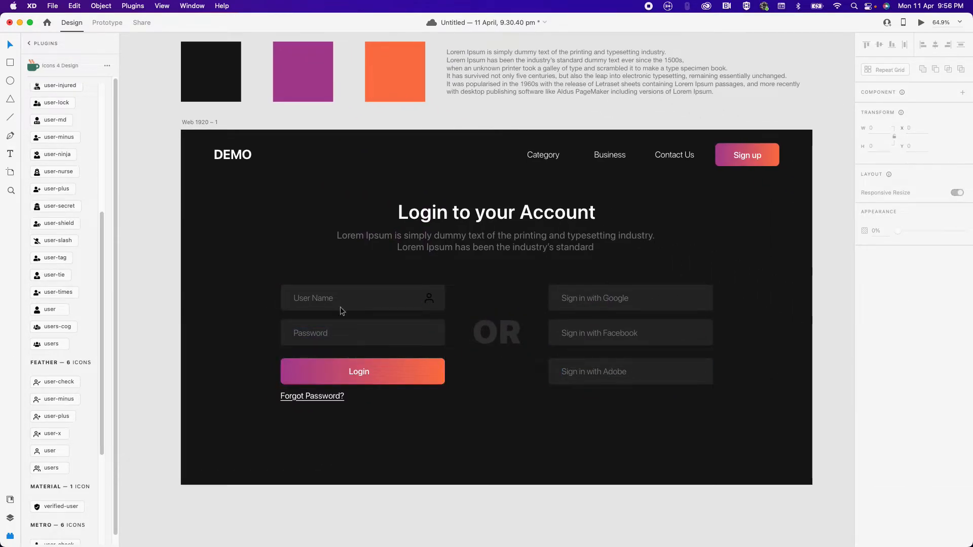
- Ungroup the login form to the left of OR together with the user icon inside it
click(429, 298)
shift+click(385, 299)
key(super+shift+g)
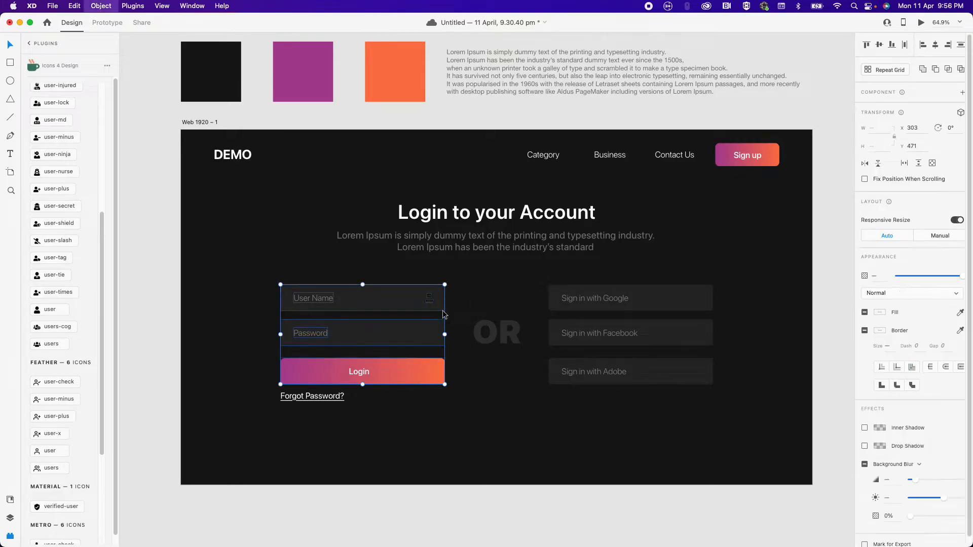
click(539, 508)
- Group the head and shoulders shapes of the user icon
click(429, 300)
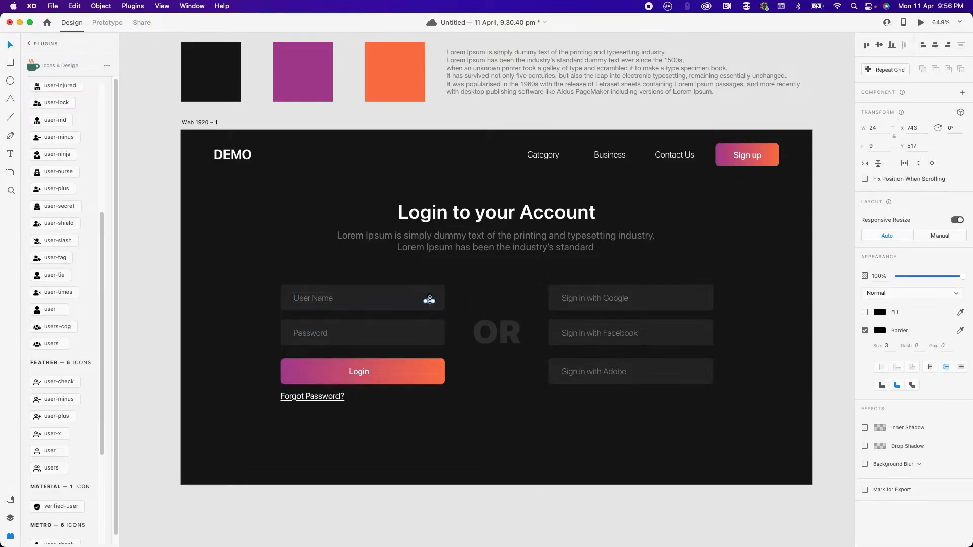
scroll(527, 439, up, 5)
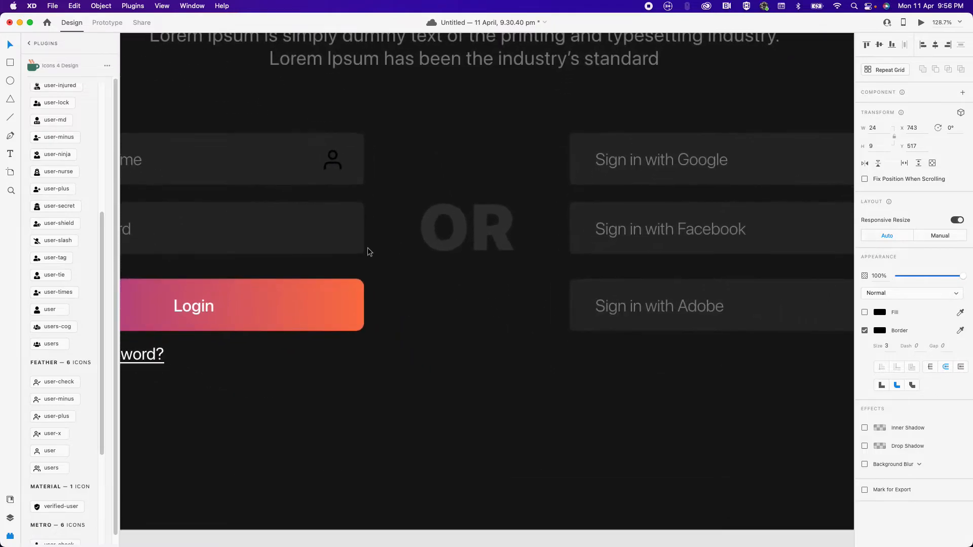
shift+click(335, 160)
key(super+g)
- Centre the user icon vertically on the User Name field rectangle
shift+click(276, 172)
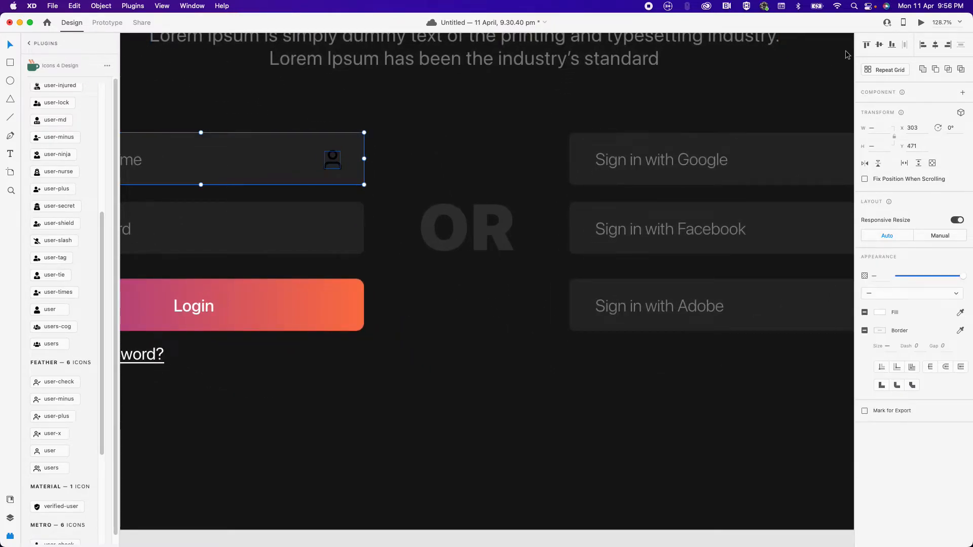
scroll(499, 178, left, 5)
scroll(500, 178, up, 1)
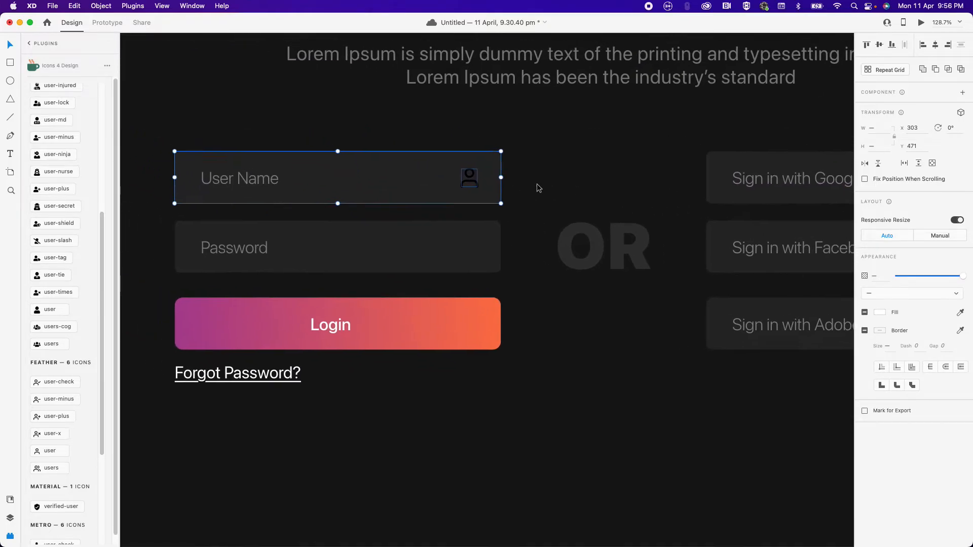
scroll(514, 181, left, 2)
scroll(515, 181, up, 1)
click(595, 311)
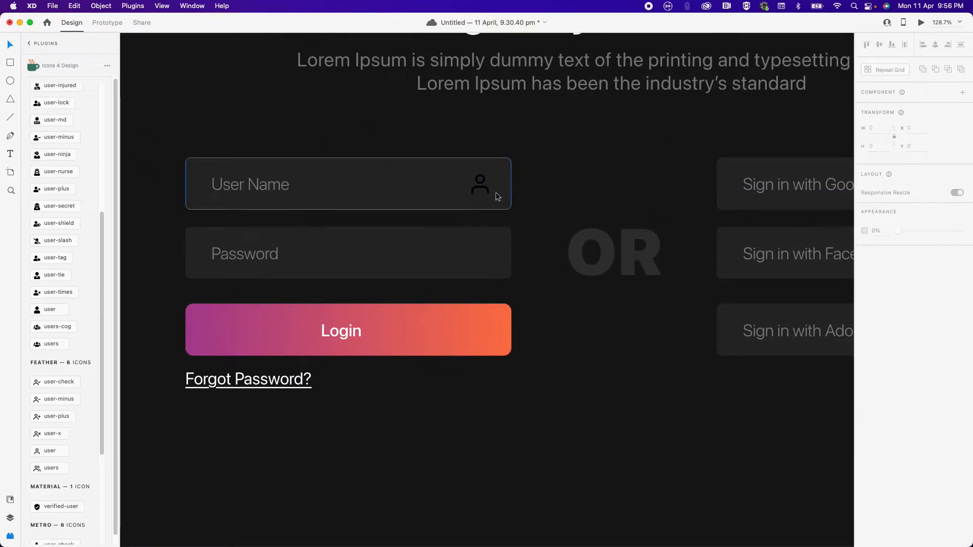
- Set the user icon's border colour to #FFFFFF at 19% opacity
click(488, 187)
key(i)
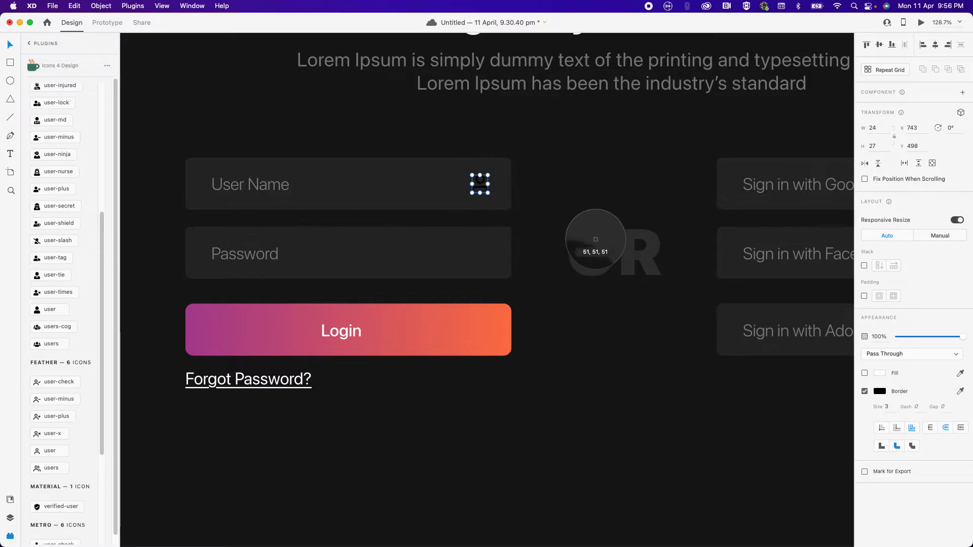
click(595, 240)
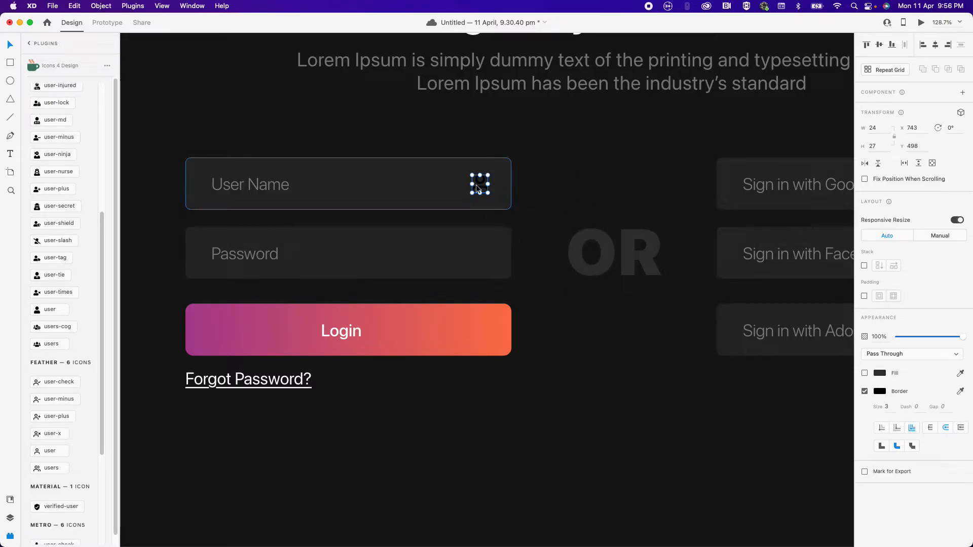
click(882, 391)
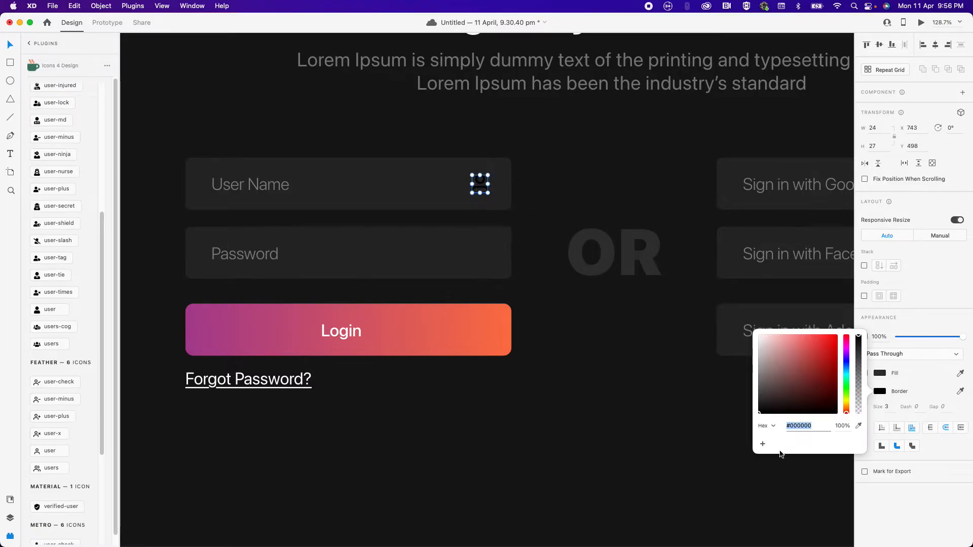
click(859, 426)
click(610, 252)
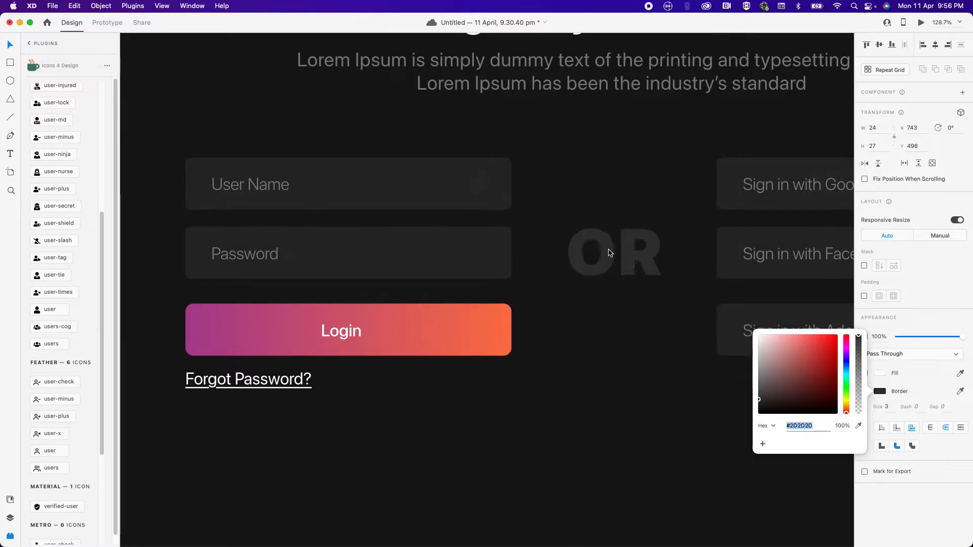
drag(794, 388, 736, 338)
drag(859, 338, 859, 400)
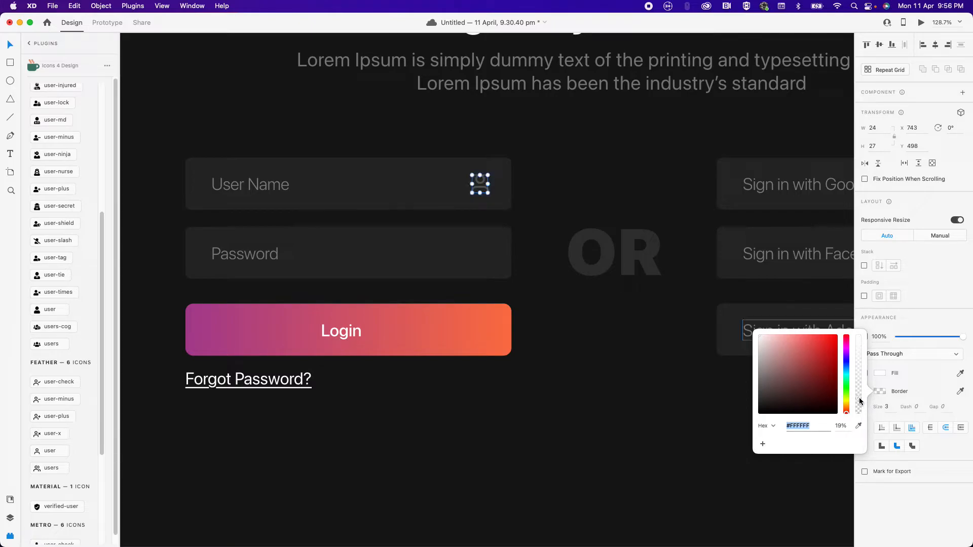
click(551, 350)
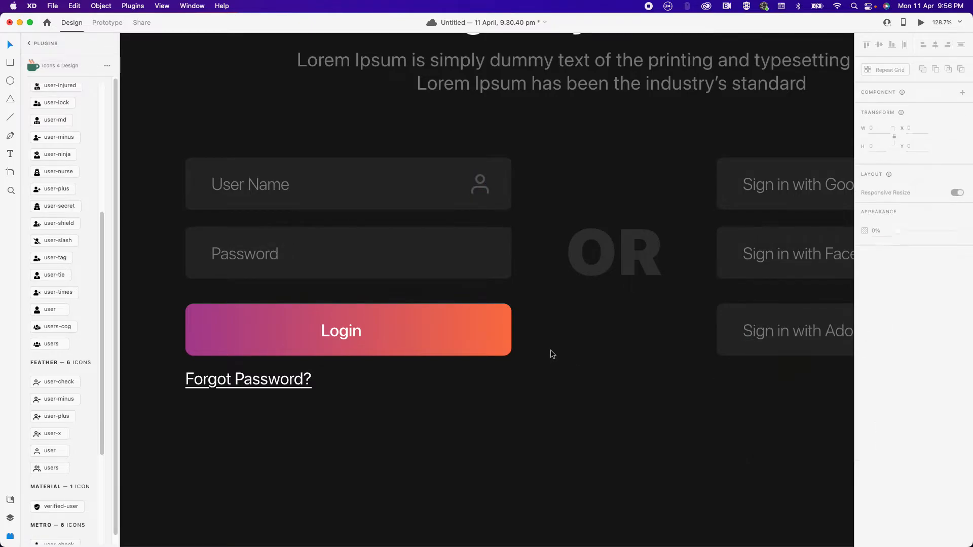
- Search the Icons 4 Design plugin for "password" in place of the previous search
scroll(566, 287, down, 2)
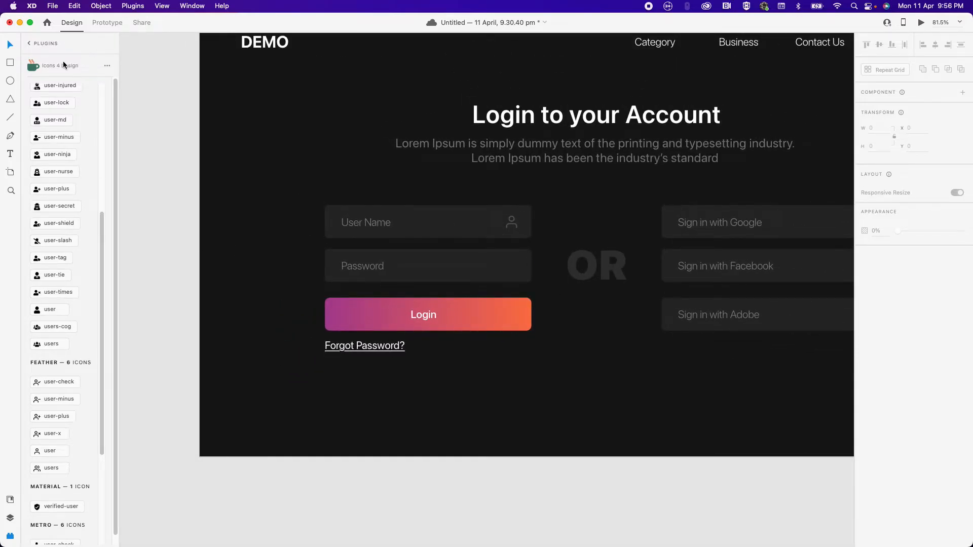
scroll(105, 245, down, 2)
scroll(105, 245, up, 3)
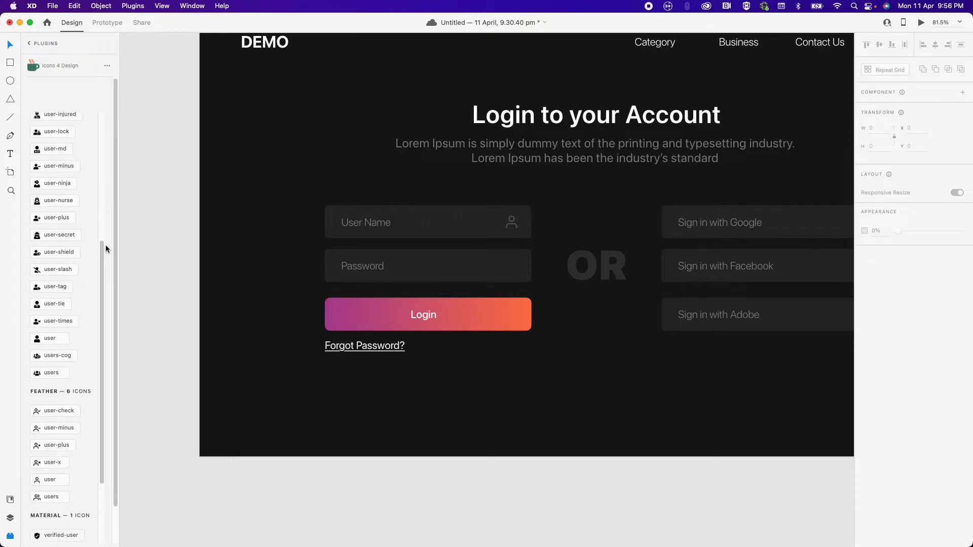
drag(104, 252, 112, 115)
click(77, 94)
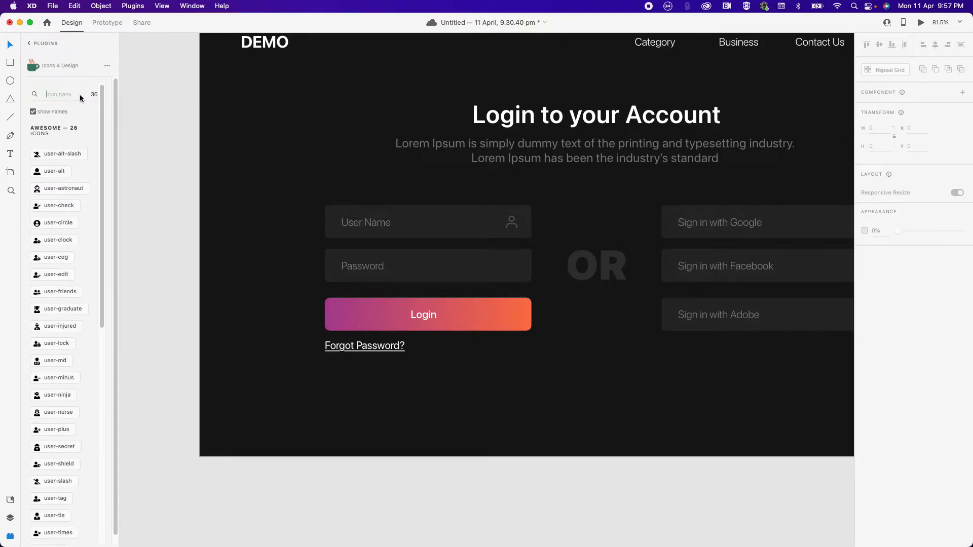
click(54, 96)
text(password)
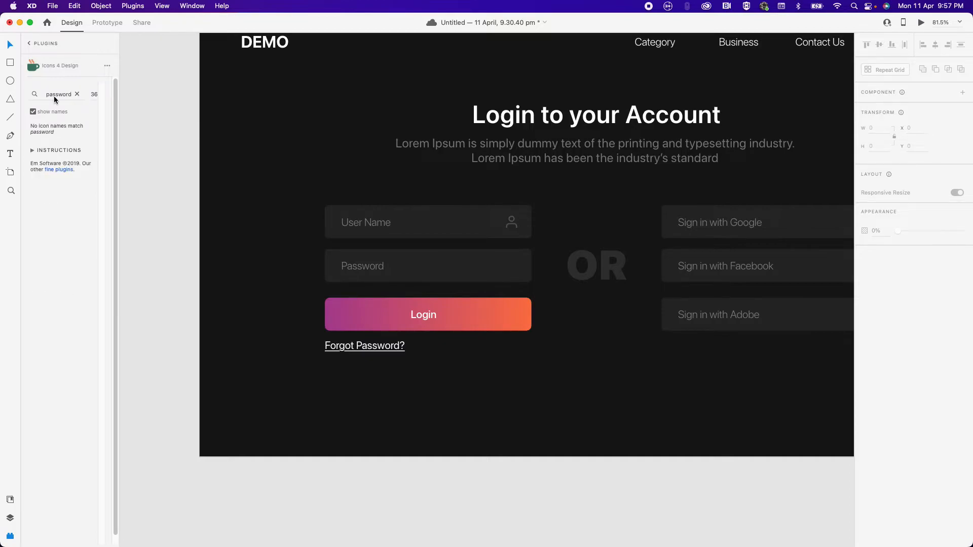
- Search the icon plugin for "secu" instead and clear the search
double_click(56, 98)
text(secu)
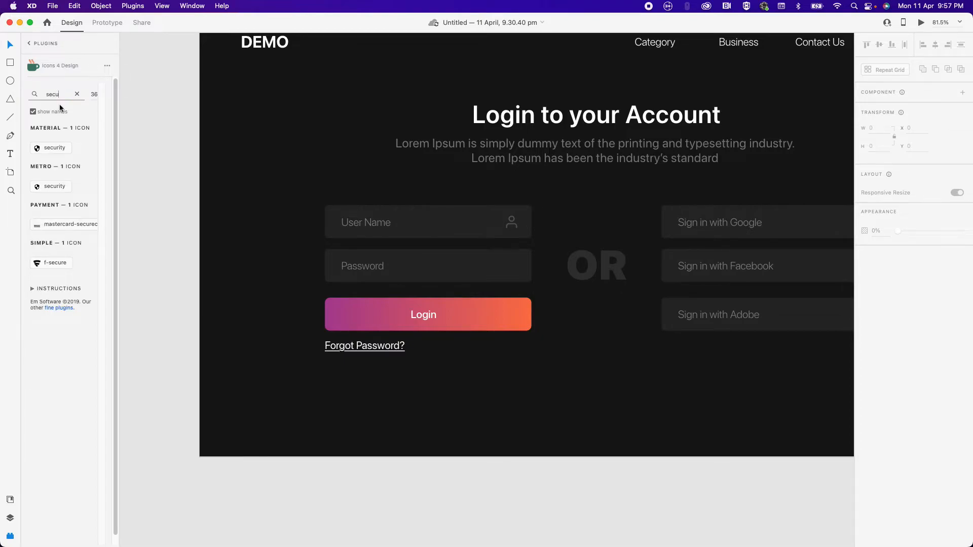
click(77, 94)
- Duplicate the Password label toward the far end of its field and replace the copy's text with "****"
click(373, 269)
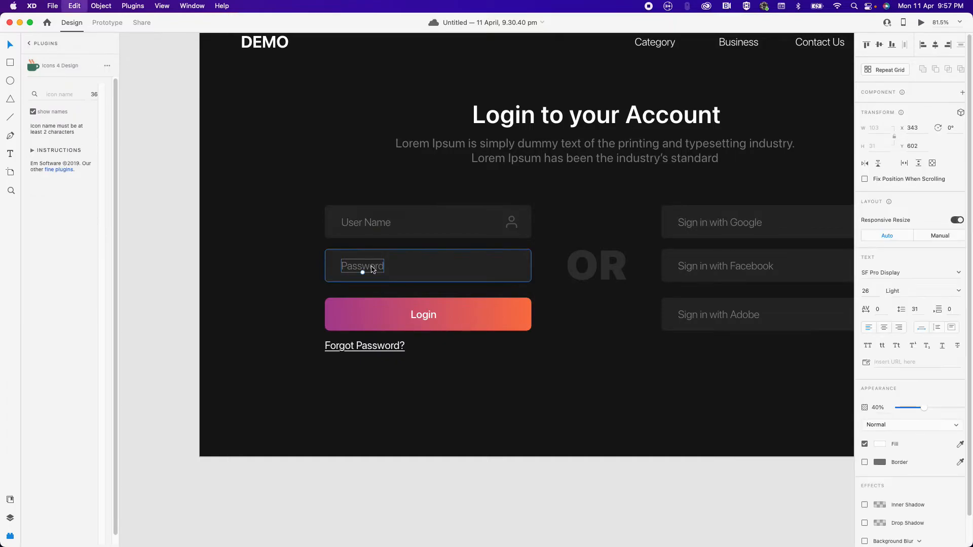
drag(371, 265, 515, 262)
double_click(515, 262)
text(*)
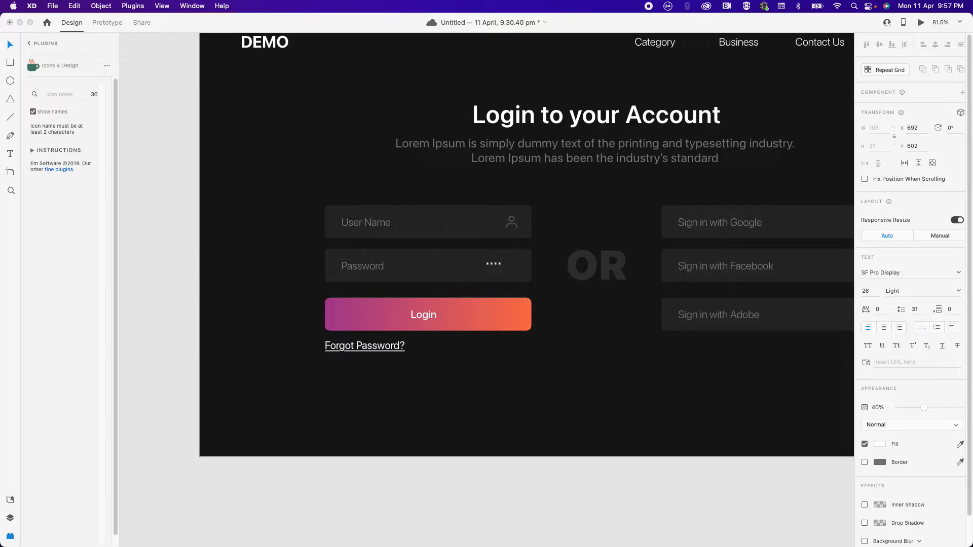
click(585, 468)
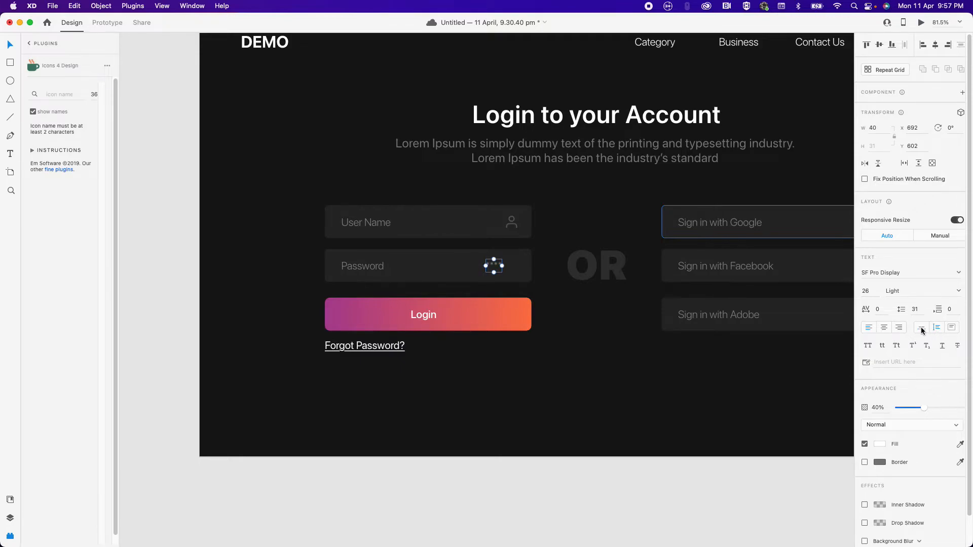
- Make the "****" text in the Password field a fixed-size text box and deselect it
click(951, 330)
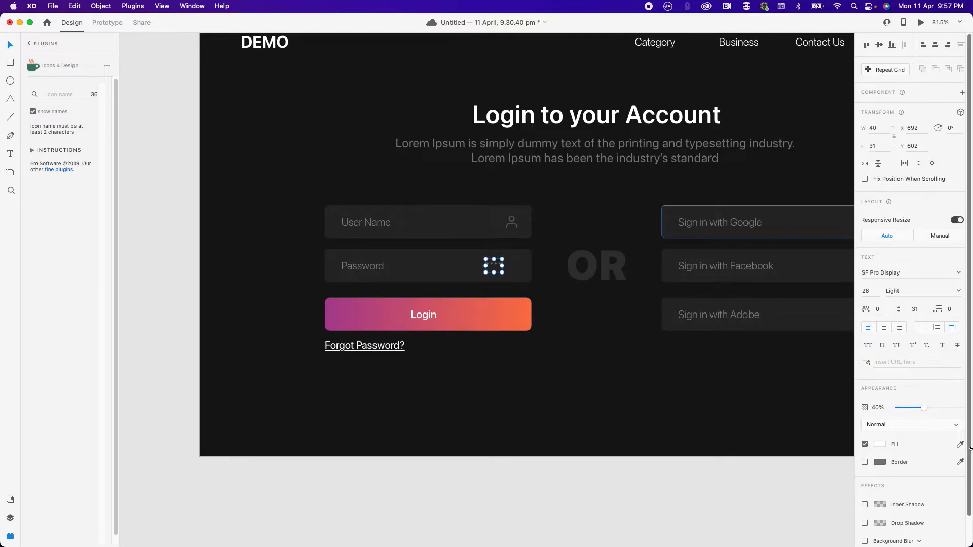
scroll(956, 421, down, 2)
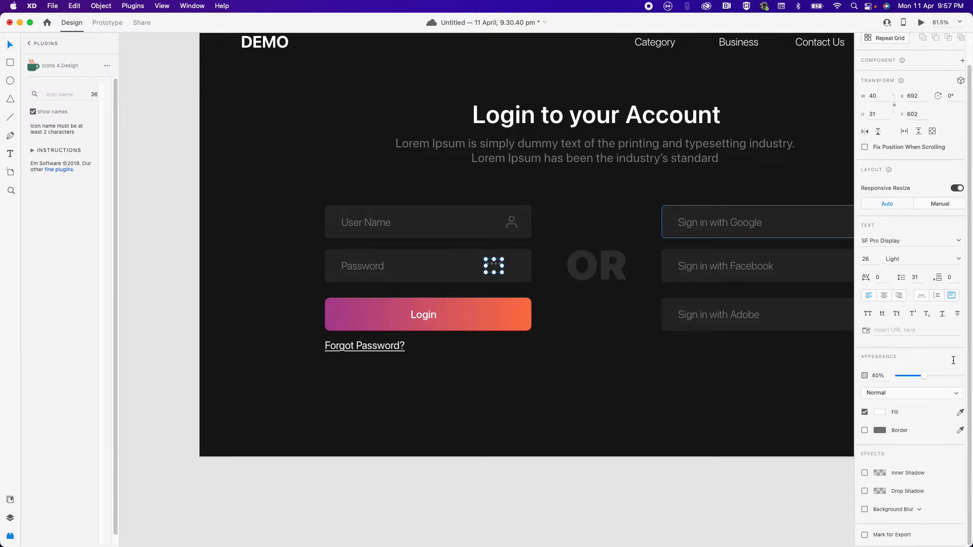
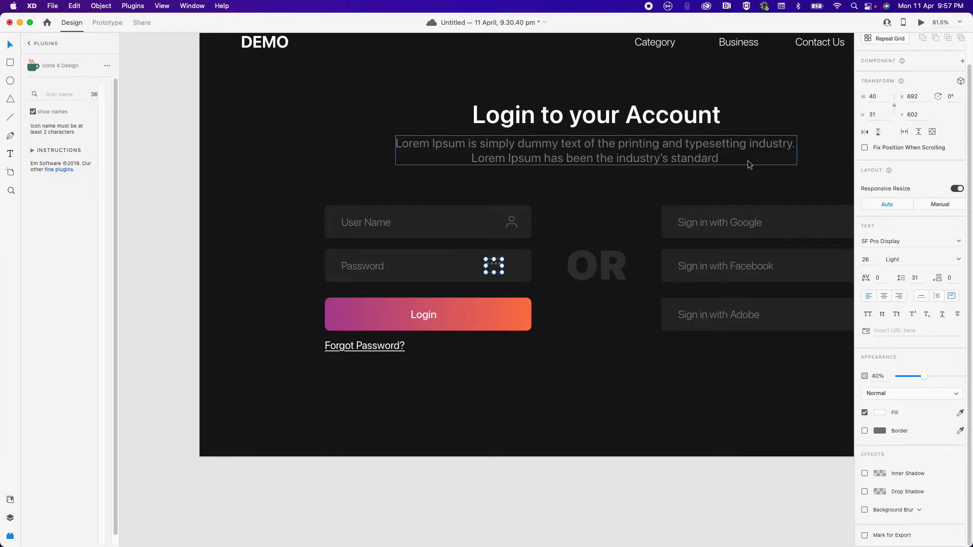
click(595, 430)
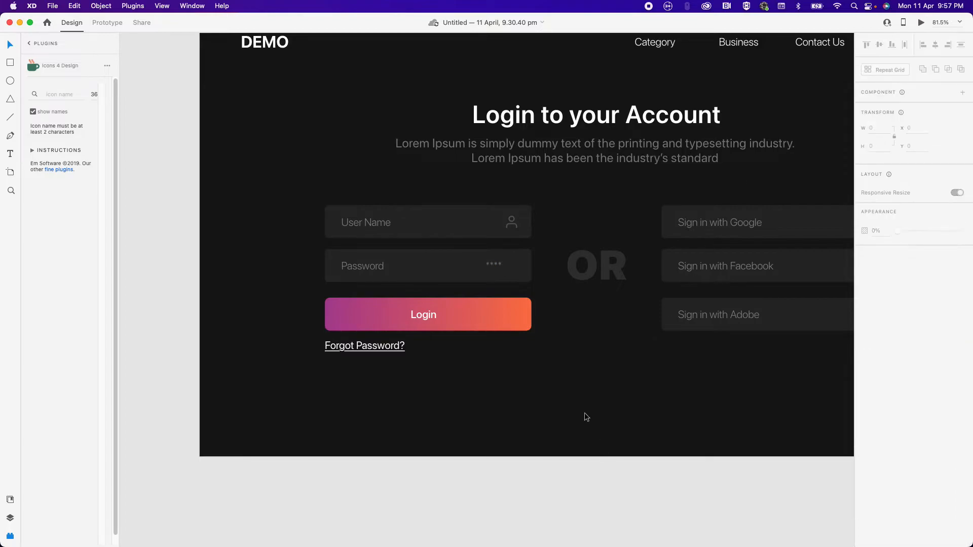
click(493, 267)
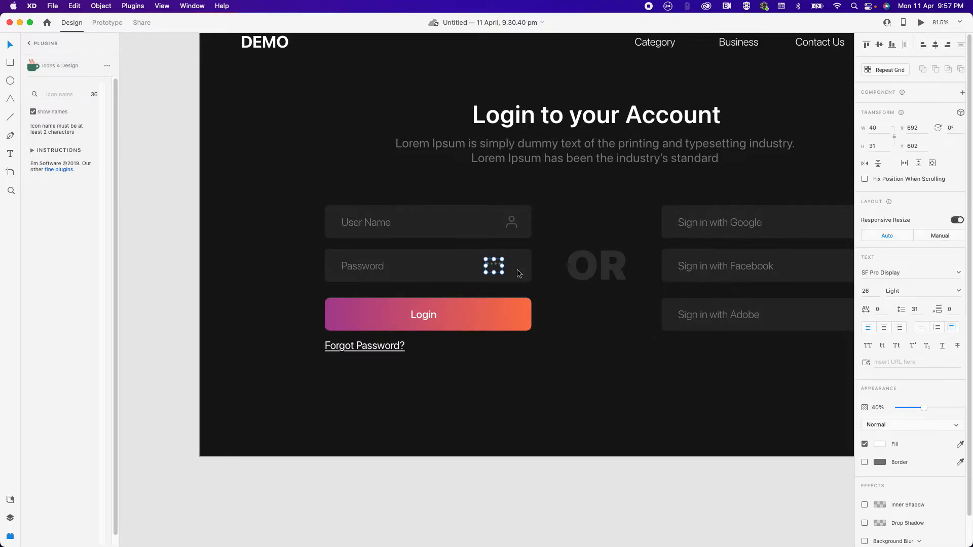
click(921, 310)
key(Return)
click(539, 334)
- Move the "****" text to X 735, Y 610, beneath the user icon in the Password field
scroll(539, 334, down, 1)
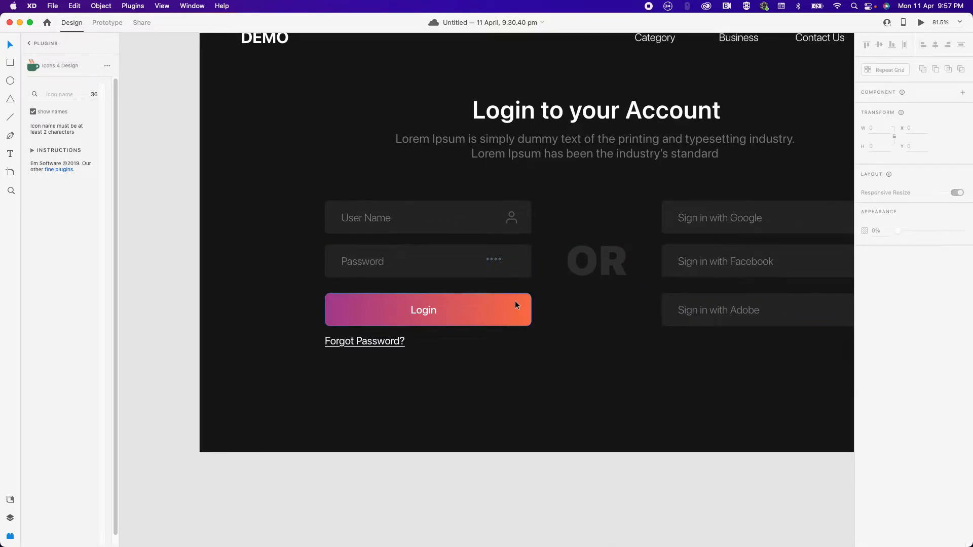
scroll(516, 307, up, 5)
drag(485, 224, 514, 231)
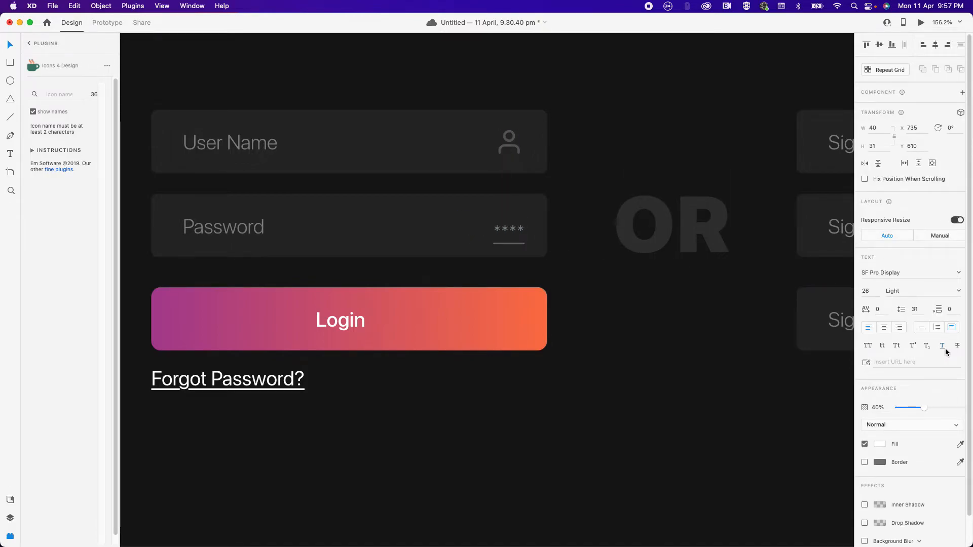
- Align the password asterisks to the vertical middle of the Password field's box
click(465, 250)
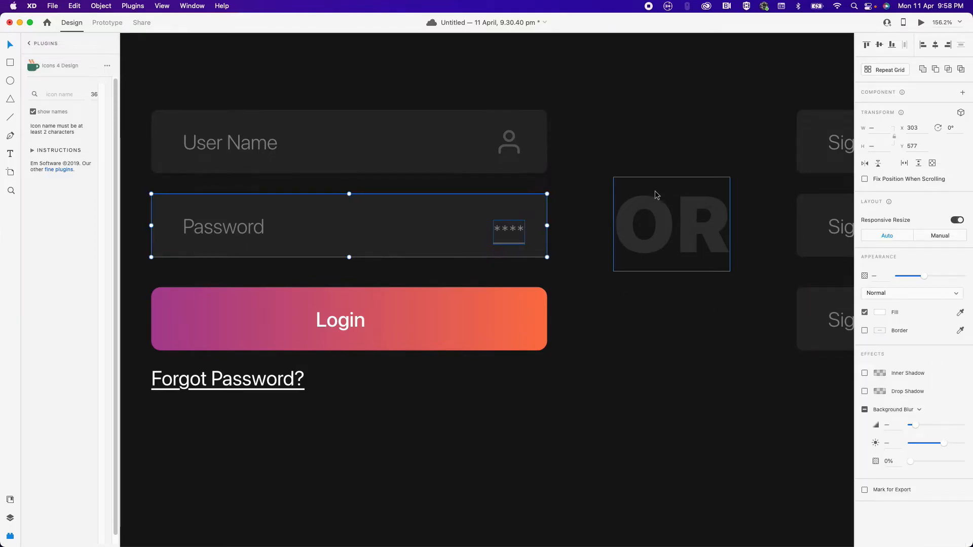
click(881, 48)
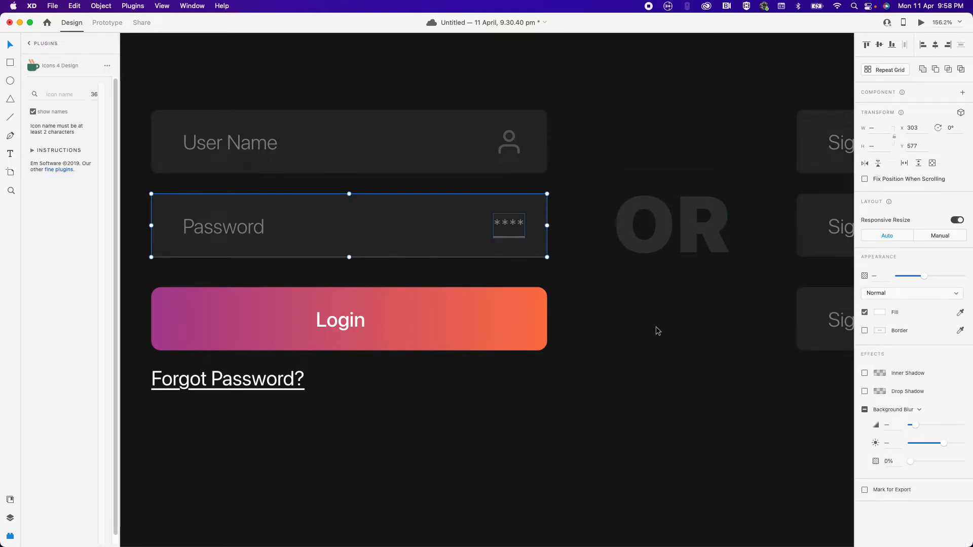
click(671, 362)
- Nudge the user icon and the password asterisks together slightly left inside their fields
scroll(673, 366, down, 5)
scroll(674, 366, right, 2)
scroll(672, 364, right, 4)
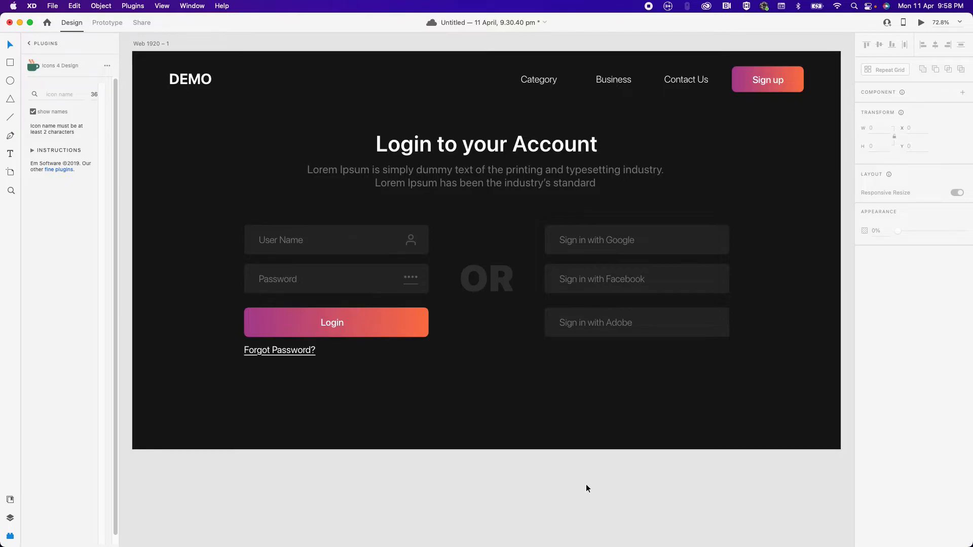
click(412, 242)
shift+click(416, 282)
key(shift+Left)
key(shift+Left)
key(shift+Right)
key(shift+Right)
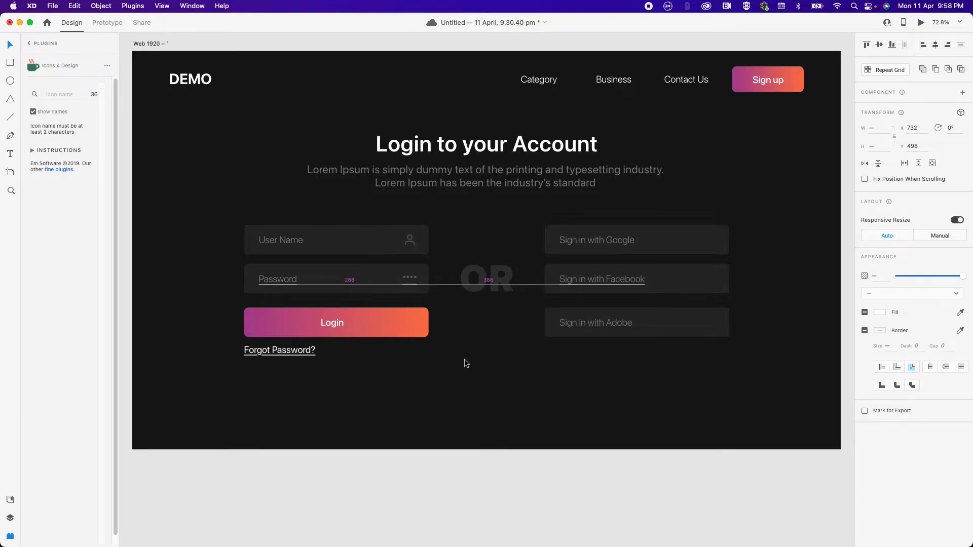
- Draw a helper square, size it 40 by 40, and place it near the right edge of the User Name field
key(r)
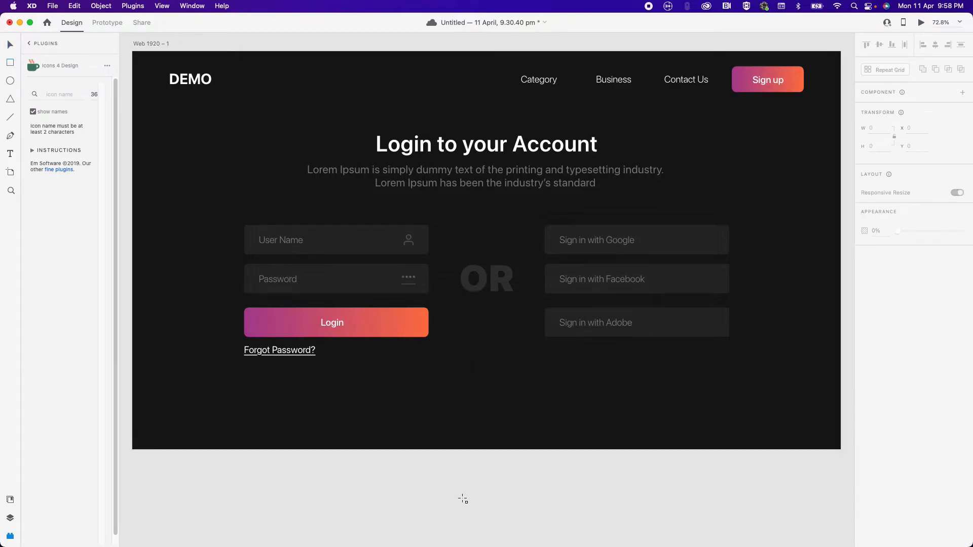
drag(471, 385, 496, 404)
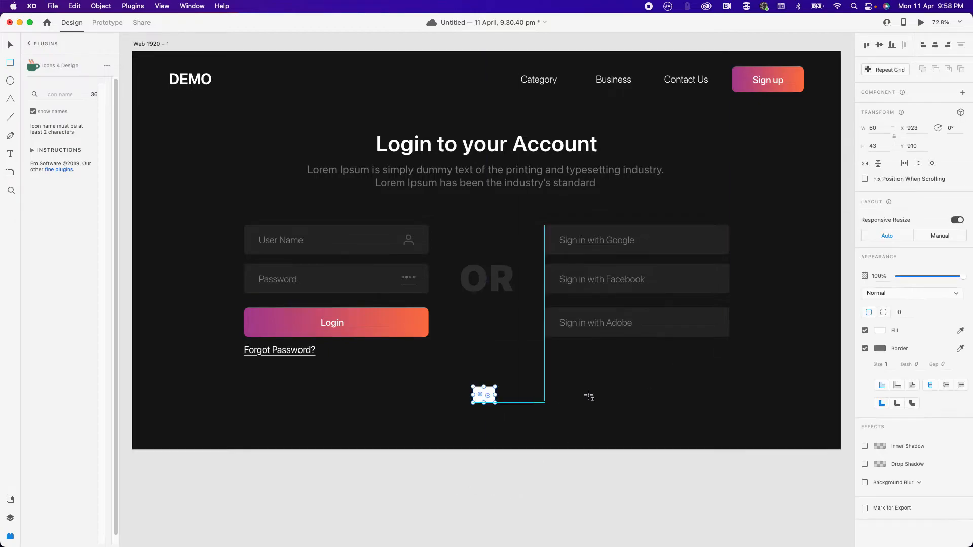
text(40)
key(Tab)
text(4v)
click(664, 500)
drag(478, 396, 419, 247)
scroll(459, 258, up, 8)
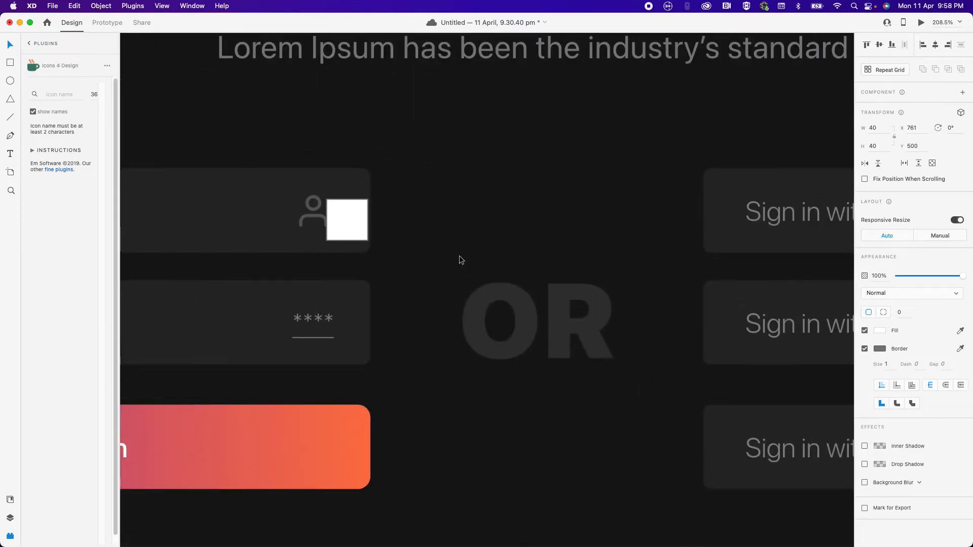
- Move the helper square to the Password field's right edge and nudge the asterisks left until they clear it
click(455, 199)
drag(354, 217, 357, 326)
click(302, 328)
key(shift+Left)
key(shift+Left)
key(shift+Right)
key(shift+Right)
key(Left)
key(Left)
key(Left)
key(Left)
key(Left)
key(Left)
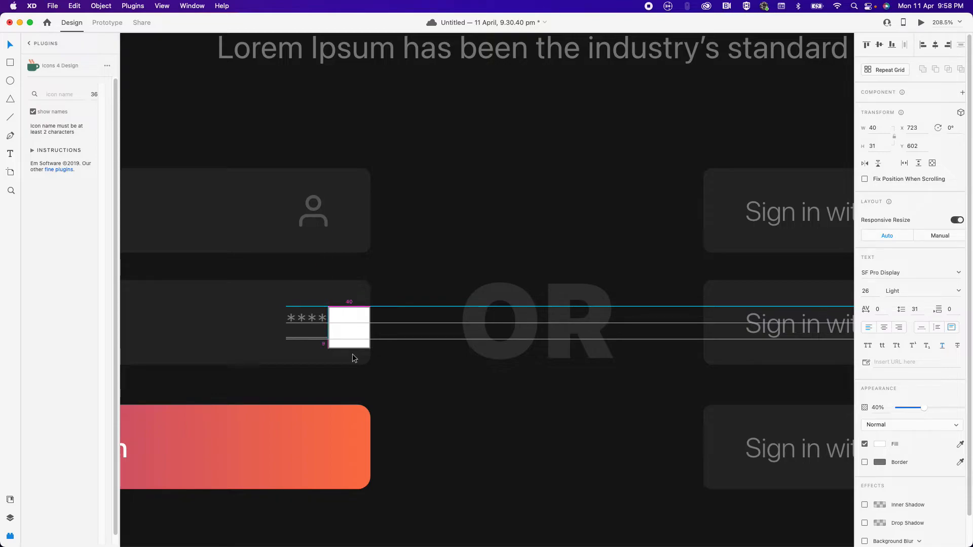
- Undo the asterisks' nudges and delete the helper square from the Password field
click(350, 328)
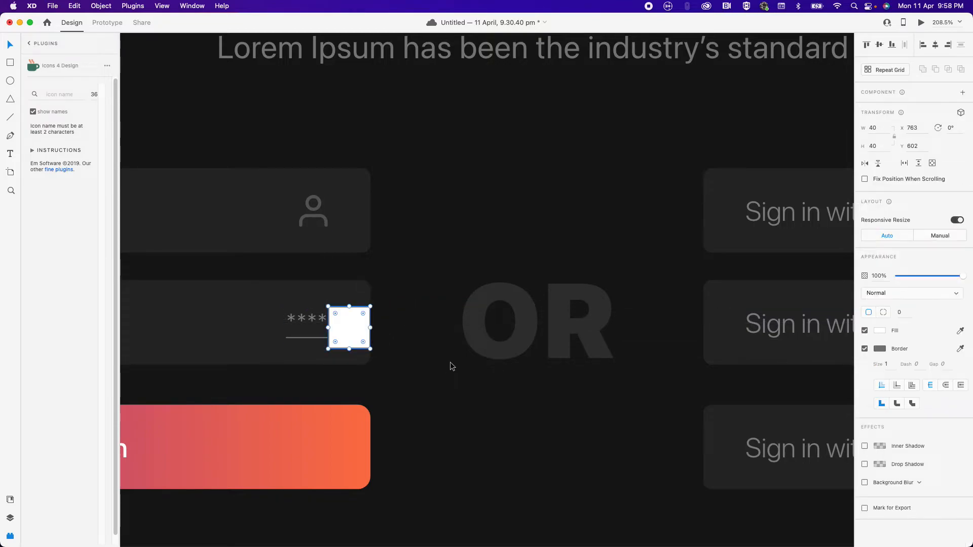
key(Delete)
key(super+z)
key(super+z)
key(super+z)
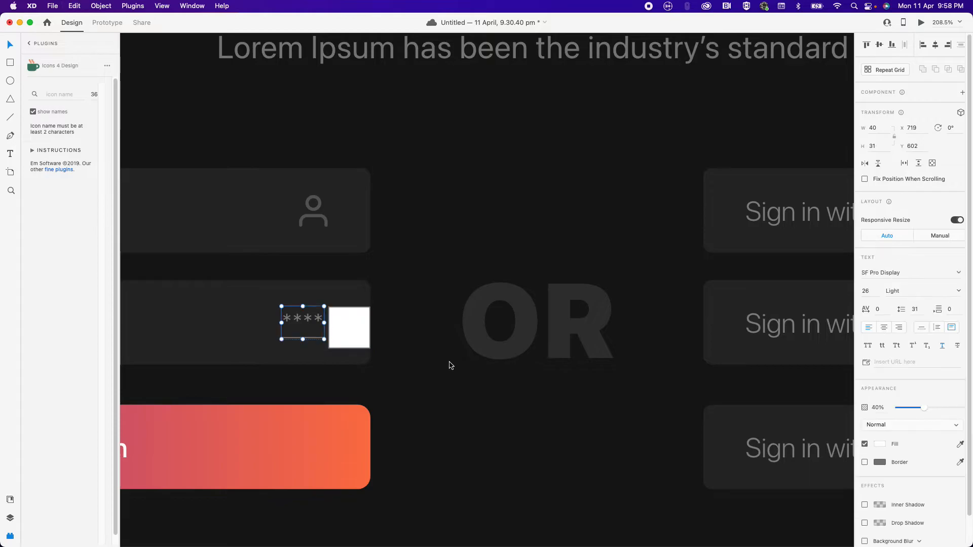
click(420, 362)
click(351, 330)
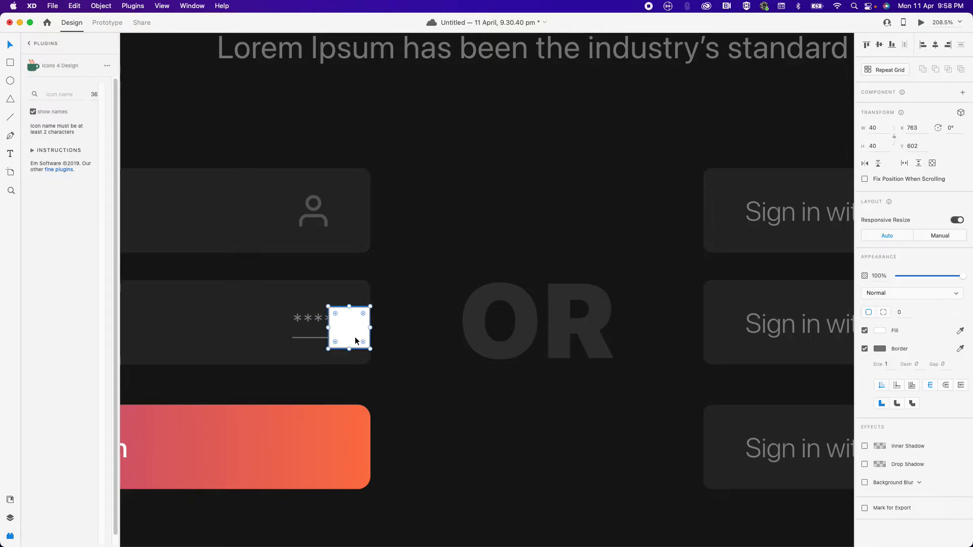
key(Delete)
- Set the font size of the User Name and Password labels to 24
key(super+0)
scroll(513, 450, down, 3)
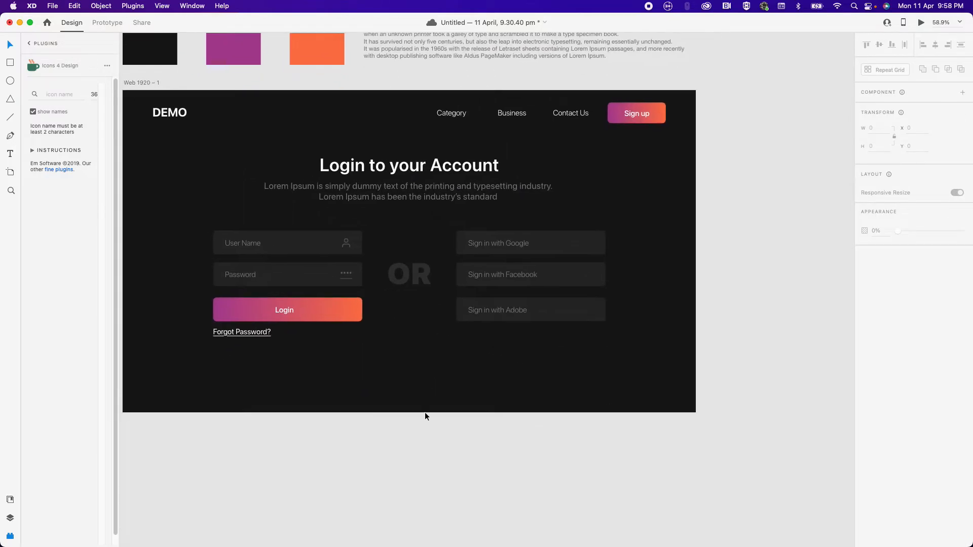
click(246, 246)
shift+click(244, 282)
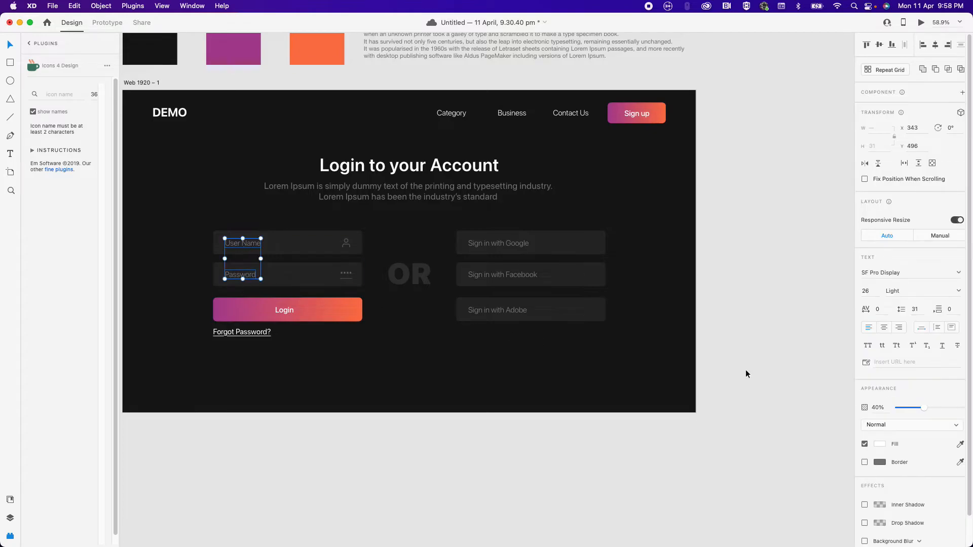
click(875, 291)
text(2)
key(Return)
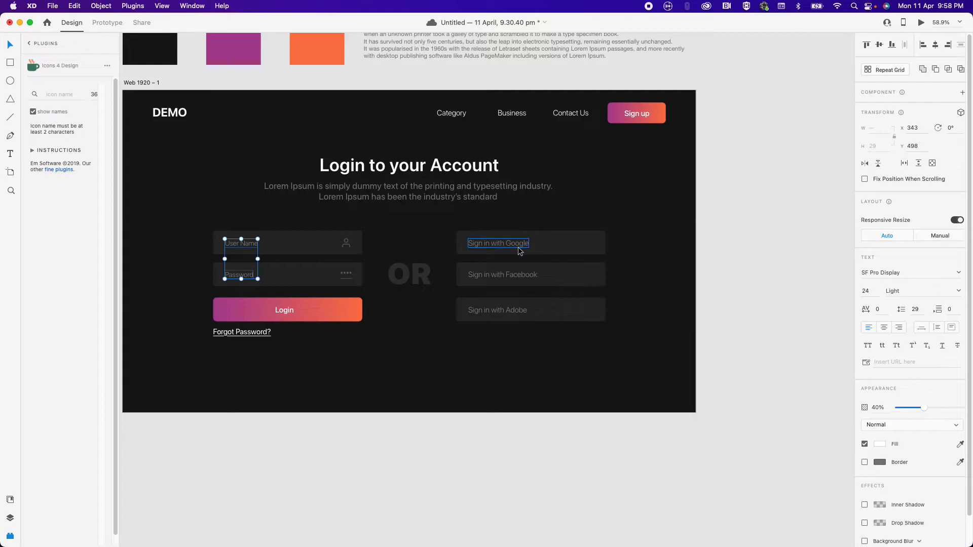
- Reduce the font size of the Google, Facebook and Adobe sign-in labels to match the User Name and Password labels
click(522, 245)
shift+click(510, 284)
shift+click(515, 310)
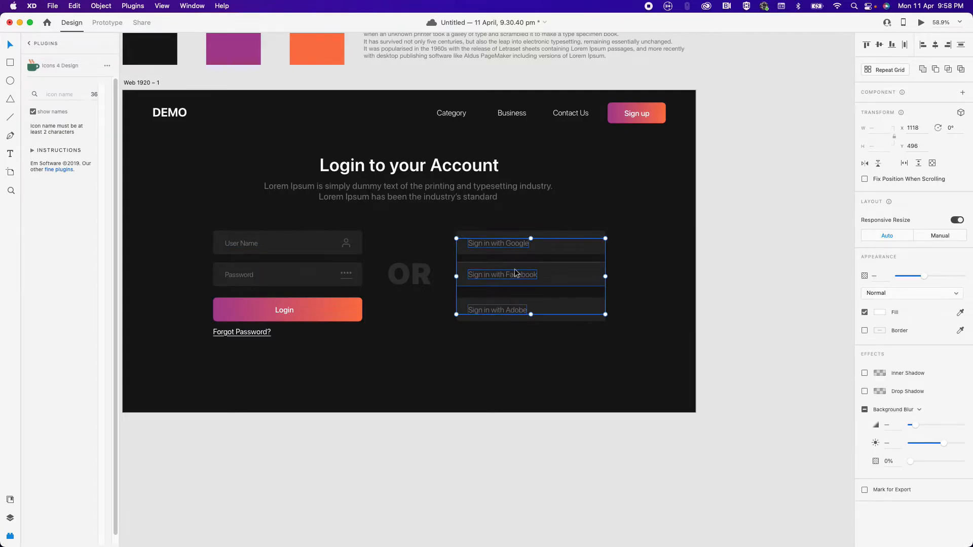
click(640, 289)
click(513, 275)
shift+click(500, 310)
shift+click(510, 244)
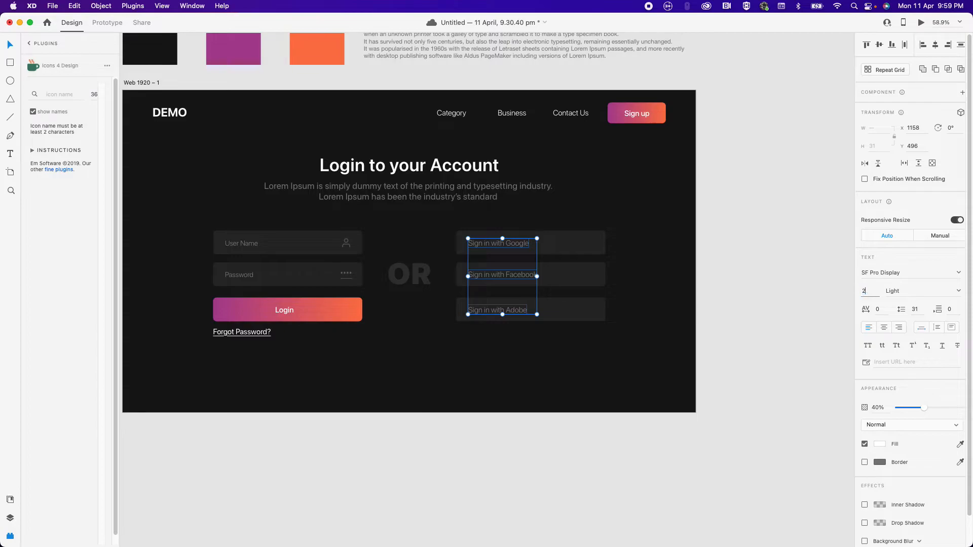
key(Return)
click(638, 386)
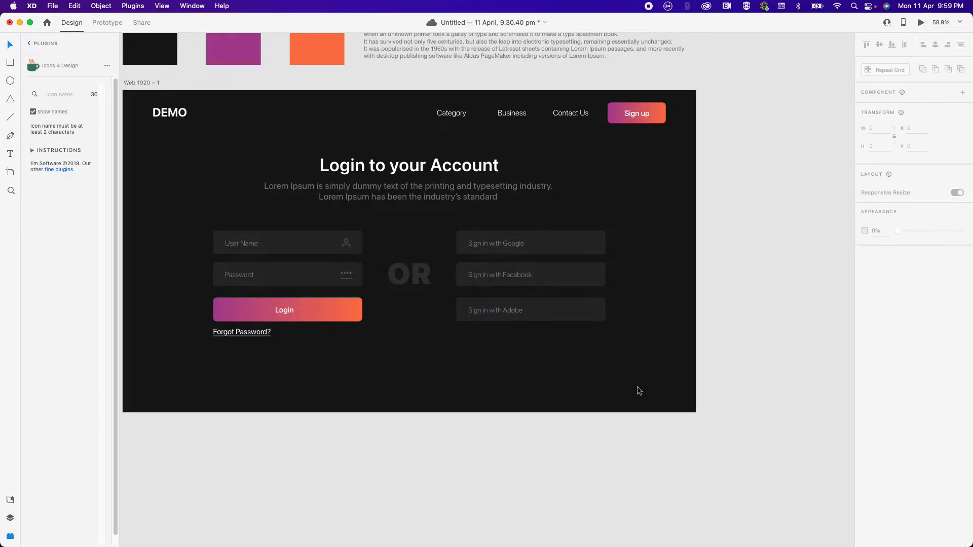
- Search the icon library for google, insert the google icon, and bring it to the Sign in with Google field
scroll(546, 296, up, 5)
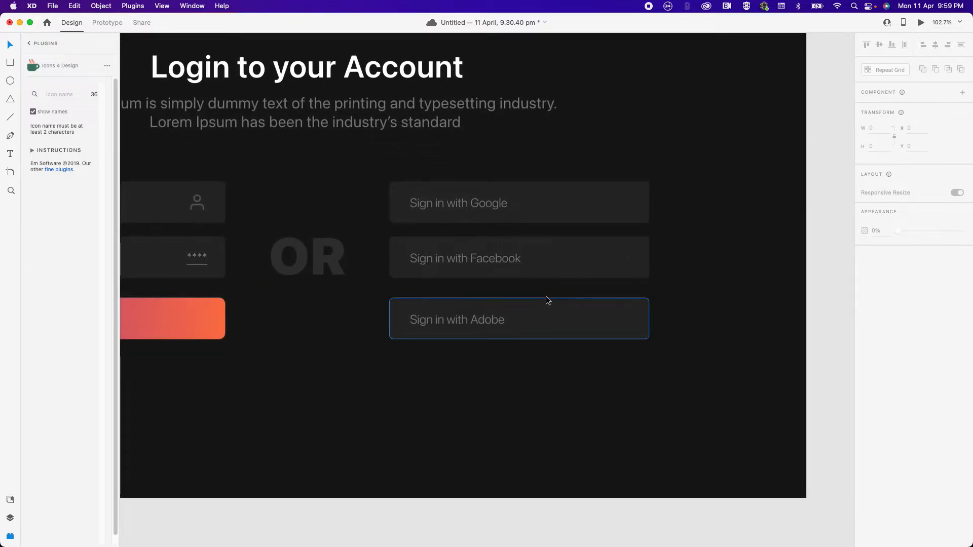
click(47, 96)
text(google)
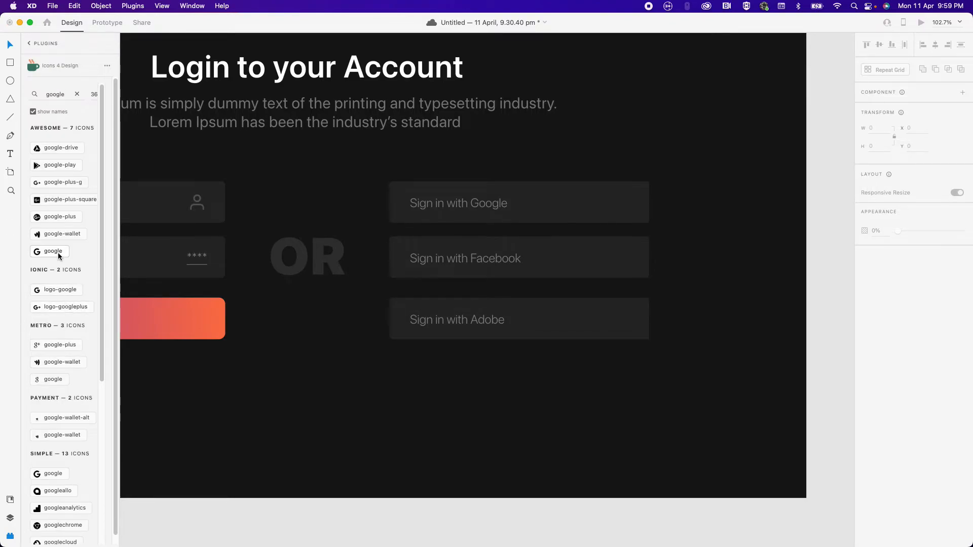
click(57, 251)
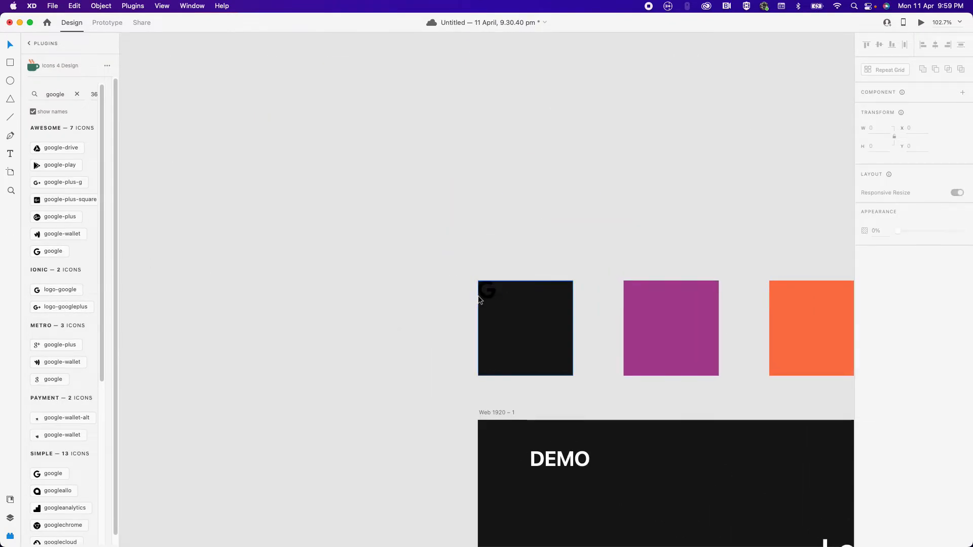
drag(482, 296, 430, 348)
scroll(664, 446, right, 12)
scroll(664, 446, down, 7)
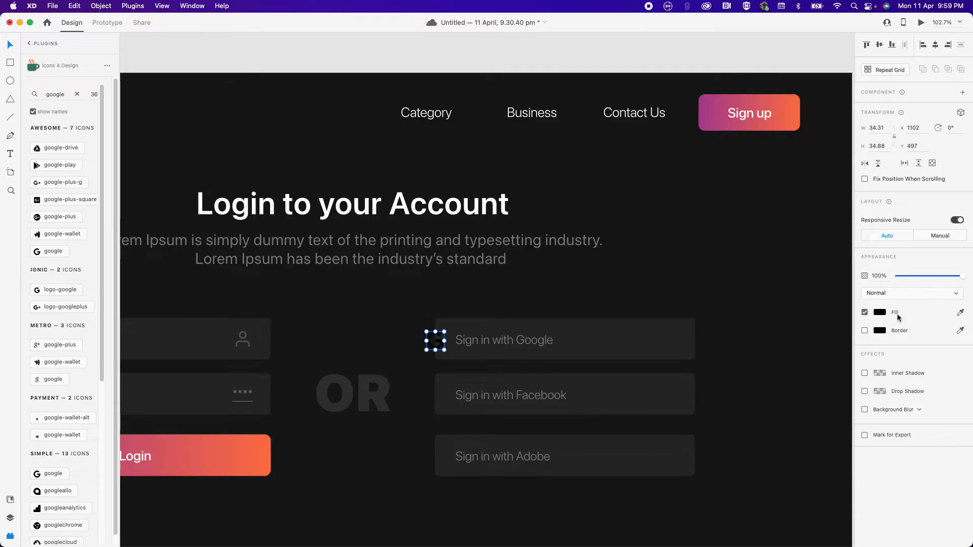
- Recolour the Google icon's fill with the dark grey sampled from the OR text
click(960, 313)
click(333, 381)
click(725, 326)
- Move the Google icon to the right end of the Sign in with Google field and align their vertical middles
scroll(725, 326, down, 3)
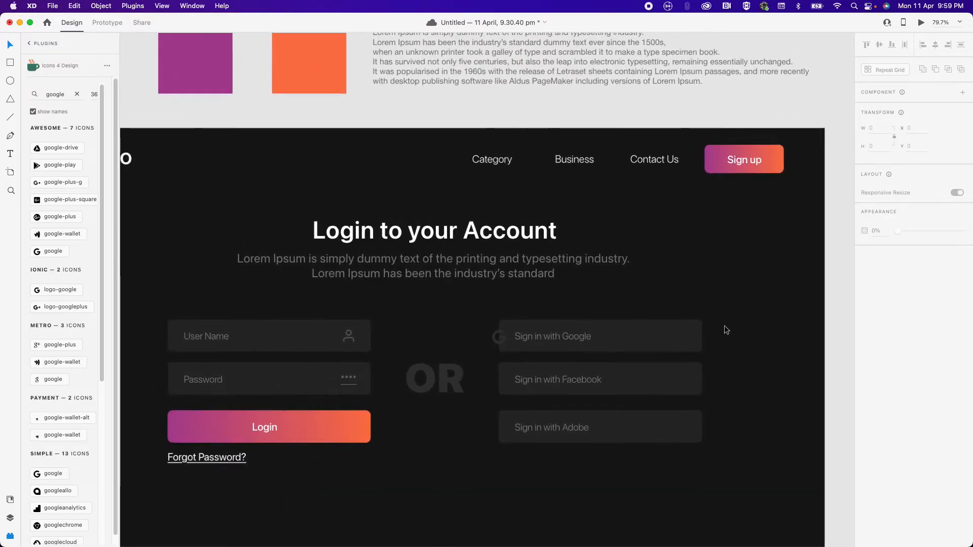
scroll(725, 325, up, 1)
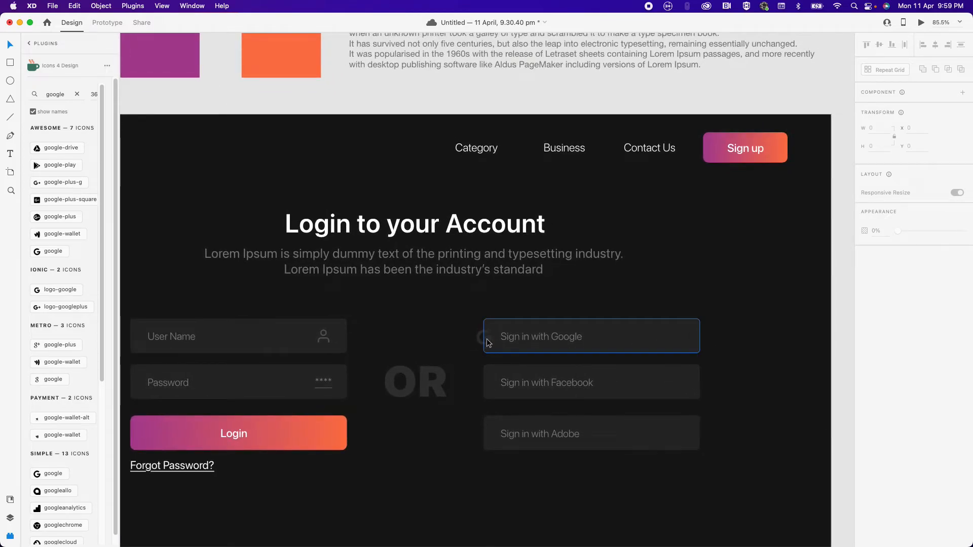
drag(488, 342, 691, 341)
shift+click(636, 343)
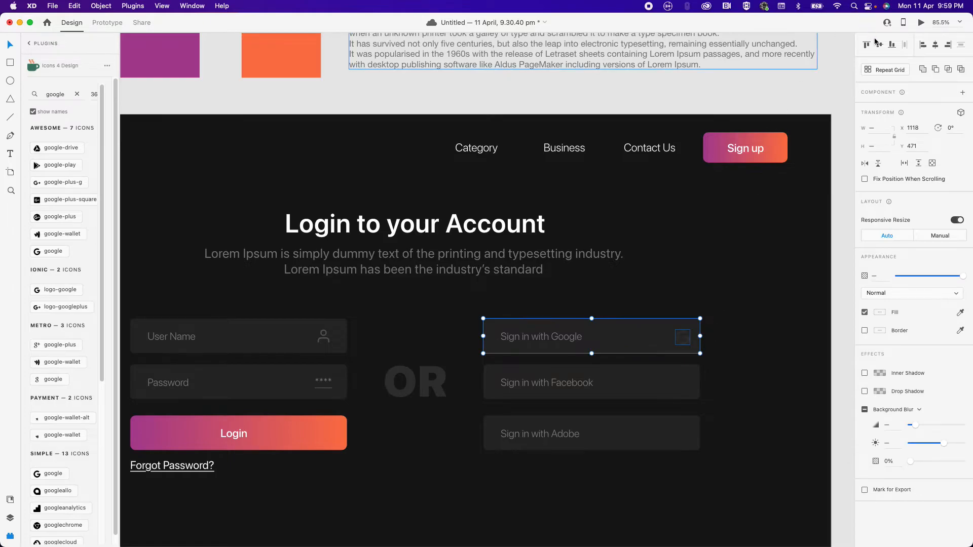
- Search the icon library for facebook
double_click(67, 98)
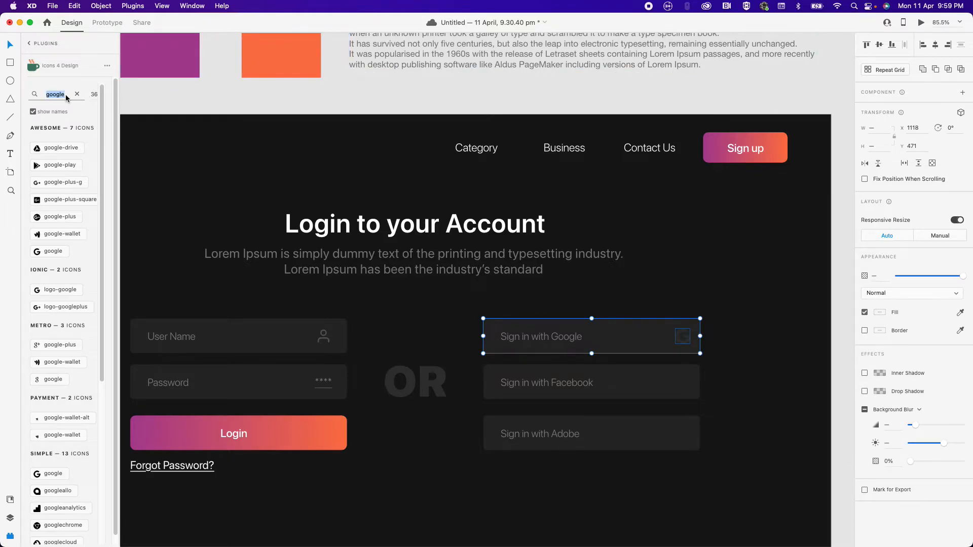
text(fb)
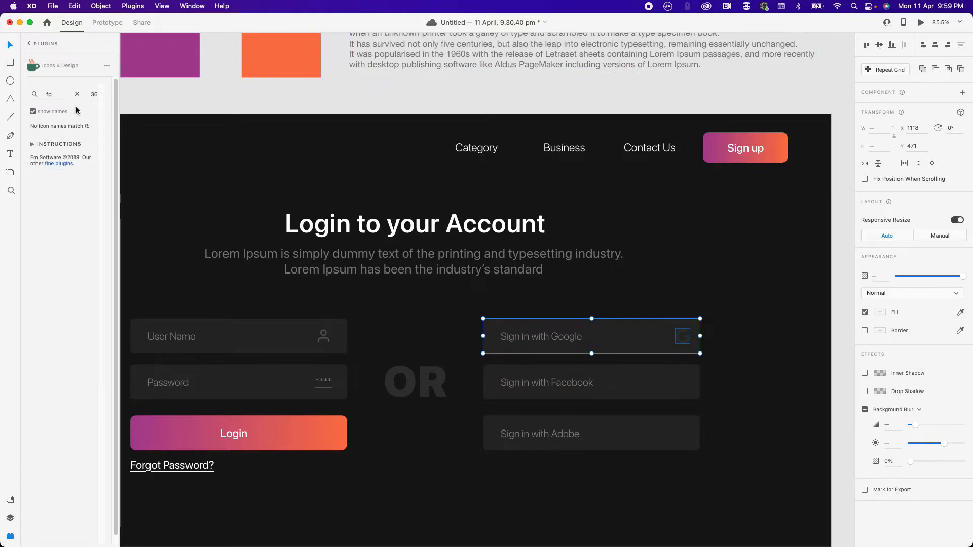
key(BackSpace)
key(BackSpace)
text(a)
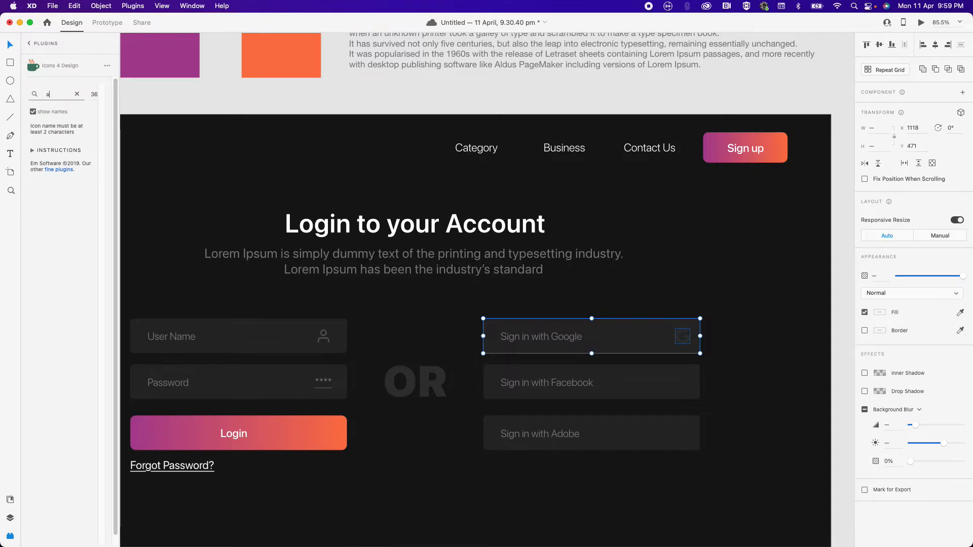
key(BackSpace)
text(facebook)
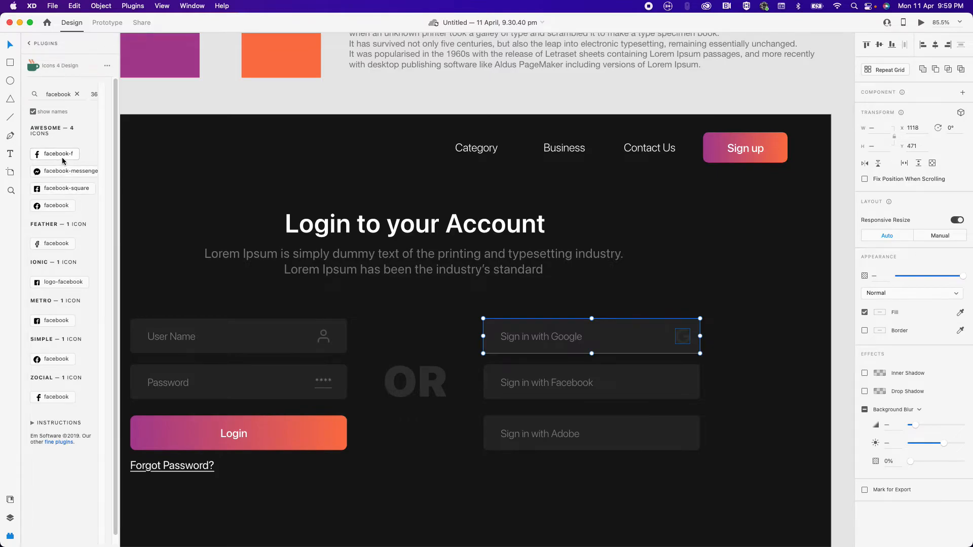
- Insert the facebook-f icon and bring it beside the Sign in with Facebook field
scroll(327, 214, up, 4)
scroll(327, 214, left, 6)
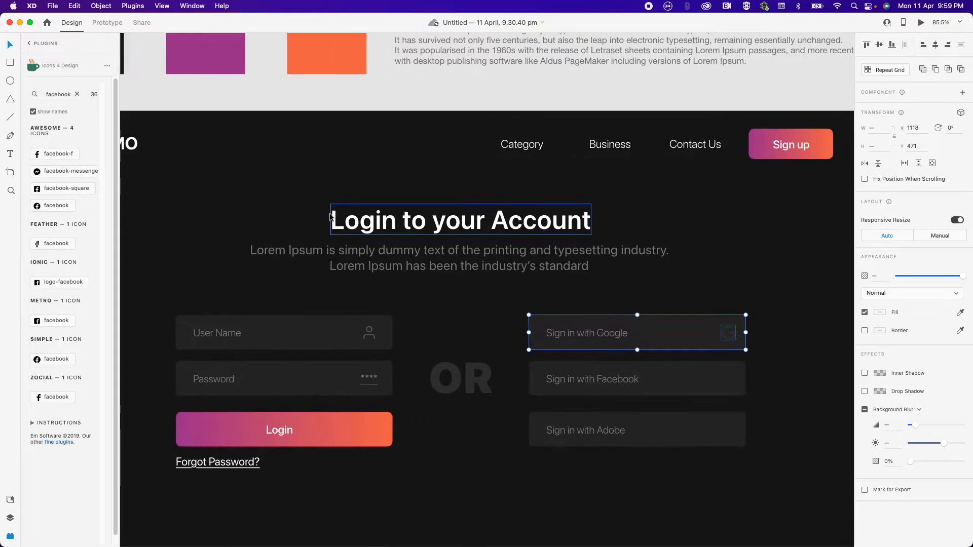
scroll(330, 218, down, 4)
scroll(330, 218, right, 4)
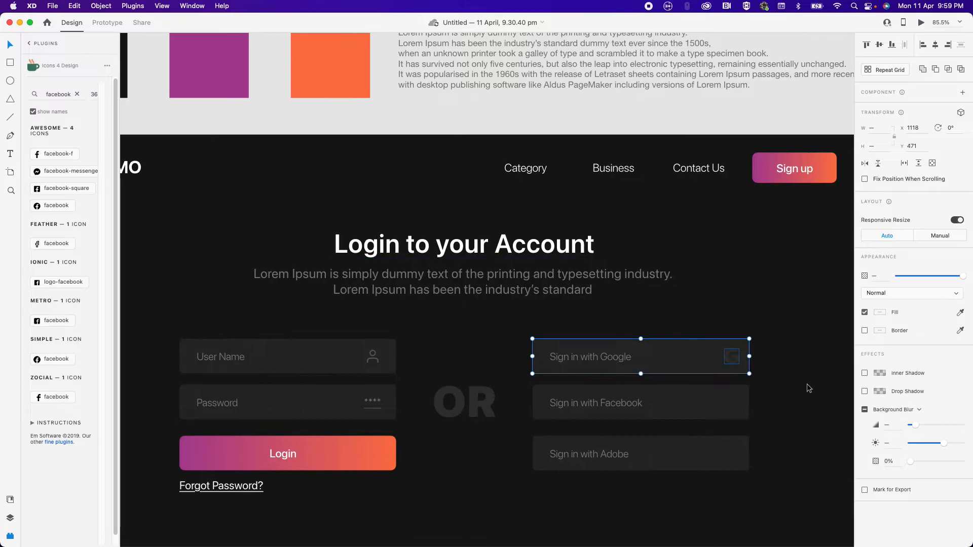
click(695, 405)
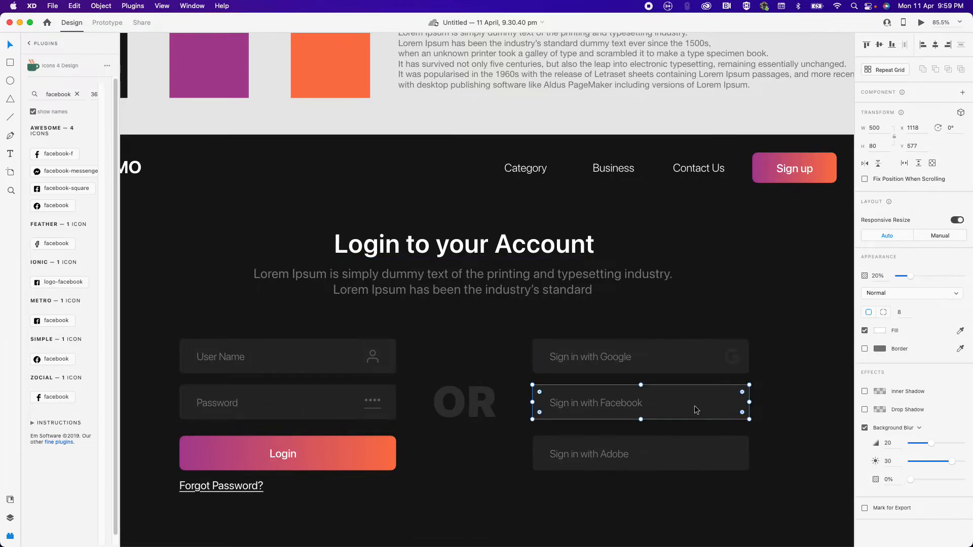
click(61, 156)
scroll(745, 373, down, 2)
scroll(745, 373, right, 3)
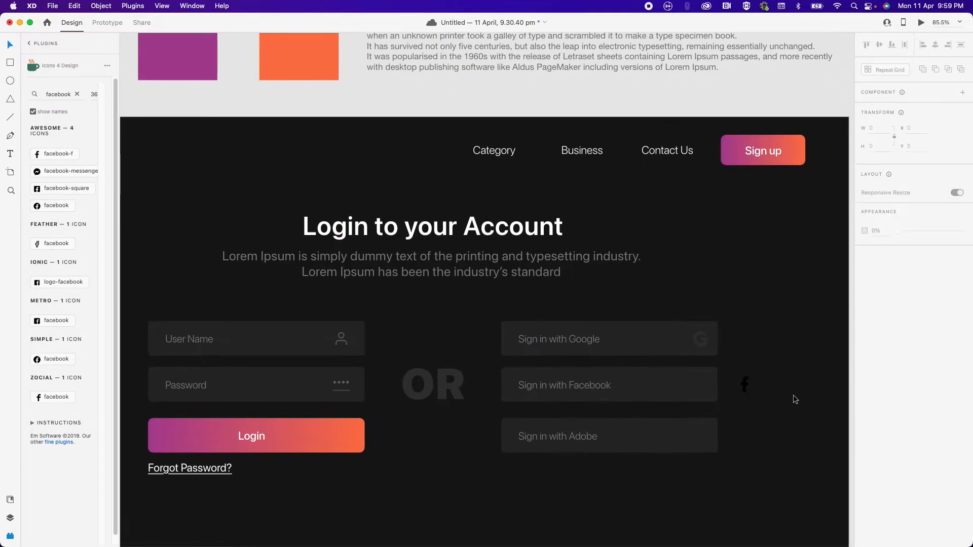
- Place the Facebook icon inside the right end of the Sign in with Facebook field and align their vertical middles
drag(747, 392, 702, 391)
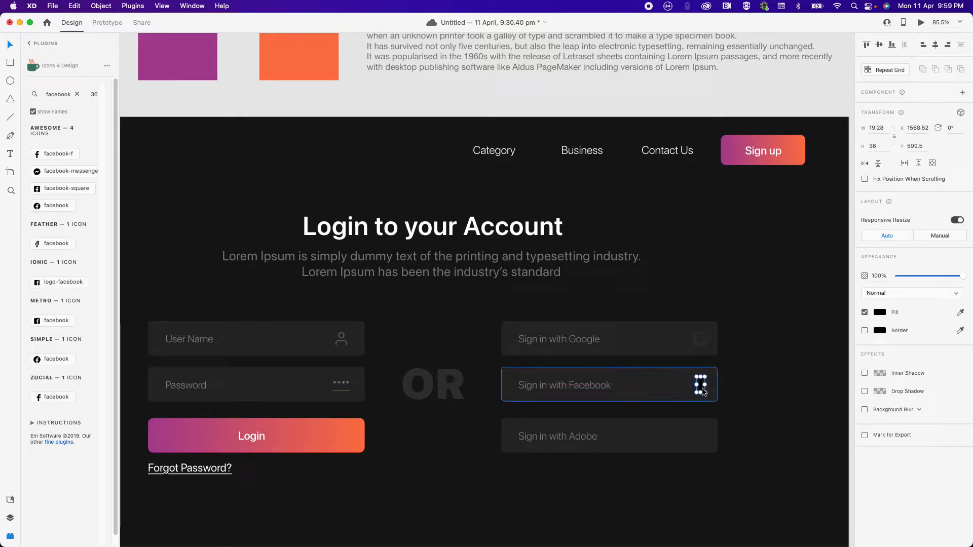
shift+click(685, 395)
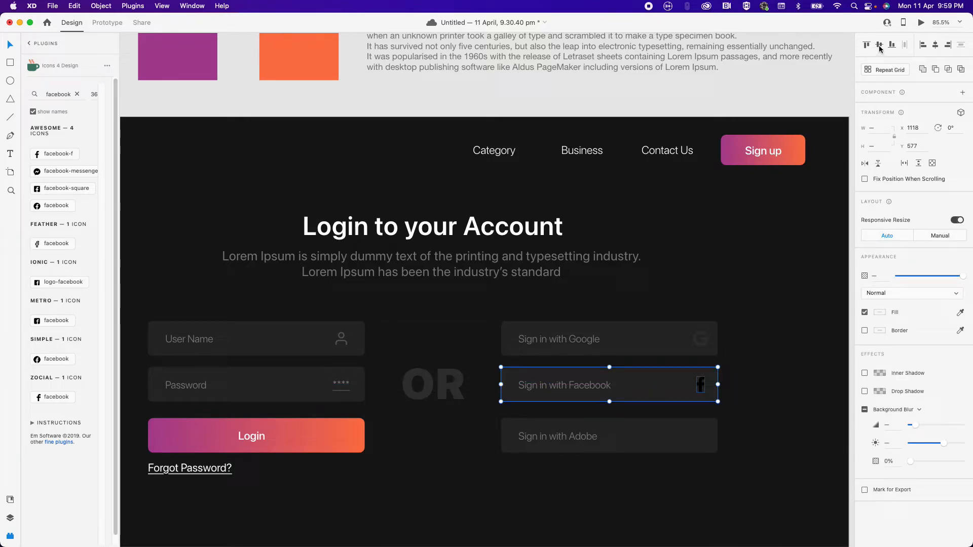
click(700, 389)
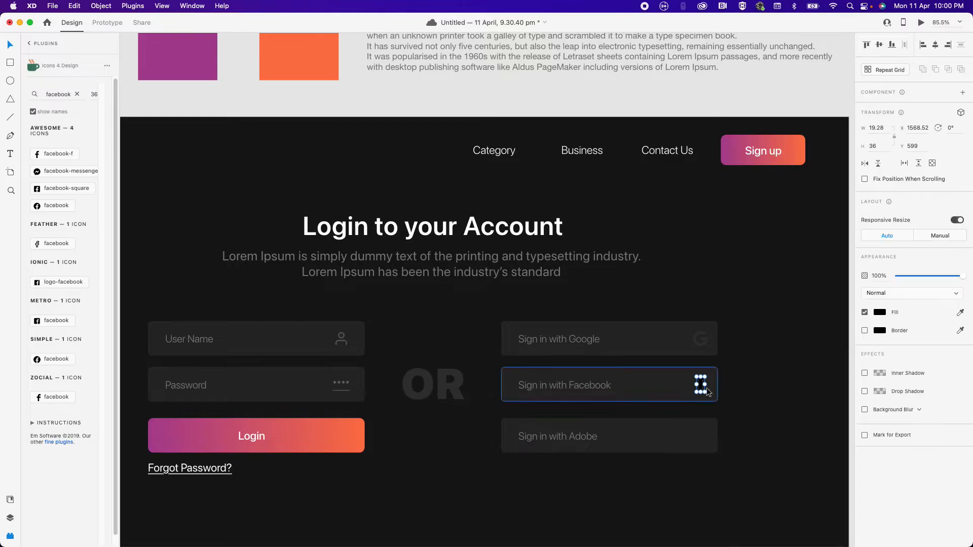
- Match the Facebook icon's fill to the dark grey 51, 51, 51 sampled from the OR text
key(i)
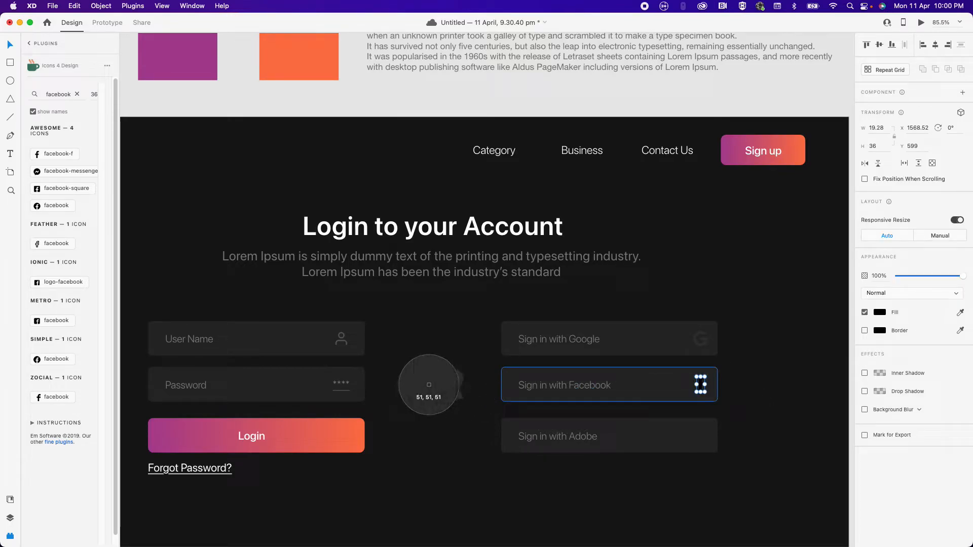
click(429, 385)
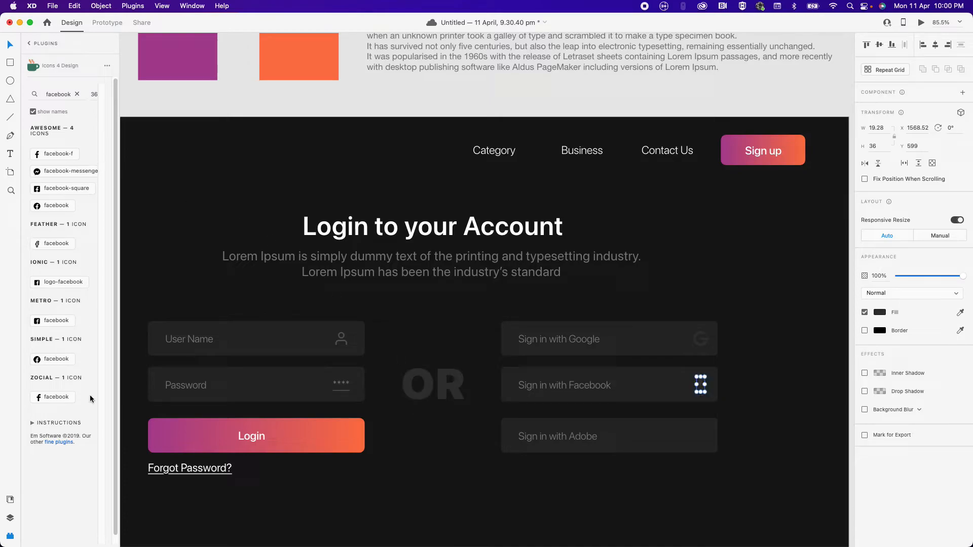
scroll(116, 160, down, 1)
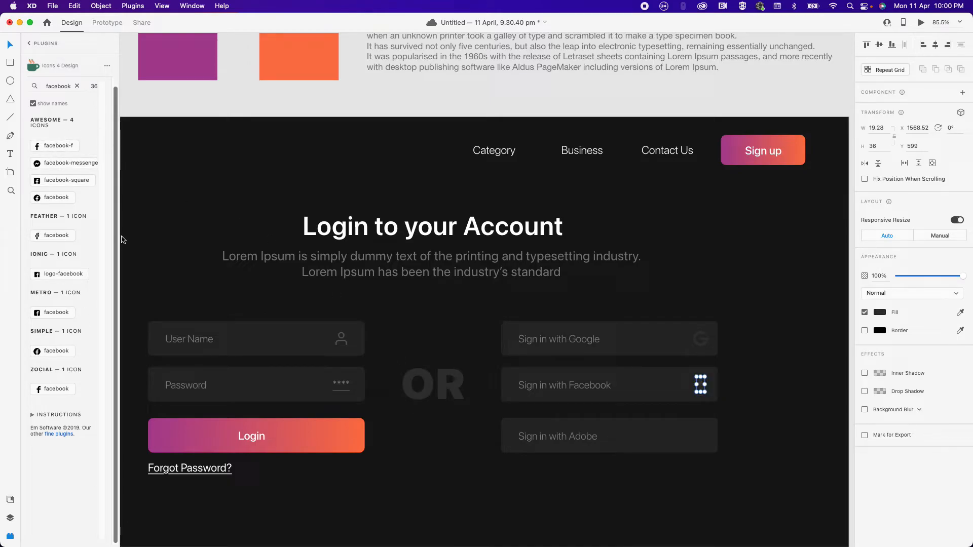
click(772, 418)
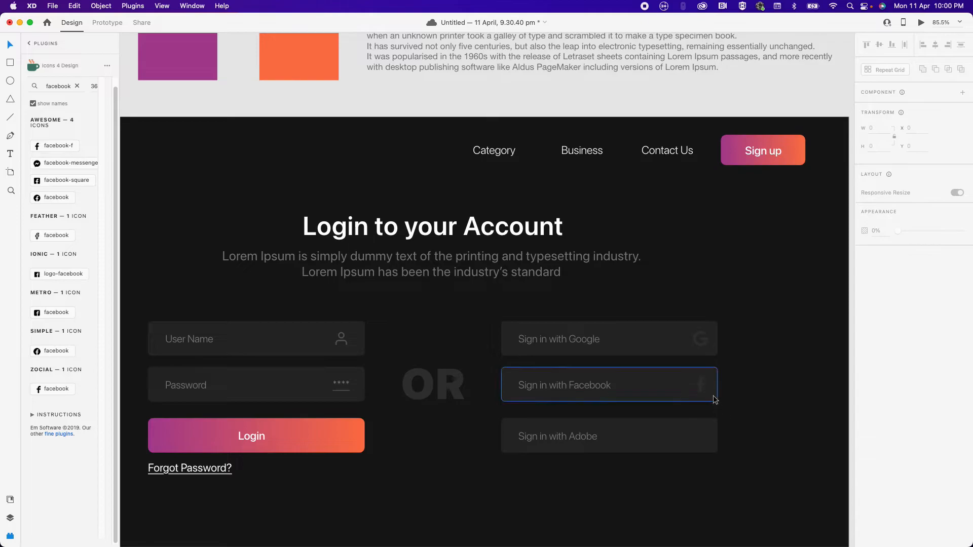
click(704, 388)
shift+click(700, 339)
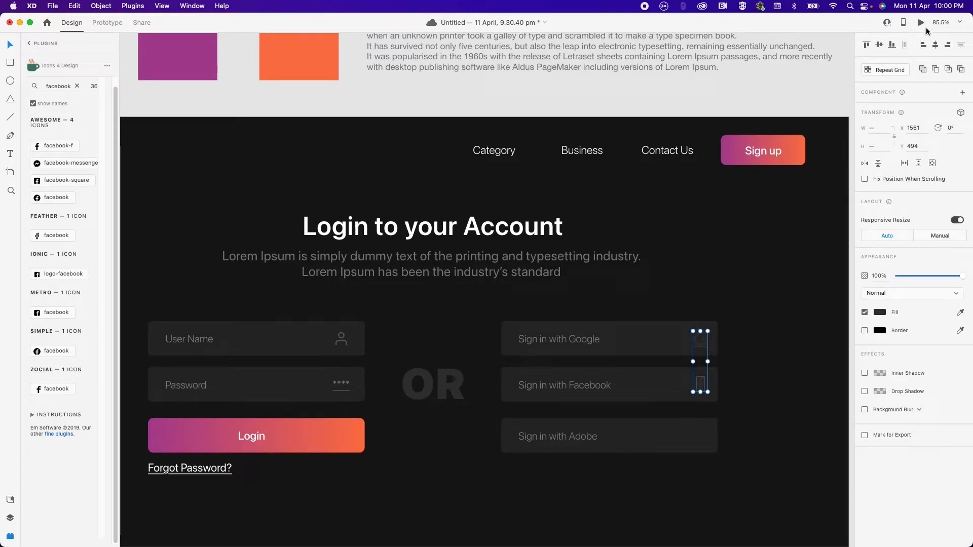
click(782, 372)
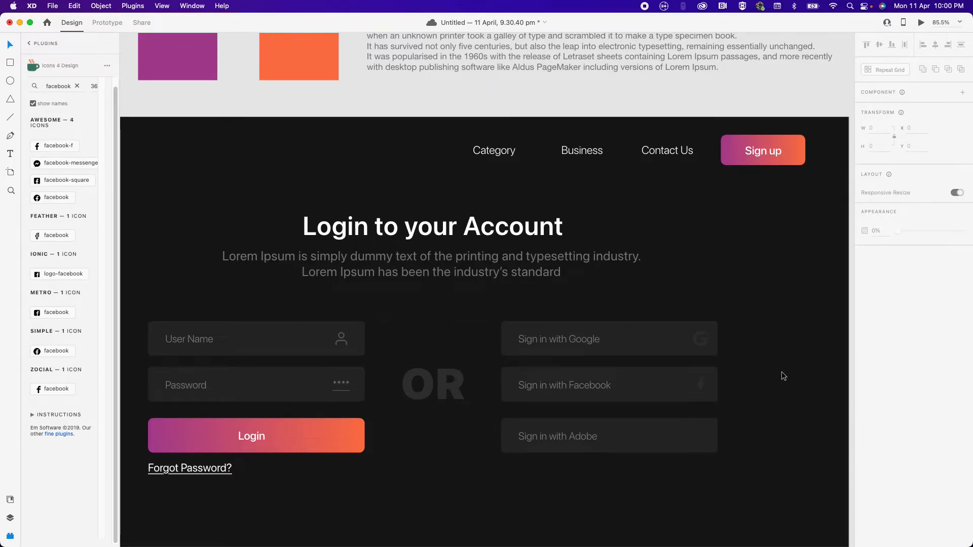
click(700, 384)
click(710, 474)
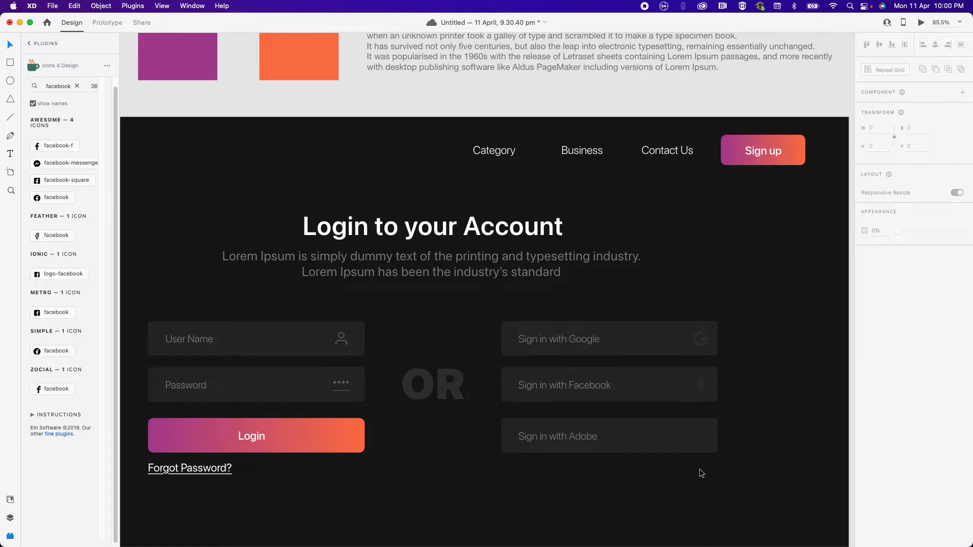
- Search the icon library for adobe
click(433, 385)
click(58, 86)
click(77, 86)
text(a)
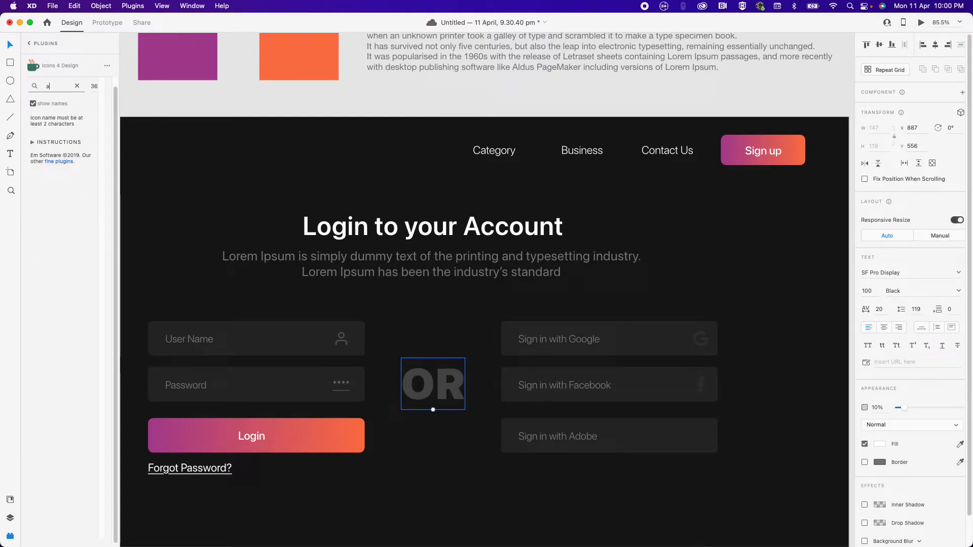
text(dobe)
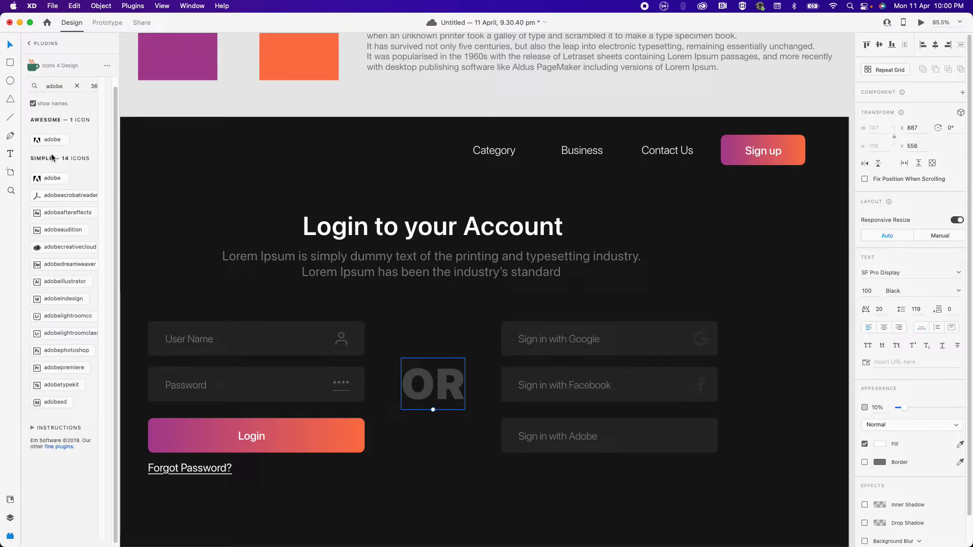
- Insert the adobe icon from the Simple set into the far end of the Sign in with Adobe field and align their vertical middles
click(61, 181)
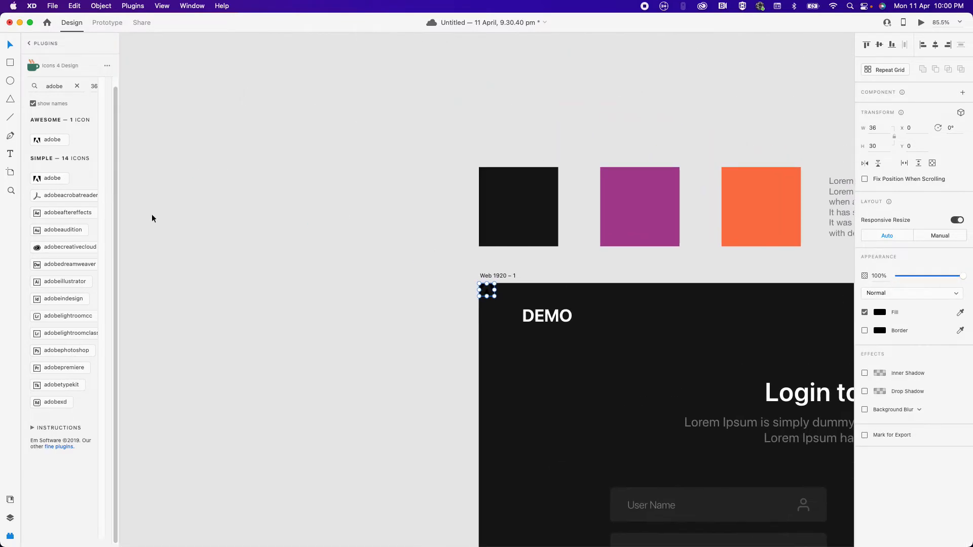
click(413, 314)
drag(494, 287, 738, 378)
scroll(725, 433, down, 5)
scroll(725, 433, right, 8)
shift+click(695, 382)
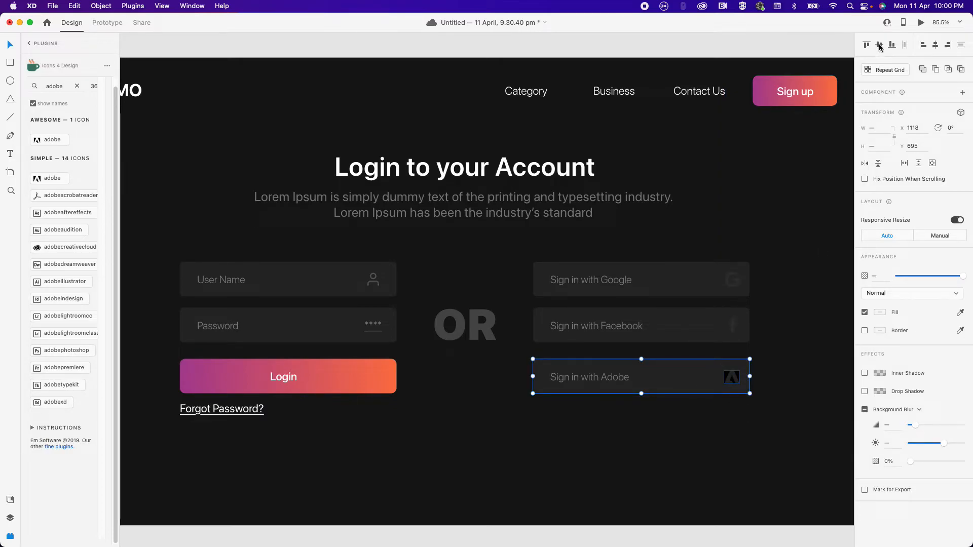
click(759, 391)
- Recolor the Adobe icon grey, centre the three sign-in icons on a common vertical axis and shift them slightly left
click(732, 377)
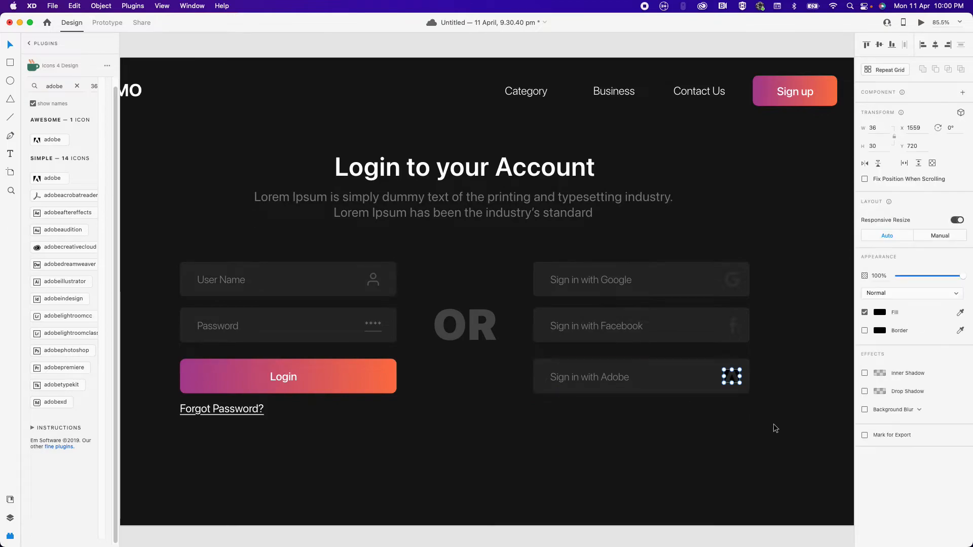
click(792, 382)
shift+click(734, 324)
shift+click(736, 278)
shift+click(711, 293)
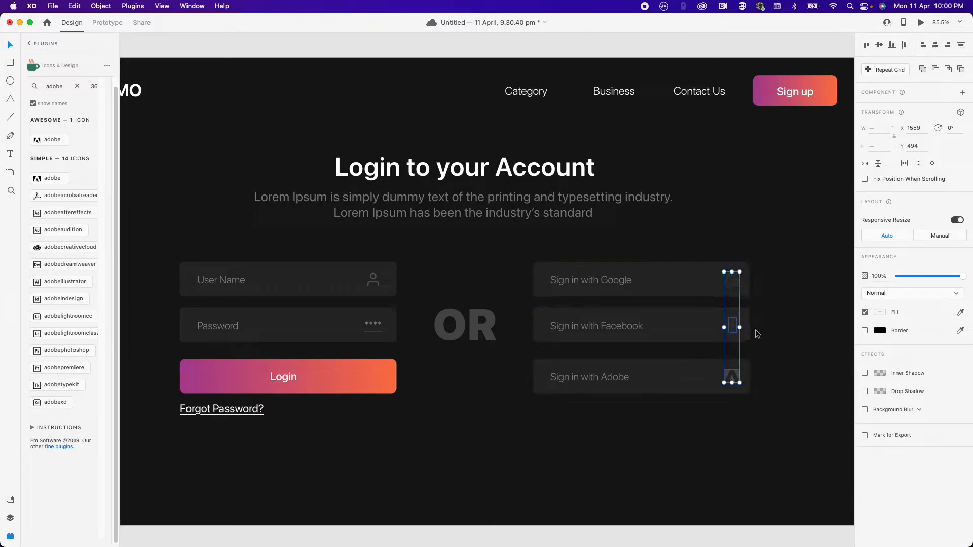
click(935, 45)
click(935, 45)
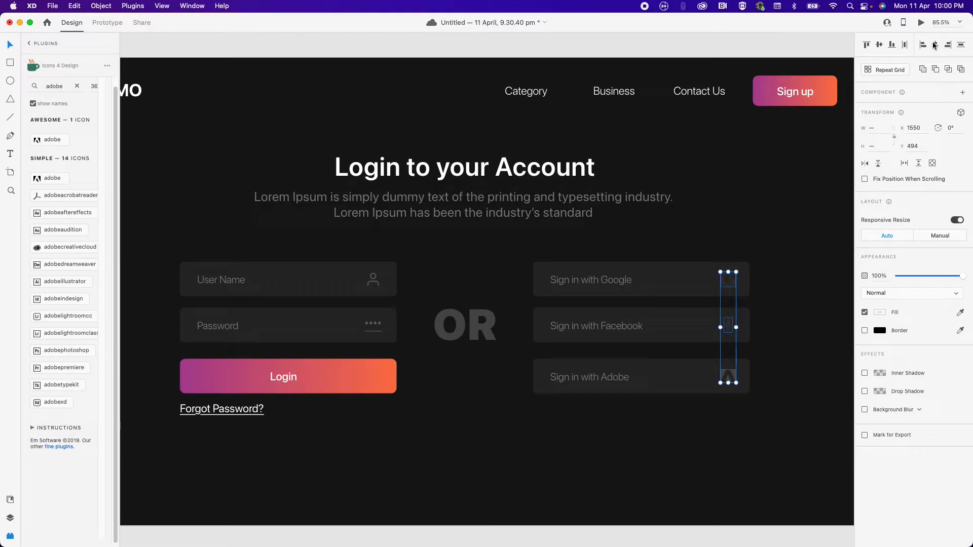
click(686, 407)
- Try 100% opacity on the Google, Facebook and Adobe sign-in labels and return them to 40%
scroll(687, 406, down, 3)
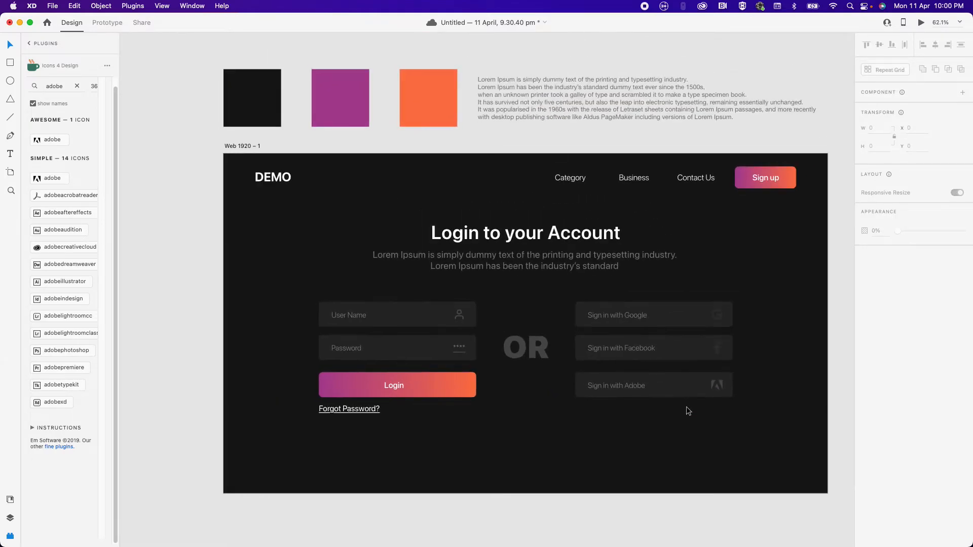
scroll(687, 406, down, 2)
scroll(687, 406, right, 2)
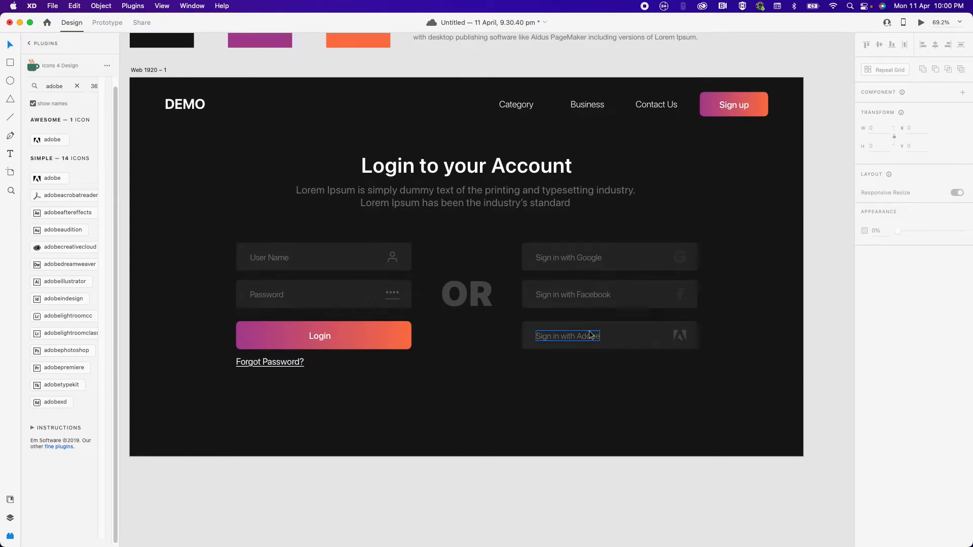
click(589, 339)
shift+click(602, 302)
click(631, 374)
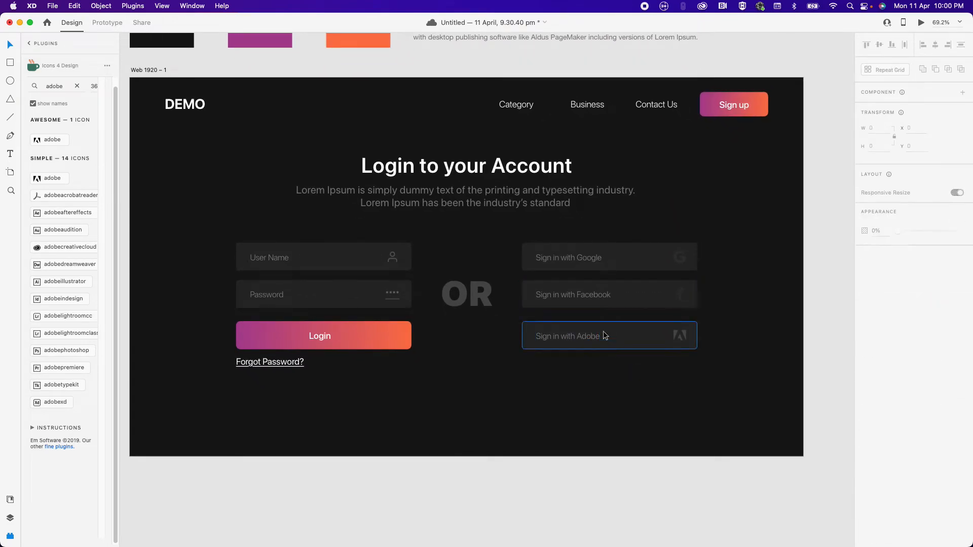
click(582, 298)
shift+click(570, 335)
shift+click(574, 258)
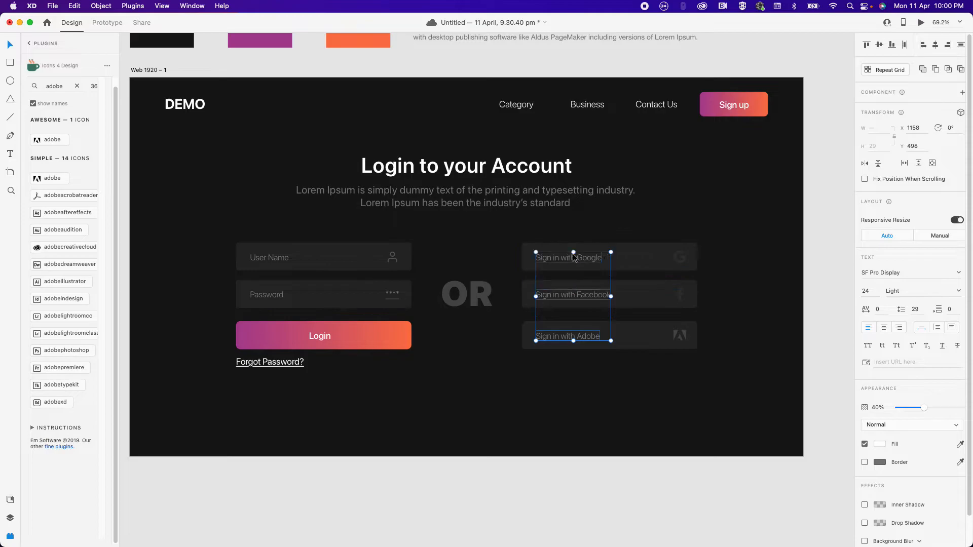
key(0)
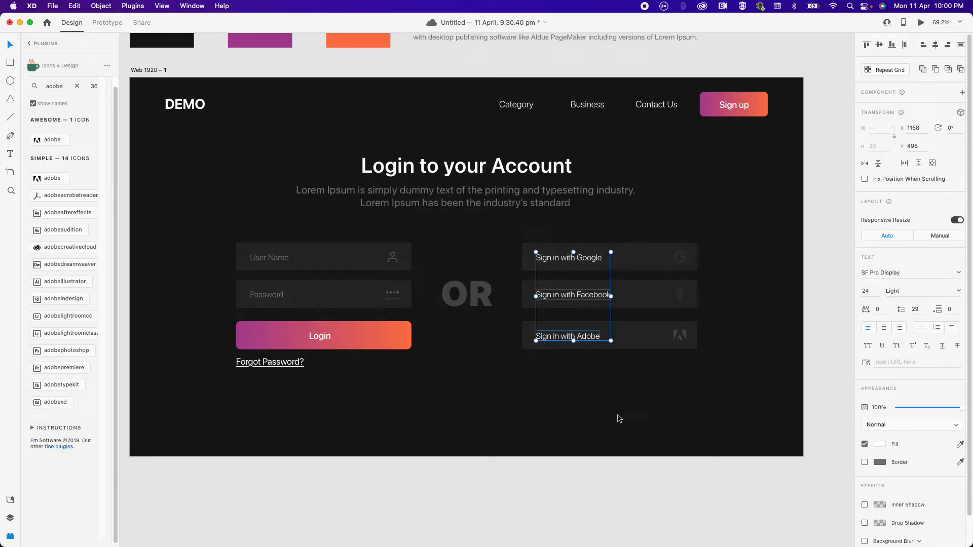
key(4)
click(645, 468)
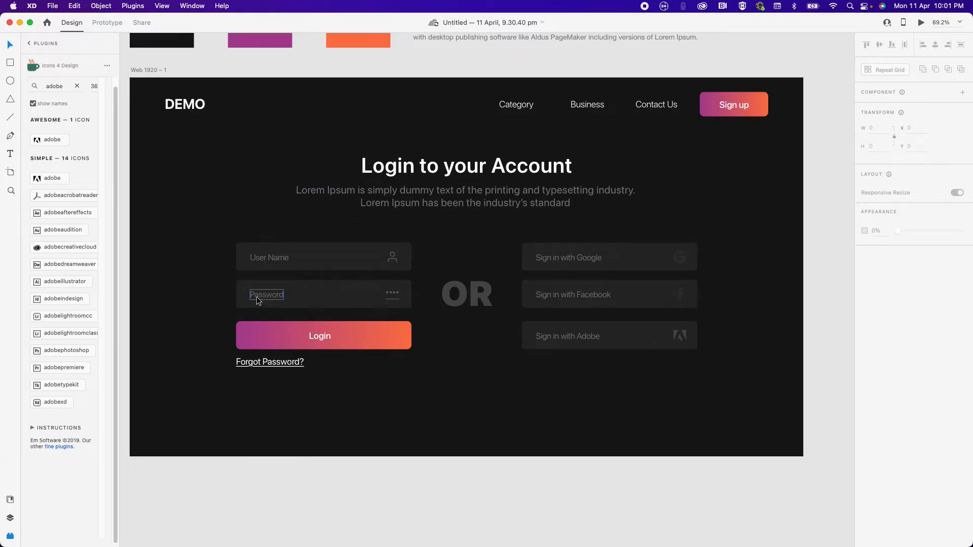
- Duplicate the Password label, move the copy near the artboard's lower edge and centre it horizontally on the artboard
drag(268, 299, 394, 416)
key(super+z)
key(super+d)
drag(275, 297, 466, 435)
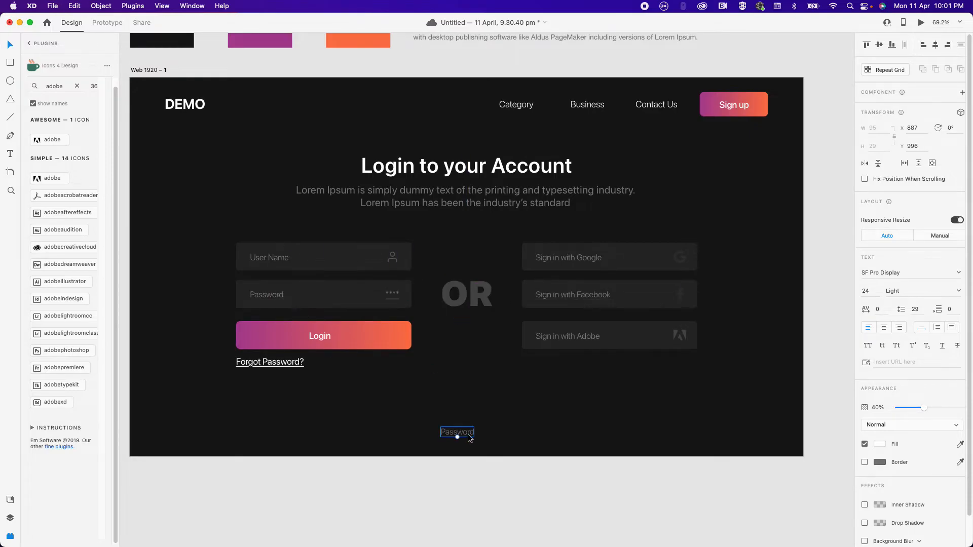
click(936, 44)
click(532, 505)
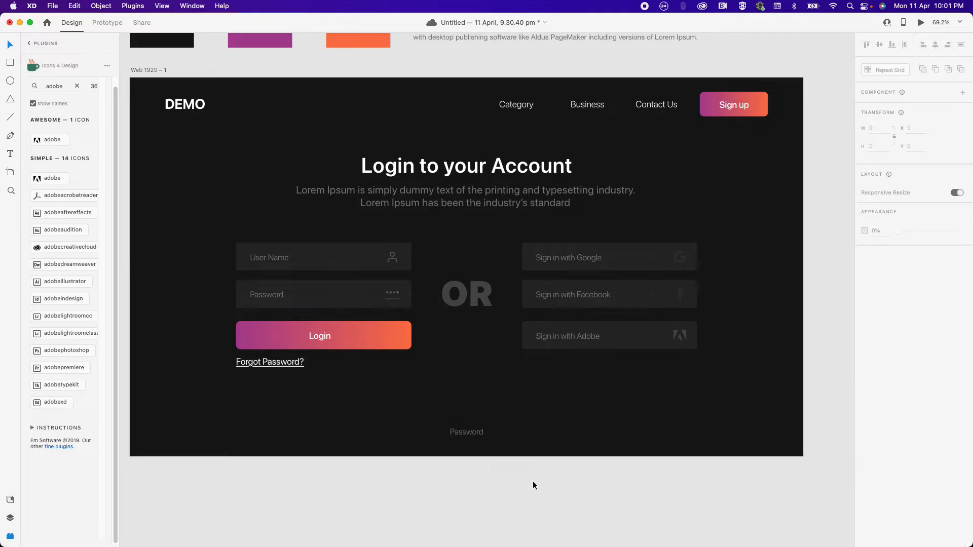
- Change the copied label's text to Copyright@DEMO2022 and centre it horizontally on the artboard
double_click(474, 432)
text(C)
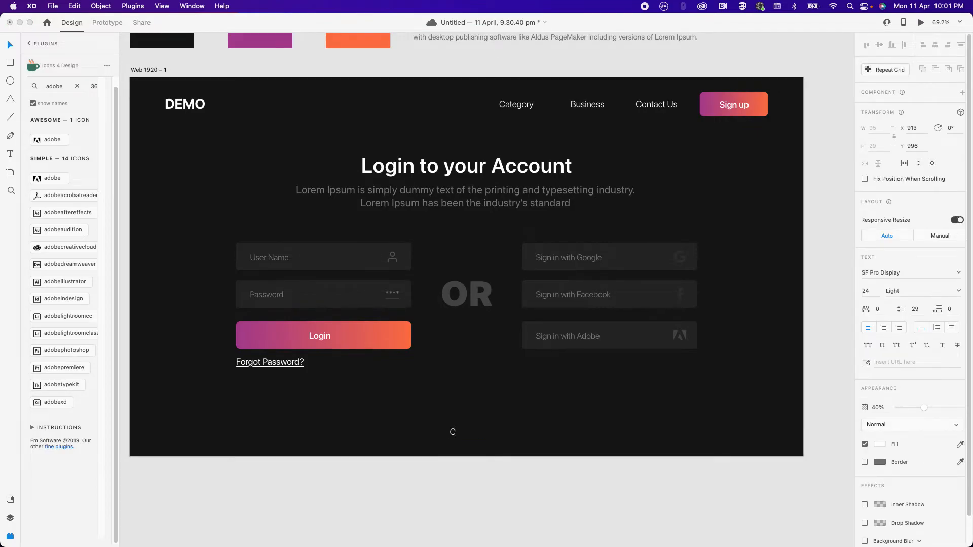
text(opyright@DEMO2022)
key(Escape)
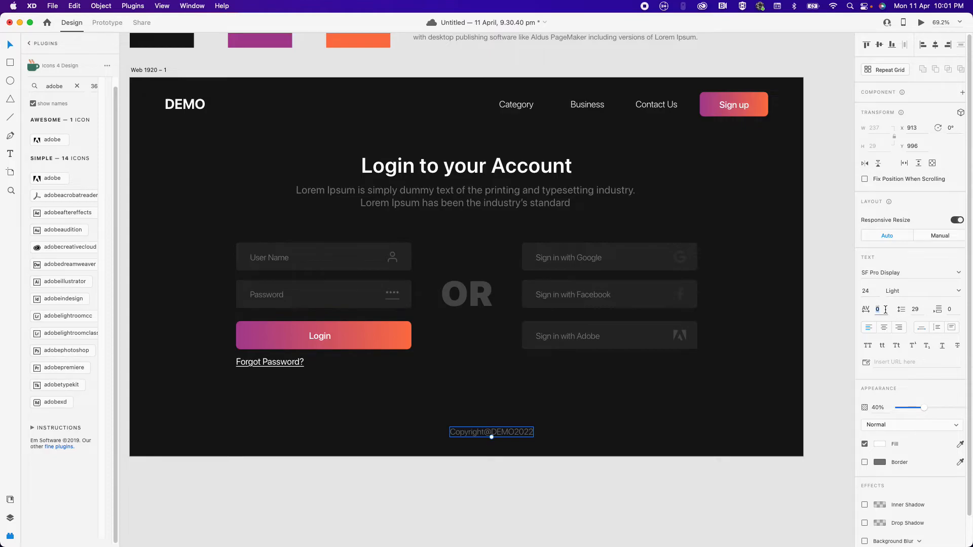
key(Return)
click(935, 47)
click(589, 525)
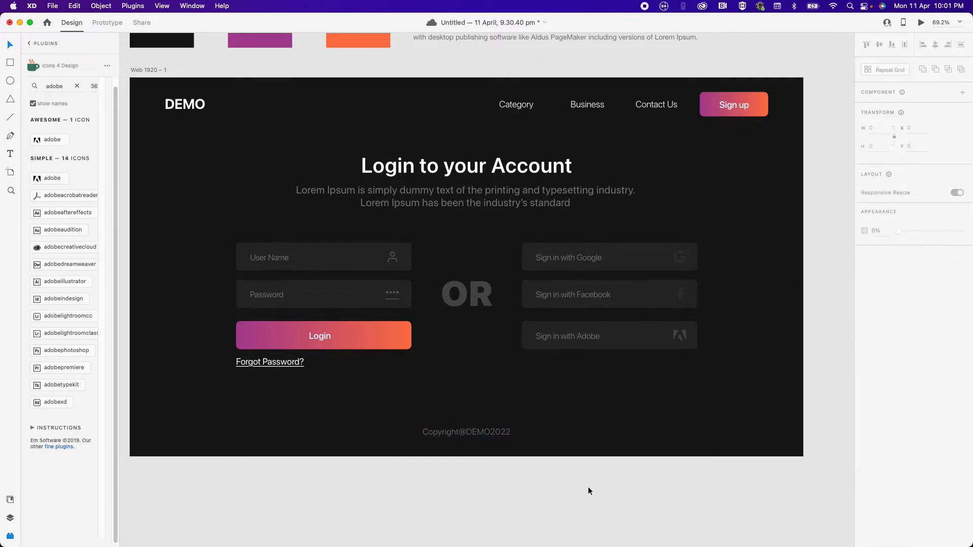
- Rename the Web 1920 – 1 artboard as Dark Mode
scroll(588, 489, left, 3)
scroll(586, 494, down, 3)
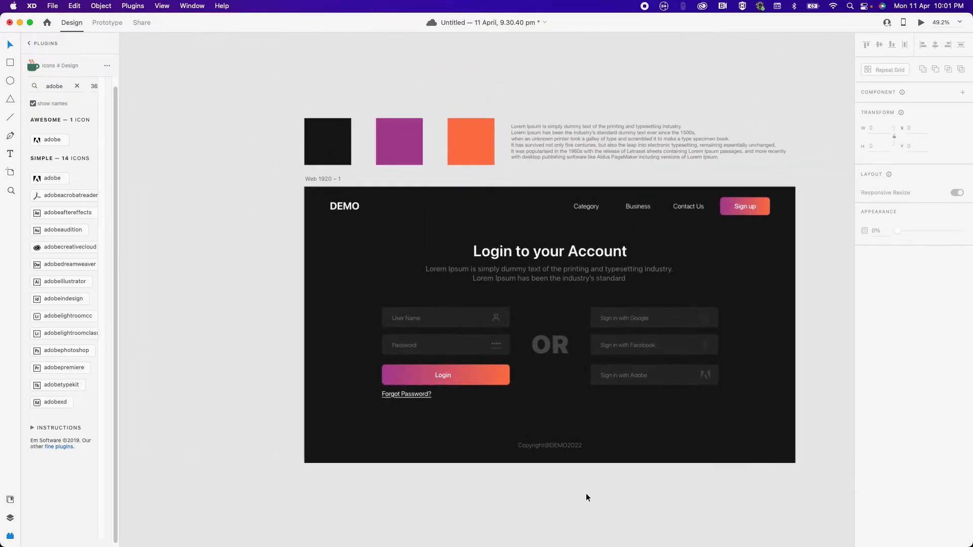
scroll(585, 497, right, 5)
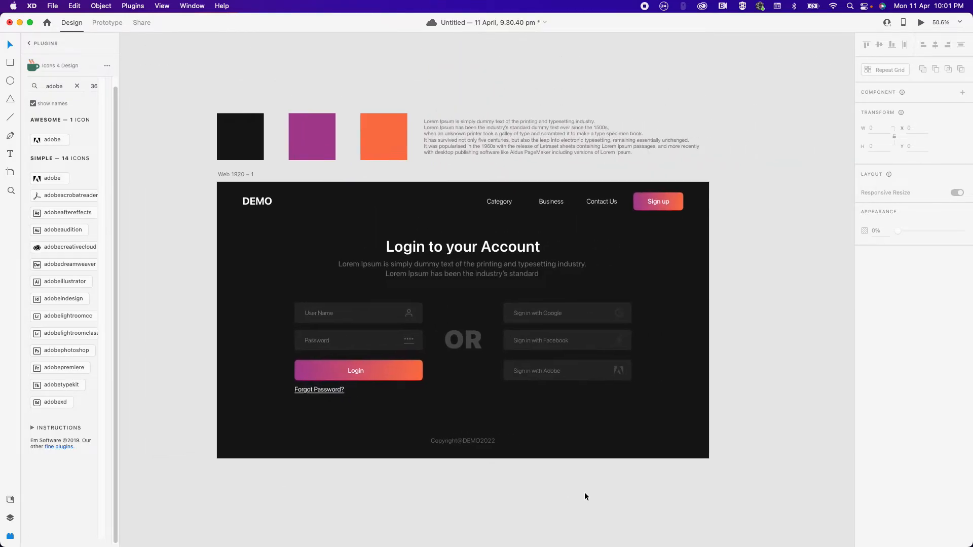
double_click(218, 170)
text(Dark Mode)
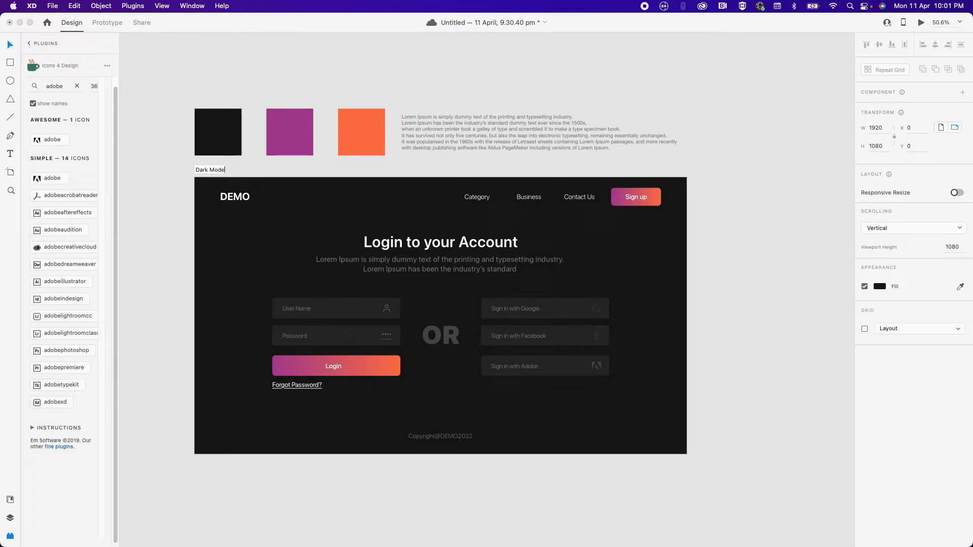
key(Return)
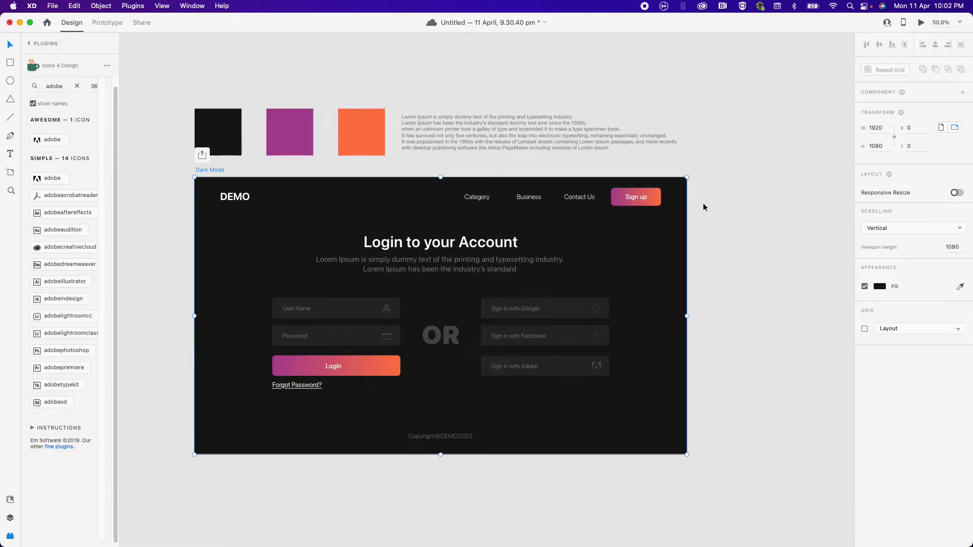
click(746, 293)
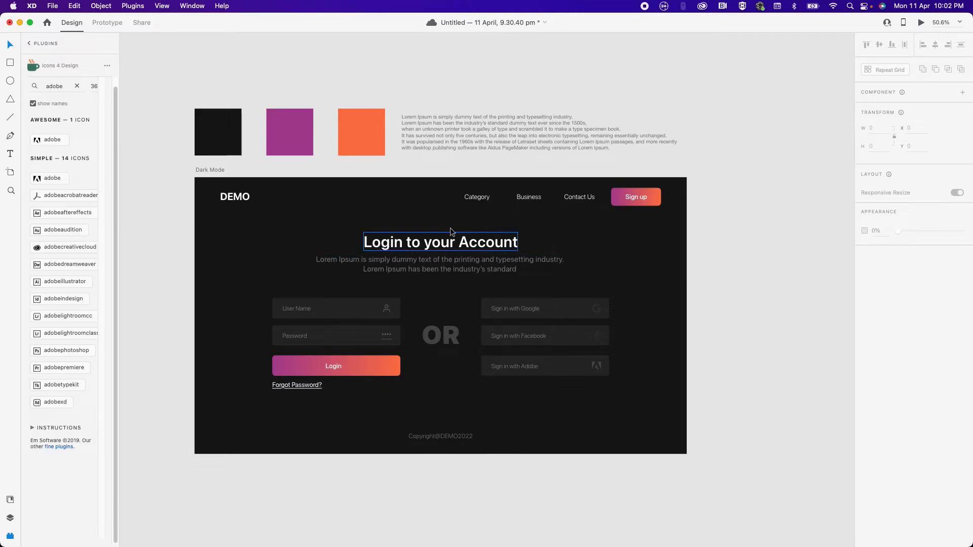
- Draw a rectangle about 236 by 51 and place it below the DEMO logo, flush with the logo's left edge
key(r)
drag(387, 193, 450, 206)
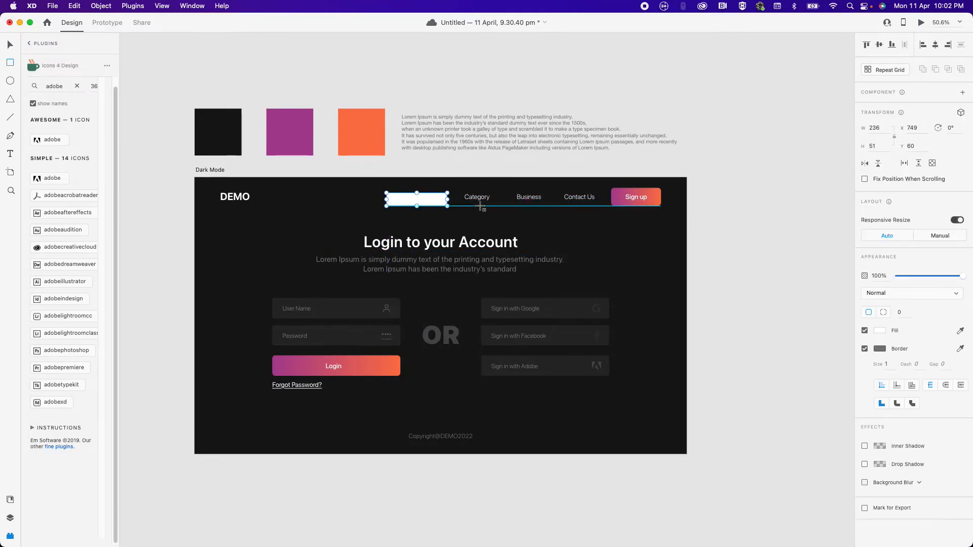
click(935, 44)
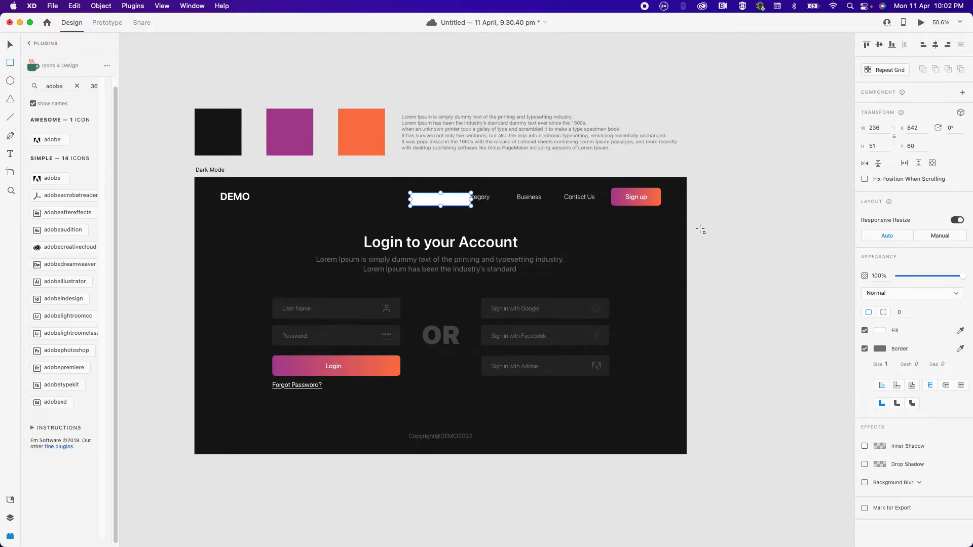
key(v)
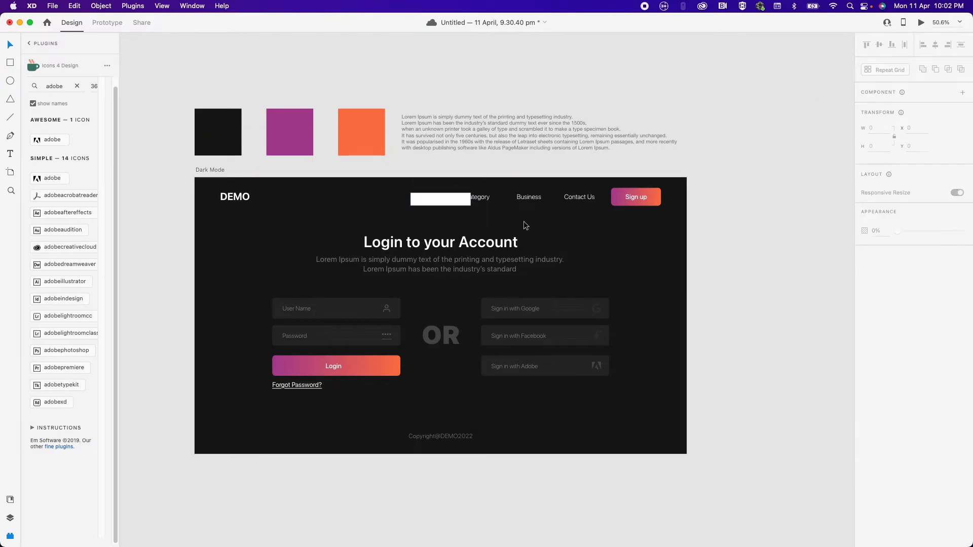
drag(457, 206, 268, 234)
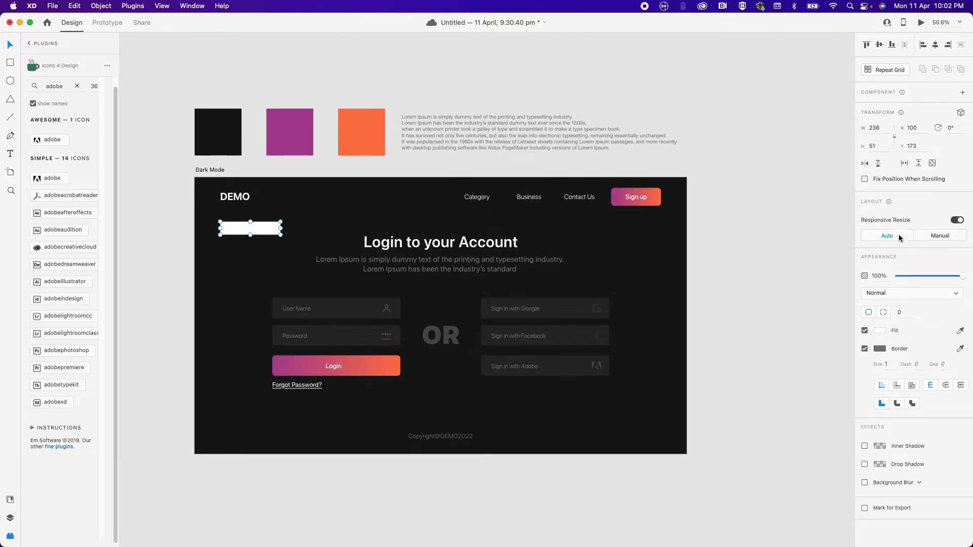
- Set the new header rectangle's height to 60 and its corner radius to 50
click(884, 149)
text(60)
key(Return)
click(911, 313)
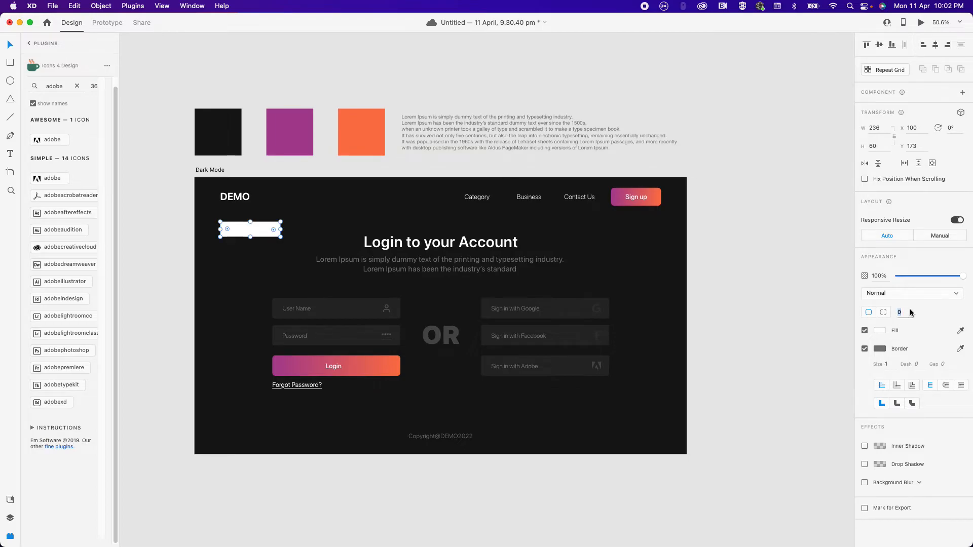
text(50)
key(Return)
click(669, 289)
- Fill the rounded rectangle with the colour sampled from the User Name field and remove its border
click(274, 237)
key(i)
click(320, 308)
click(788, 293)
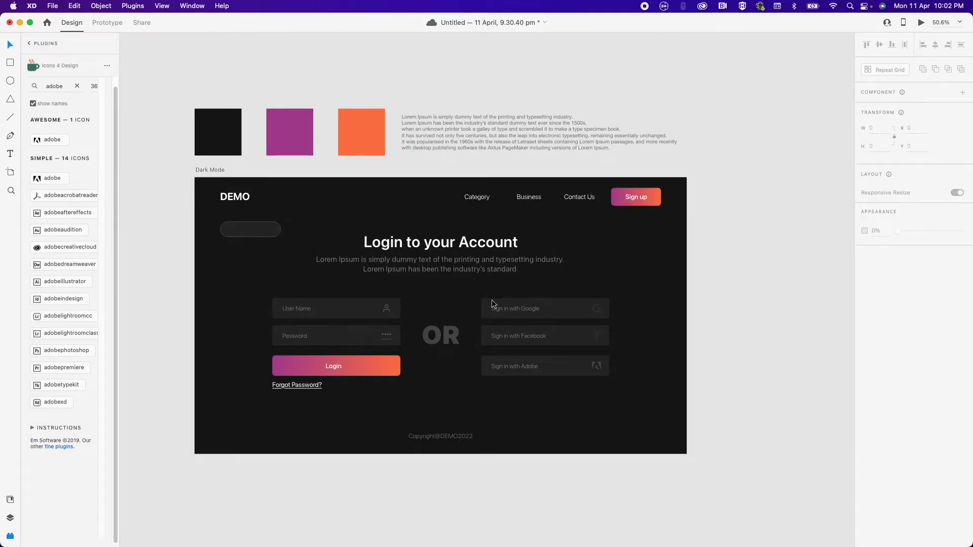
scroll(461, 297, up, 5)
scroll(461, 297, left, 7)
scroll(461, 297, down, 4)
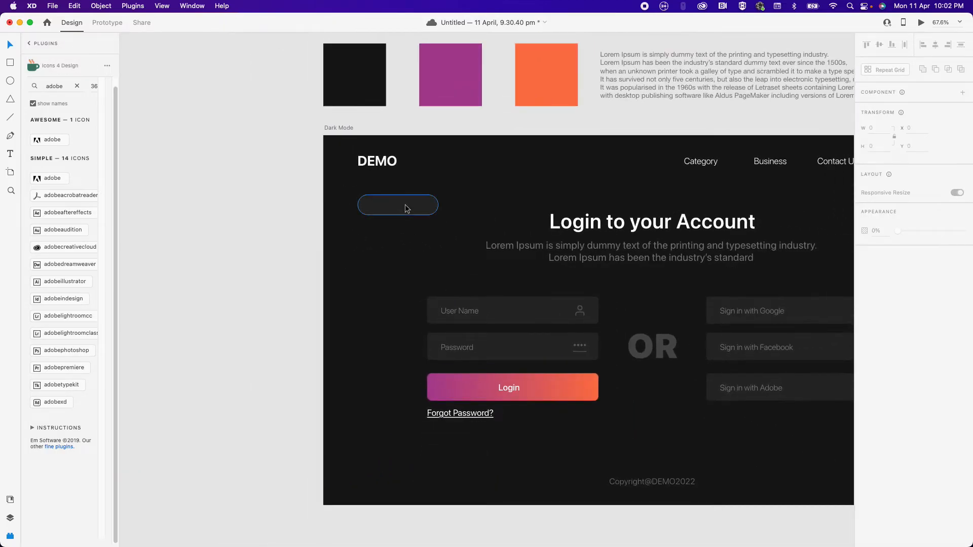
click(406, 204)
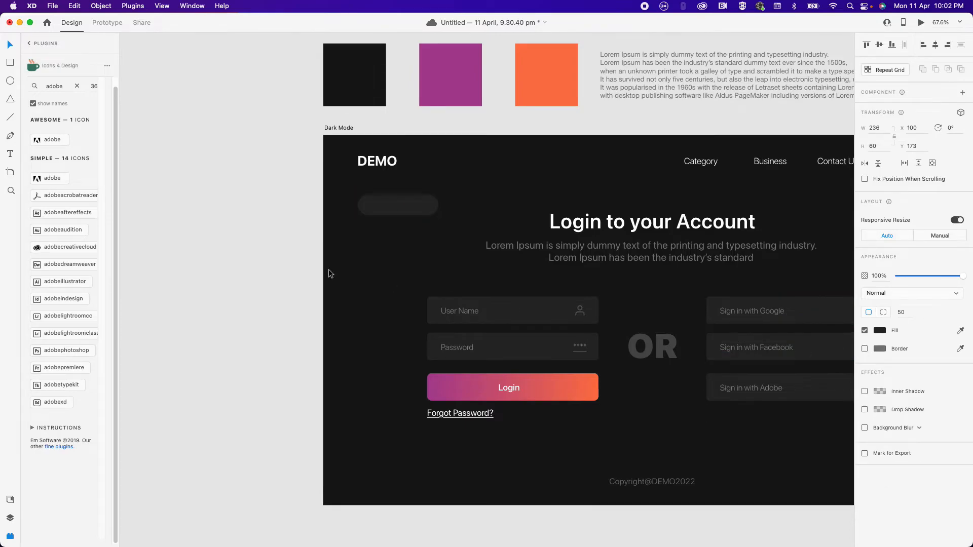
- Duplicate the rounded rectangle in place, narrow the copy to about 83 wide from its right side, and fill it with #FFFFFF
click(421, 208)
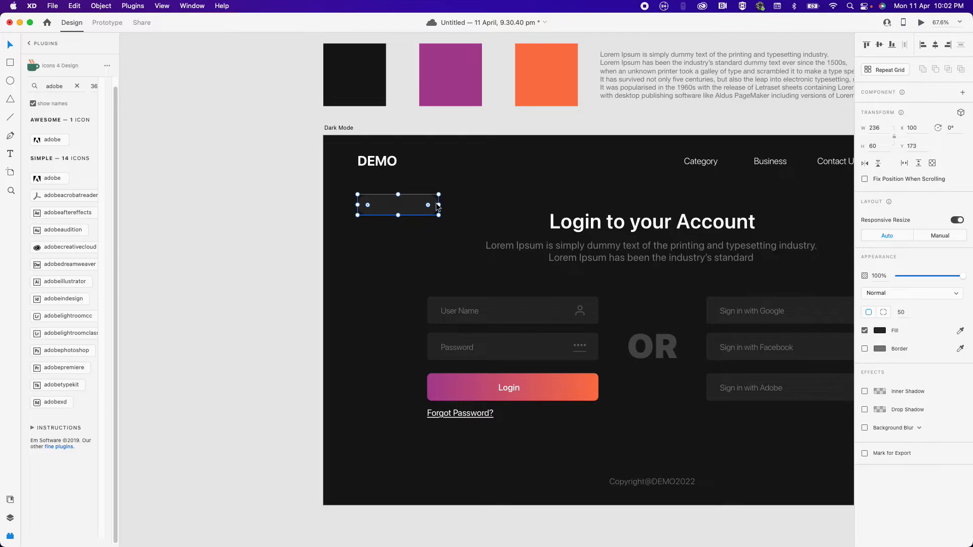
drag(438, 205, 386, 205)
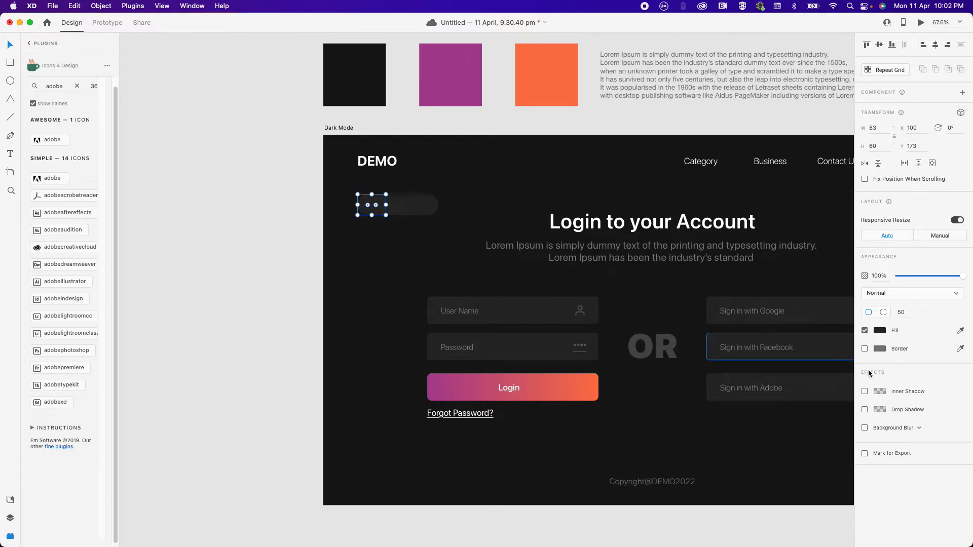
click(880, 330)
drag(827, 344, 724, 234)
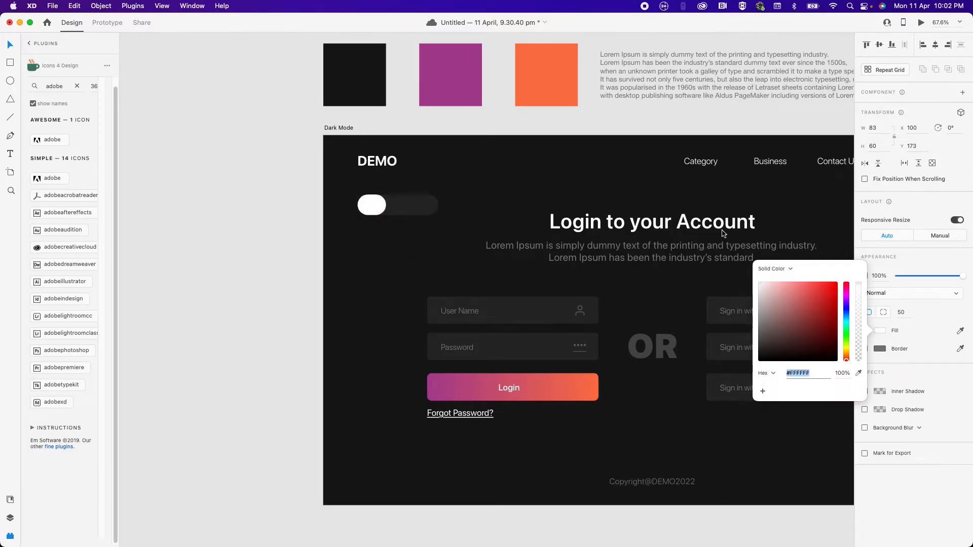
click(217, 261)
- Resize the white shape to a 40 by 40 circle
click(369, 209)
click(873, 128)
text(60)
key(Return)
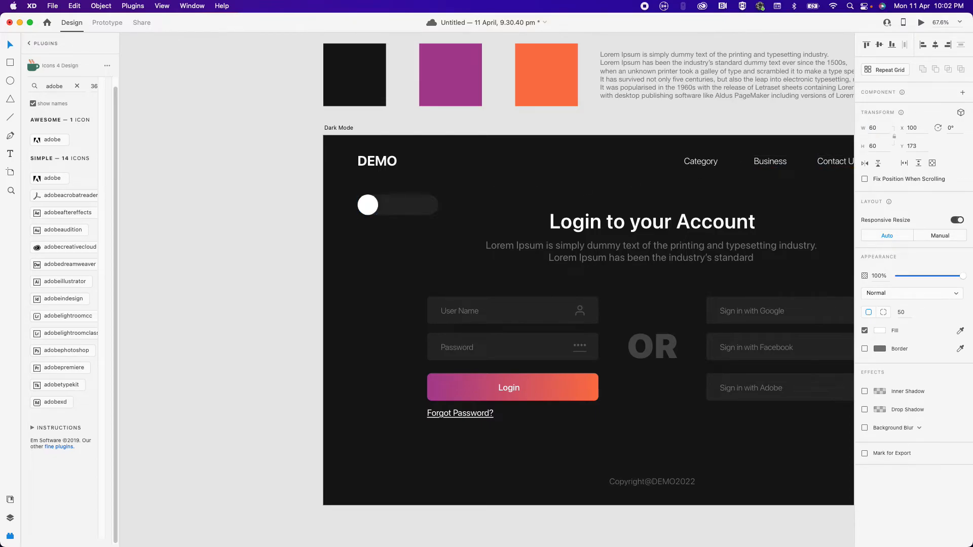
click(874, 127)
text(4)
key(Return)
- Align the white circle vertically to the middle of the dark pill behind it
double_click(364, 204)
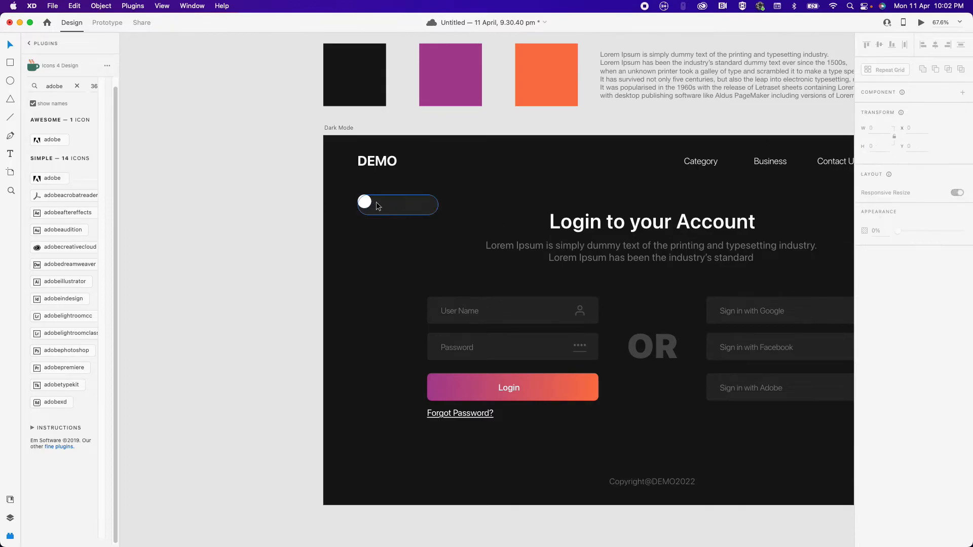
shift+click(415, 207)
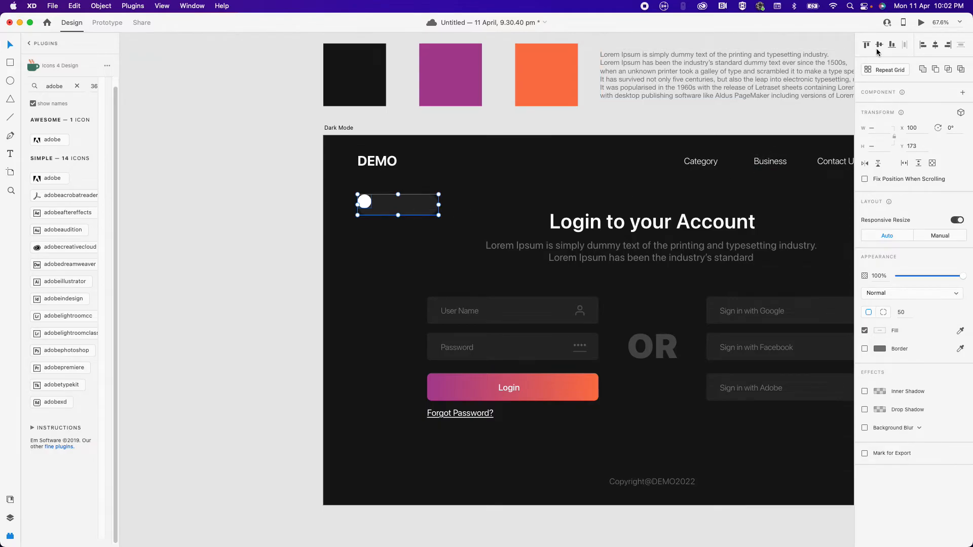
click(379, 260)
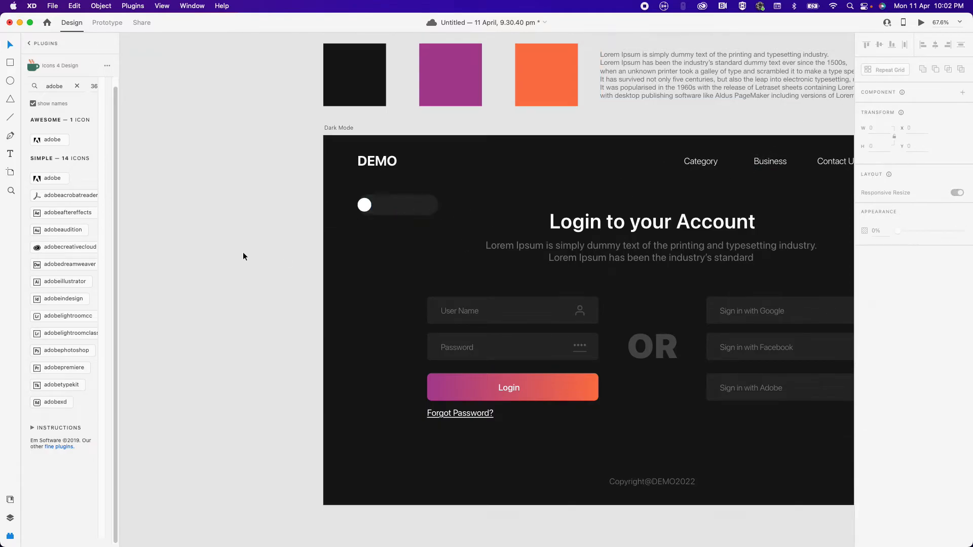
- Nudge the white circle horizontally to X 112, leaving a 12 px gap from the pill's left edge
scroll(377, 257, up, 2)
scroll(377, 257, up, 3)
double_click(360, 153)
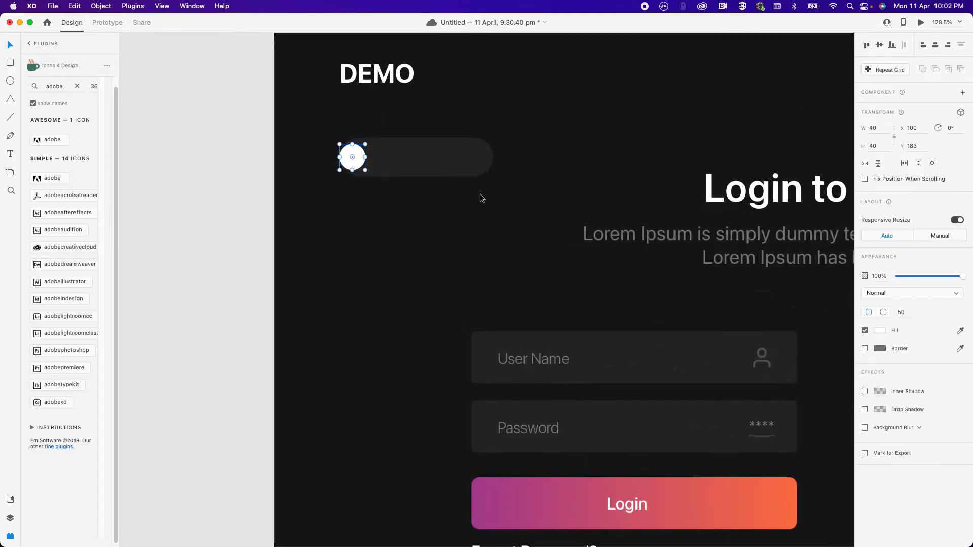
key(shift+Right)
key(shift+Right)
key(Left)
key(Left)
key(Left)
key(Left)
key(Left)
key(Left)
key(Left)
key(Left)
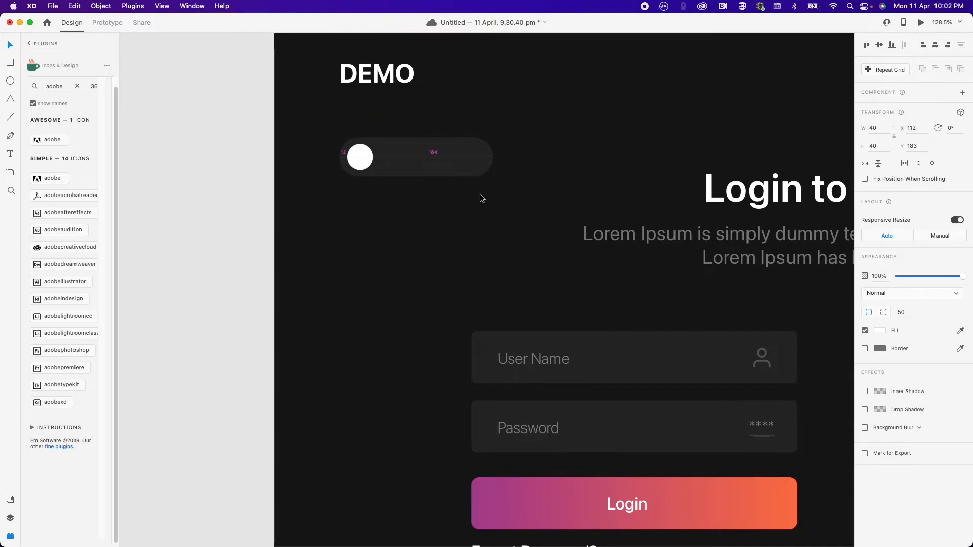
click(431, 193)
- Duplicate the Category label and place the copy inside the pill, just right of the white circle
click(427, 171)
scroll(429, 177, right, 4)
scroll(429, 177, down, 1)
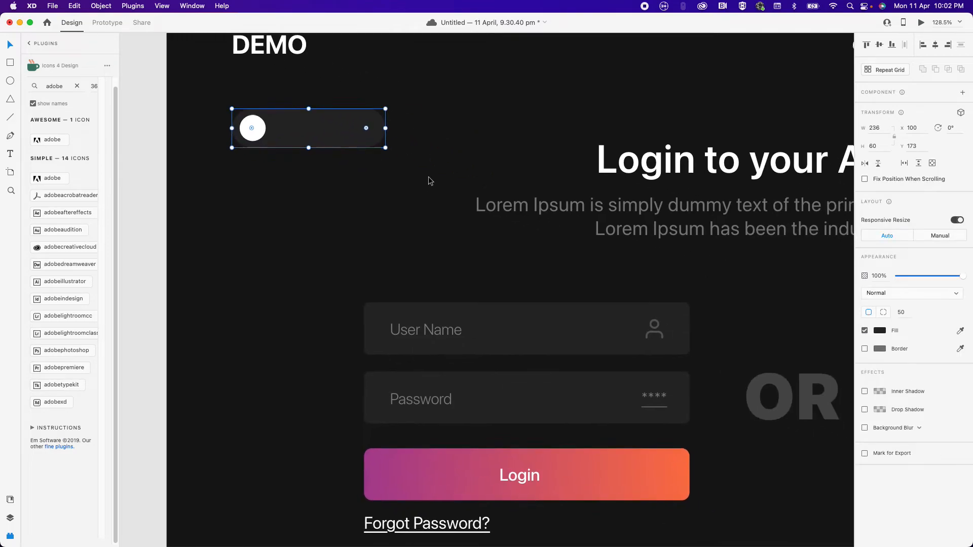
scroll(429, 181, down, 5)
click(628, 479)
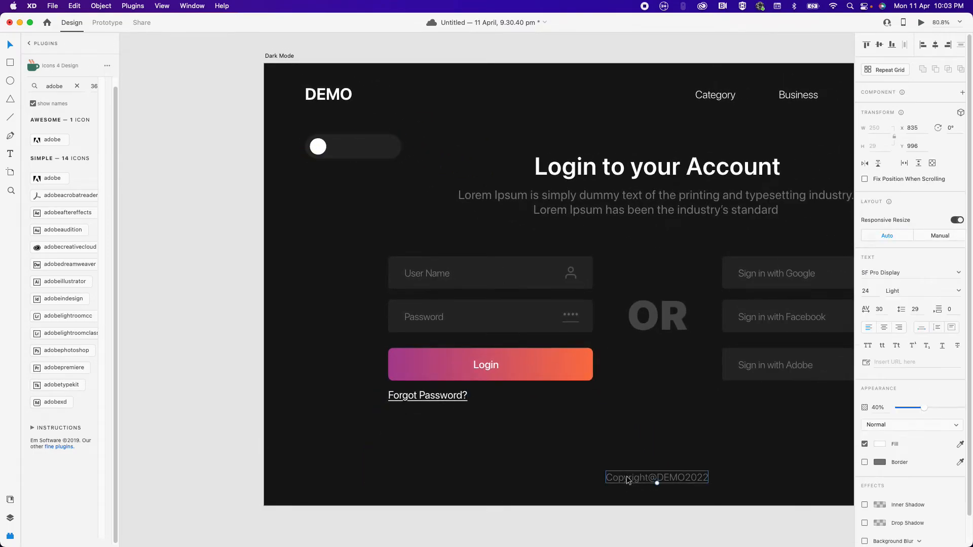
click(706, 93)
key(super+c)
key(super+v)
drag(698, 97, 344, 148)
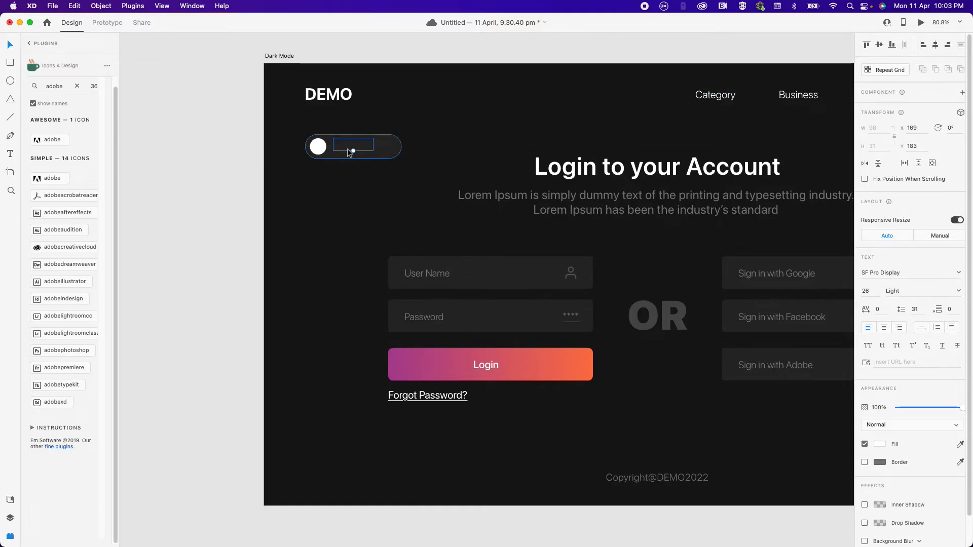
- Change the copied label's text to Drak Mode
key(Return)
text(Drak)
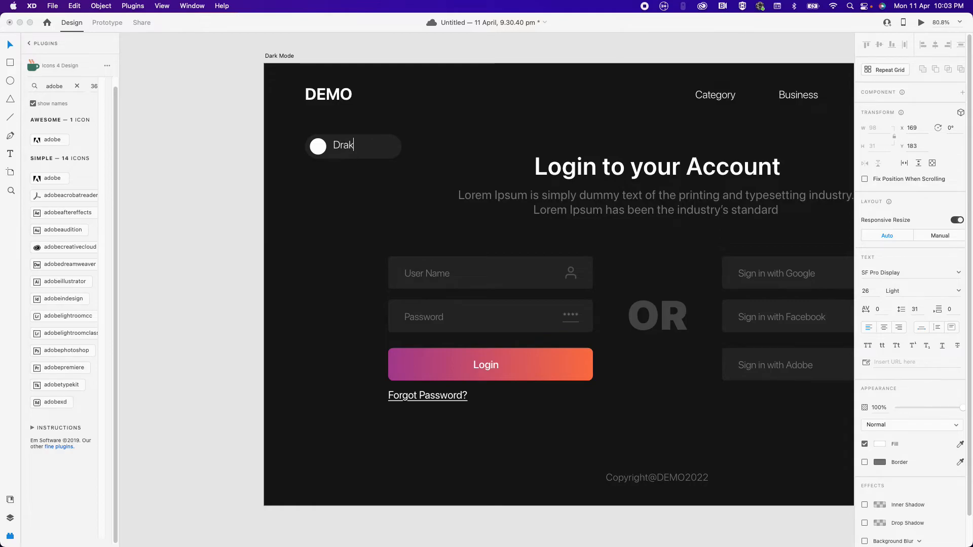
text( Mode)
key(Escape)
click(165, 179)
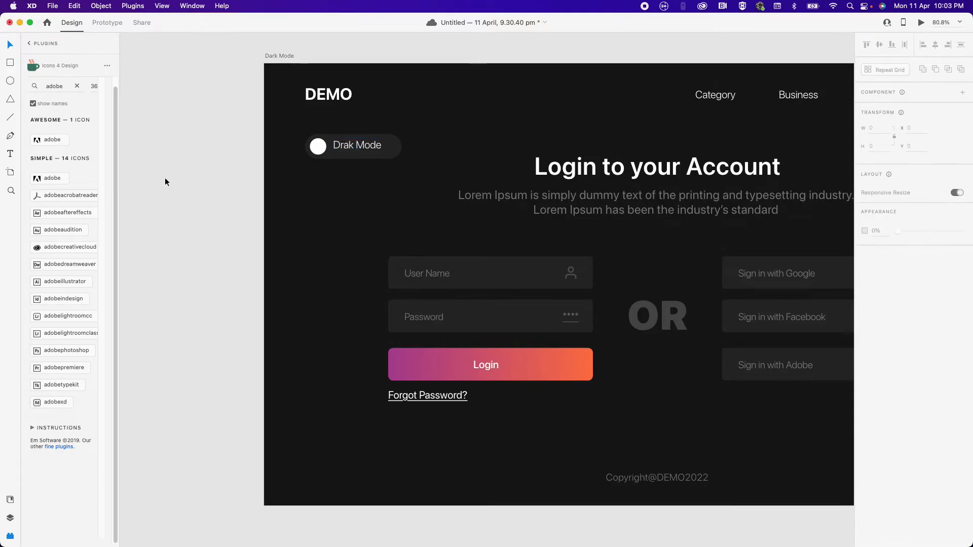
- Align the white circle, the label and the pill vertically to their middles
click(319, 147)
shift+click(361, 147)
shift+click(394, 153)
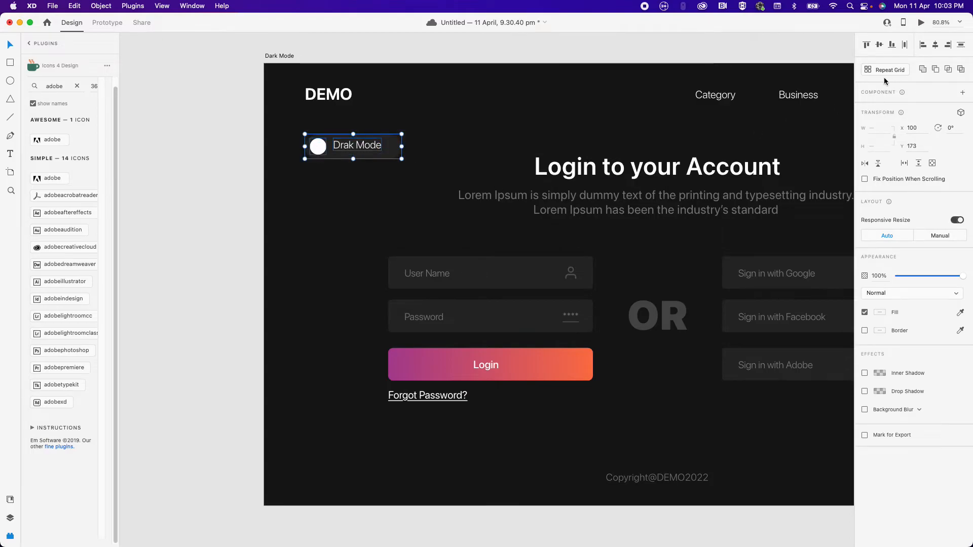
click(197, 209)
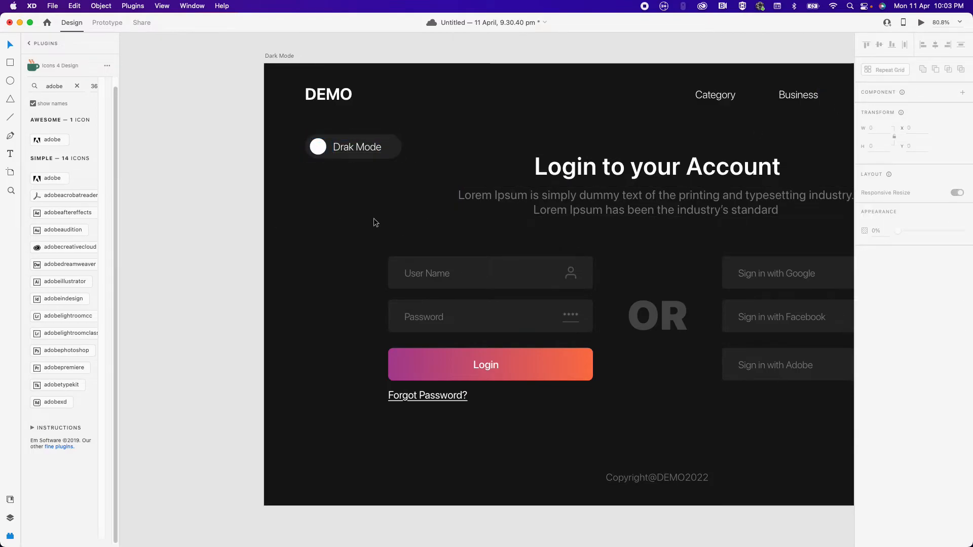
- Change the toggle label's text to Light Mode
scroll(373, 218, right, 3)
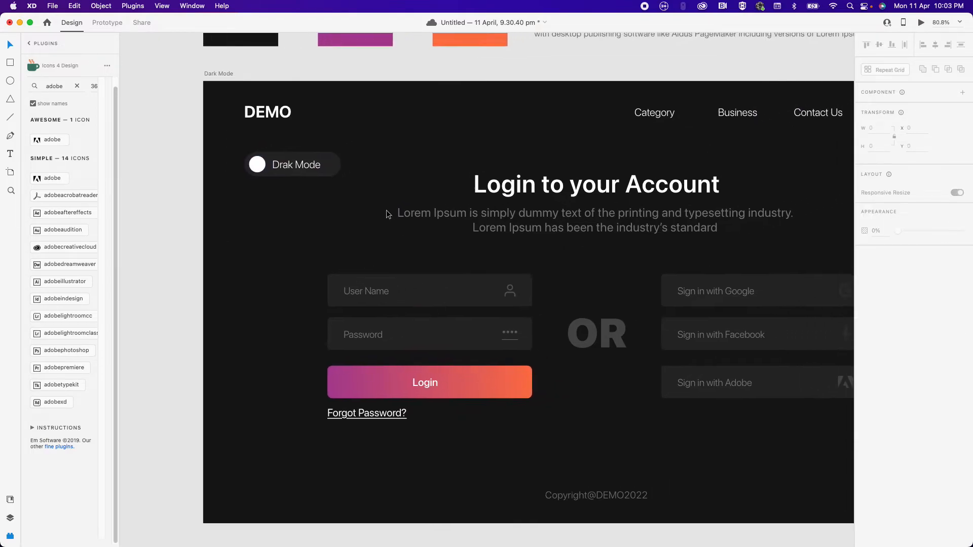
double_click(301, 170)
key(BackSpace)
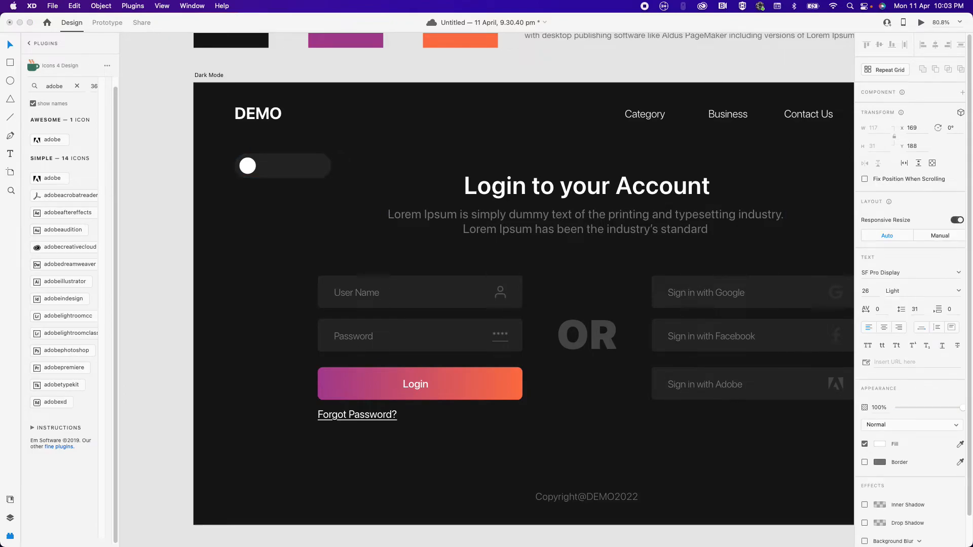
text(Drak Mode)
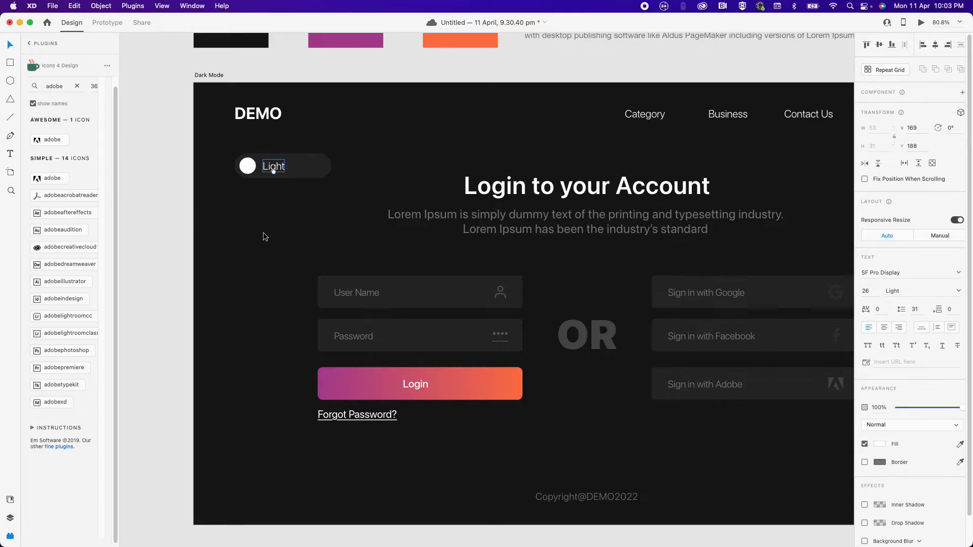
key(super+a)
text(Light Mode)
key(Escape)
key(Escape)
key(Escape)
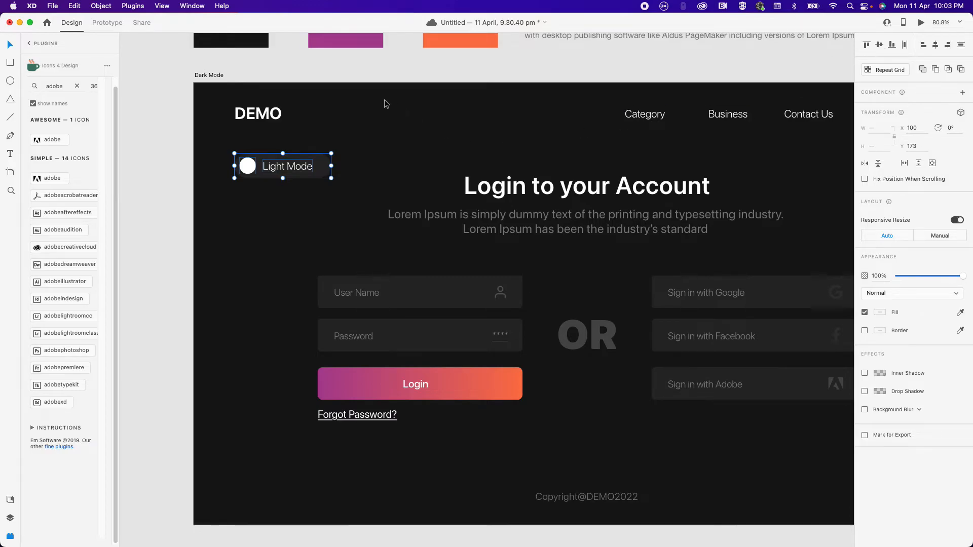
key(Escape)
- Duplicate the Dark Mode artboard beside the original
scroll(558, 264, down, 5)
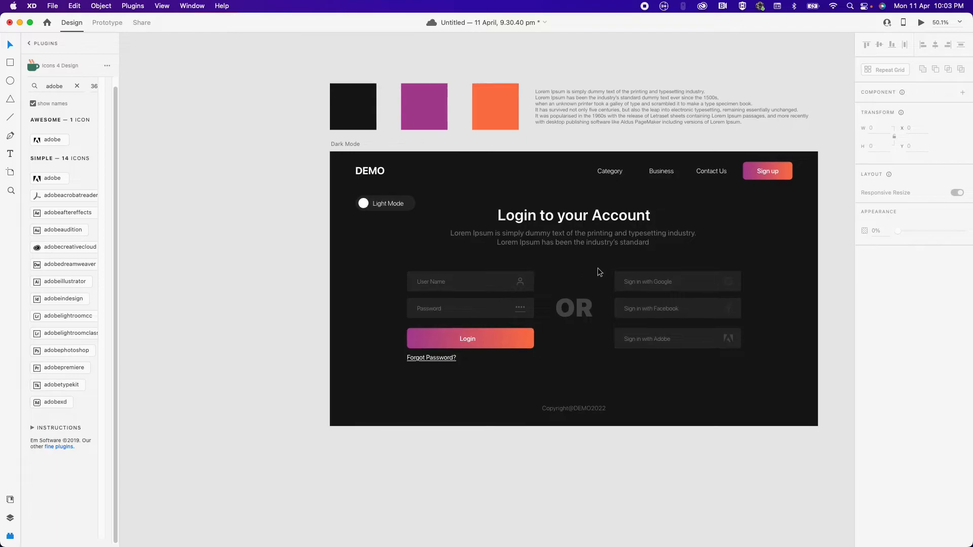
scroll(596, 268, right, 5)
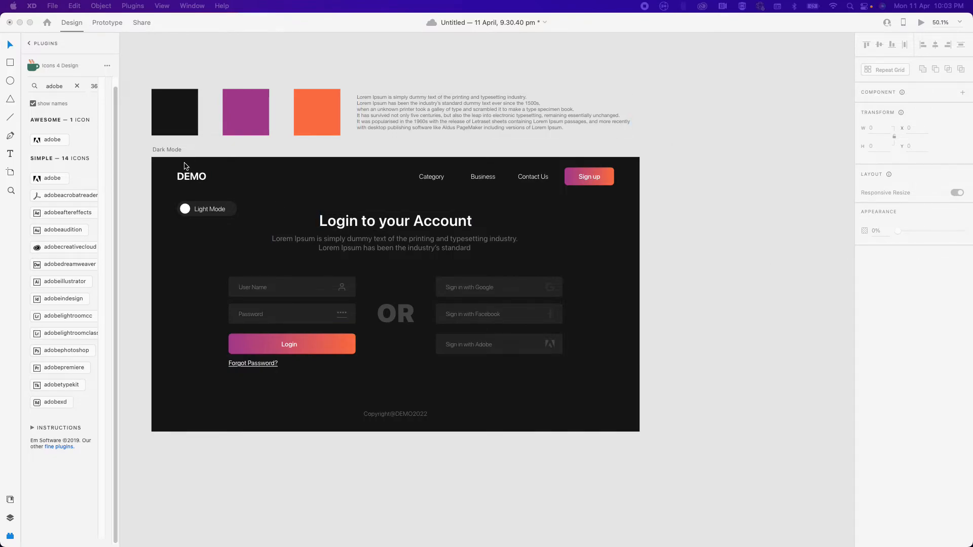
click(174, 153)
click(175, 154)
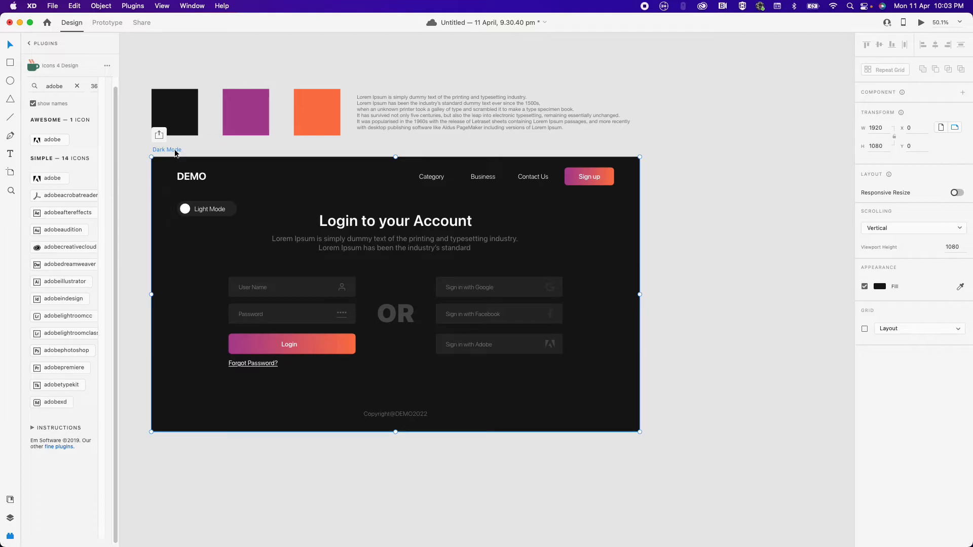
key(super+d)
scroll(724, 358, right, 10)
scroll(808, 274, down, 5)
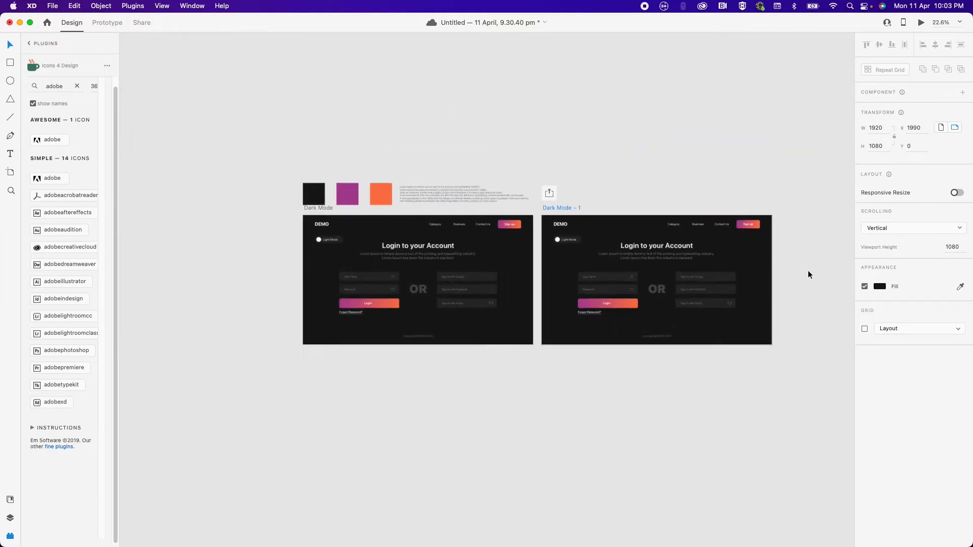
- Set the duplicated artboard's background fill to #FFFFFF
scroll(808, 275, up, 3)
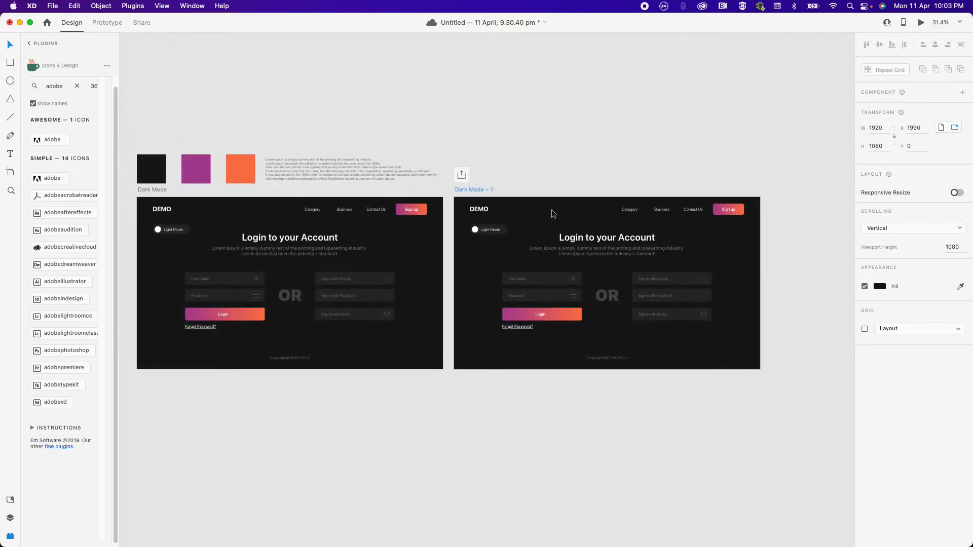
click(877, 288)
drag(761, 270, 745, 220)
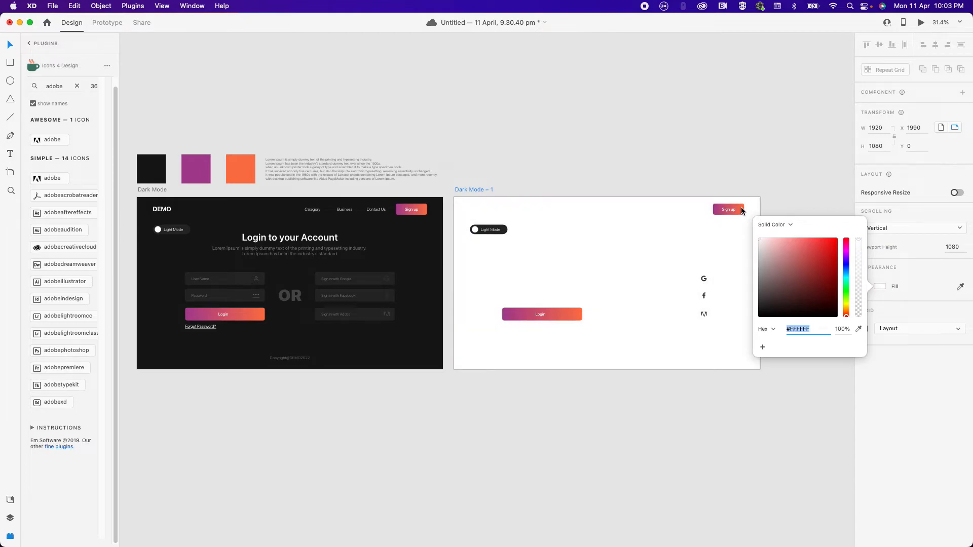
click(736, 164)
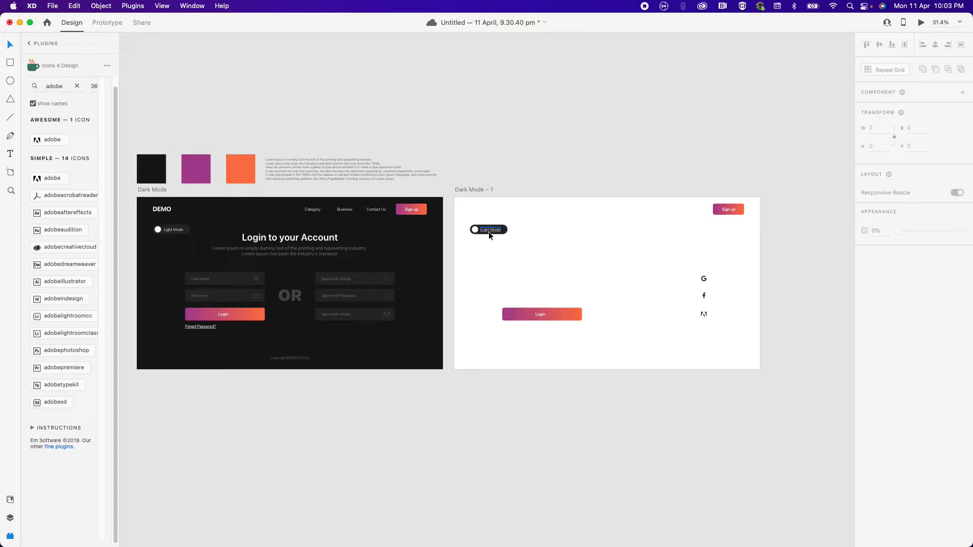
- Change the toggle label on the white artboard to Dark Mode
scroll(489, 232, up, 5)
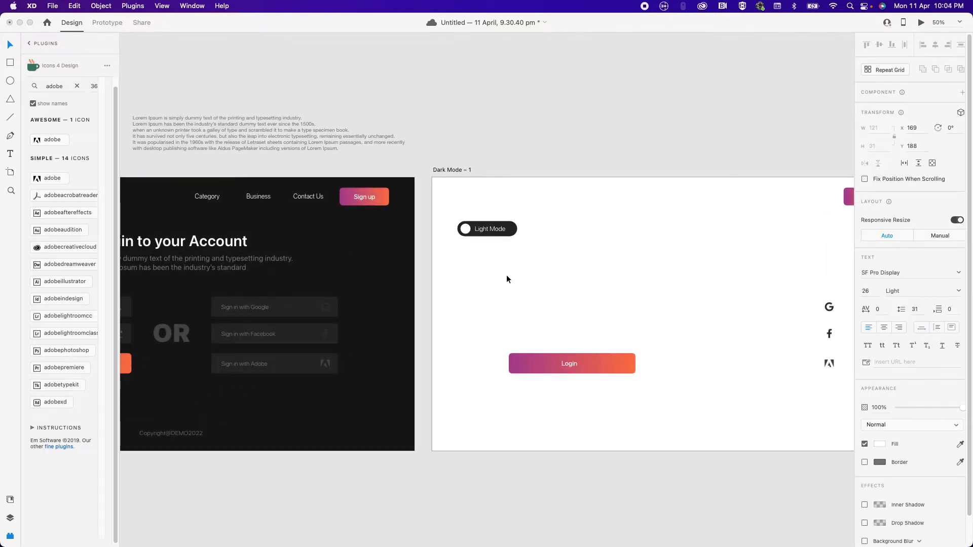
key(shift+alt+Left)
key(BackSpace)
text(Dra)
text(k)
key(BackSpace)
key(BackSpace)
key(BackSpace)
text(ark)
key(Escape)
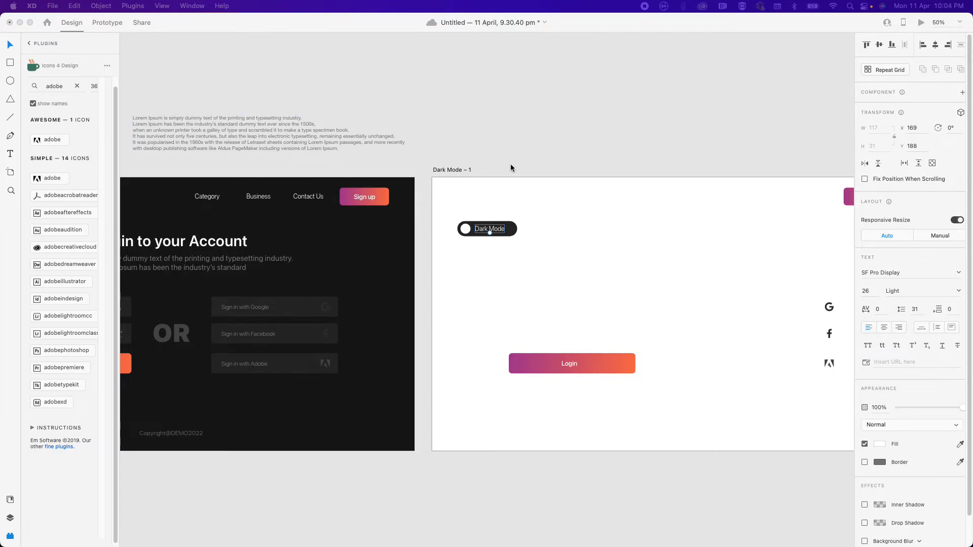
- Recolour the DEMO logo and the header navigation links on the white artboard with the dark artboard's background colour
click(462, 196)
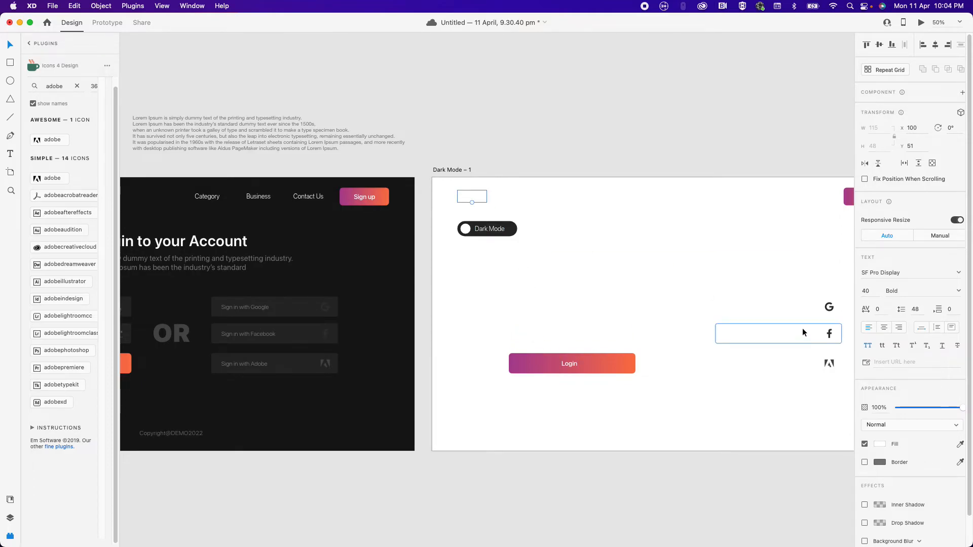
key(i)
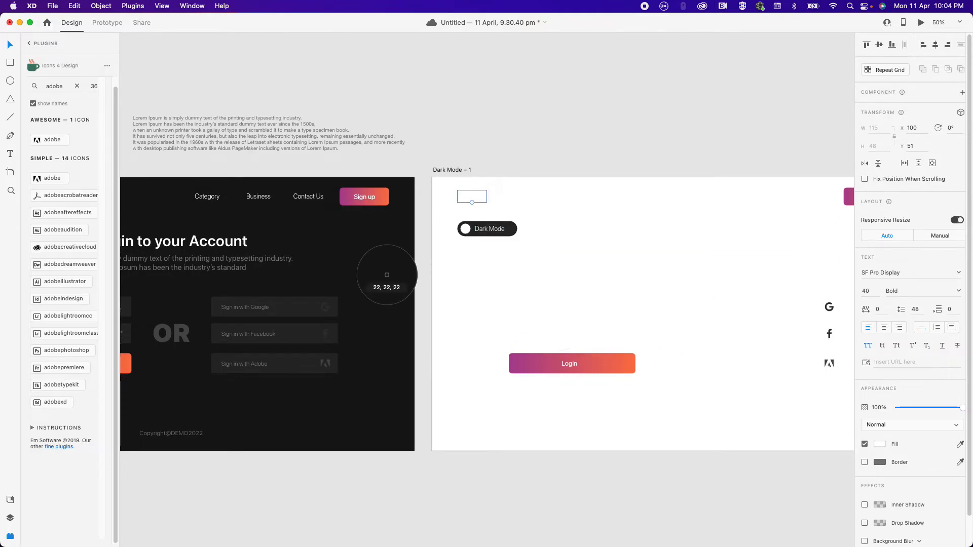
click(387, 275)
click(631, 272)
drag(555, 194, 817, 202)
key(i)
click(356, 245)
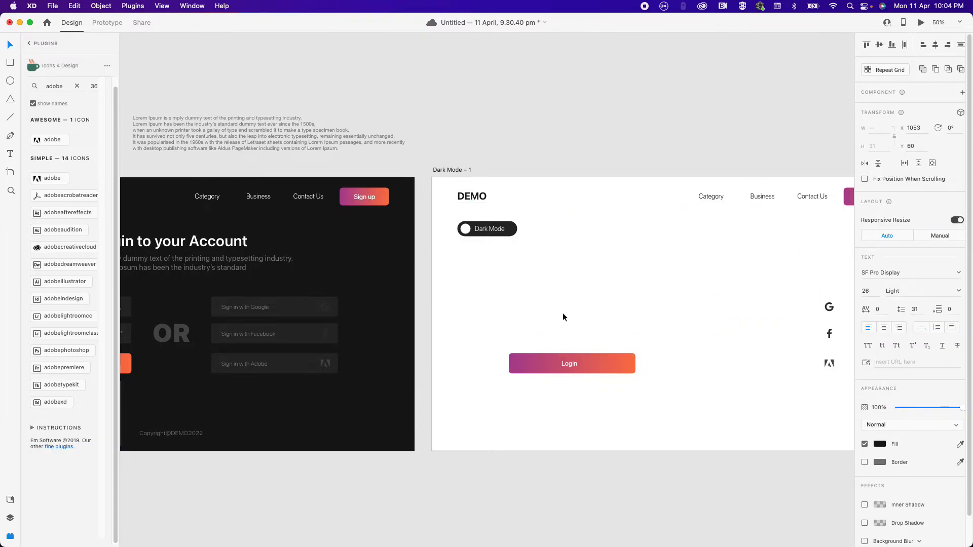
- Recolour the login heading and its description on the white artboard with the dark artboard's background colour
scroll(563, 313, right, 2)
drag(542, 223, 655, 277)
key(i)
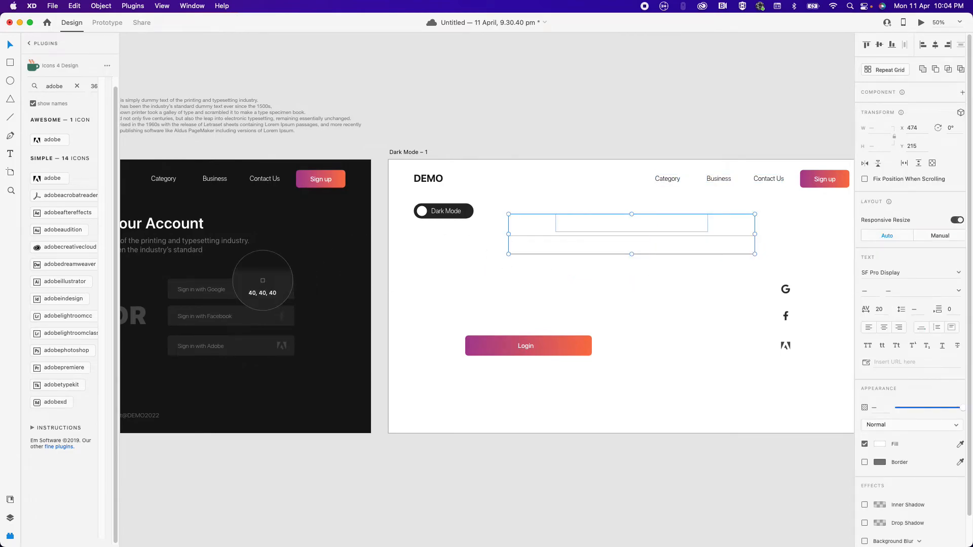
click(276, 233)
- Replace the fill of the white artboard's user name and password fields with a #161616 border, and set their opacity to 40%
drag(420, 265, 470, 326)
click(865, 330)
click(865, 348)
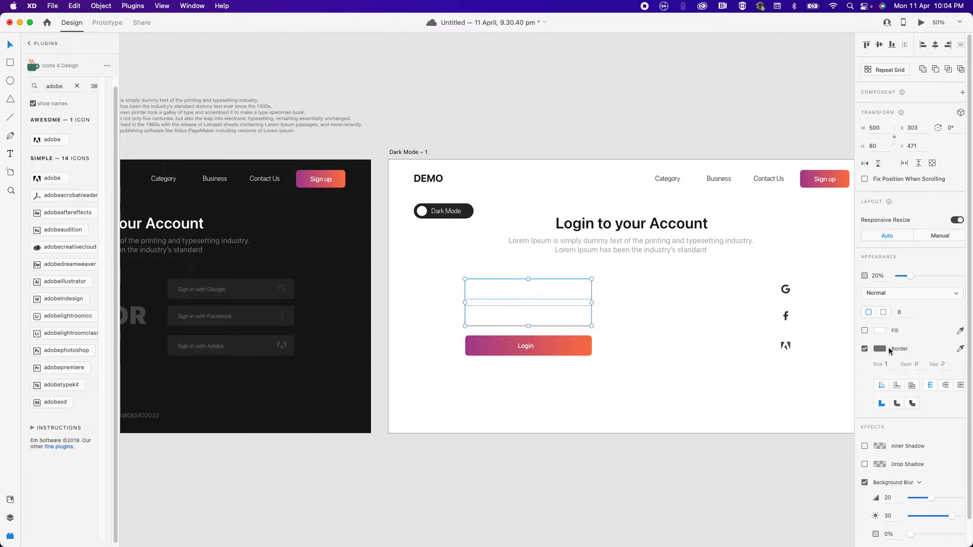
click(884, 349)
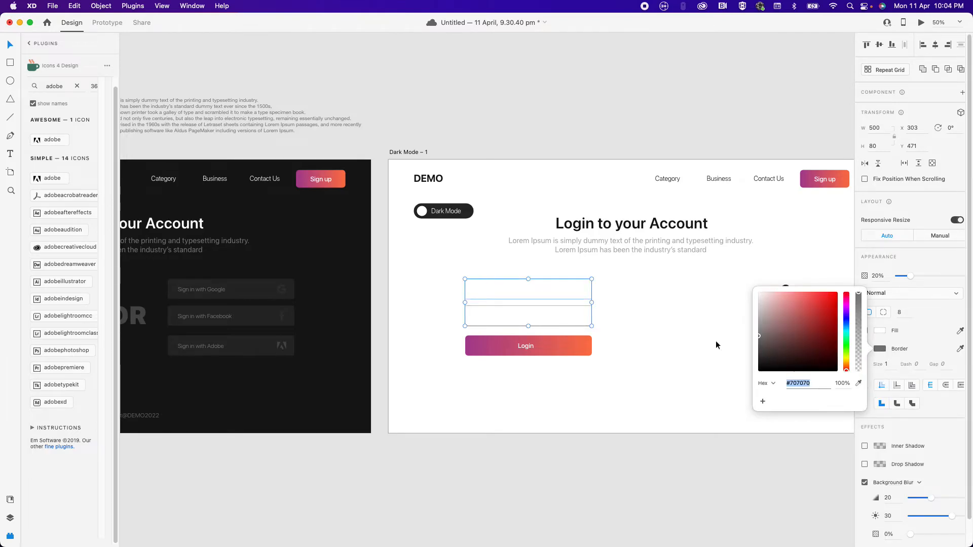
click(859, 383)
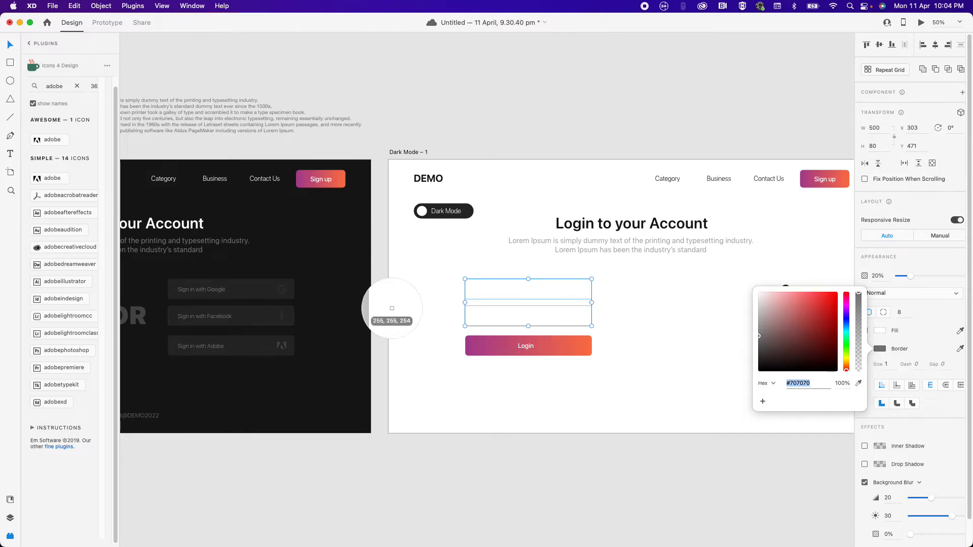
click(350, 274)
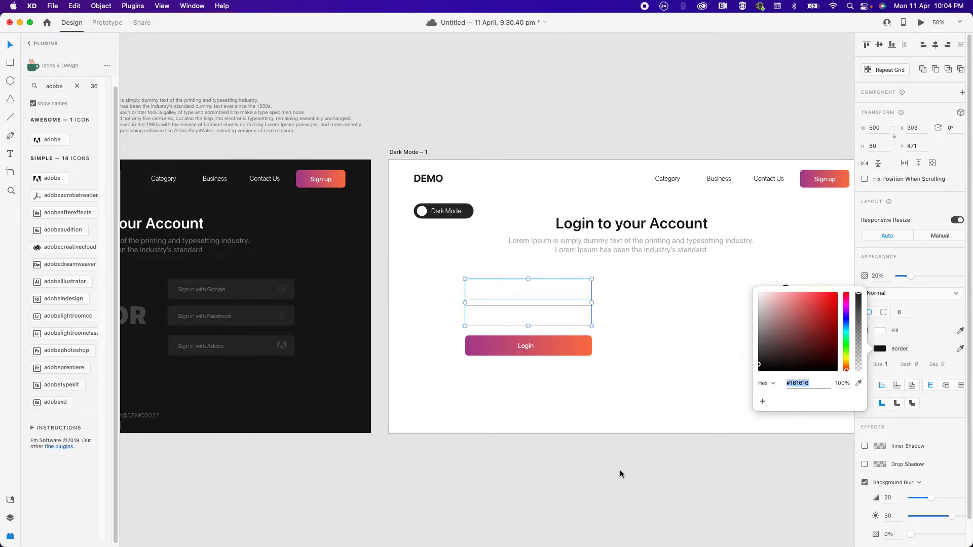
mouse_move(911, 277)
mouse_down()
mouse_move(942, 281)
mouse_move(923, 280)
mouse_up()
- Recolour the User Name and Password placeholder texts with the dark artboard's background colour
click(513, 293)
click(488, 291)
shift+click(490, 326)
shift+click(488, 317)
click(471, 332)
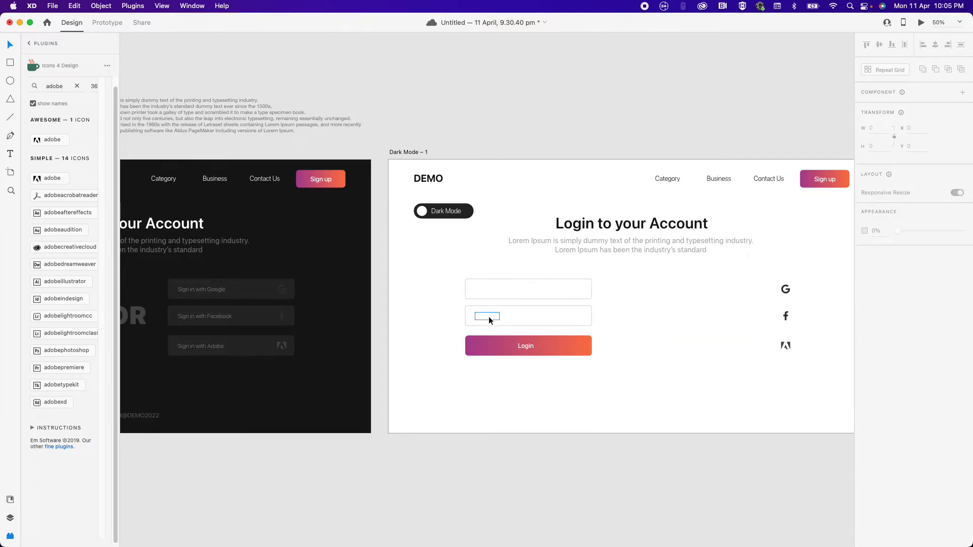
click(489, 317)
shift+click(485, 293)
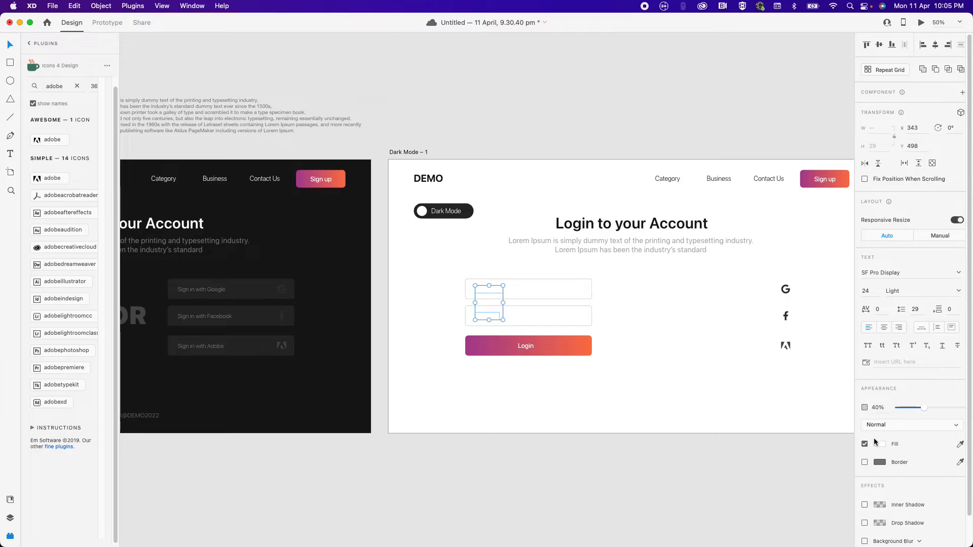
click(960, 444)
click(324, 251)
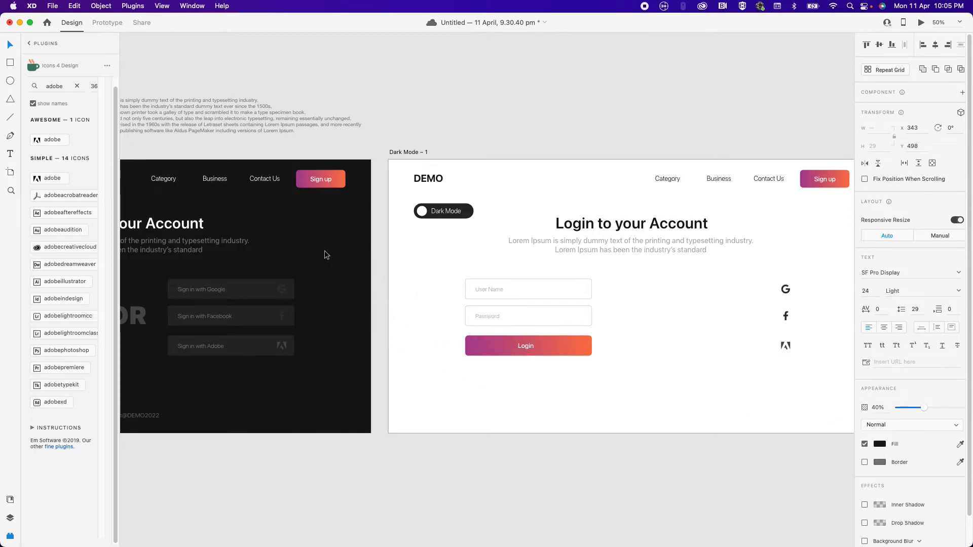
- Recolour the user and password field icons with the dark artboard's background colour, #161616, and set the user icon's opacity to 40%
click(577, 289)
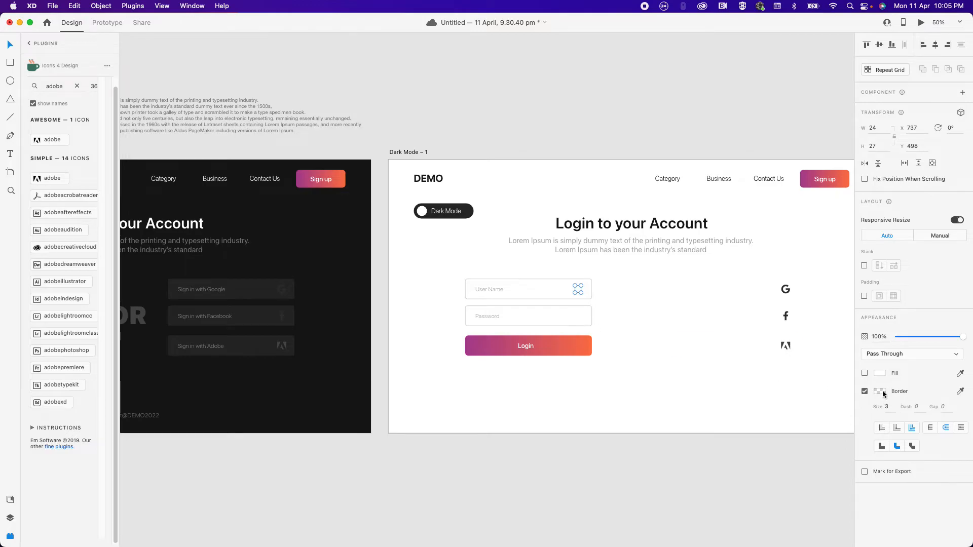
click(960, 391)
click(355, 274)
click(578, 316)
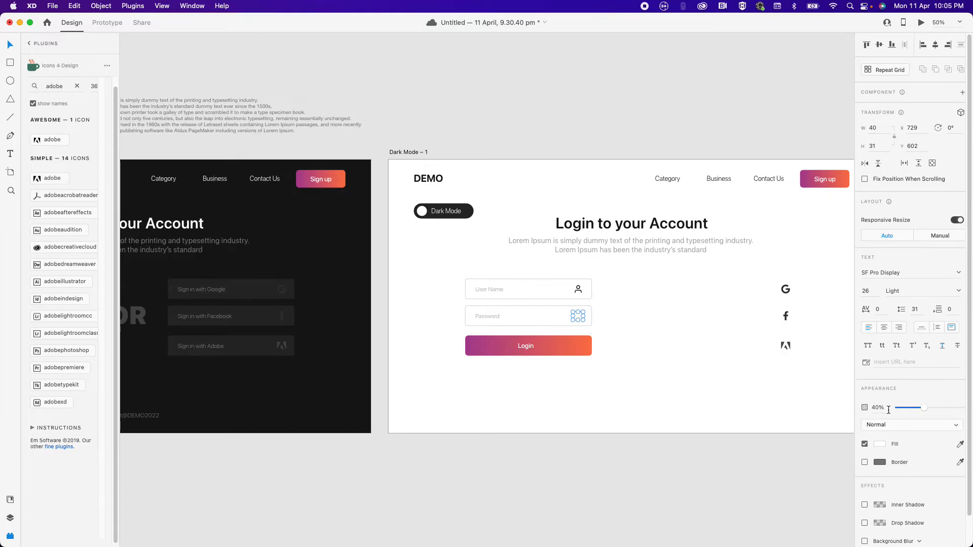
click(880, 445)
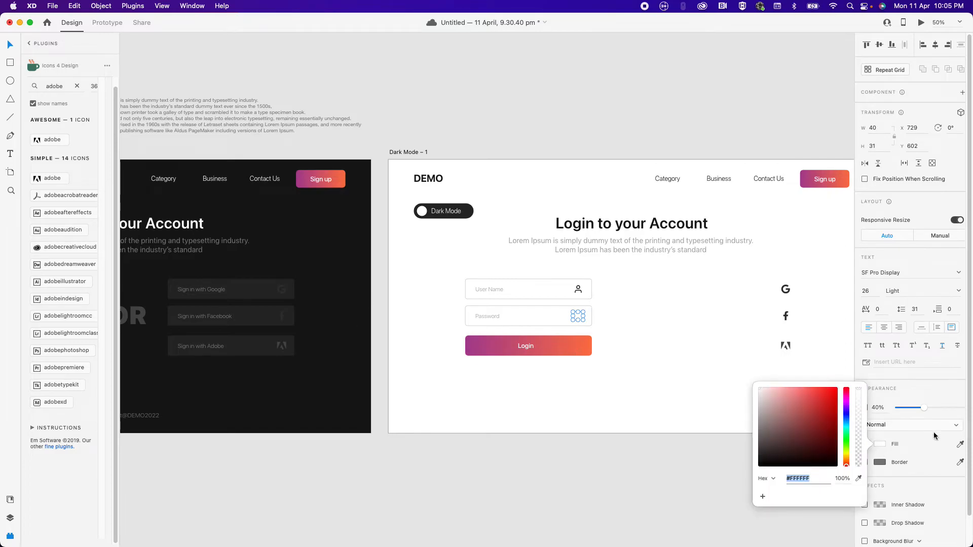
click(860, 479)
click(317, 253)
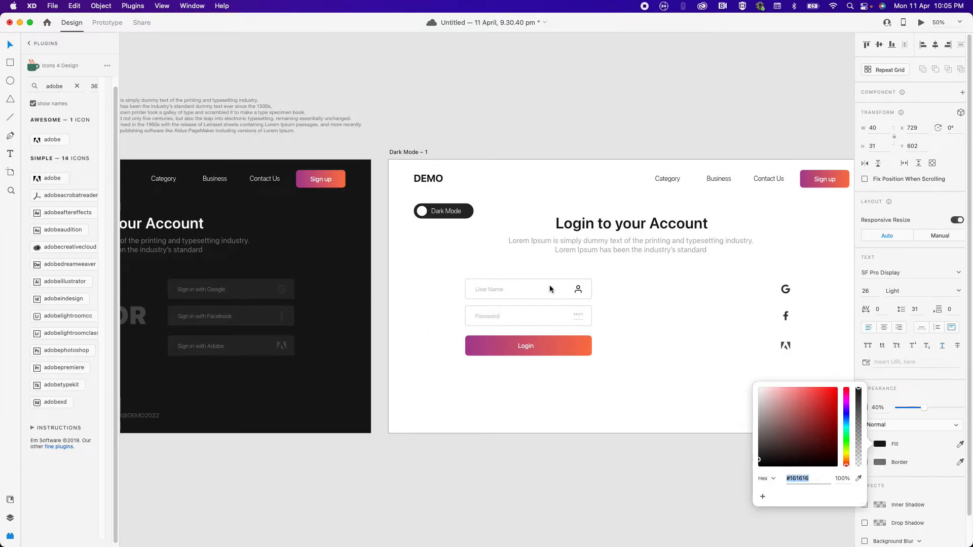
click(579, 292)
key(4)
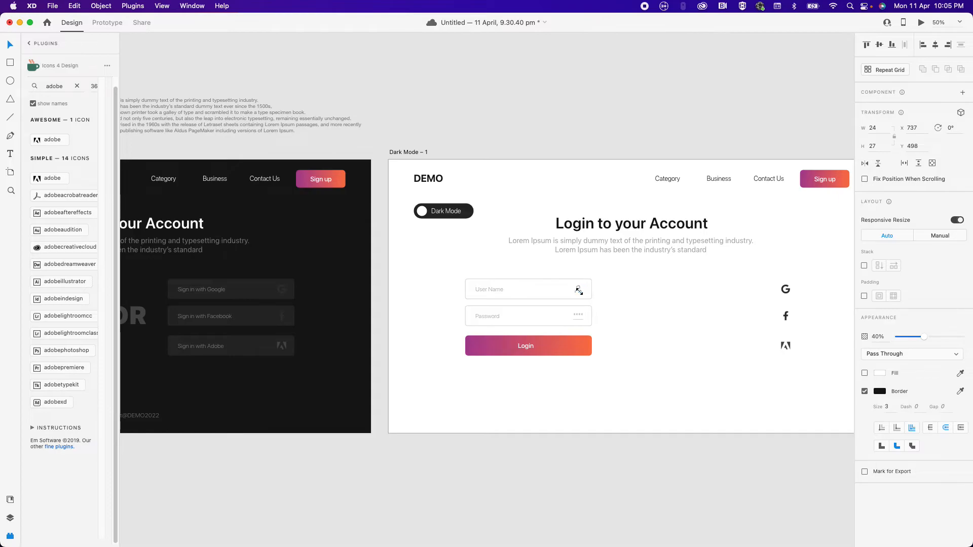
- Recolour the OR text on the white artboard with the dark artboard's background colour
scroll(686, 475, right, 5)
drag(531, 279, 600, 385)
key(1)
click(540, 323)
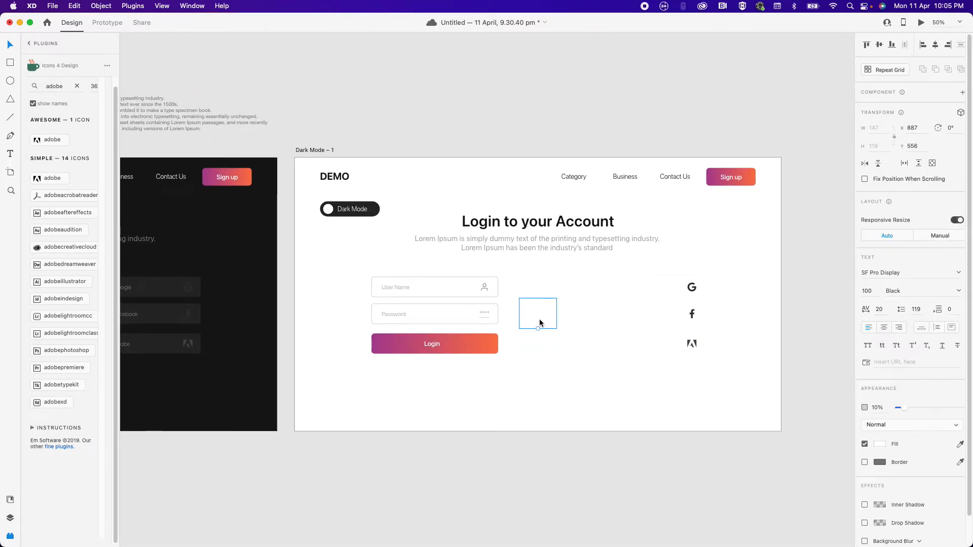
key(i)
click(263, 272)
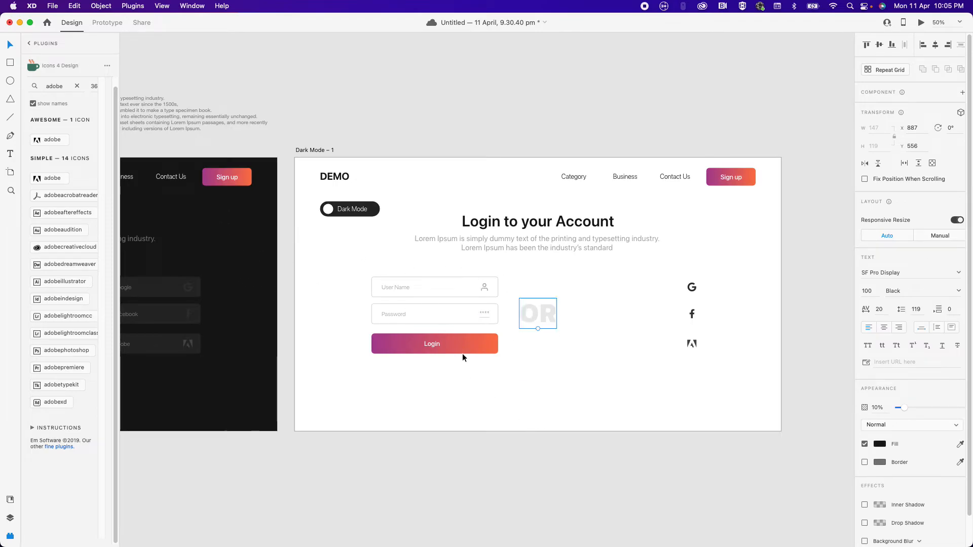
- Fill the Google, Facebook and Adobe sign-in labels and boxes with the dark artboard's background colour
drag(569, 269, 656, 384)
key(i)
click(234, 243)
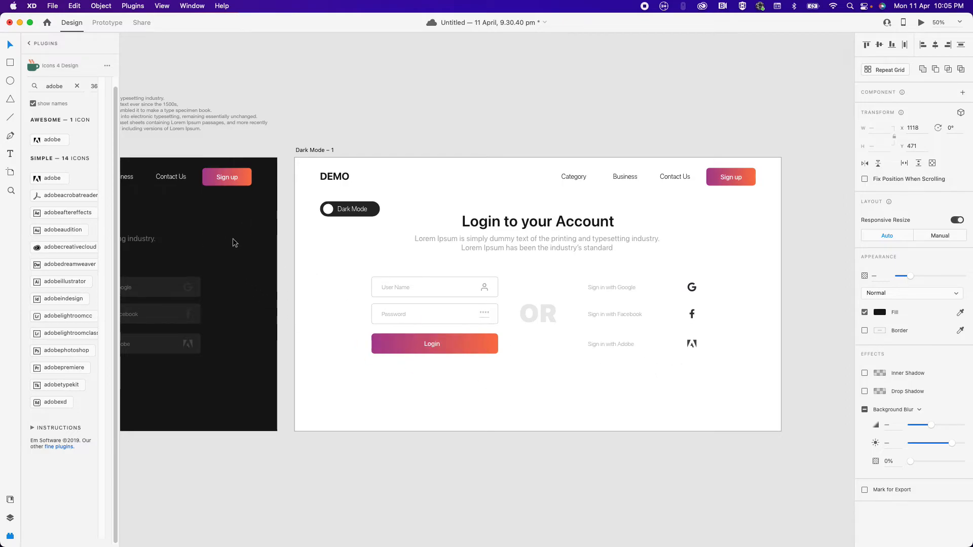
click(716, 467)
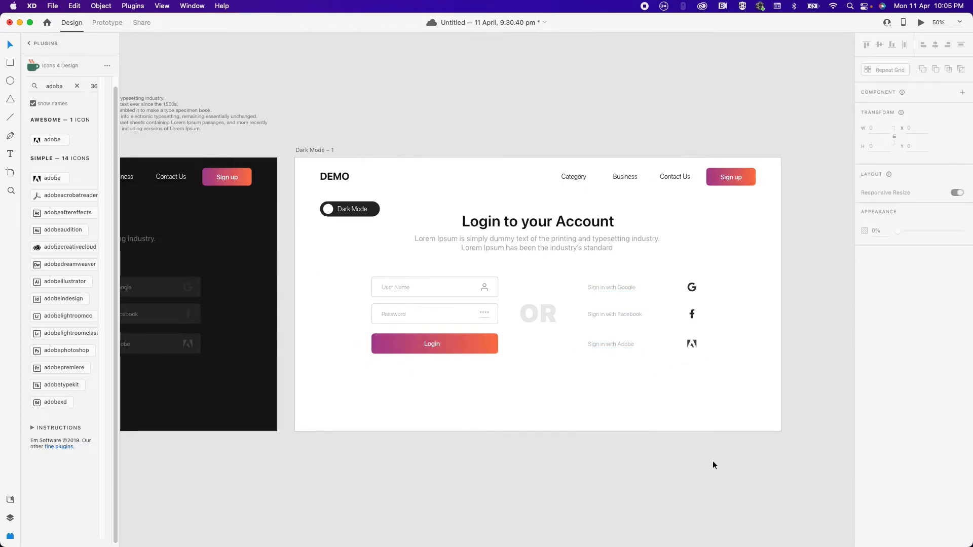
- Remove the fill from the three social sign-in boxes and give them the password field's #161616 border
click(664, 332)
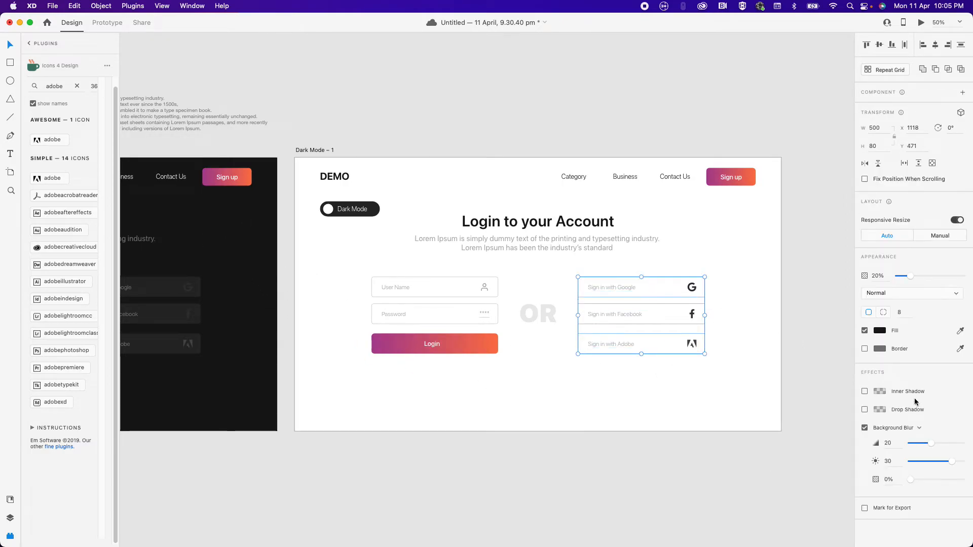
click(864, 331)
click(865, 348)
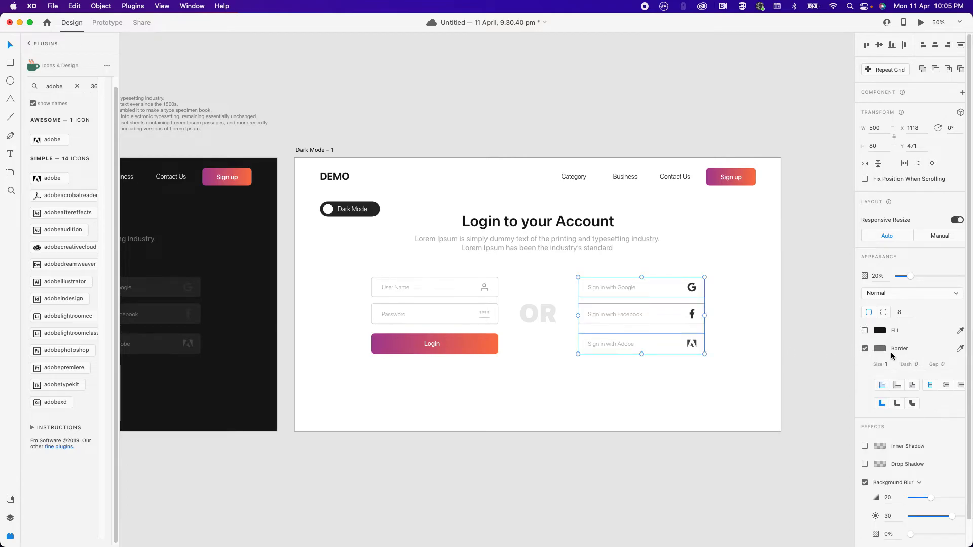
click(495, 310)
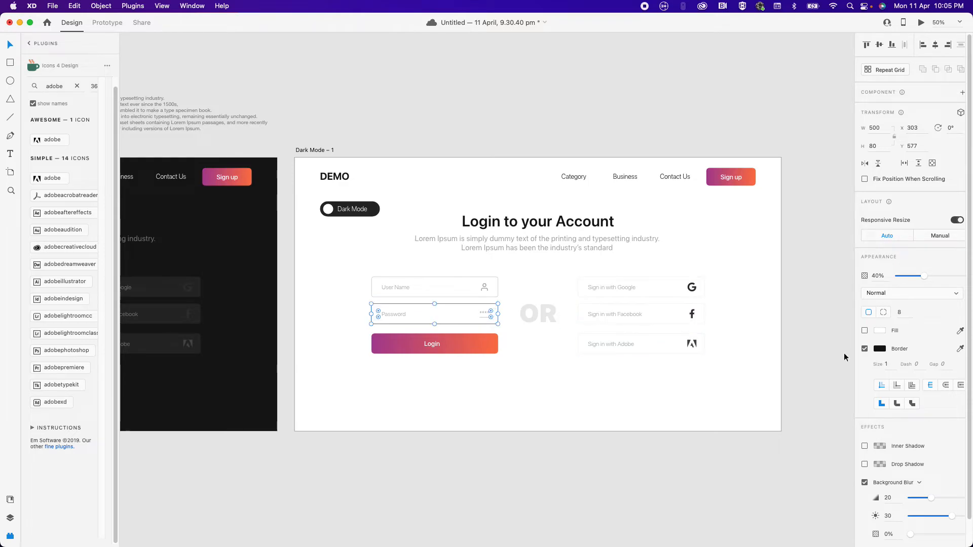
click(880, 349)
key(super+c)
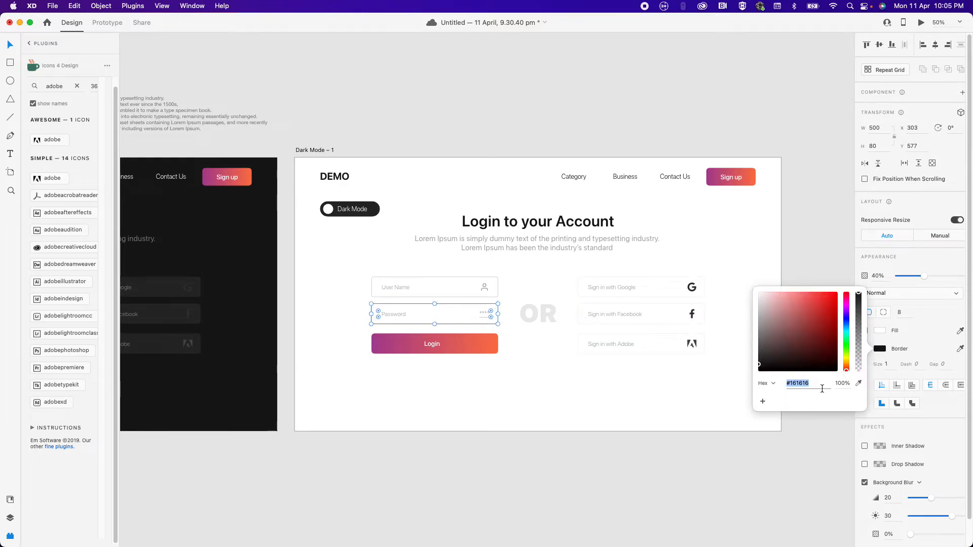
click(663, 394)
drag(663, 394, 658, 287)
click(883, 350)
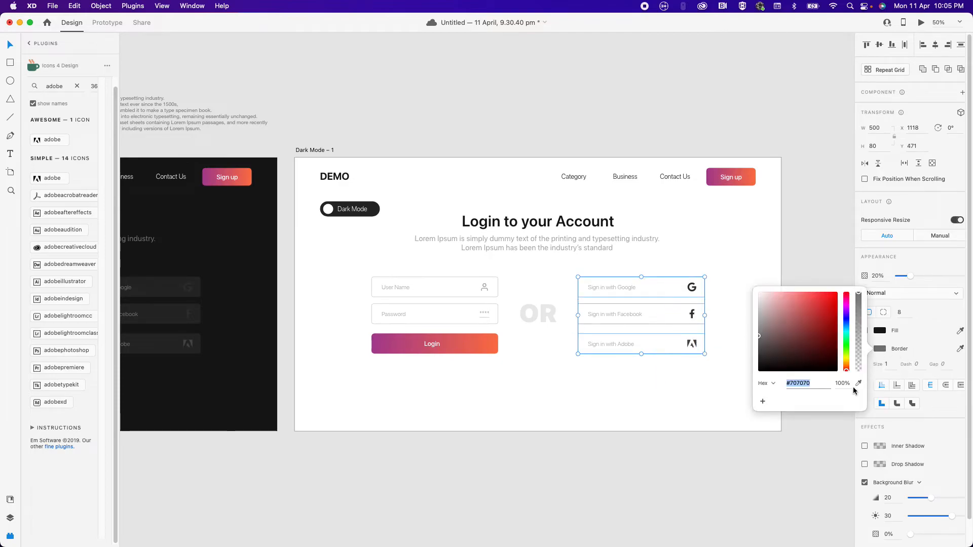
key(super+v)
key(Return)
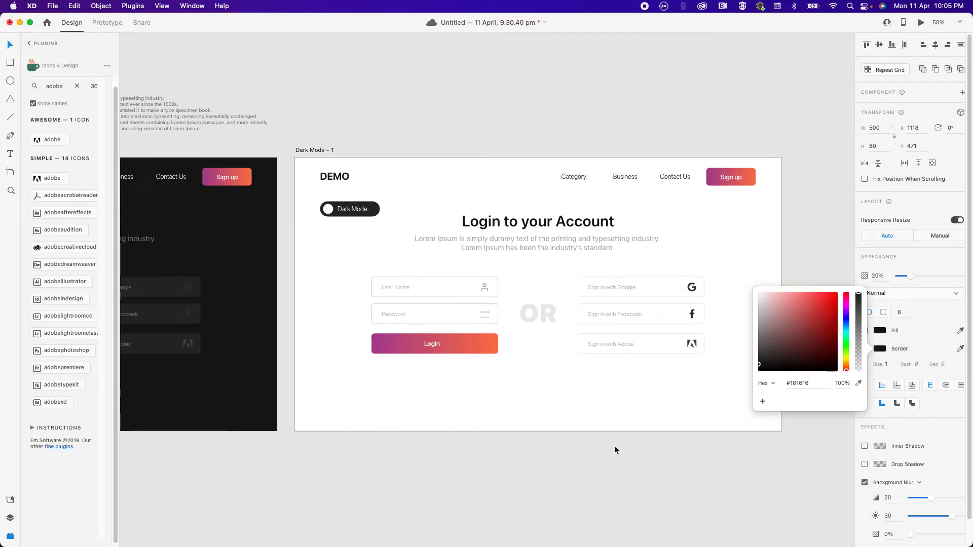
- Set the opacity of the three social sign-in boxes to 40%
click(628, 437)
click(497, 296)
drag(663, 261, 670, 361)
click(886, 276)
text(40)
key(Return)
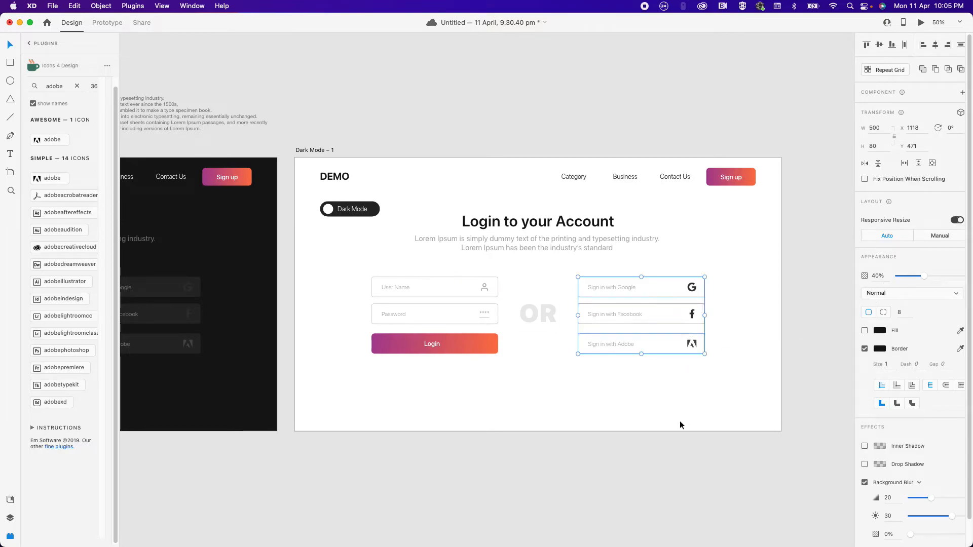
click(709, 443)
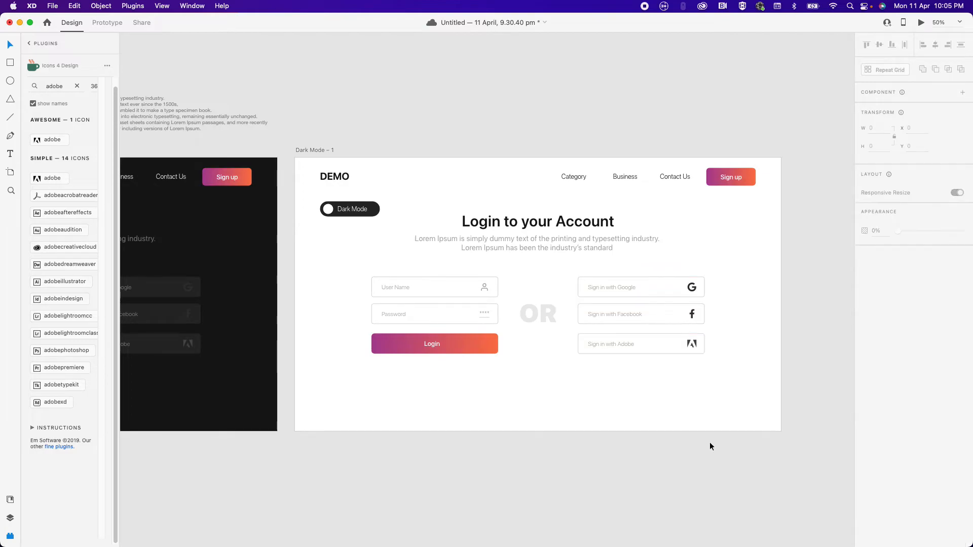
- Set the opacity of the Google, Facebook and Adobe icons on the white artboard to 40%
click(689, 288)
shift+click(695, 315)
shift+click(696, 345)
key(4)
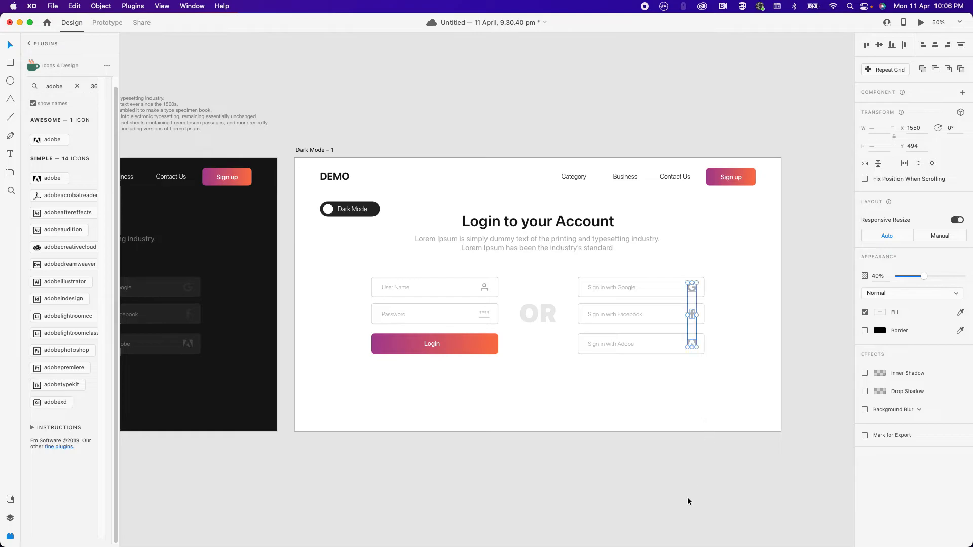
click(688, 499)
- Recolour the copyright line and the Forgot Password? link on the white artboard with the dark artboard's background colour
drag(478, 369, 634, 443)
key(i)
click(243, 345)
scroll(489, 456, left, 5)
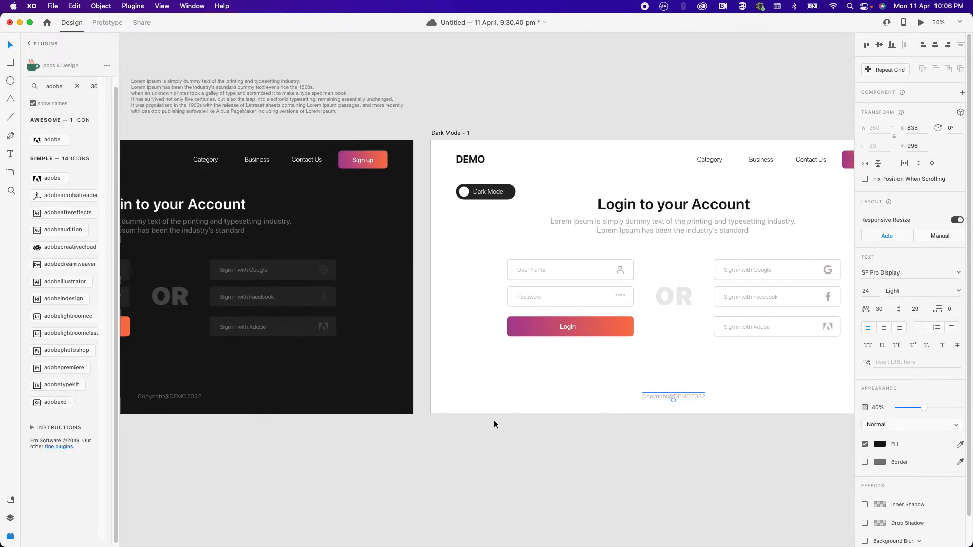
drag(478, 347, 568, 358)
key(i)
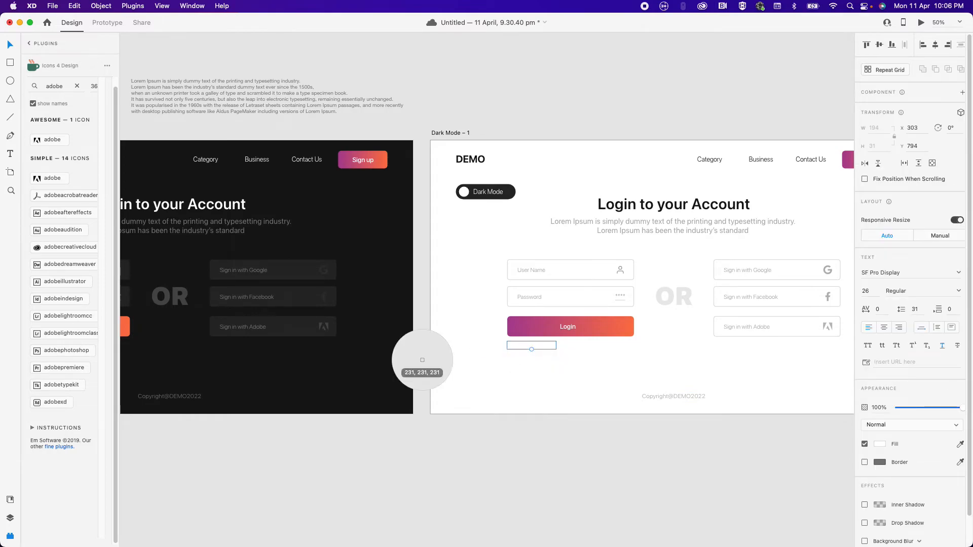
click(340, 339)
click(649, 481)
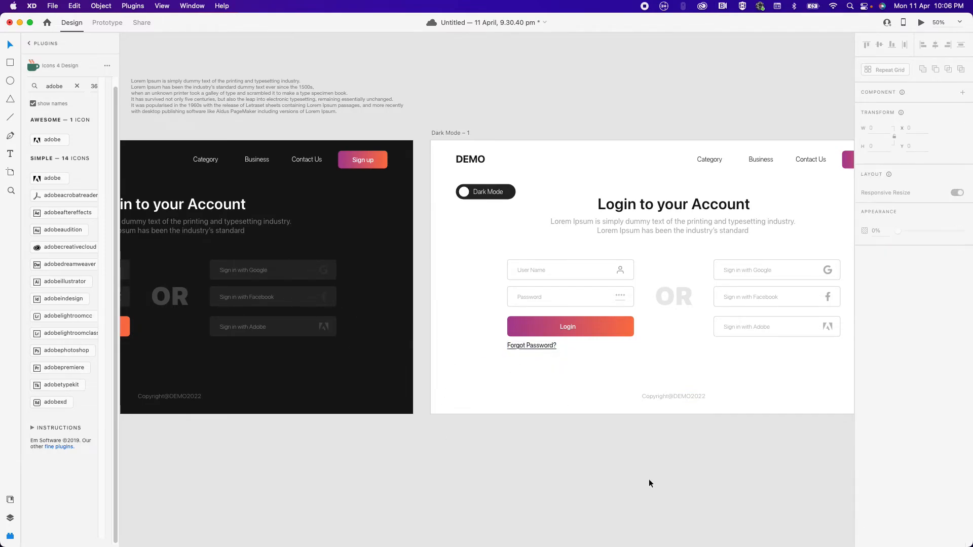
key(super+0)
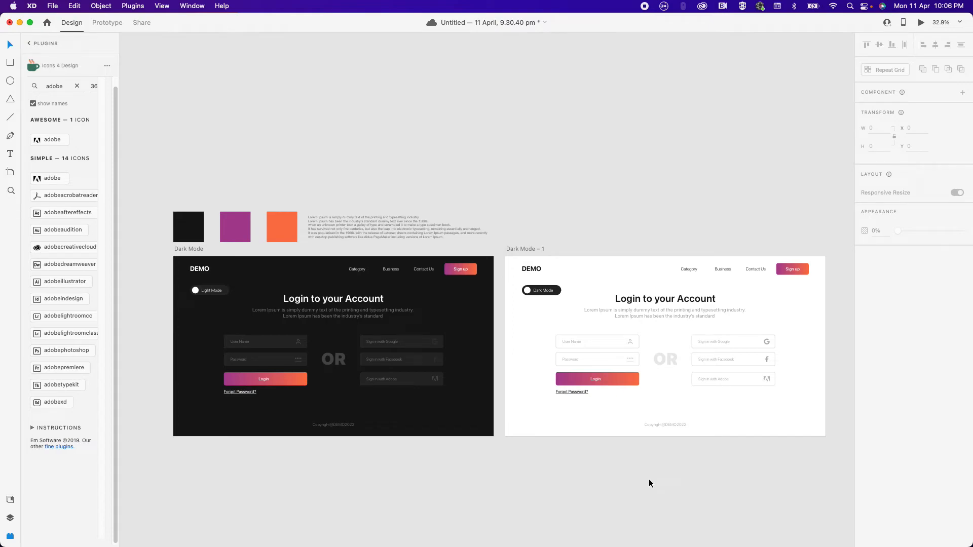
scroll(527, 470, up, 3)
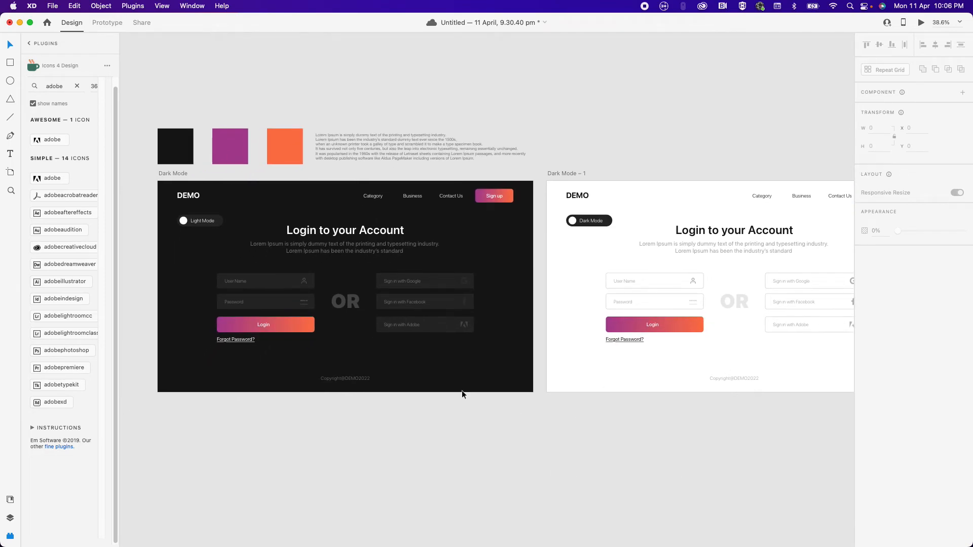
scroll(462, 390, down, 1)
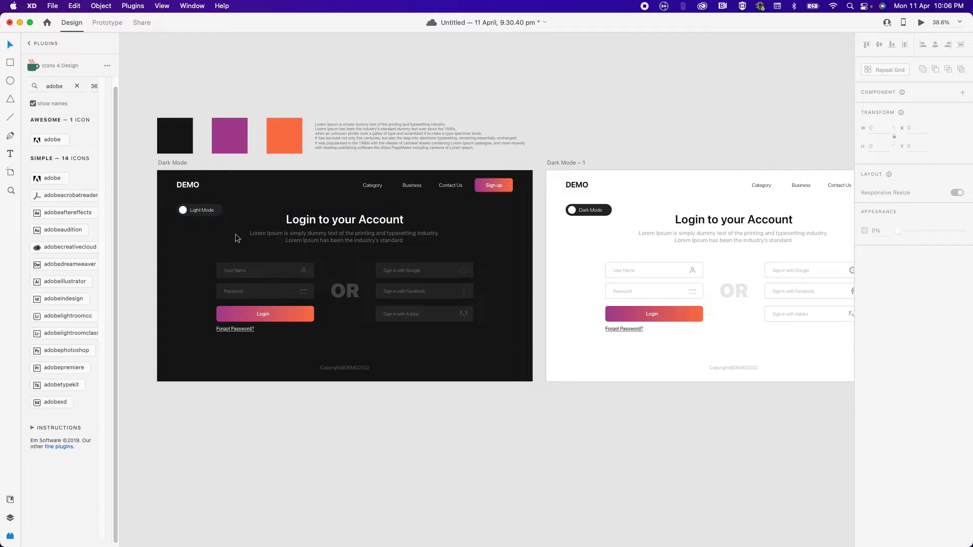
- Try shifting the login heading, form and social sign-in block vertically on the dark artboard
drag(252, 211, 467, 338)
key(shift+Down)
key(shift+Down)
key(shift+Down)
key(shift+Down)
key(shift+Down)
key(shift+Down)
key(shift+Up)
key(shift+Up)
key(shift+Up)
key(shift+Up)
key(shift+Up)
key(shift+Up)
key(shift+Up)
key(shift+Up)
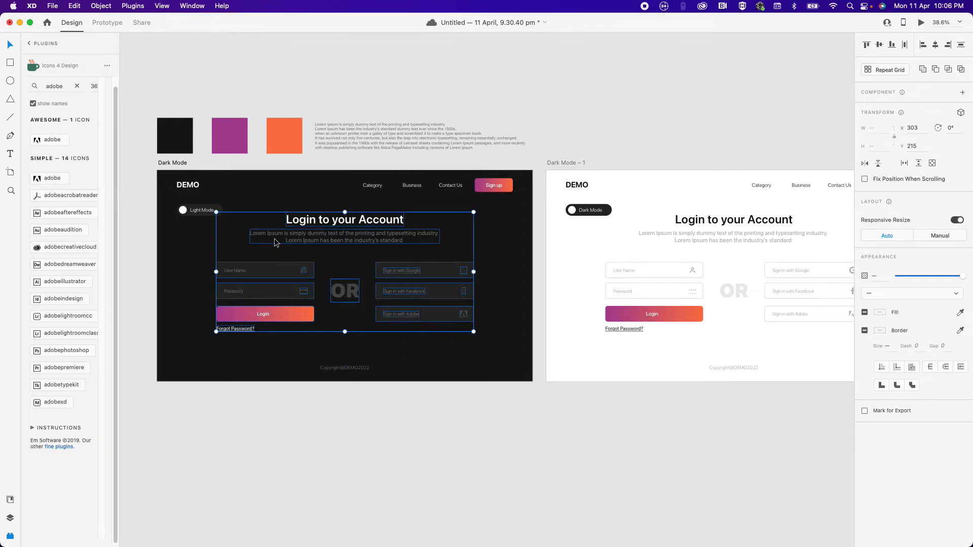
- Move the dark artboard's login heading, form, OR label and social sign-in boxes down 80 px to Y 295
drag(188, 264, 349, 324)
drag(495, 338, 235, 212)
key(shift+Down)
key(shift+Down)
key(shift+Down)
key(shift+Down)
key(shift+Down)
key(shift+Down)
key(shift+Down)
key(shift+Down)
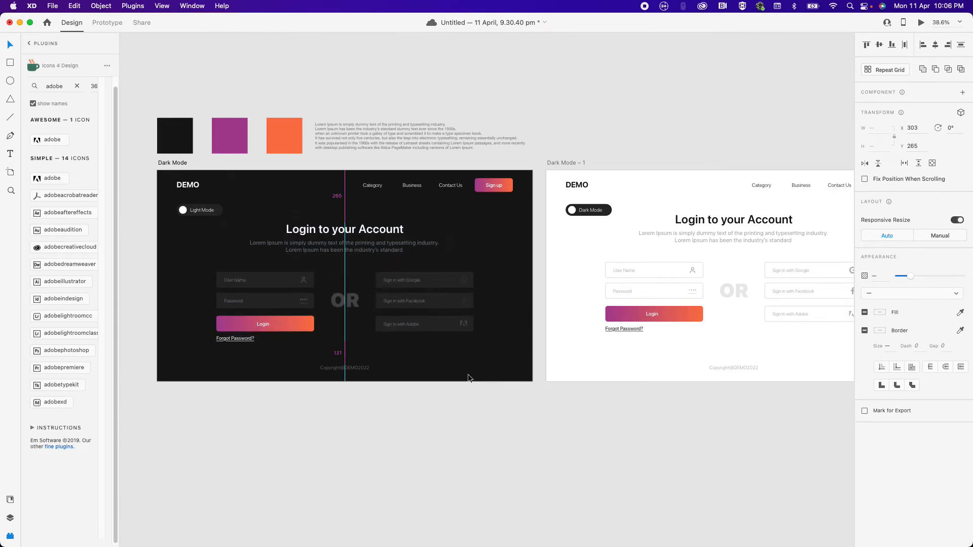
- Try centring the Light Mode toggle horizontally on the dark artboard, and undo its repositioning
click(187, 222)
click(201, 210)
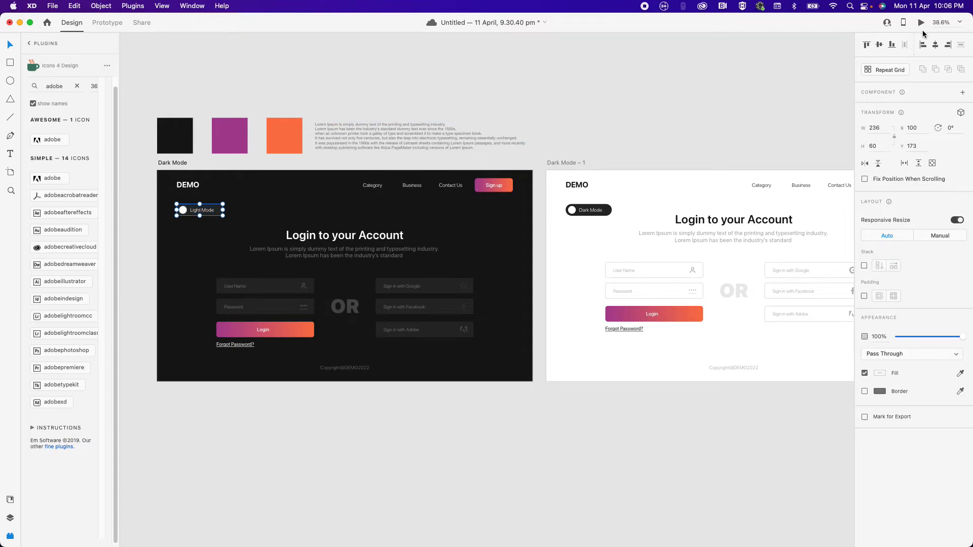
click(935, 45)
click(624, 430)
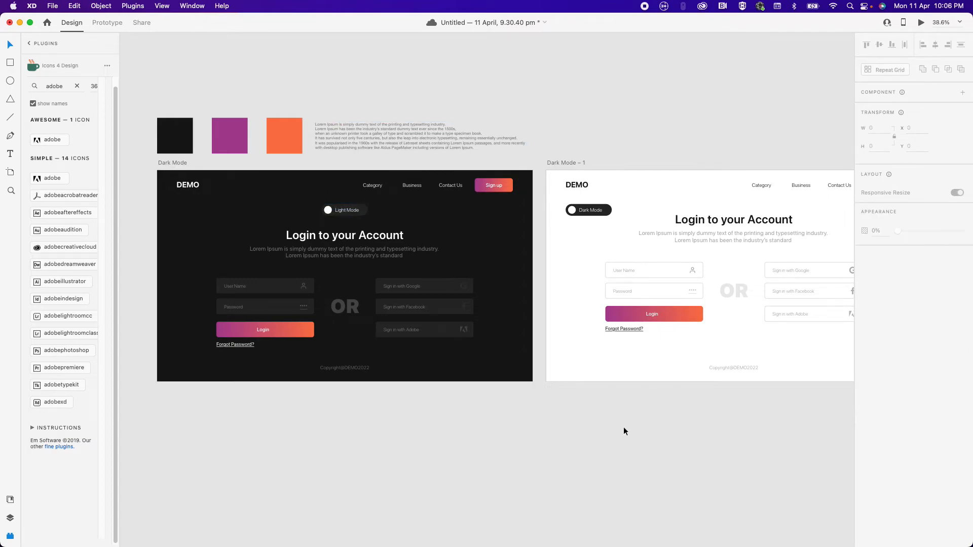
drag(347, 214, 491, 213)
key(super+z)
key(super+z)
click(597, 405)
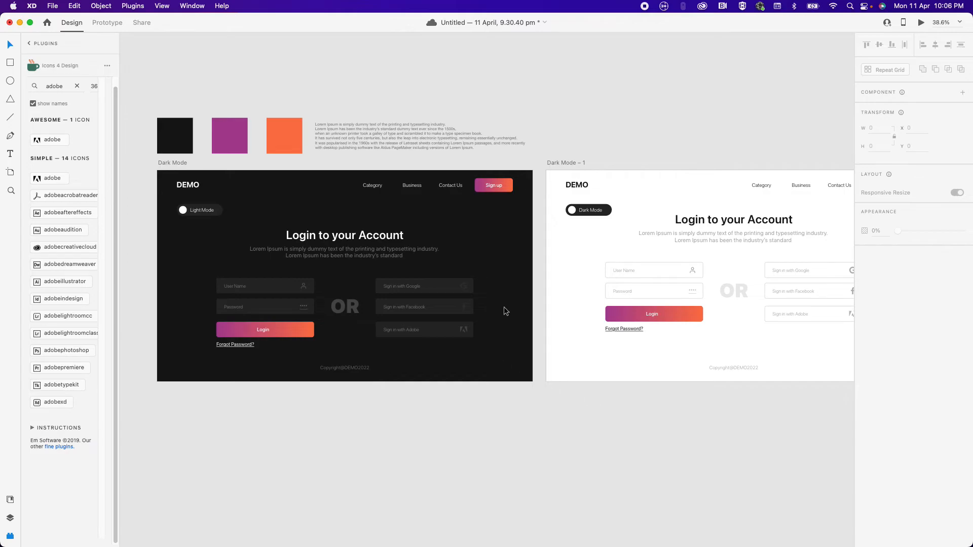
- Group the login content on each artboard and bottom-align the white artboard's group with the dark artboard's group
scroll(504, 306, right, 2)
scroll(504, 306, down, 1)
scroll(420, 213, left, 1)
scroll(421, 213, down, 1)
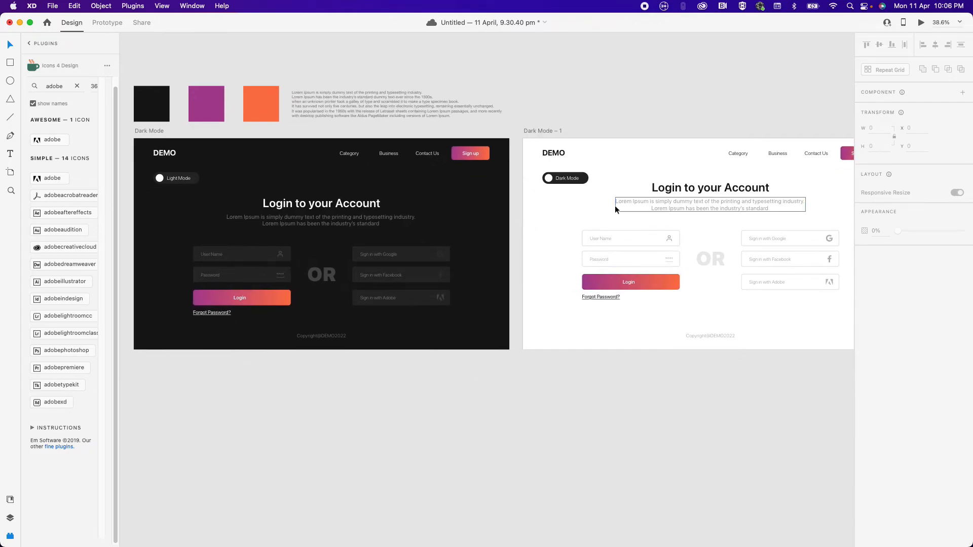
click(347, 215)
drag(191, 194, 460, 323)
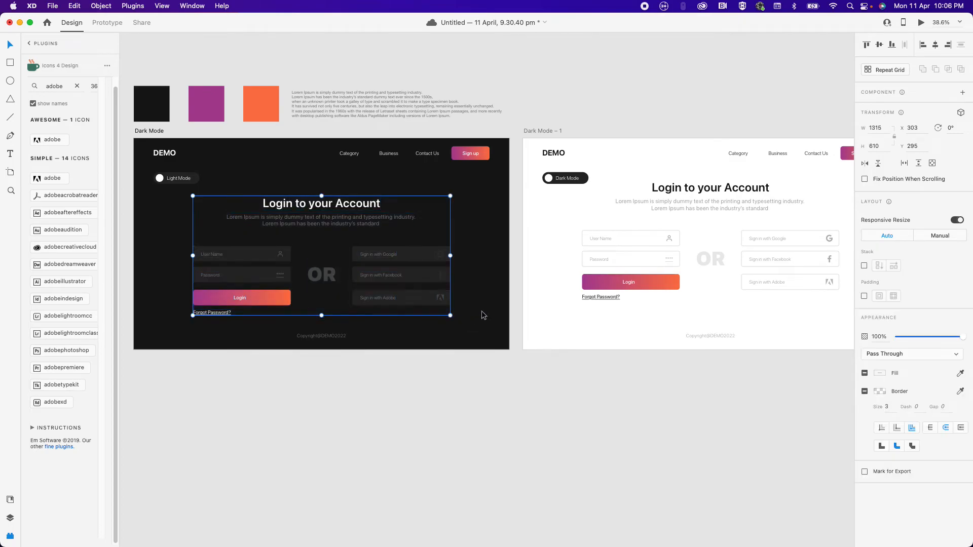
drag(614, 183, 841, 320)
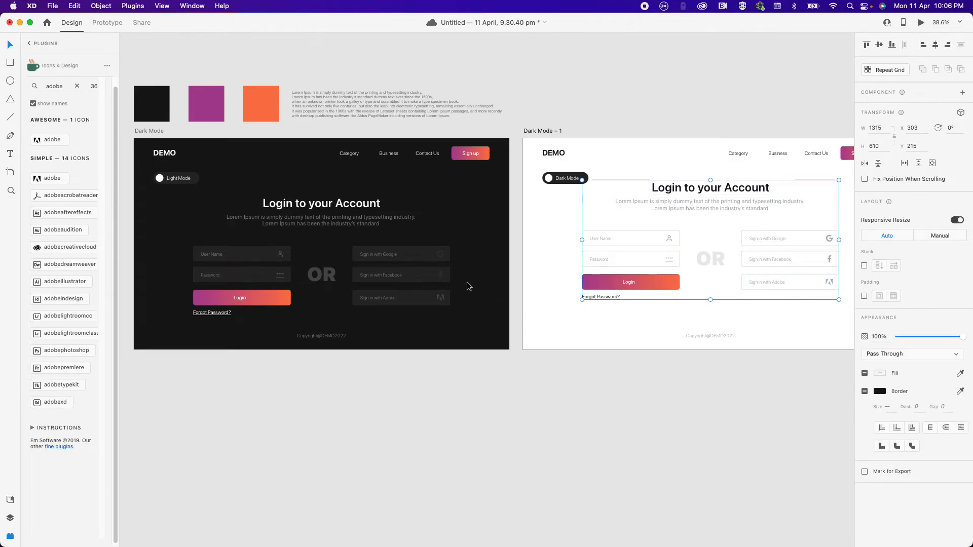
shift+click(360, 210)
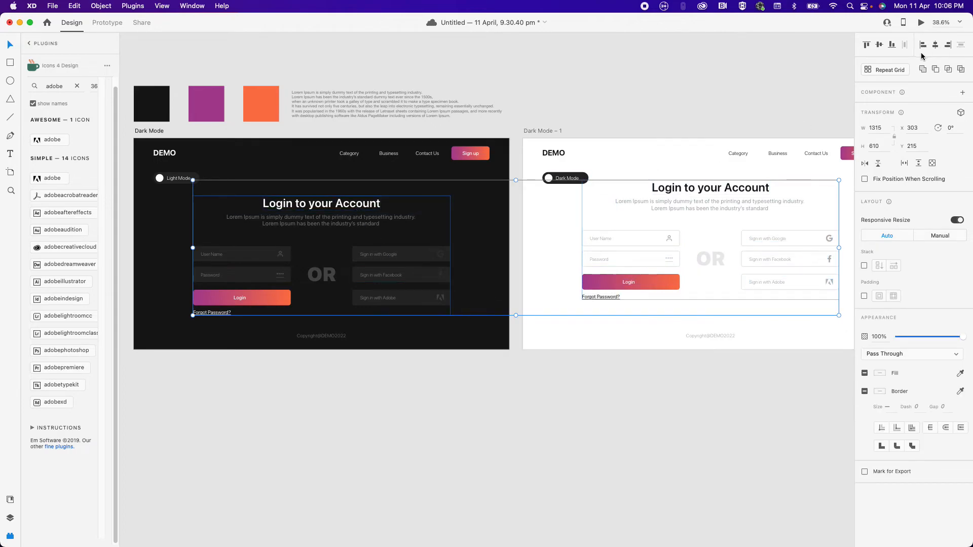
click(890, 46)
click(673, 352)
scroll(589, 360, right, 5)
scroll(589, 360, down, 2)
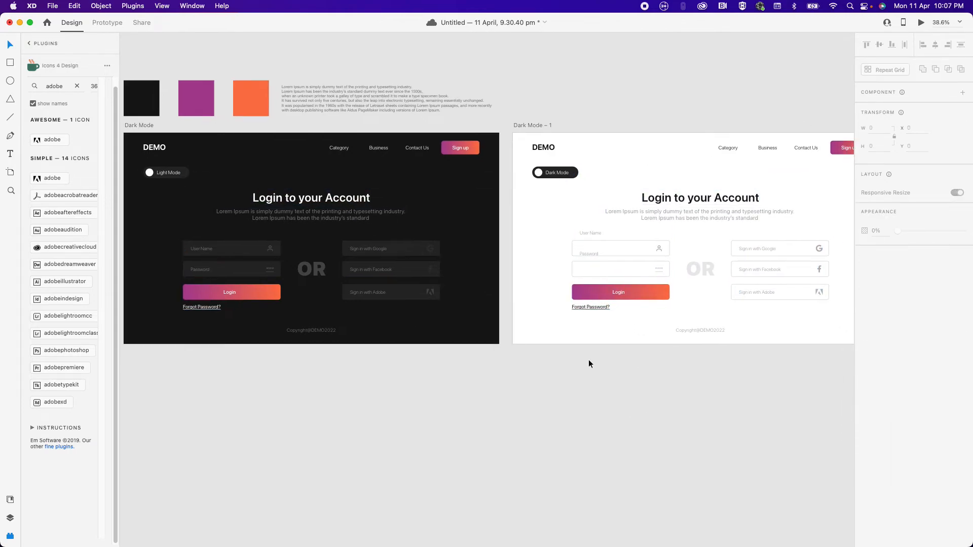
- Draw a 905 px square on the dark artboard, rotate it 36° and place it partly beyond the lower-left edge
scroll(404, 451, left, 10)
scroll(405, 451, up, 2)
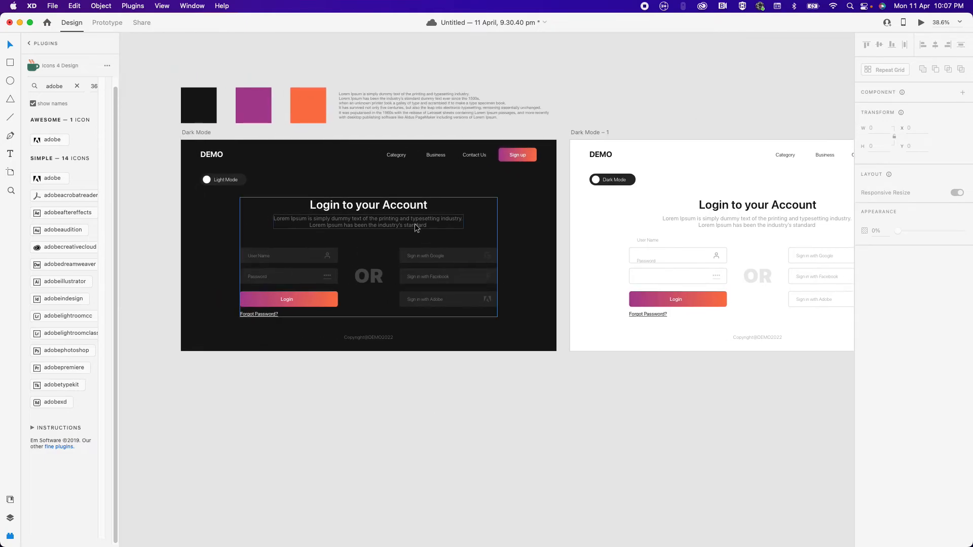
key(r)
drag(502, 373, 298, 198)
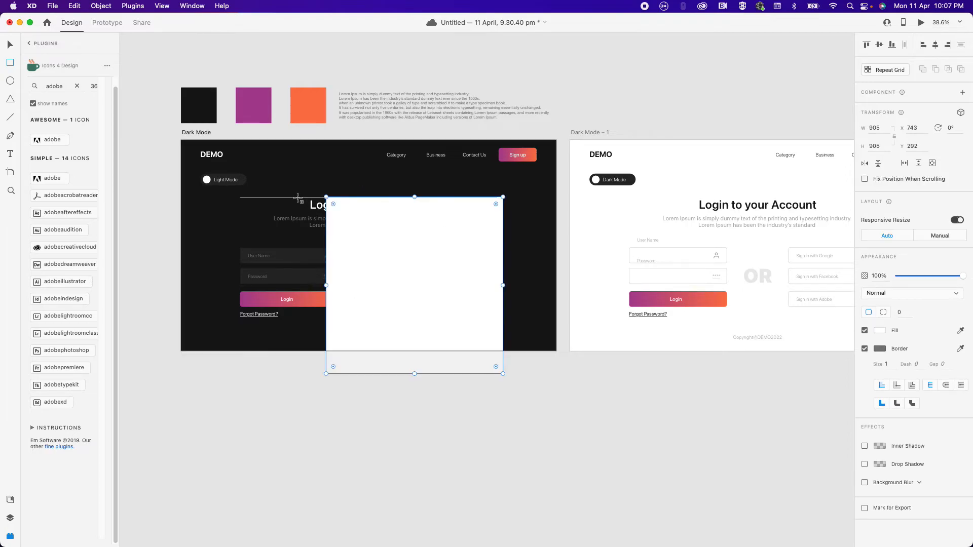
key(v)
drag(436, 314, 281, 327)
drag(350, 204, 423, 270)
drag(260, 256, 205, 304)
- Remove the rotated square's fill and give it a #FFFFFF border of size 4
click(864, 330)
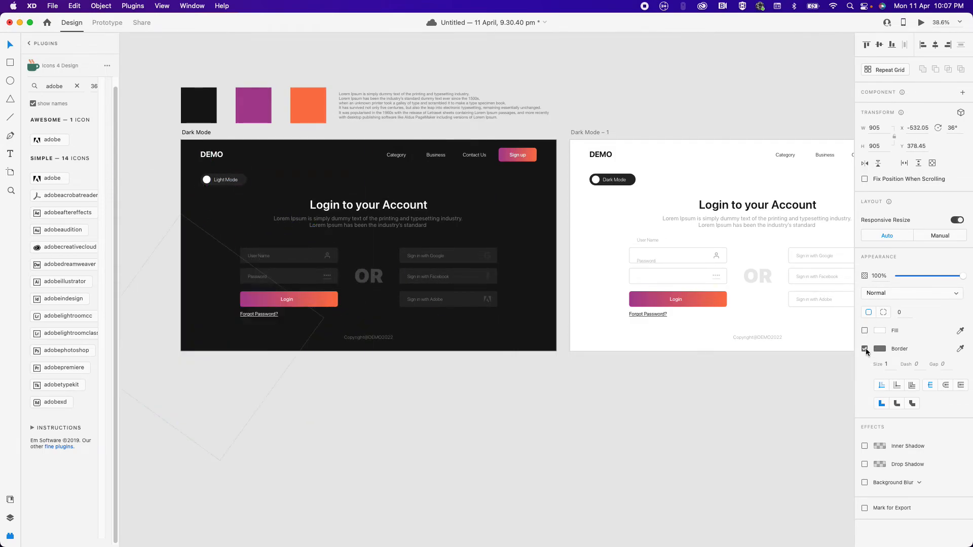
click(882, 349)
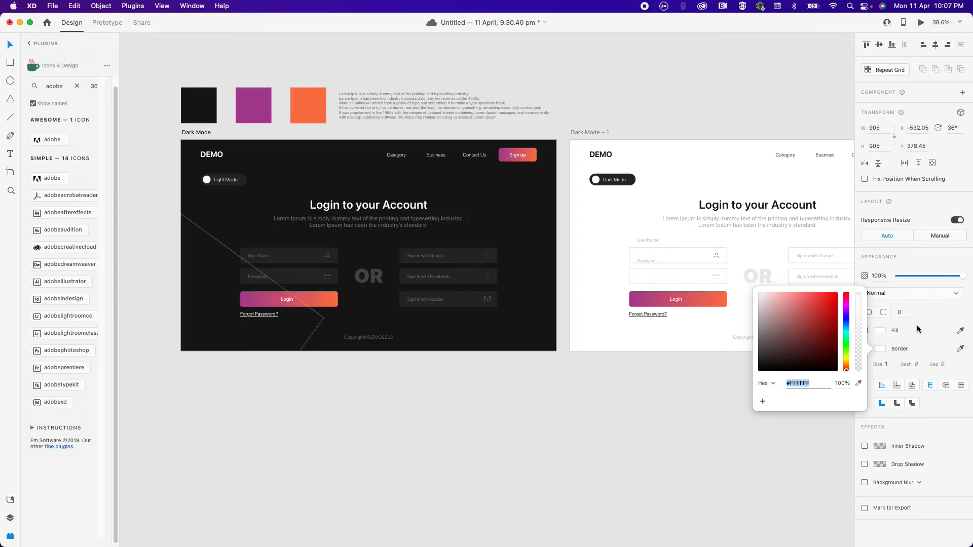
click(891, 365)
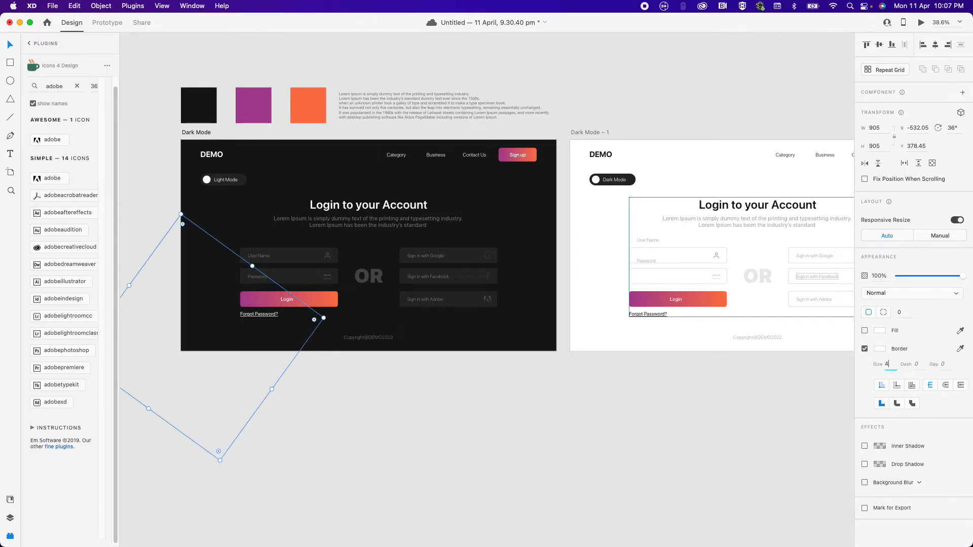
text(4)
key(Return)
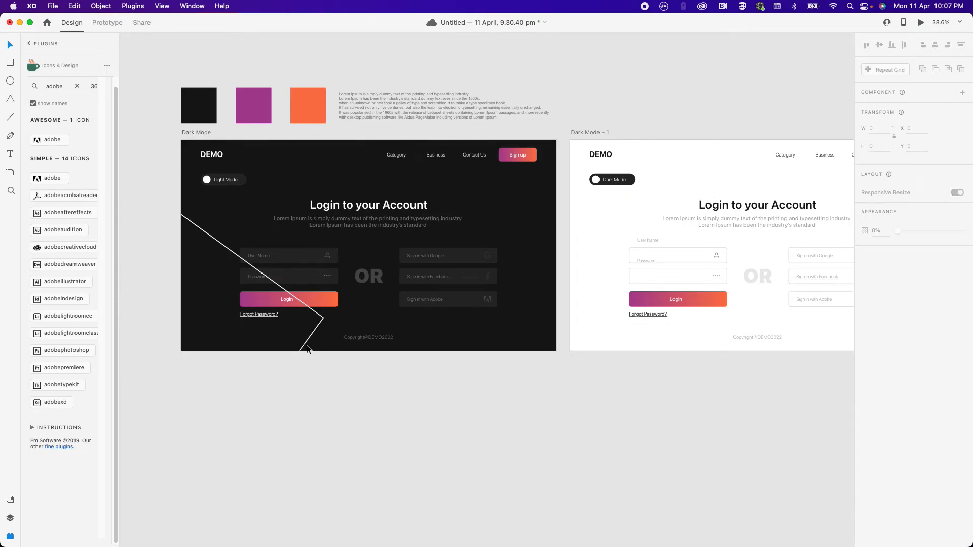
- Duplicate the outlined square twice, offsetting the copies horizontally to make three overlapping outlines
click(306, 345)
drag(308, 345, 428, 329)
drag(425, 504, 170, 376)
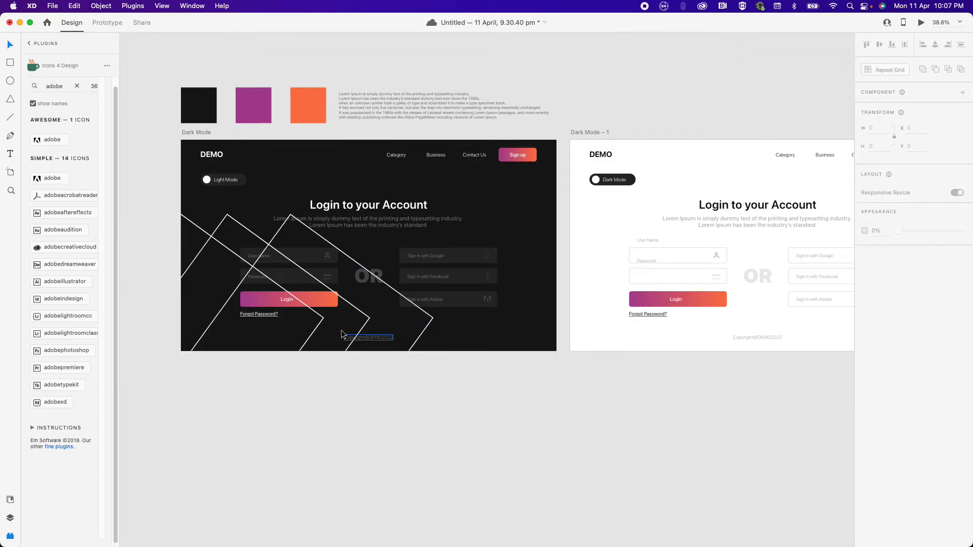
- Group the three outlined squares and set the group's opacity to 3%
click(213, 234)
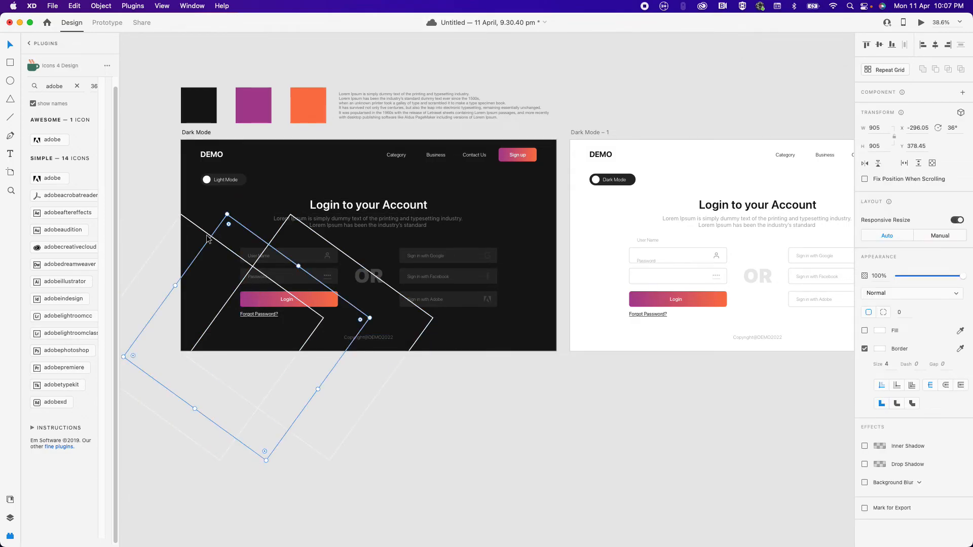
shift+click(205, 233)
shift+click(279, 234)
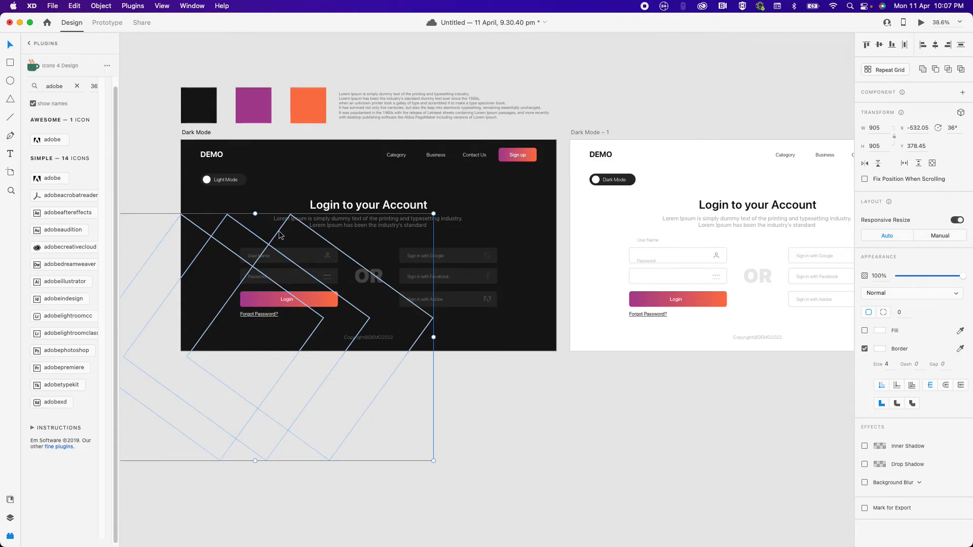
key(super+g)
key(1)
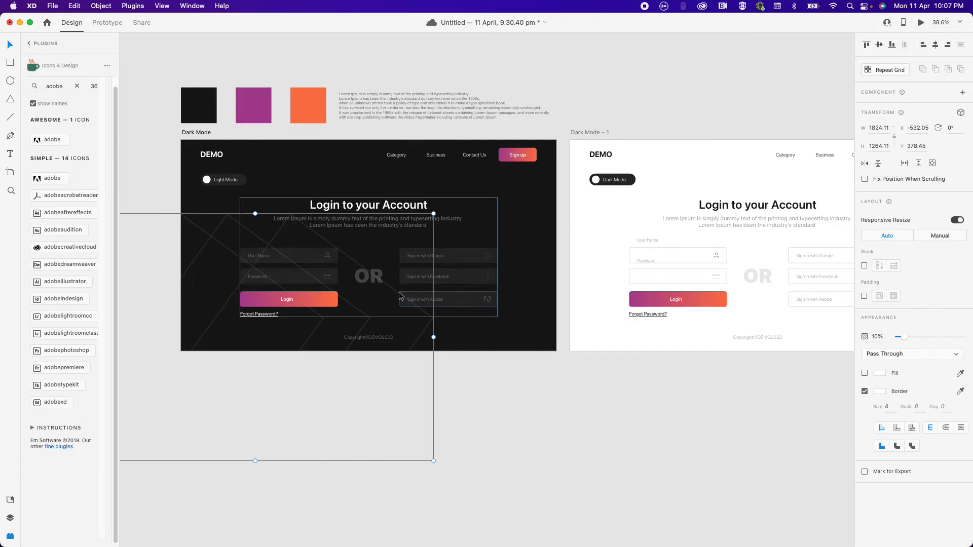
drag(903, 338, 898, 339)
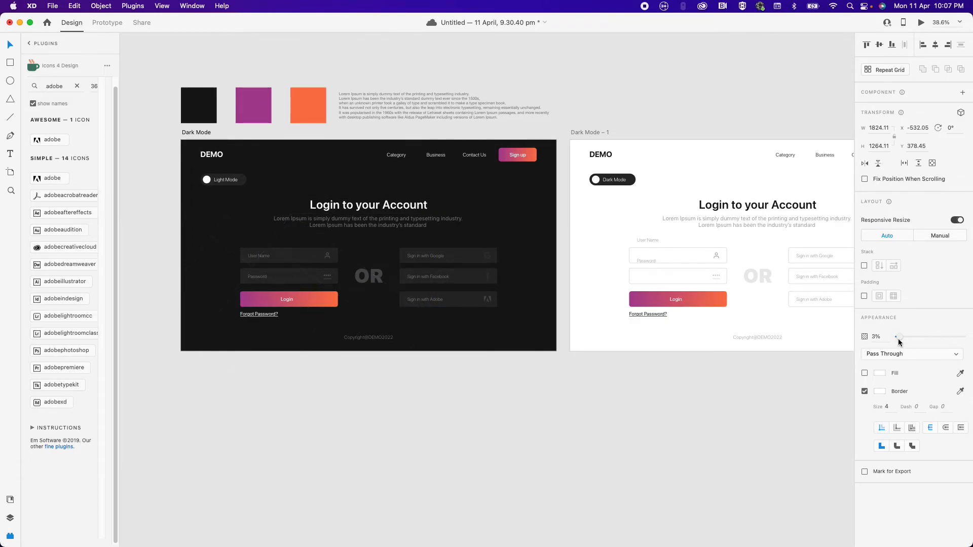
- Move the outline group across the dark artboard, behind the page content, and centre it horizontally at Y 447.95
click(10, 518)
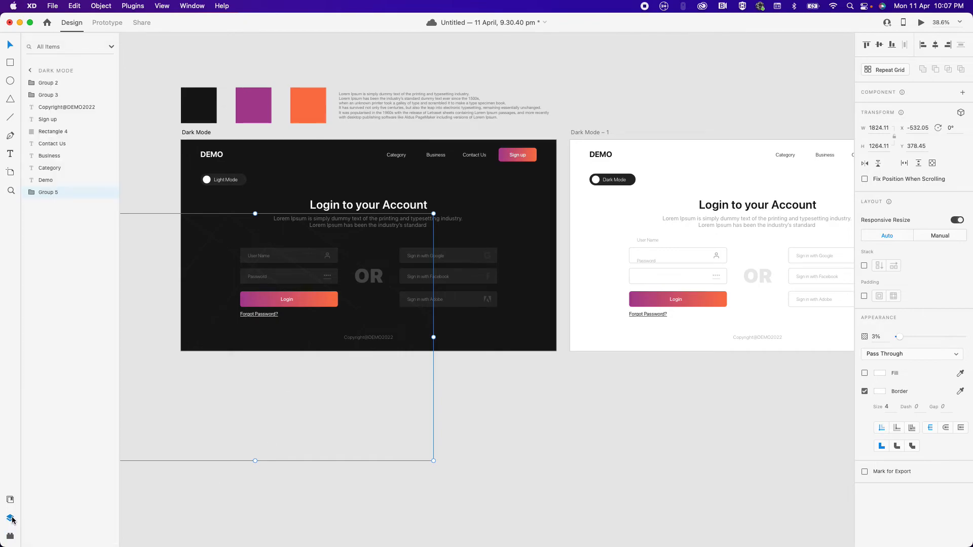
drag(219, 315, 330, 330)
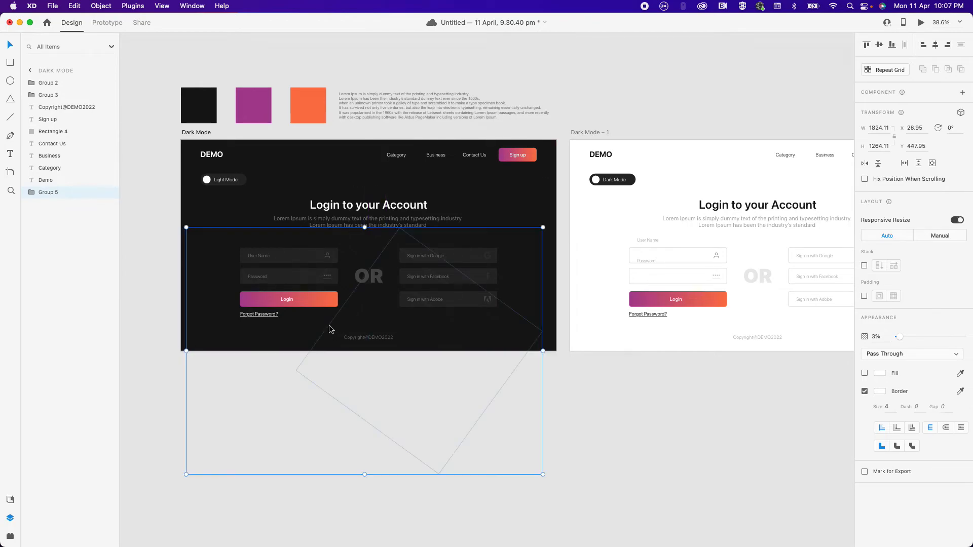
click(936, 46)
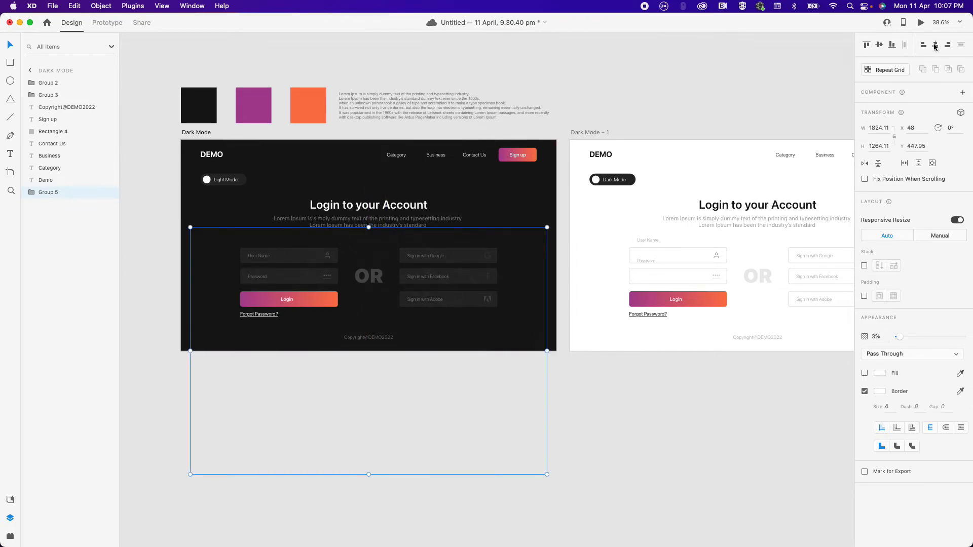
click(571, 411)
- Reduce the background outline group's opacity to 1%
scroll(331, 356, up, 5)
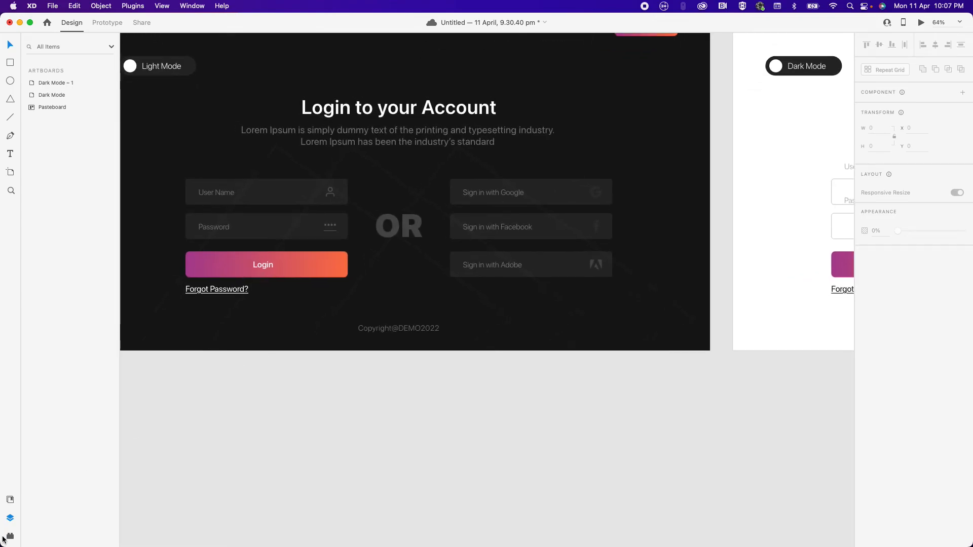
click(13, 517)
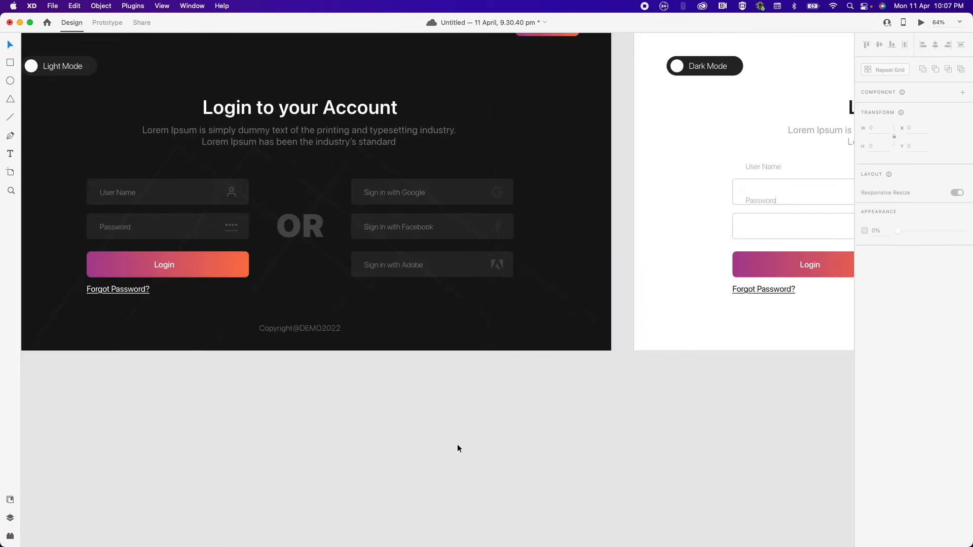
scroll(458, 448, up, 3)
scroll(458, 449, left, 5)
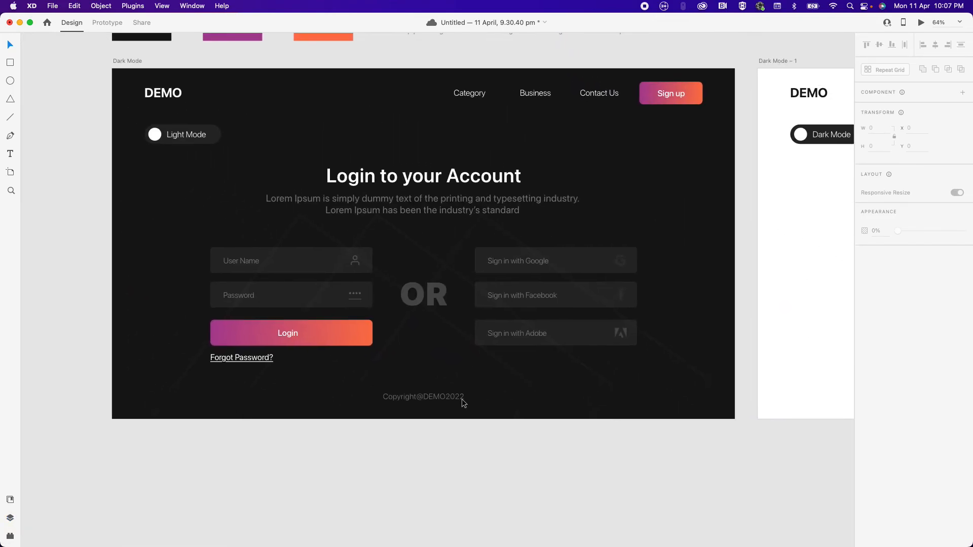
click(449, 269)
drag(897, 337, 898, 338)
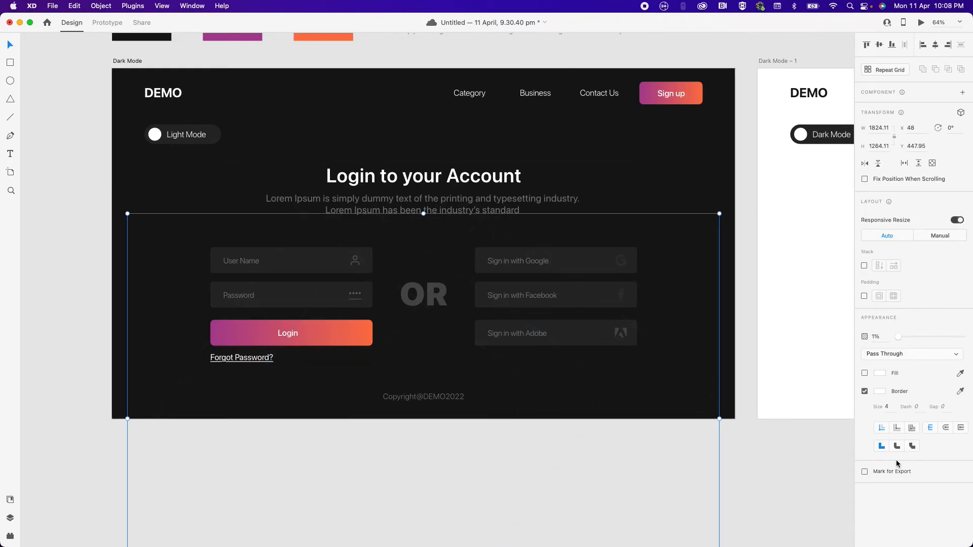
click(591, 471)
- Centre the background outline group vertically on the dark artboard
scroll(638, 497, down, 3)
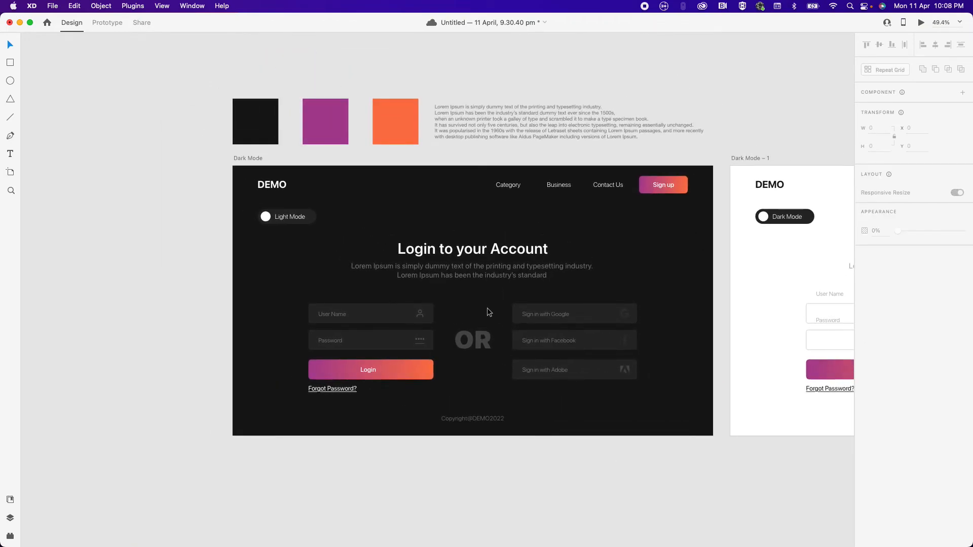
click(492, 319)
click(879, 45)
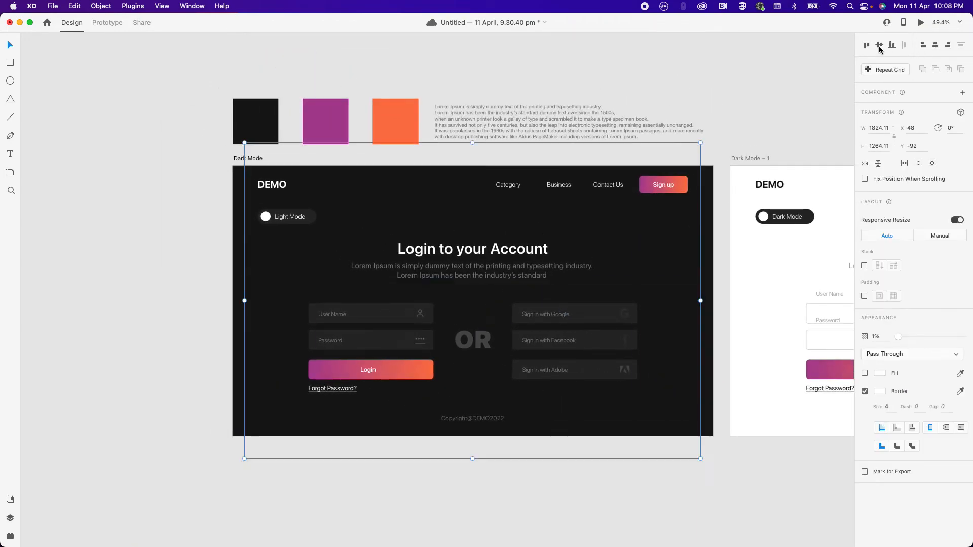
click(733, 491)
scroll(572, 395, up, 5)
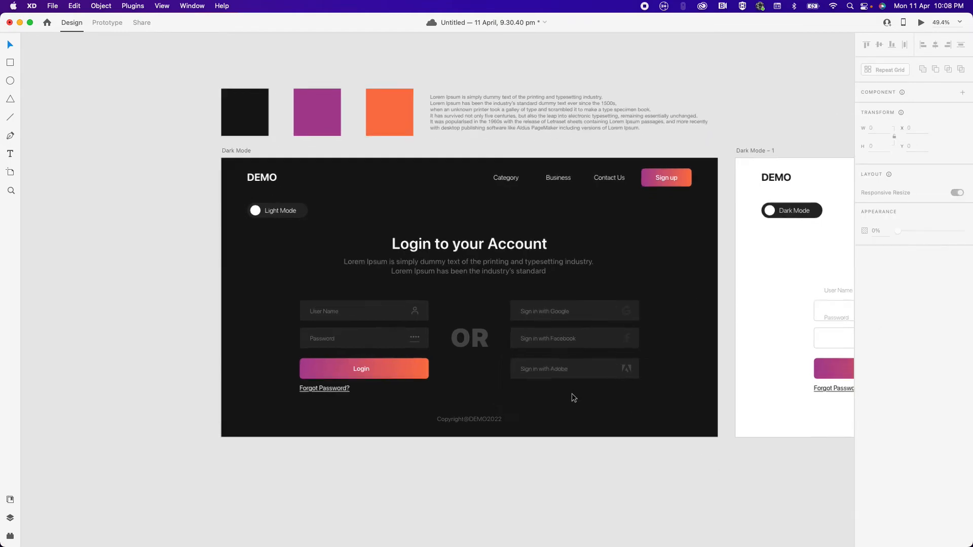
scroll(570, 394, down, 4)
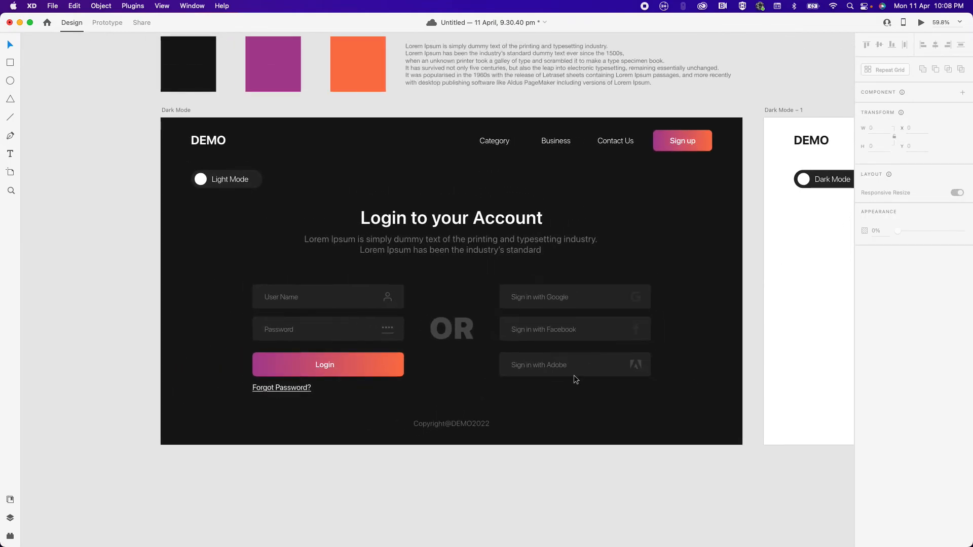
- Copy the background outline group from the dark artboard onto the white artboard
click(543, 270)
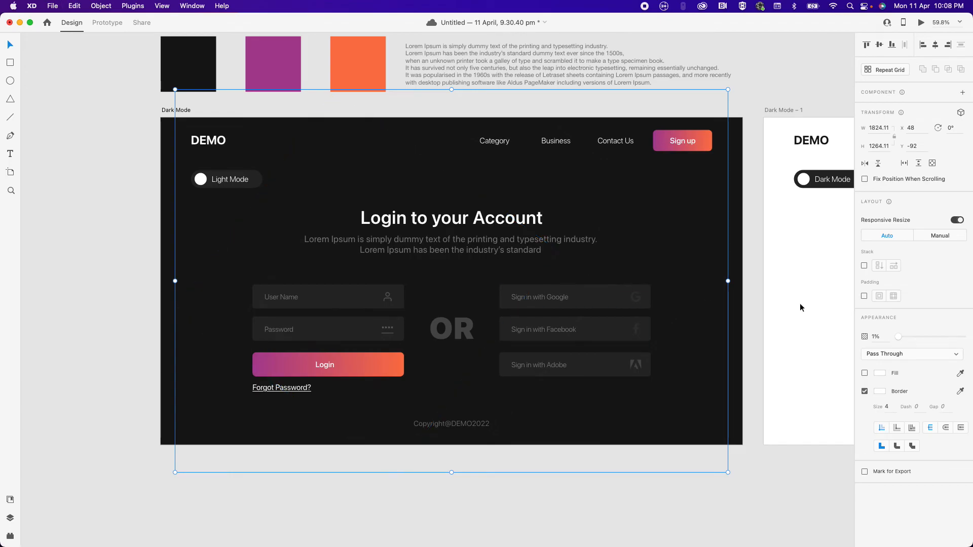
scroll(659, 253, right, 10)
click(498, 133)
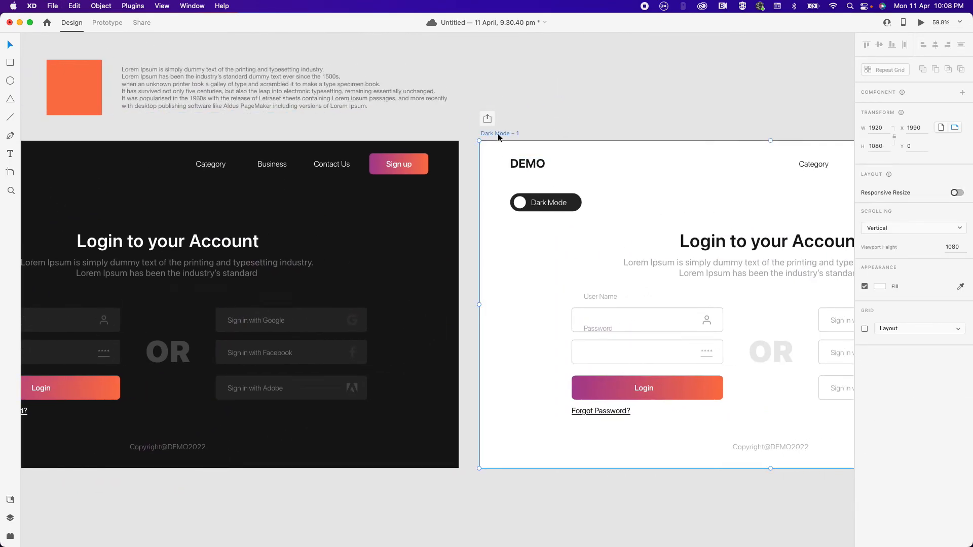
key(super+v)
- Recolour the outline group's border on the white artboard to the sampled dark background #161616 and set its opacity to 12%
scroll(586, 201, right, 8)
click(880, 391)
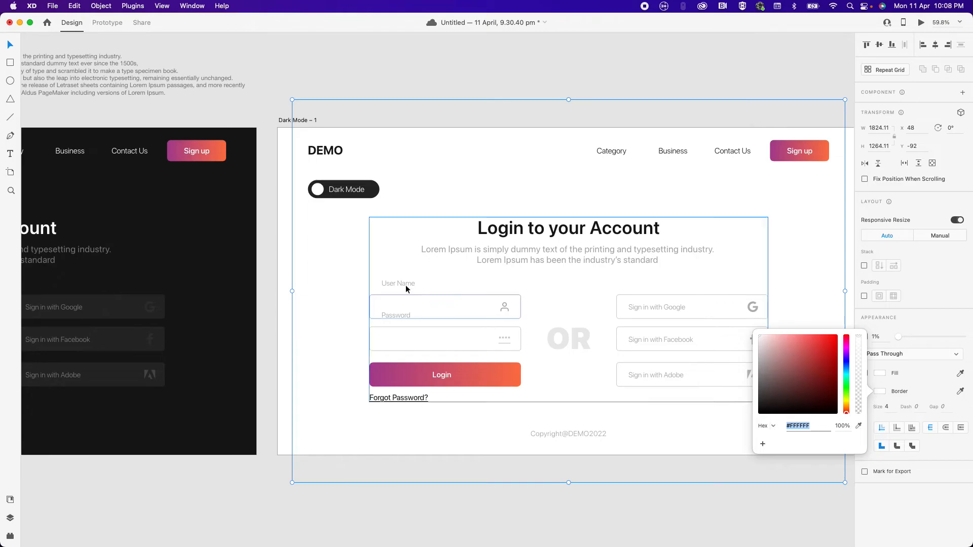
click(858, 426)
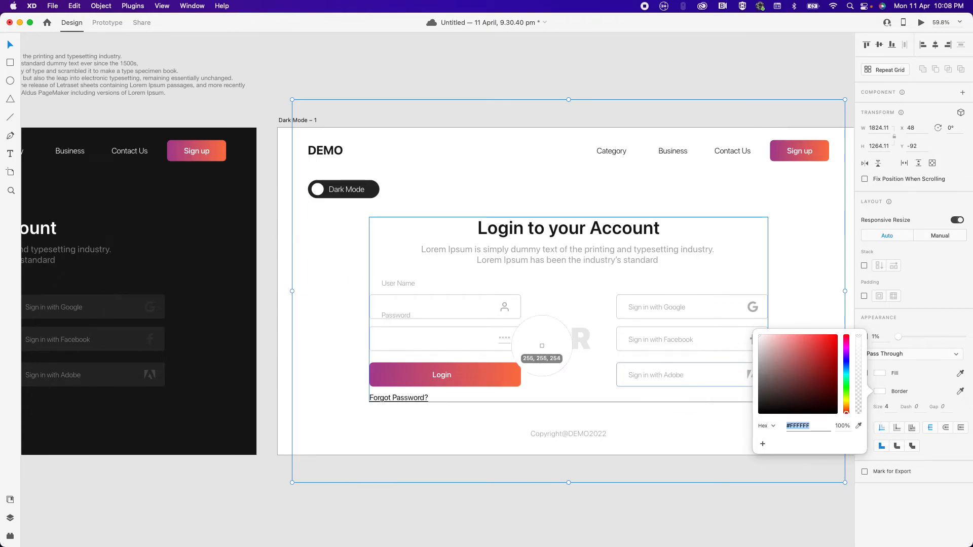
click(201, 264)
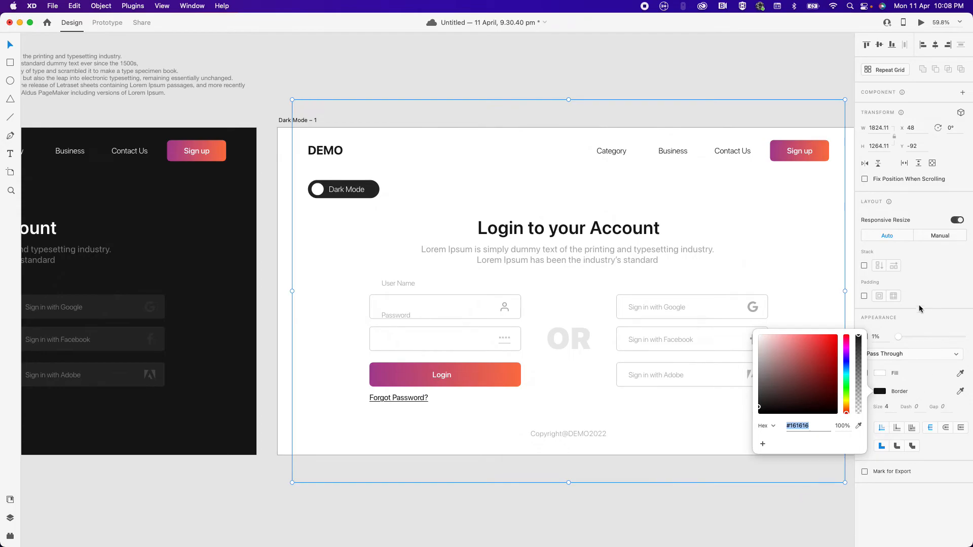
mouse_move(898, 337)
mouse_down()
mouse_move(916, 335)
mouse_move(906, 338)
mouse_up()
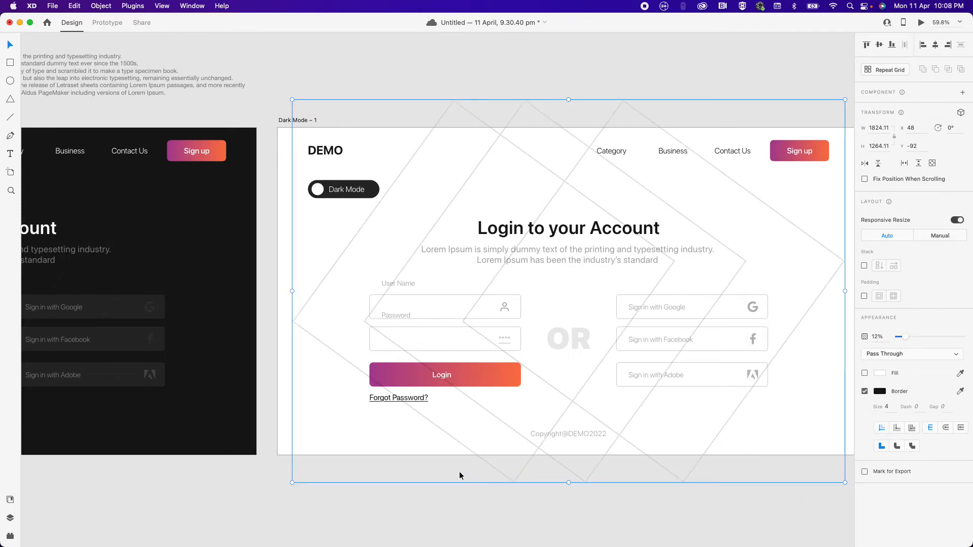
- Send the outline group behind all other content on the white artboard
click(9, 520)
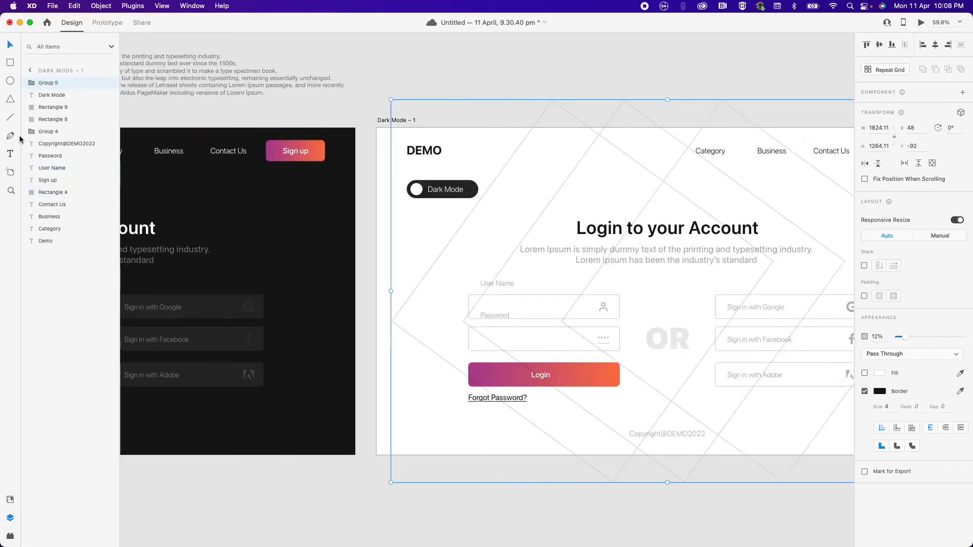
drag(54, 84, 55, 255)
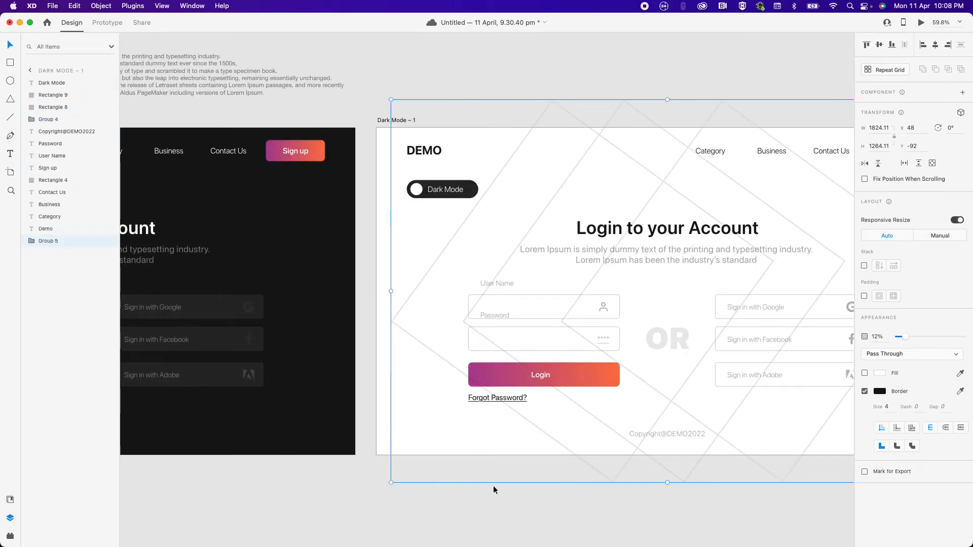
click(653, 517)
scroll(574, 459, down, 5)
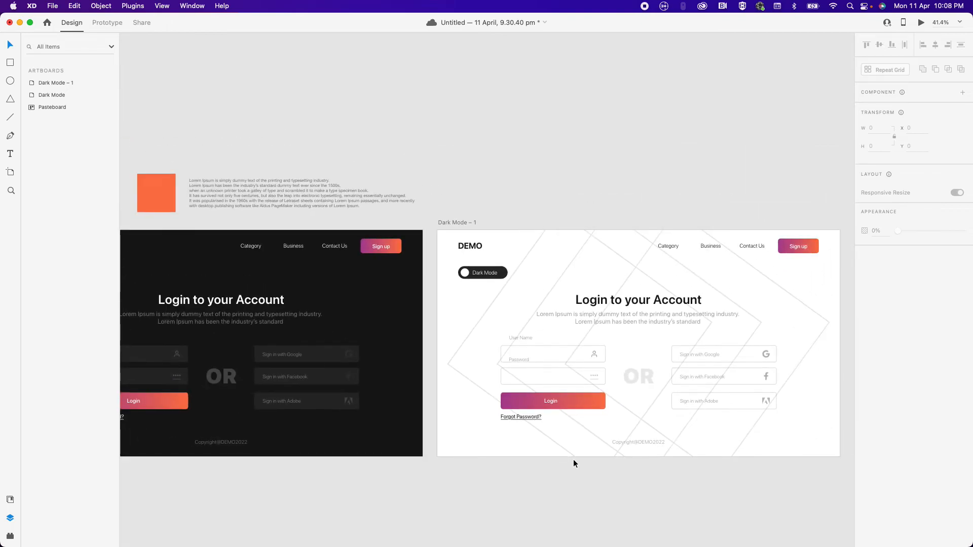
- Move the outline group to the white artboard's lower-right area, at about X 1021, Y 336
scroll(573, 459, up, 2)
drag(542, 437, 745, 461)
click(398, 464)
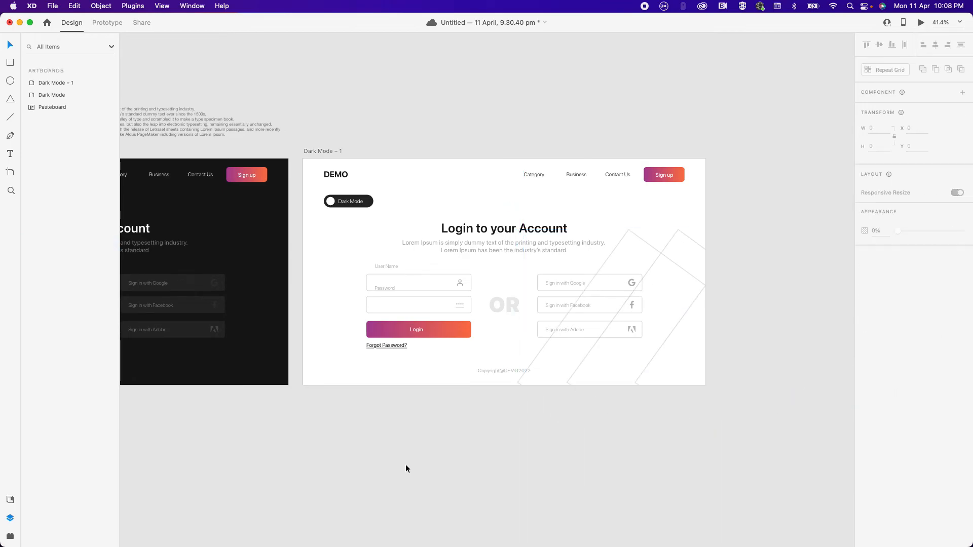
- Lower the outline group's opacity further and place a duplicate of it on the left side of the white artboard
click(663, 256)
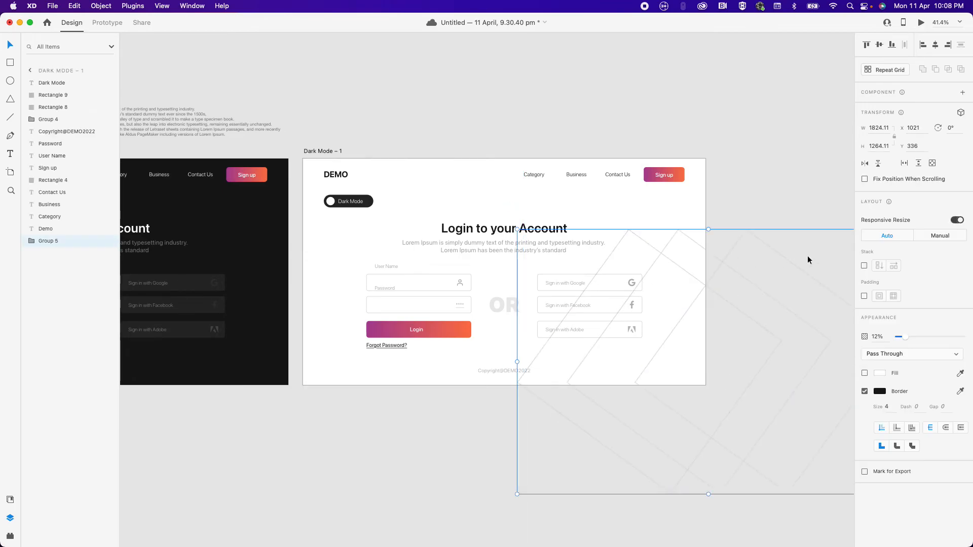
drag(902, 338, 896, 338)
key(super+d)
drag(686, 272, 280, 276)
click(613, 474)
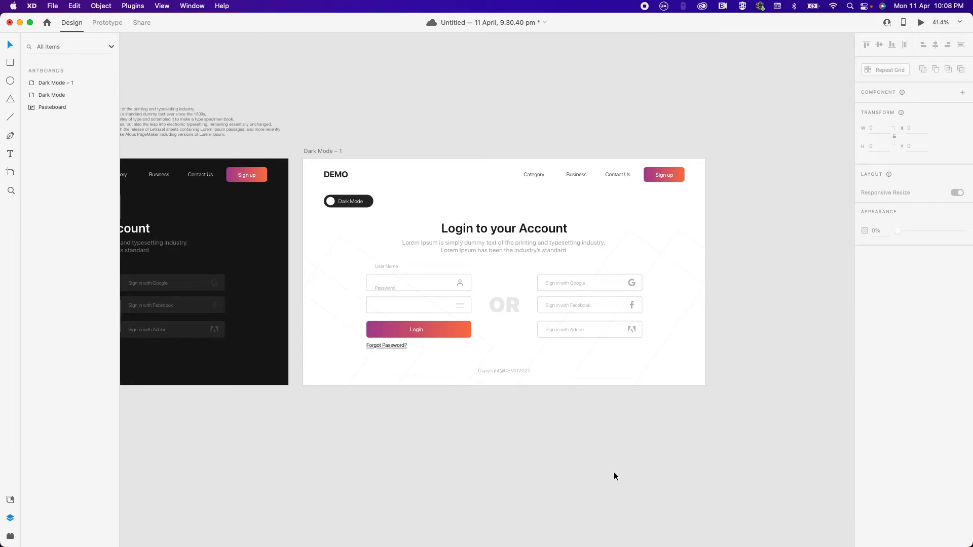
- Shift the white knob of the Dark Mode toggle to the right end of its pill
scroll(567, 451, left, 5)
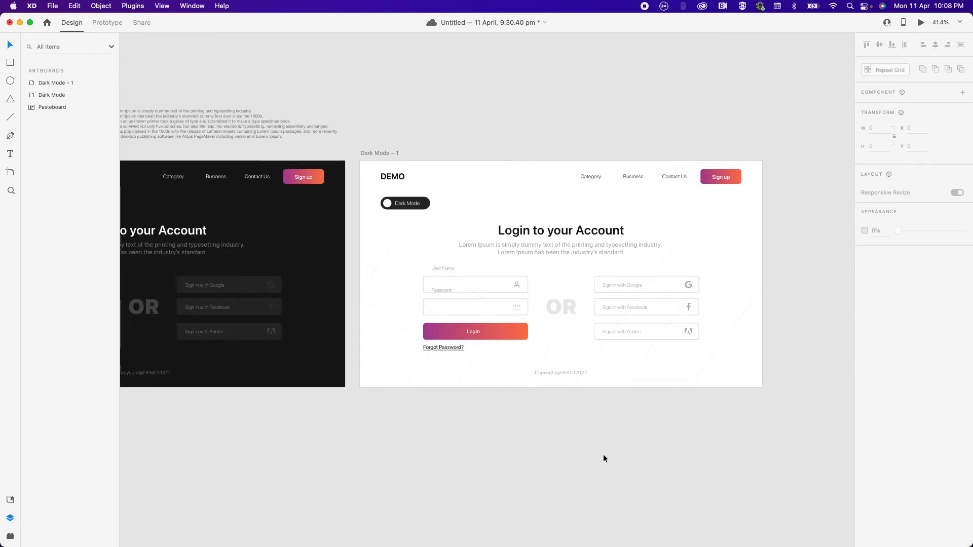
scroll(645, 469, down, 3)
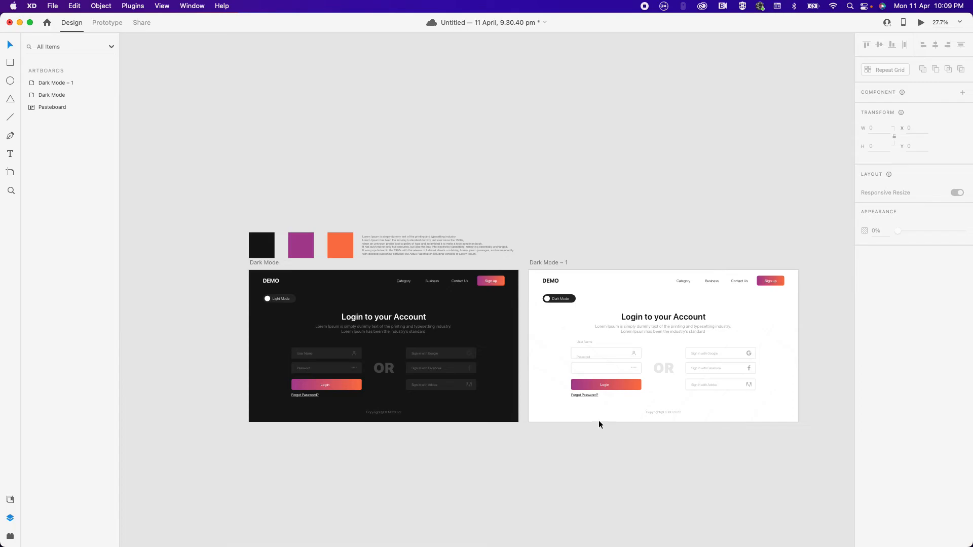
scroll(560, 306, up, 5)
click(534, 293)
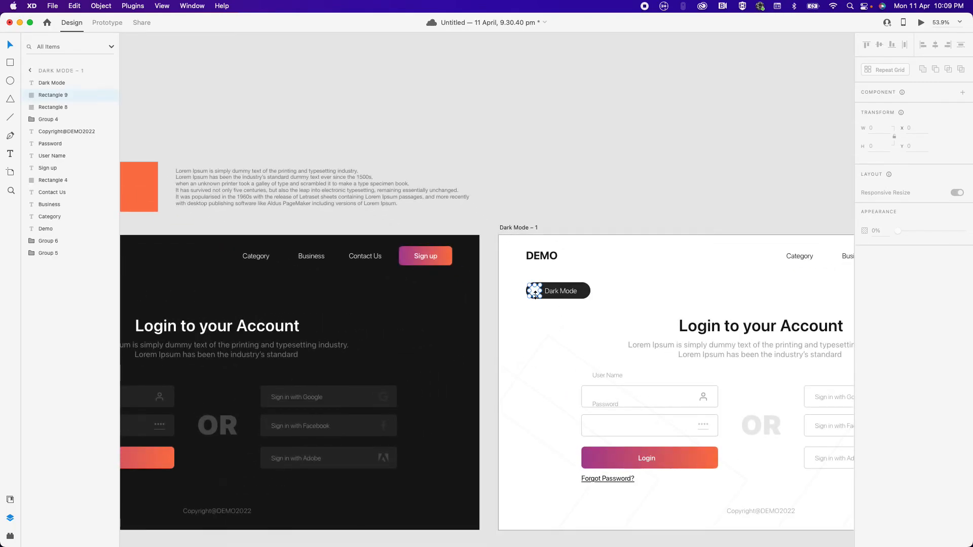
key(shift+Right)
key(shift+Right)
key(shift+Right)
key(shift+Right)
key(shift+Right)
key(shift+Right)
key(shift+Right)
key(shift+Right)
key(shift+Right)
key(shift+Right)
key(shift+Right)
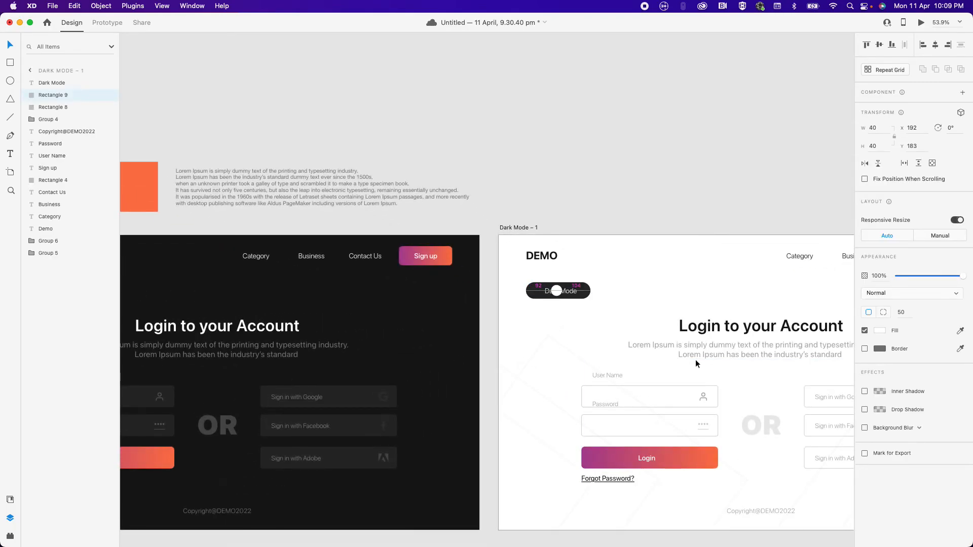
key(shift+Right)
key(shift+Right)
key(shift+Right)
key(shift+Right)
key(shift+Right)
key(shift+Right)
key(Right)
- Shift the Dark Mode label left inside the toggle to X 139
click(565, 293)
key(shift+Left)
key(shift+Left)
key(shift+Left)
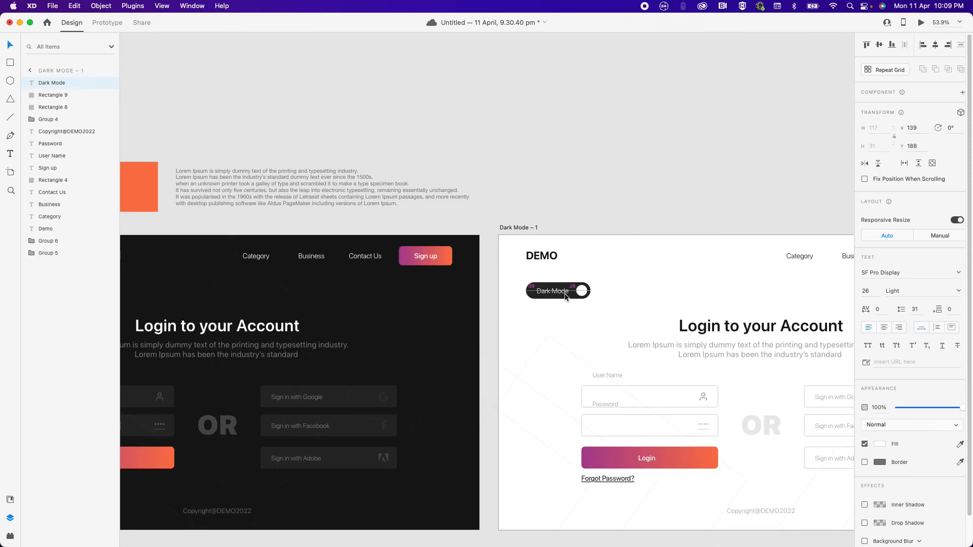
scroll(564, 294, down, 4)
click(656, 260)
- Rename the white artboard as Light Mode
scroll(656, 260, down, 5)
scroll(420, 309, up, 2)
scroll(419, 309, up, 1)
scroll(396, 276, right, 6)
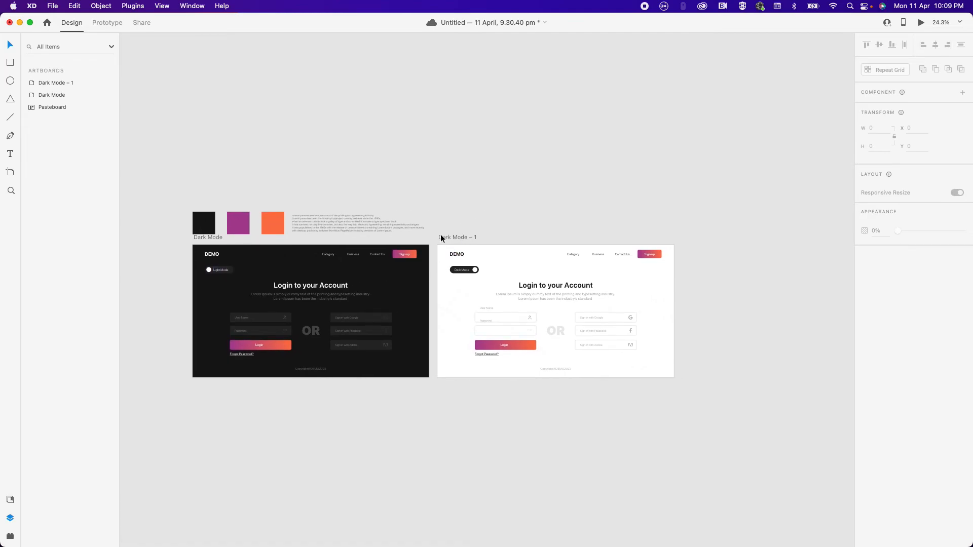
double_click(448, 236)
text(Light)
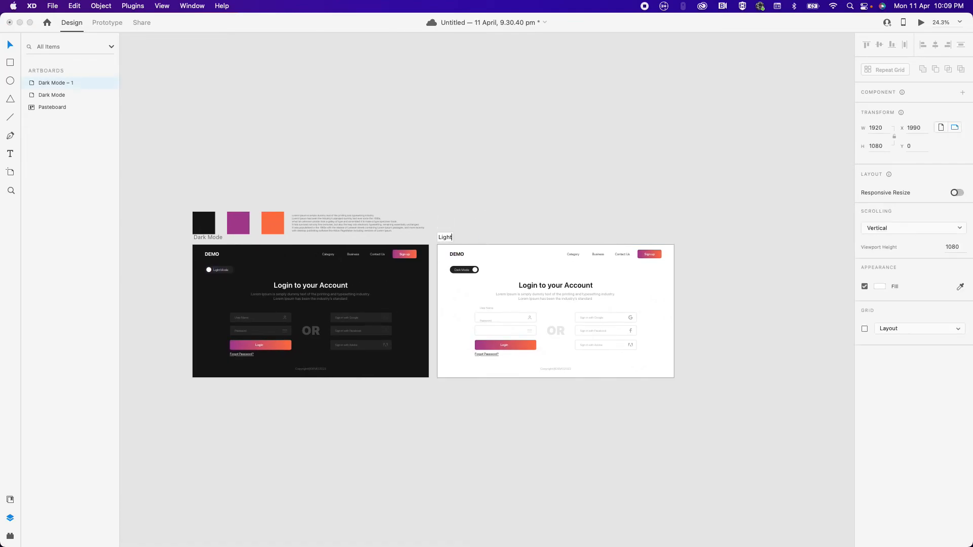
key(Return)
click(452, 234)
double_click(449, 237)
key(Right)
text(Mode)
key(Return)
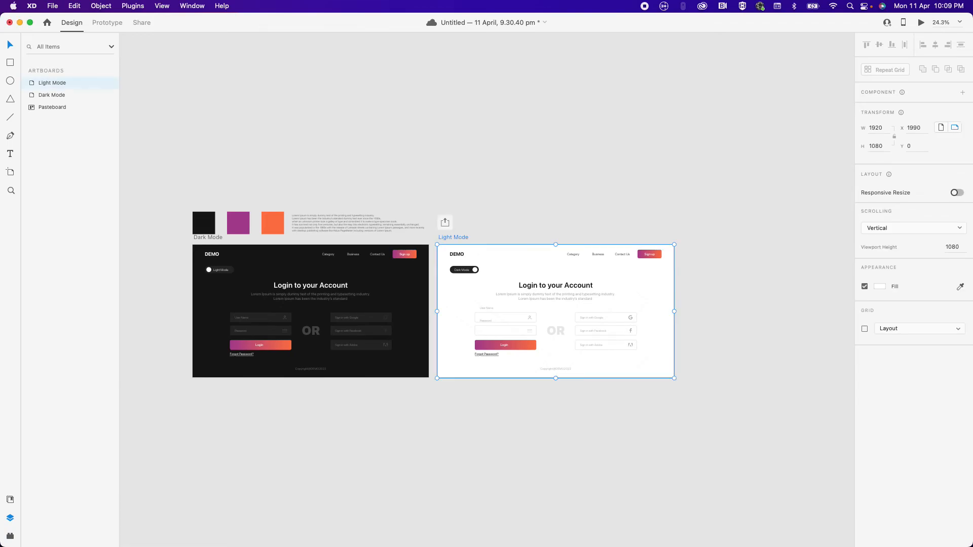
- Delete the colour swatches and the sample text above the artboards
drag(198, 186, 389, 226)
key(Delete)
scroll(506, 187, down, 2)
drag(211, 141, 608, 365)
click(754, 410)
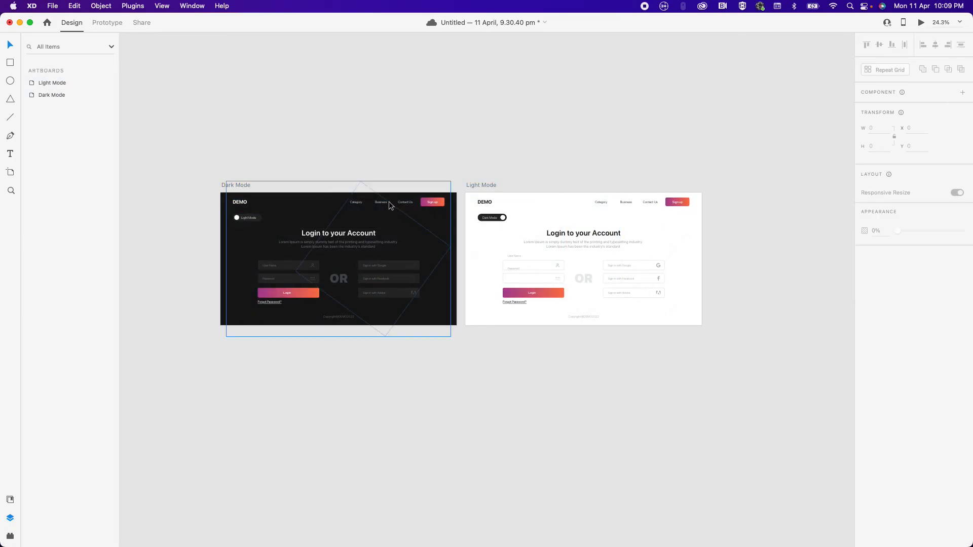
scroll(301, 100, up, 4)
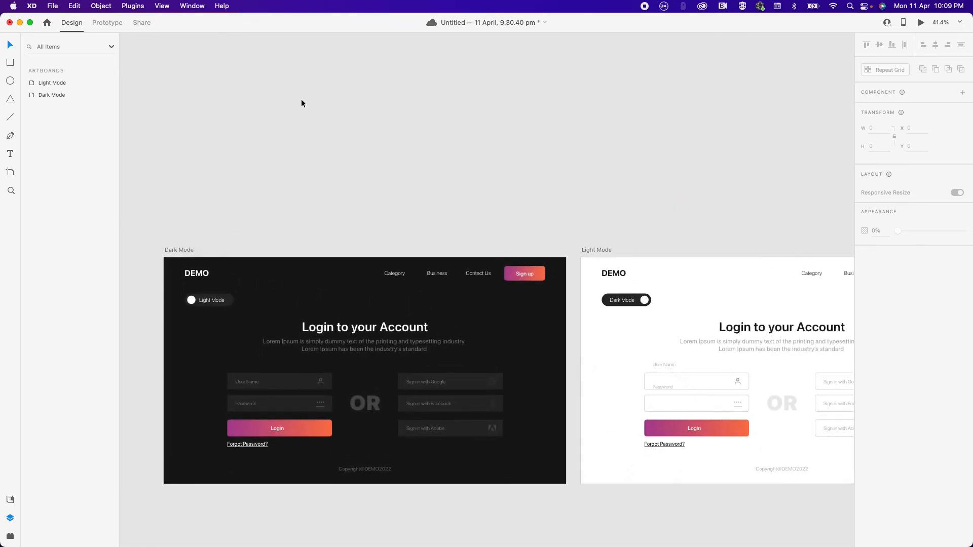
- Add a prototype link from the Light Mode toggle on the dark artboard to the Light Mode artboard
click(107, 22)
click(242, 256)
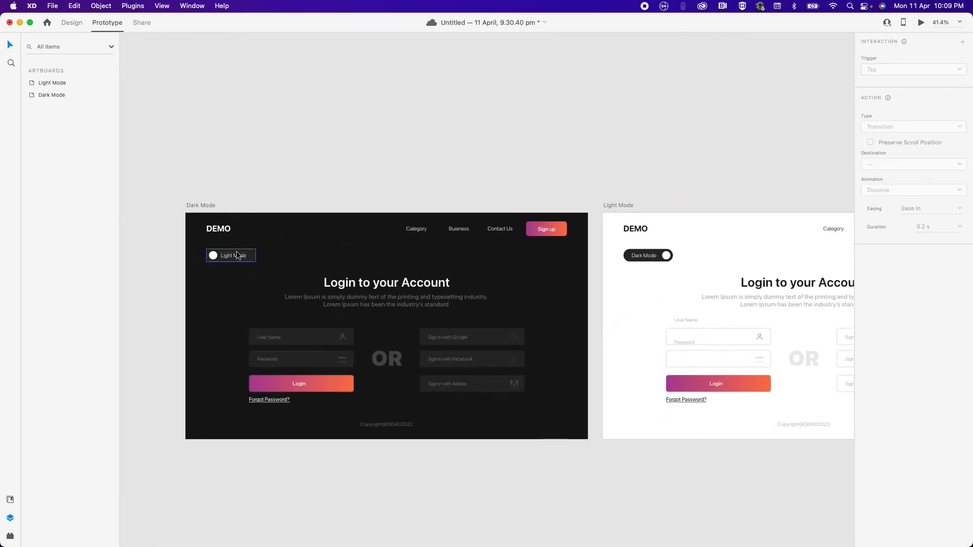
click(211, 260)
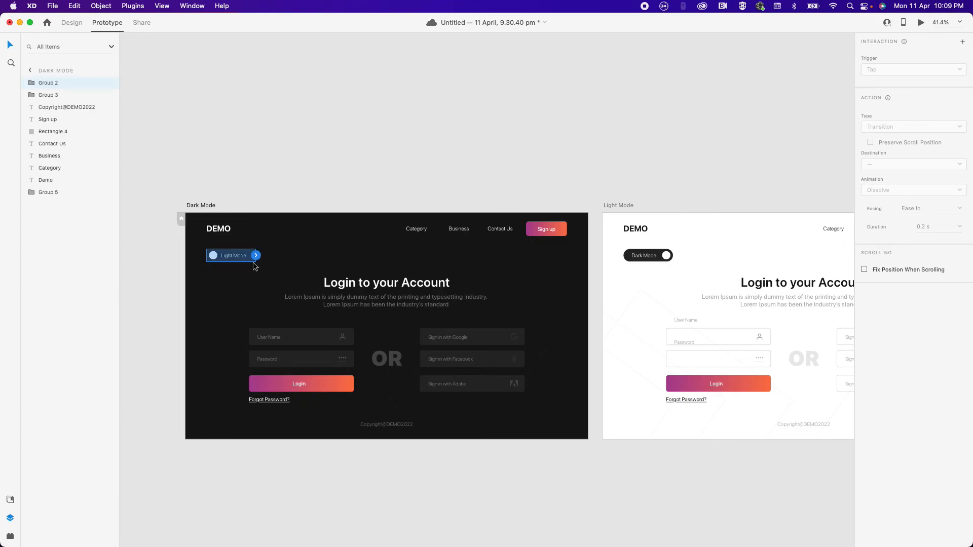
drag(256, 256, 621, 260)
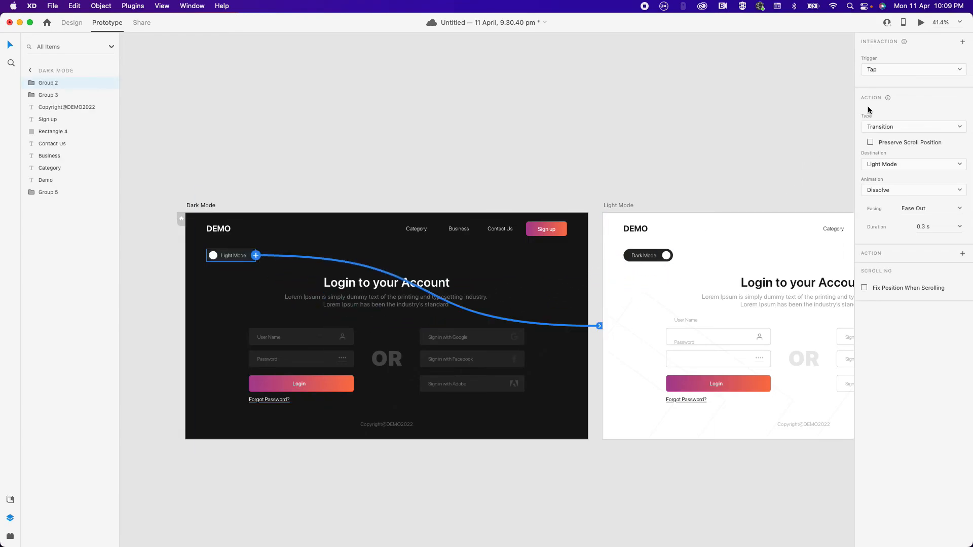
- Keep the link's trigger as Tap and set its action to Auto-Animate with Ease In-Out easing
click(876, 72)
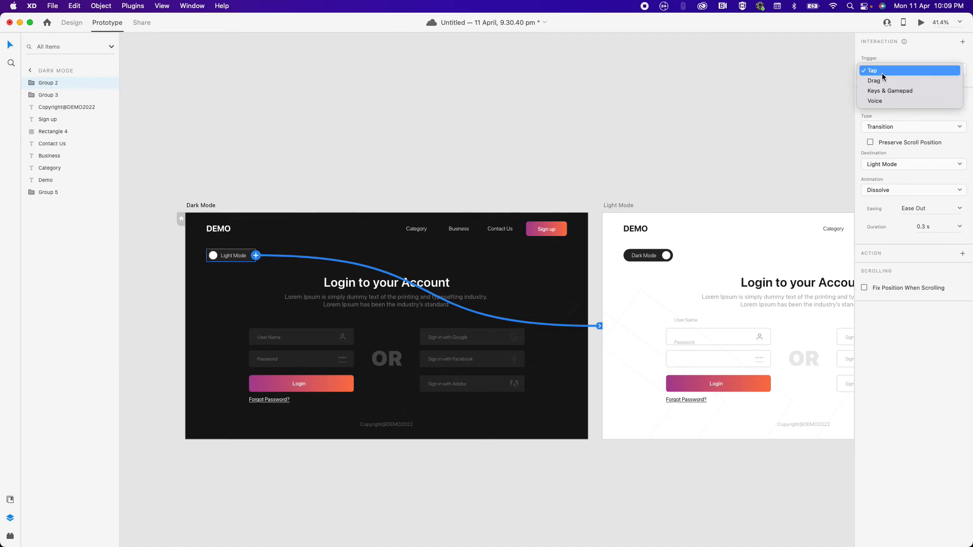
click(882, 72)
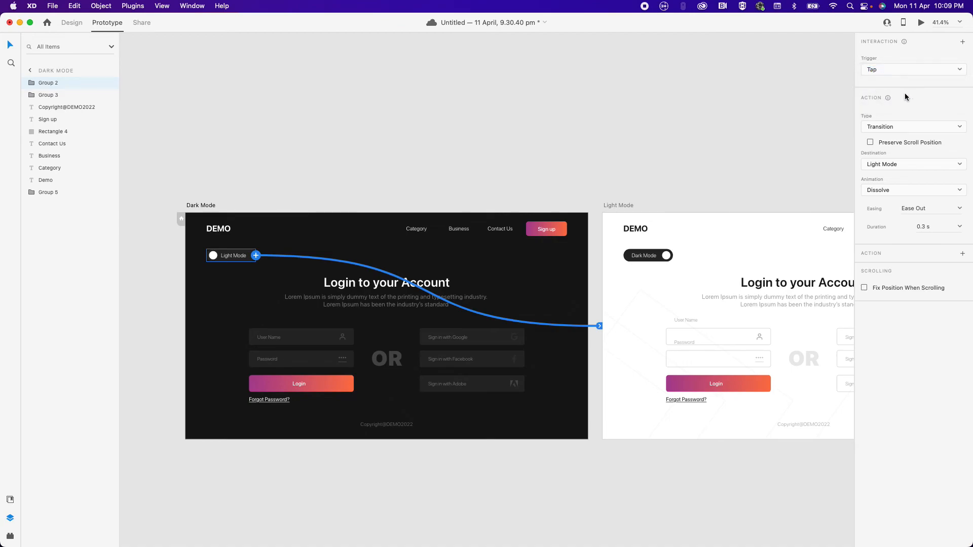
click(906, 126)
click(892, 141)
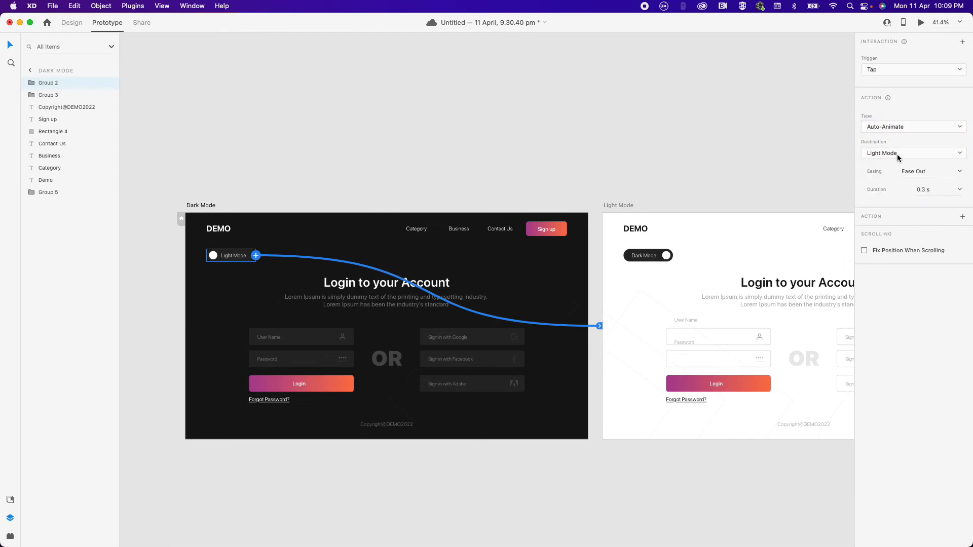
click(960, 176)
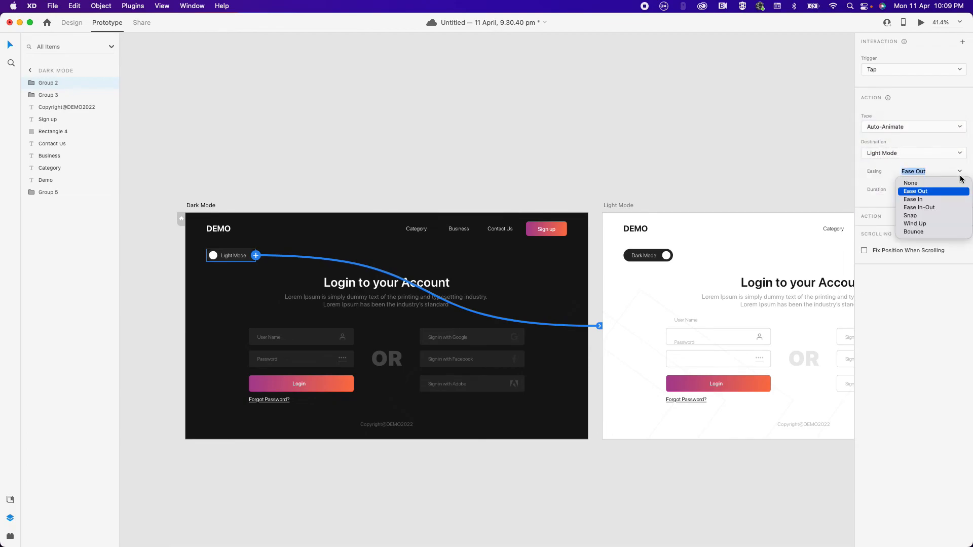
click(935, 207)
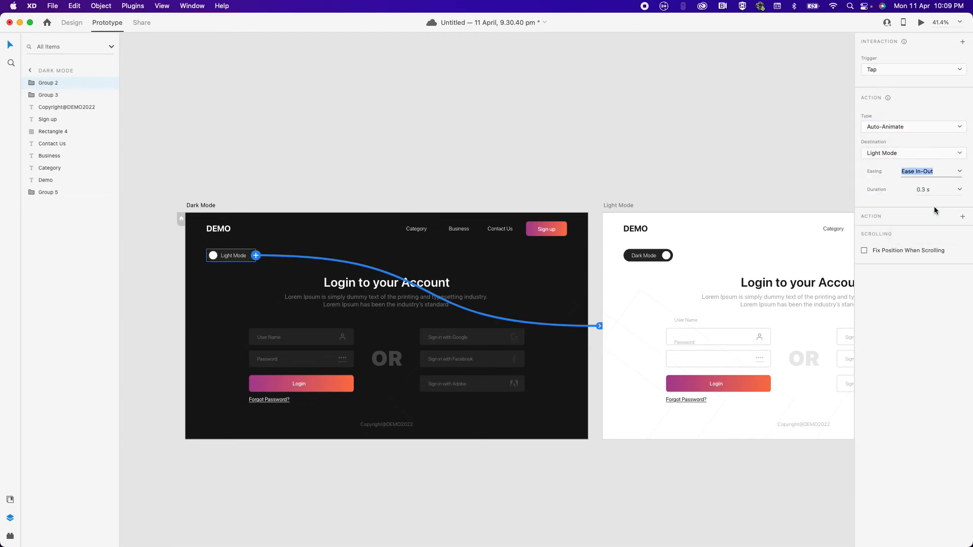
click(672, 196)
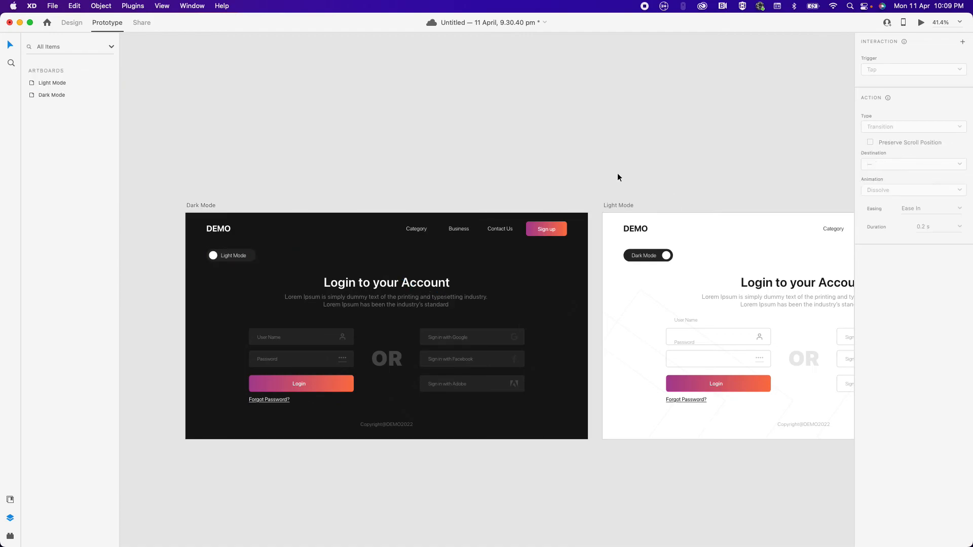
- Link the Dark Mode toggle's background on the white artboard to the Dark Mode artboard
click(660, 257)
drag(676, 258, 474, 263)
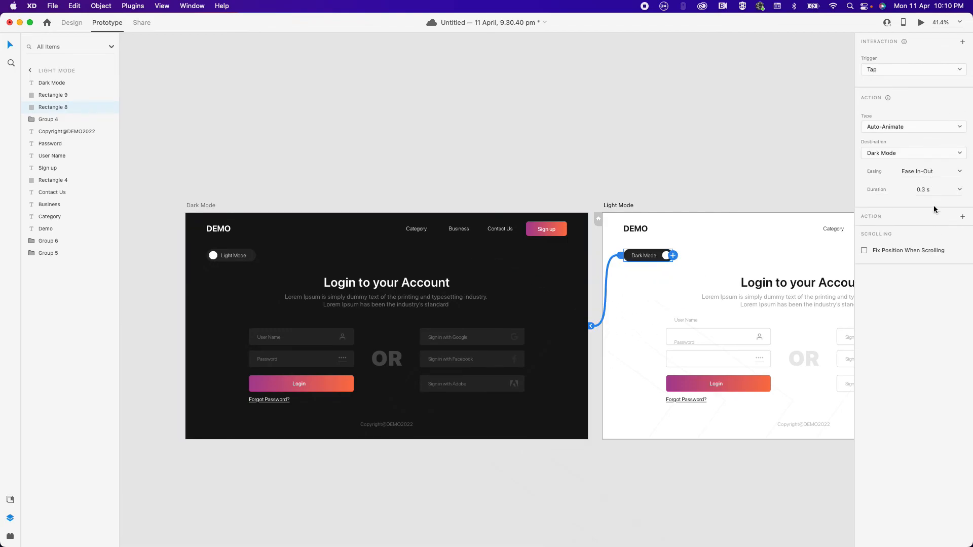
click(359, 205)
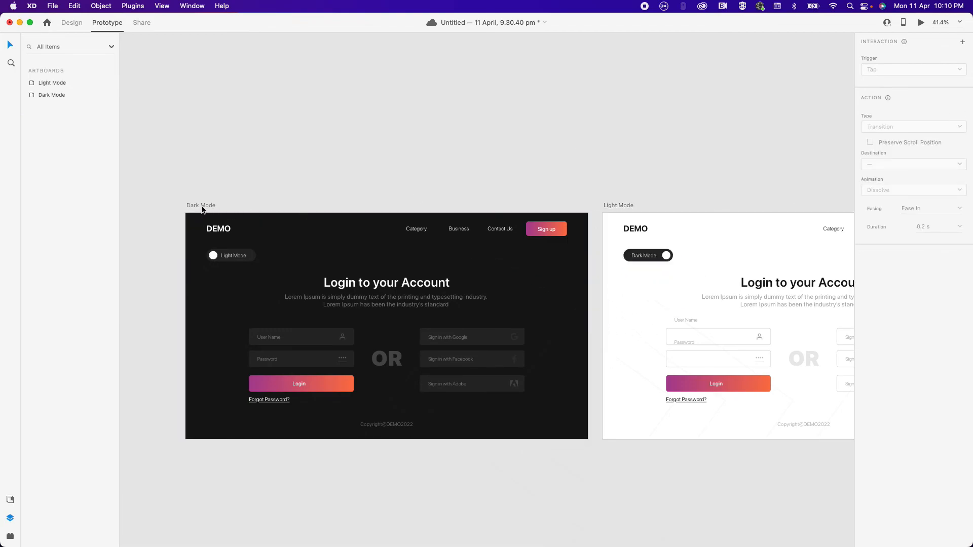
- Preview the prototype from the Dark Mode artboard and switch repeatedly between light and dark modes with the toggle
click(201, 206)
click(922, 24)
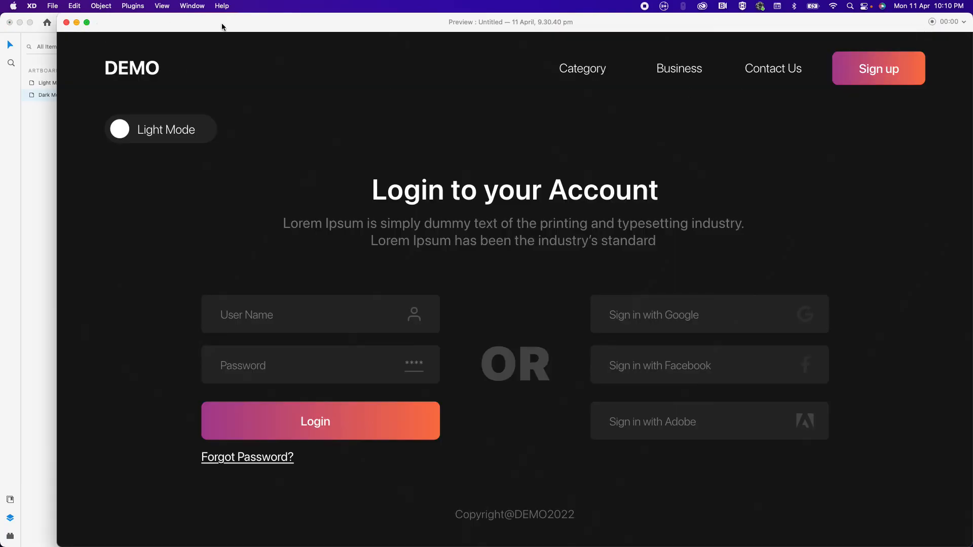
drag(195, 21, 167, 19)
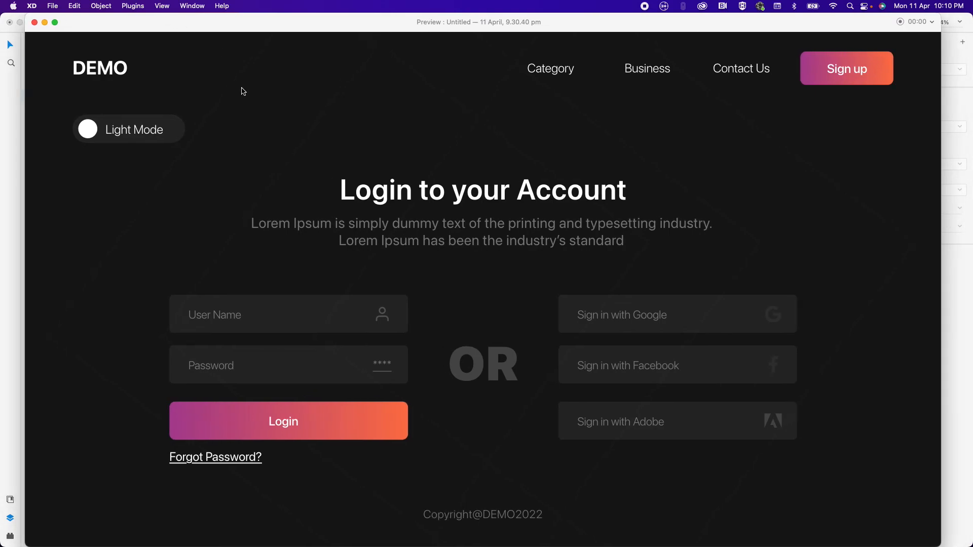
click(138, 135)
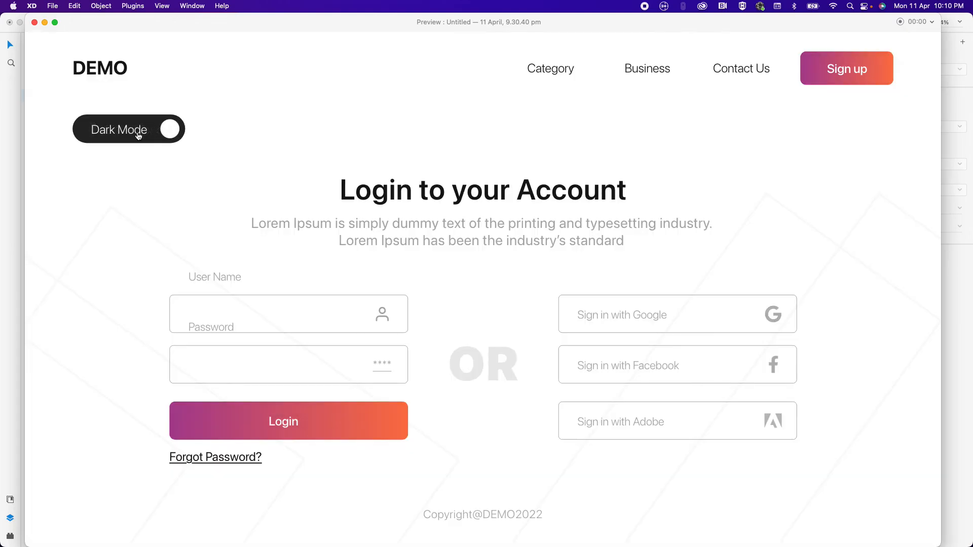
click(138, 135)
click(137, 135)
click(137, 135)
click(138, 135)
click(137, 135)
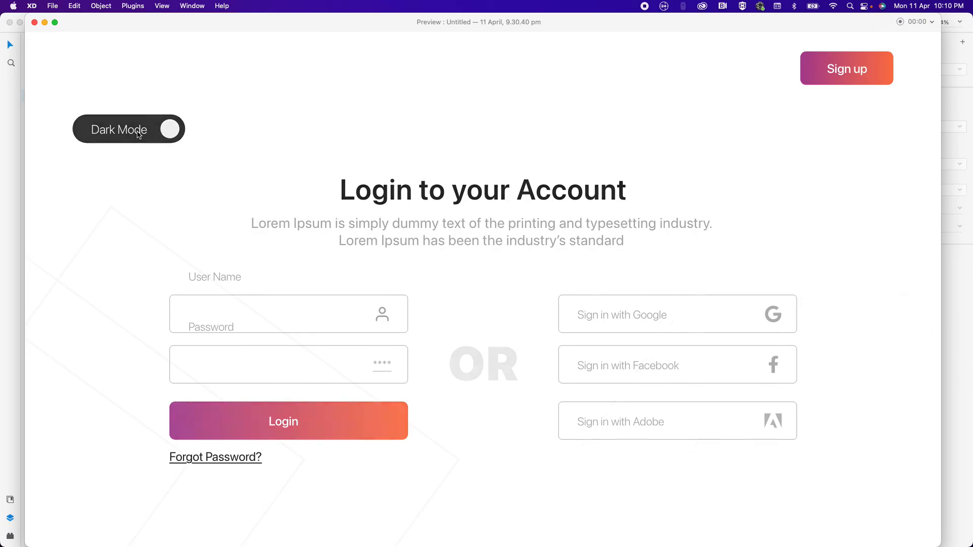
- Switch between light and dark modes with the toggle in the preview, and close the preview
click(137, 134)
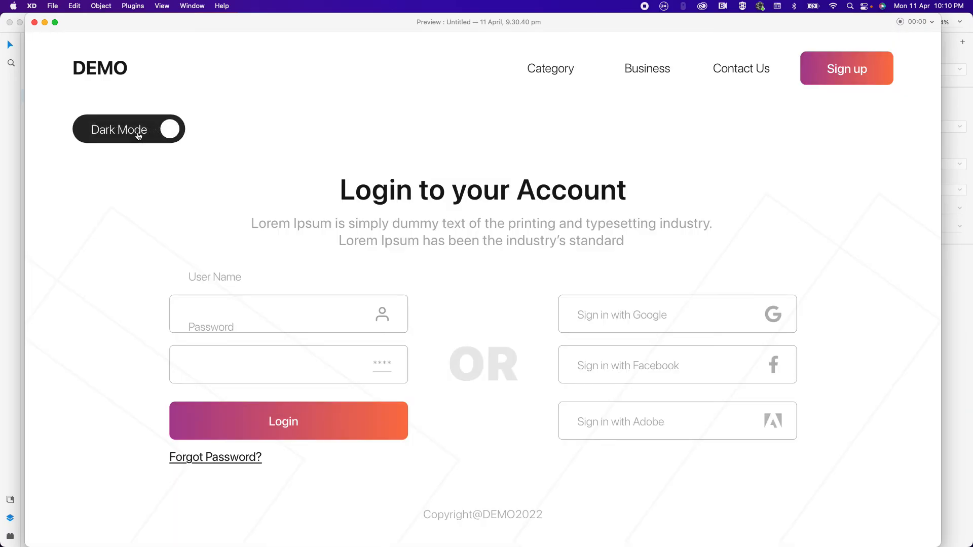
click(138, 135)
click(138, 135)
click(45, 22)
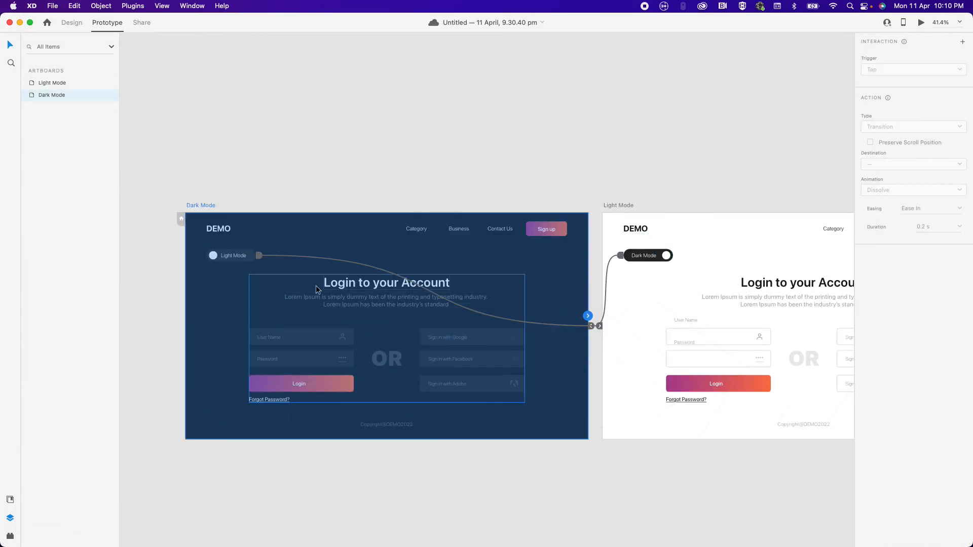
- Set the easing of the Light Mode toggle's Auto-Animate link on the Dark Mode artboard to Ease In
click(252, 259)
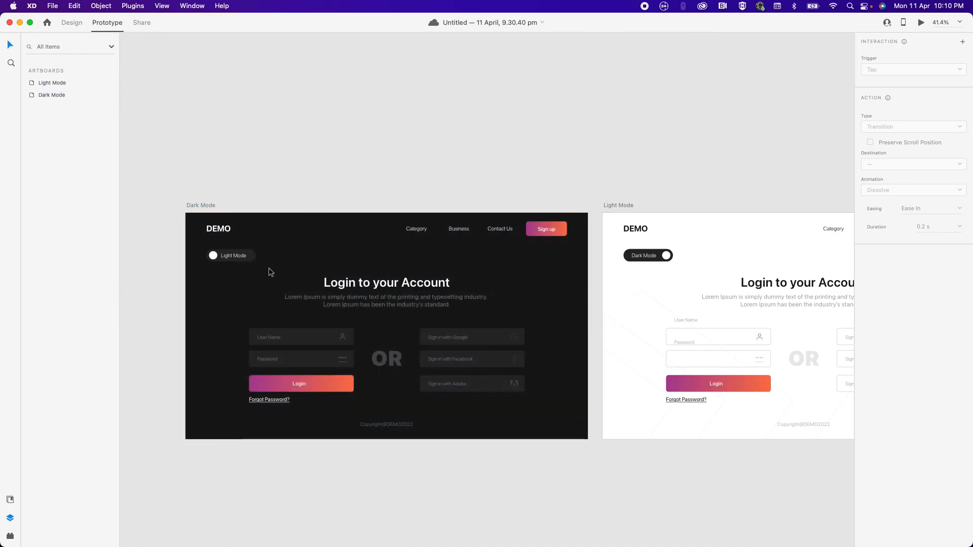
click(252, 256)
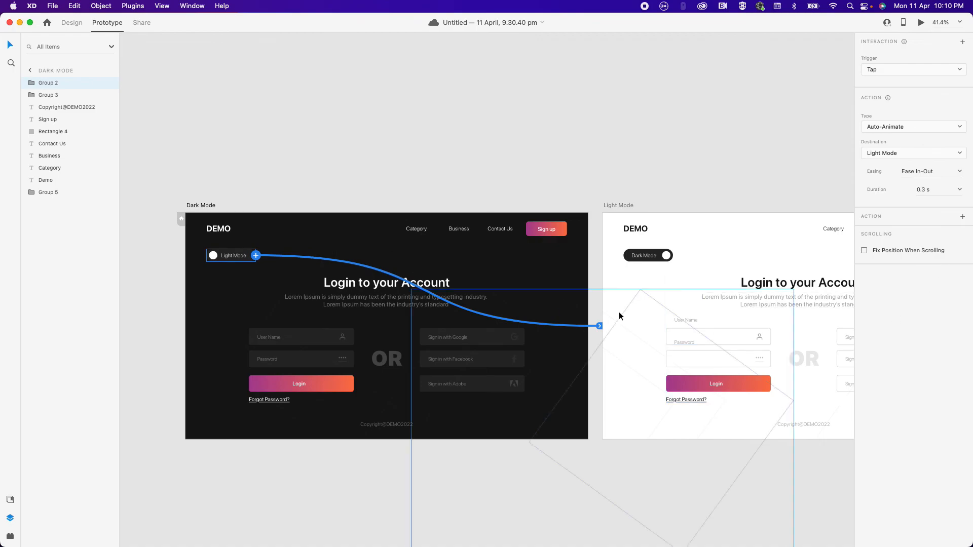
scroll(608, 309, down, 5)
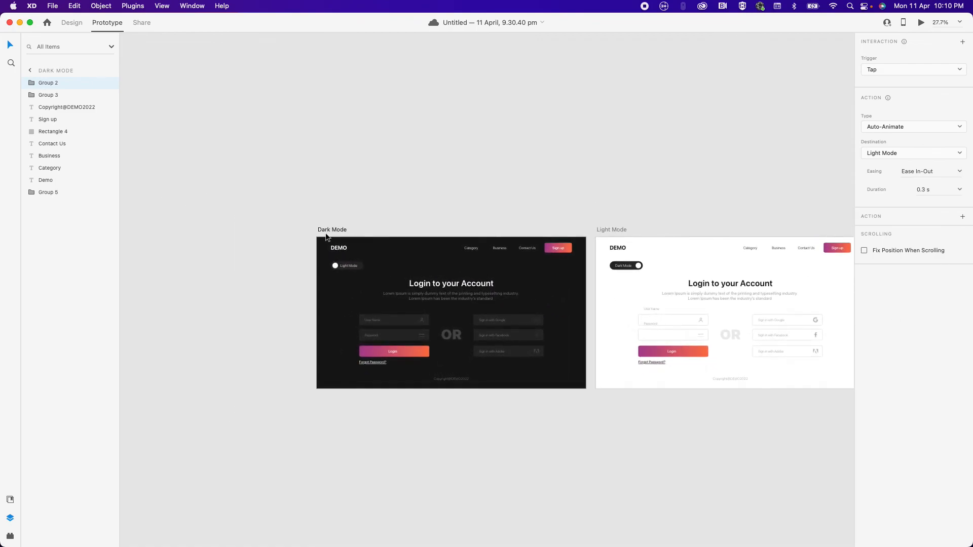
scroll(610, 245, right, 3)
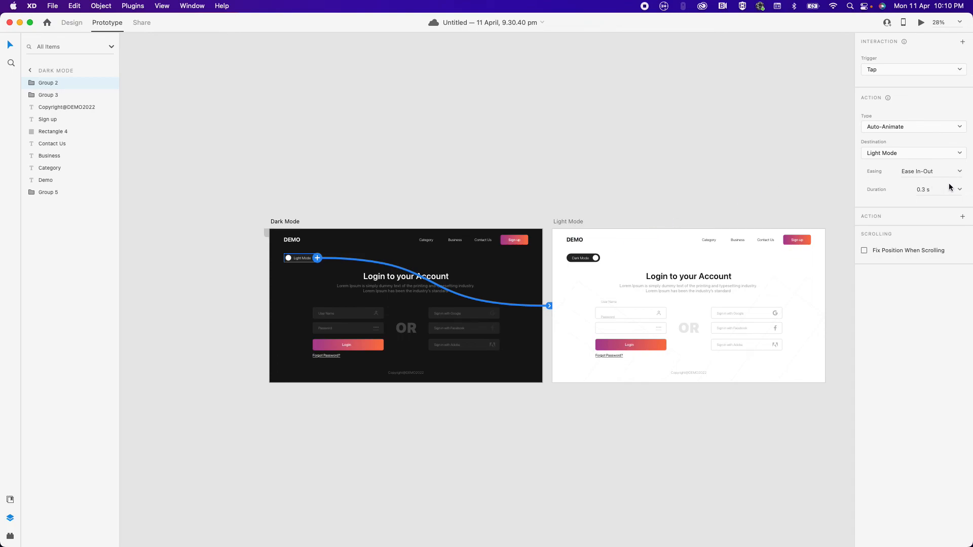
click(959, 173)
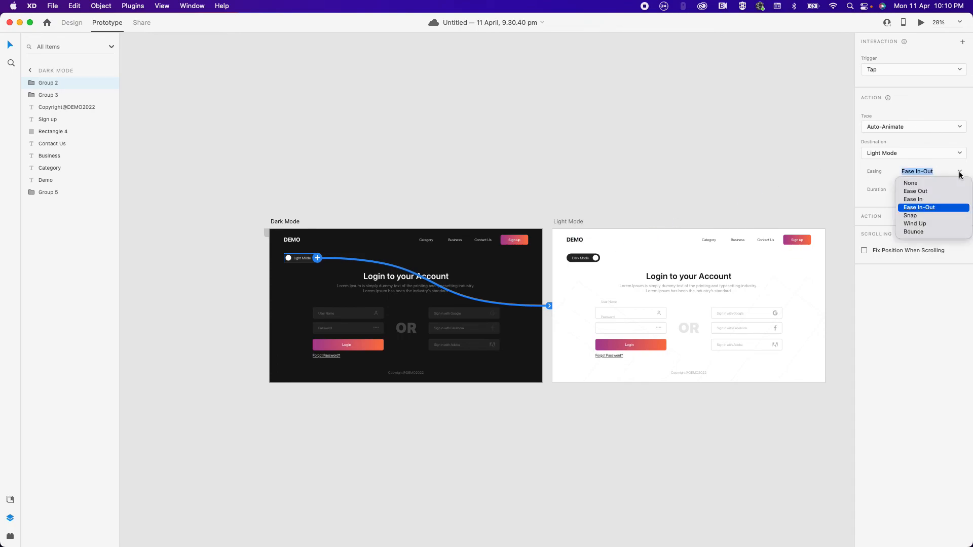
click(937, 206)
- Set the easing of the Dark Mode toggle's link on the Light Mode artboard to Ease Out
click(597, 260)
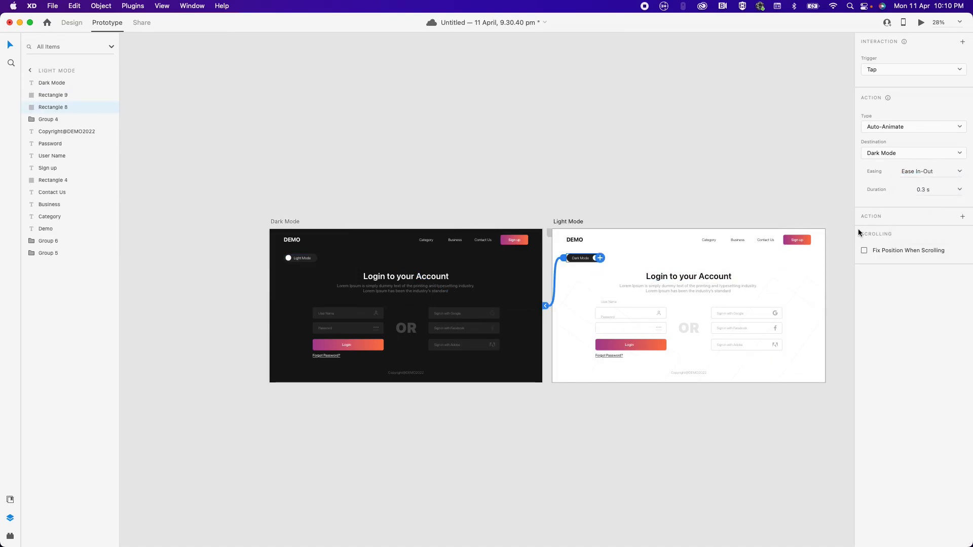
click(958, 173)
click(931, 192)
click(800, 187)
- Preview the prototype from the Dark Mode artboard, toggle to light mode and back, and close the preview
click(281, 222)
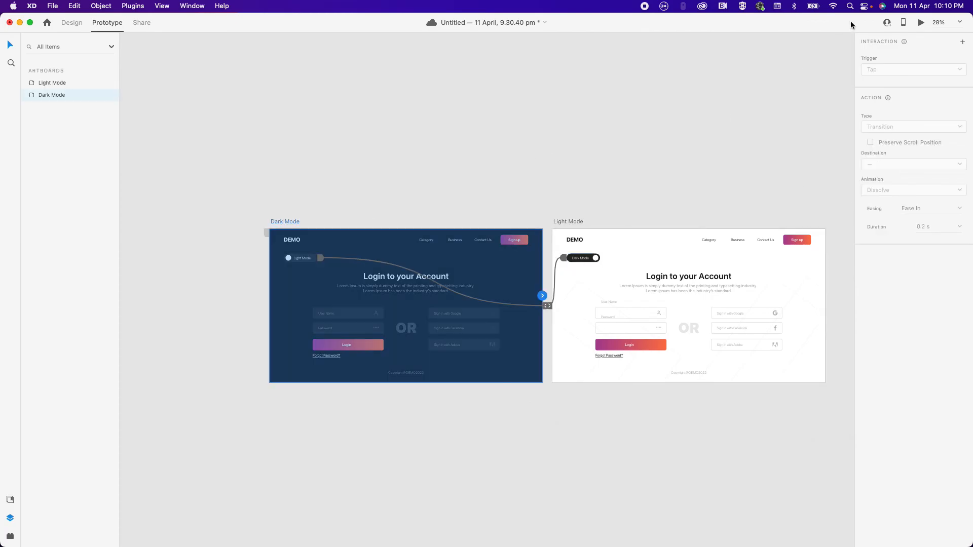
click(921, 22)
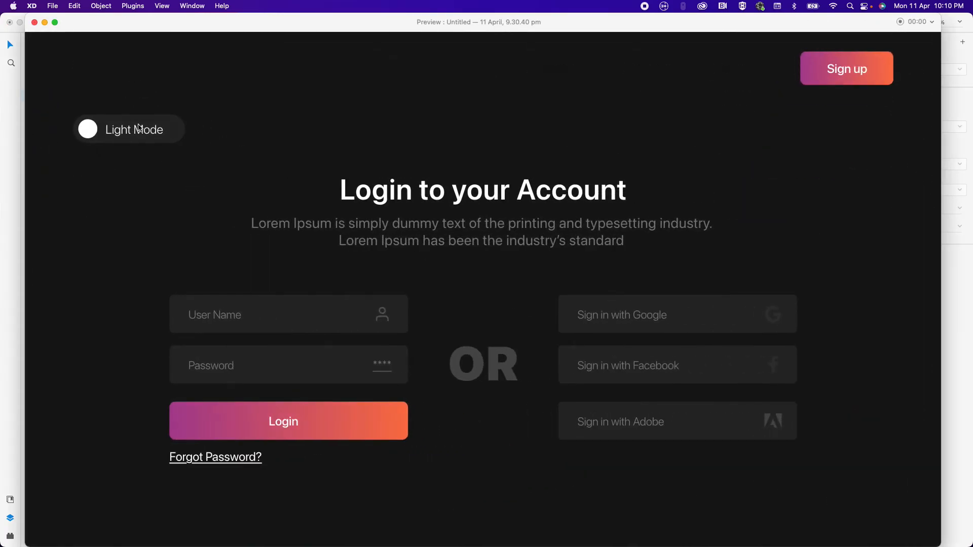
click(139, 127)
click(142, 136)
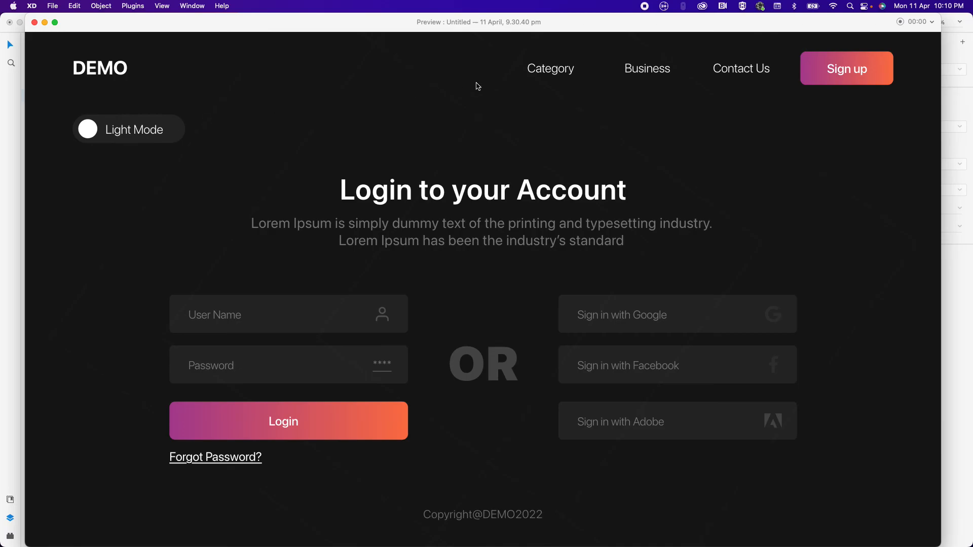
click(34, 22)
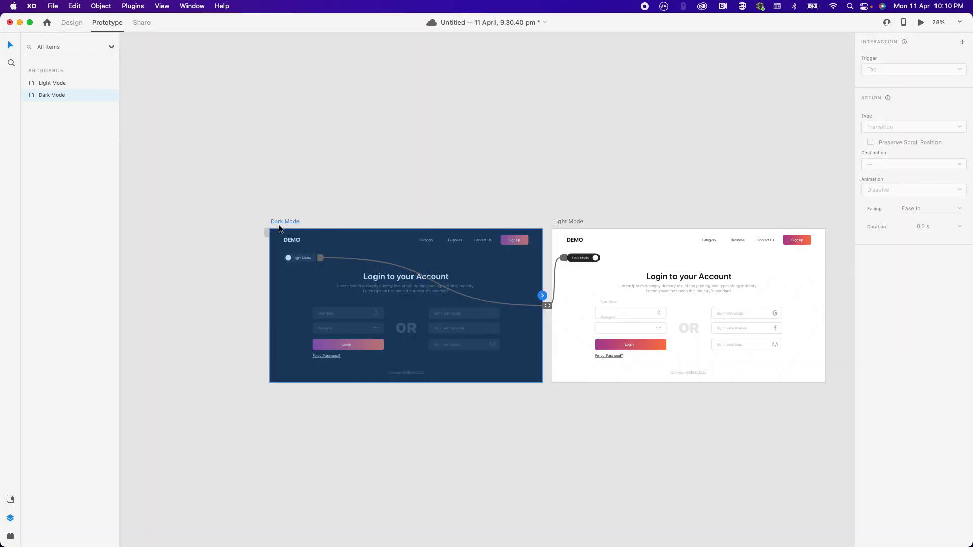
- Set the Auto-Animate duration of both mode toggles' links to 0.8 s
click(330, 259)
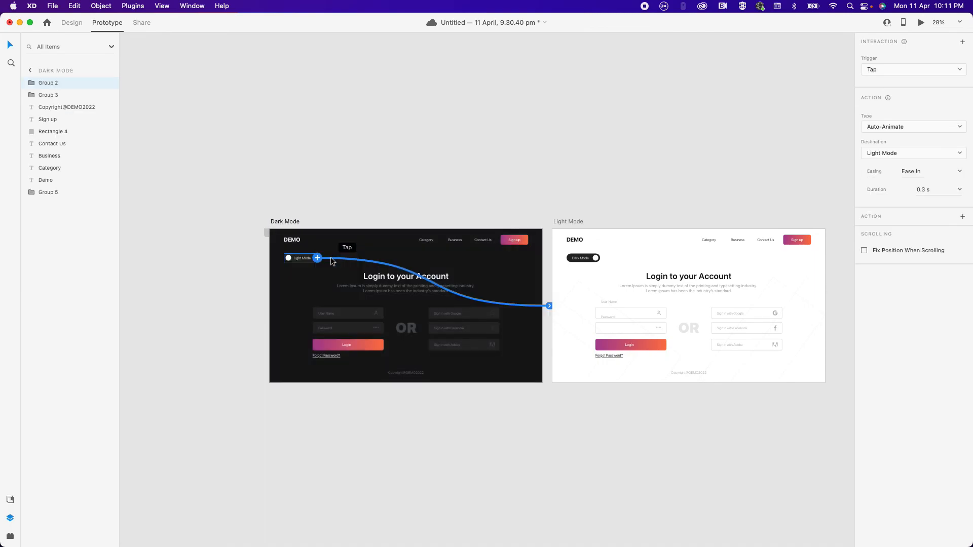
click(959, 190)
click(934, 234)
click(583, 258)
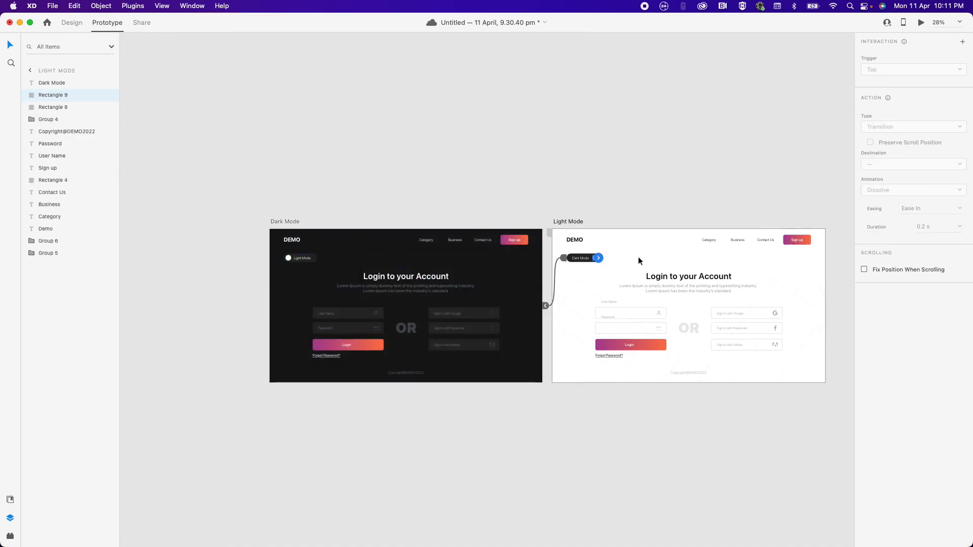
click(587, 260)
click(960, 191)
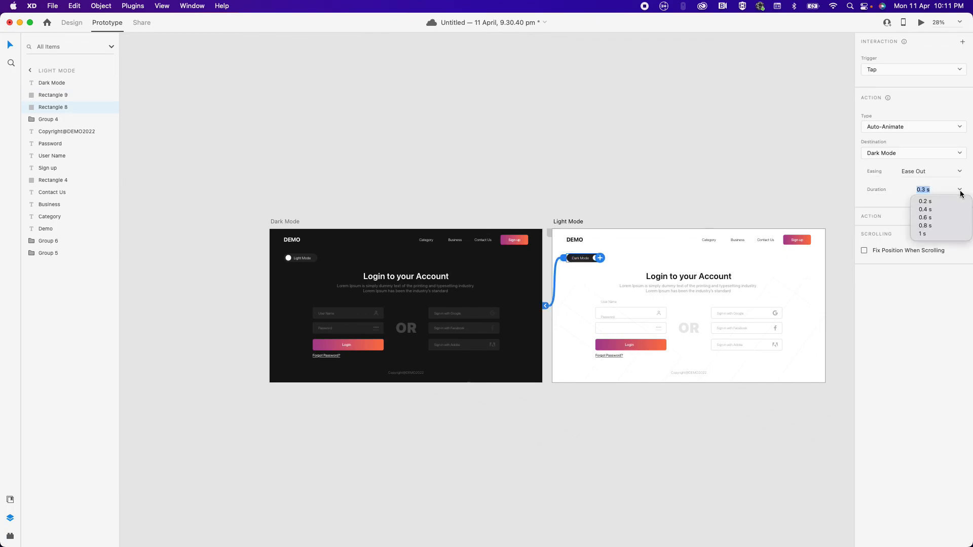
click(928, 225)
click(647, 168)
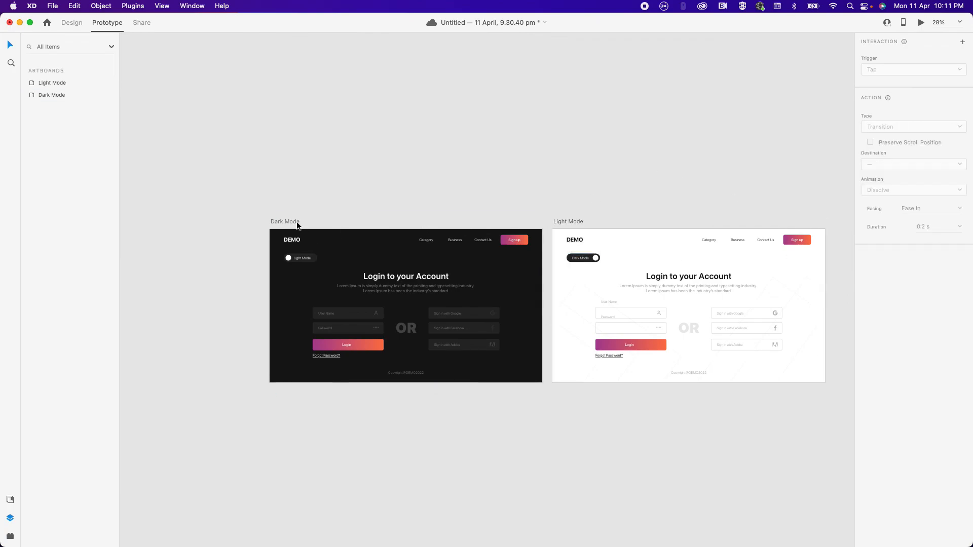
- Preview the slower animation from the Dark Mode artboard by switching modes repeatedly, and close the preview
click(305, 223)
click(921, 23)
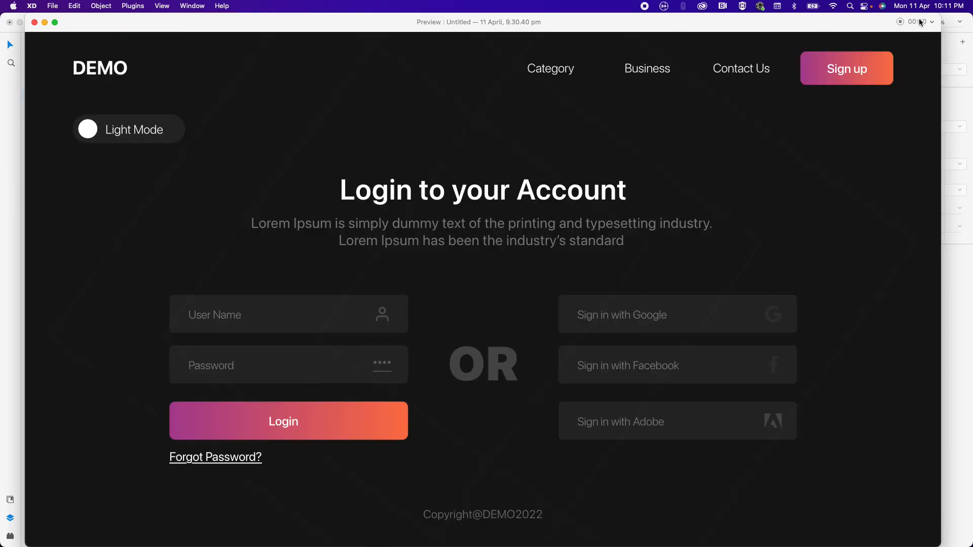
click(163, 130)
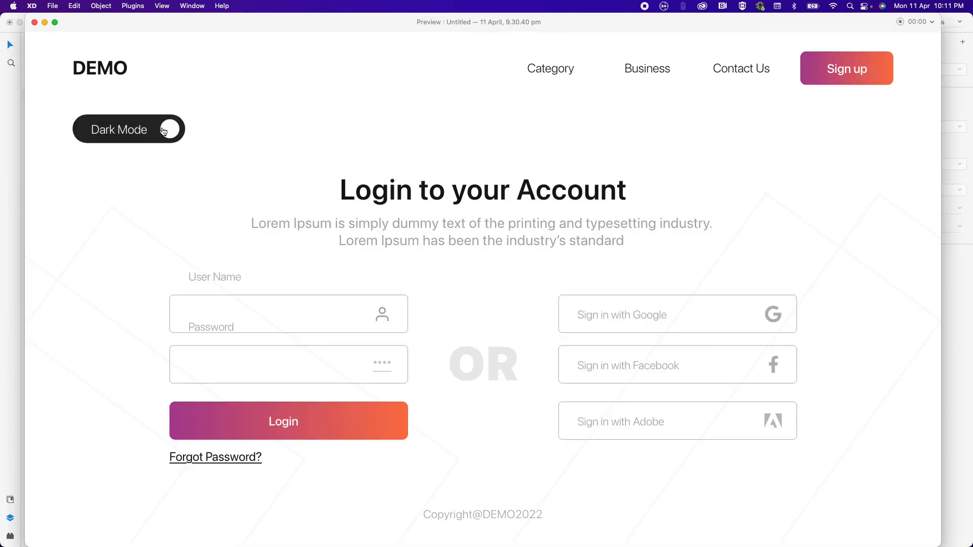
click(148, 138)
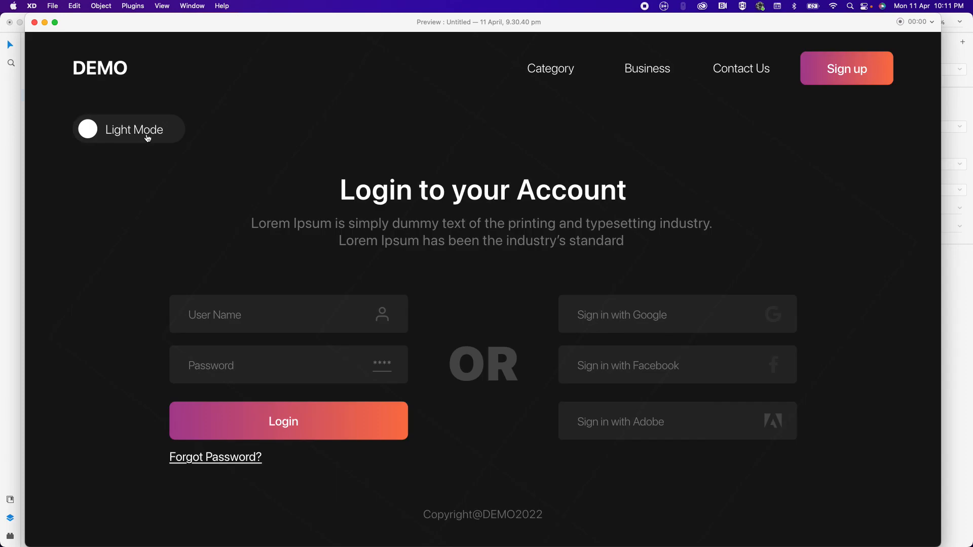
click(150, 138)
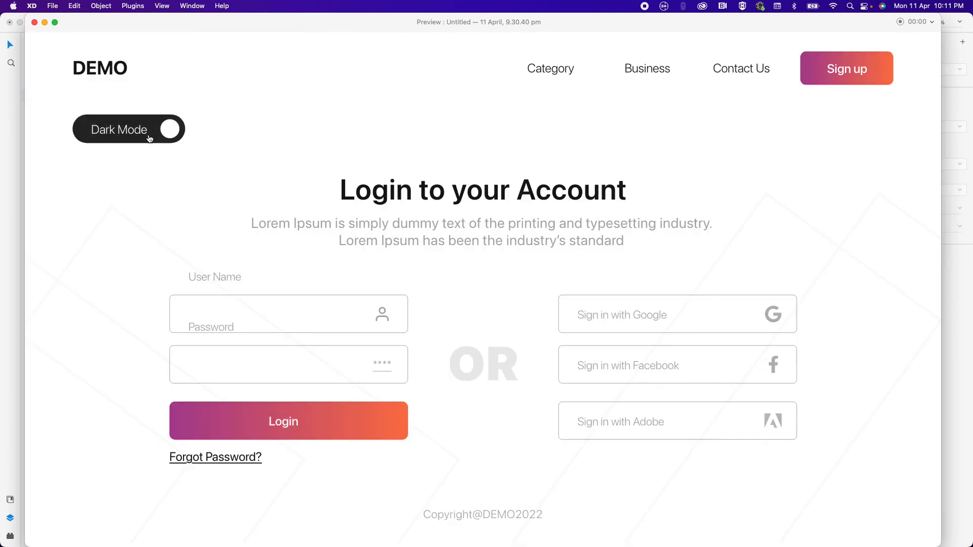
click(150, 138)
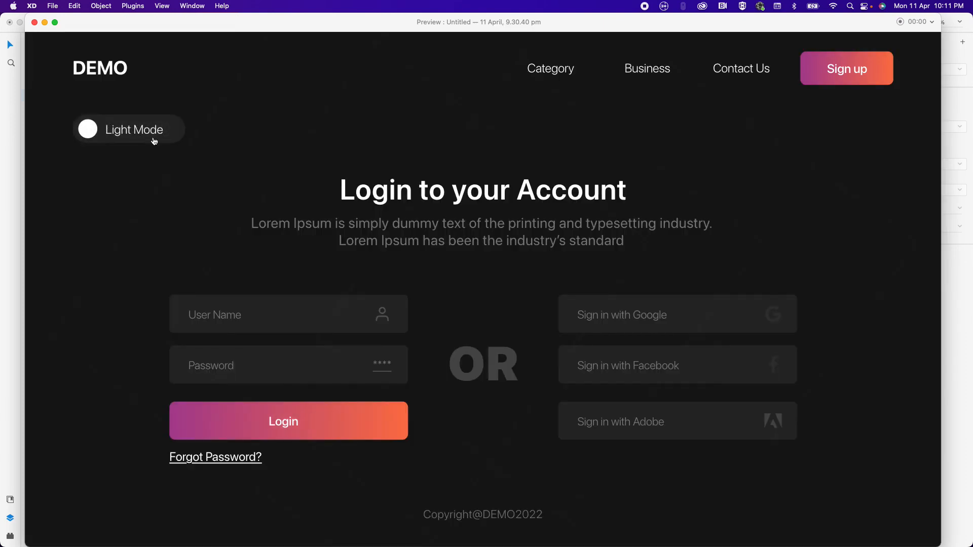
click(159, 140)
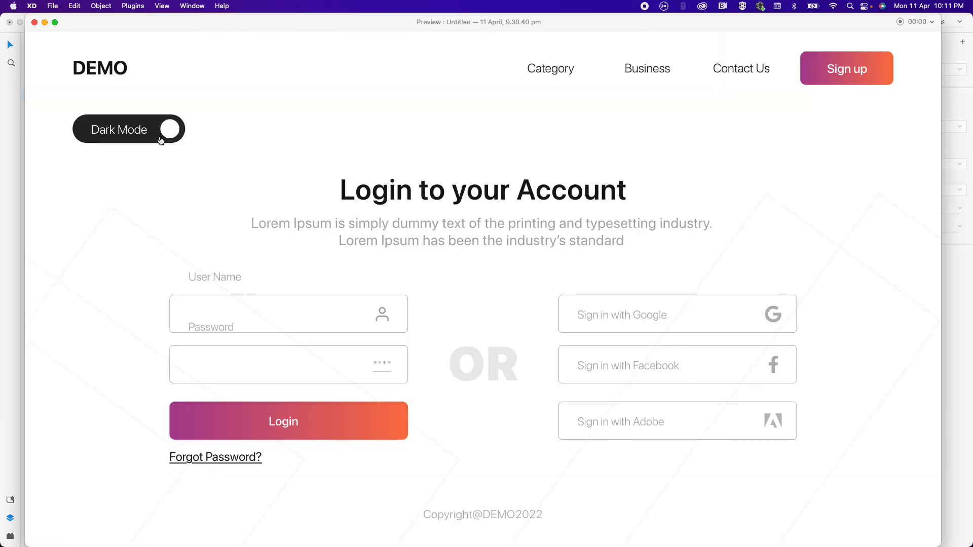
click(35, 23)
- Return to design mode and move the Light Mode artboard's User Name and Password labels down into their input fields
click(619, 437)
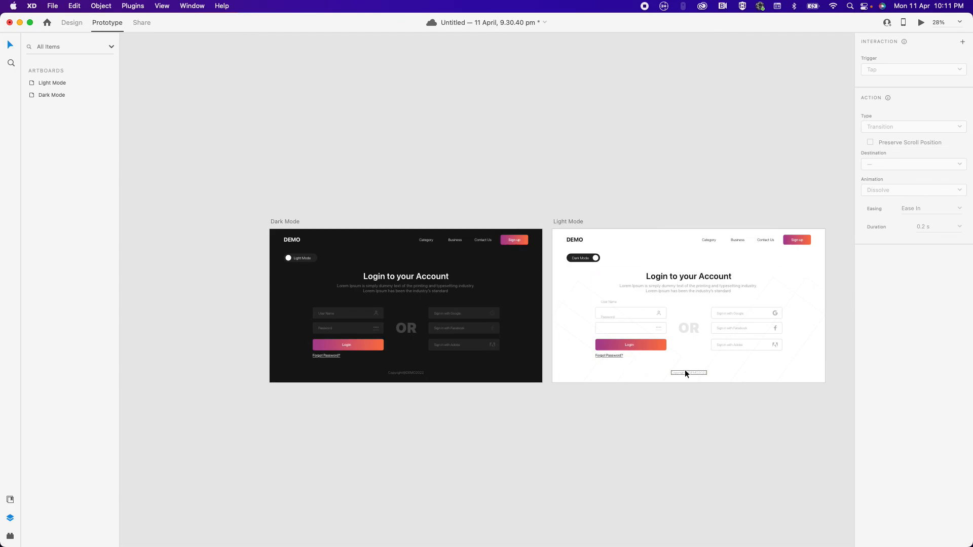
scroll(684, 373, up, 5)
click(71, 22)
scroll(541, 291, up, 5)
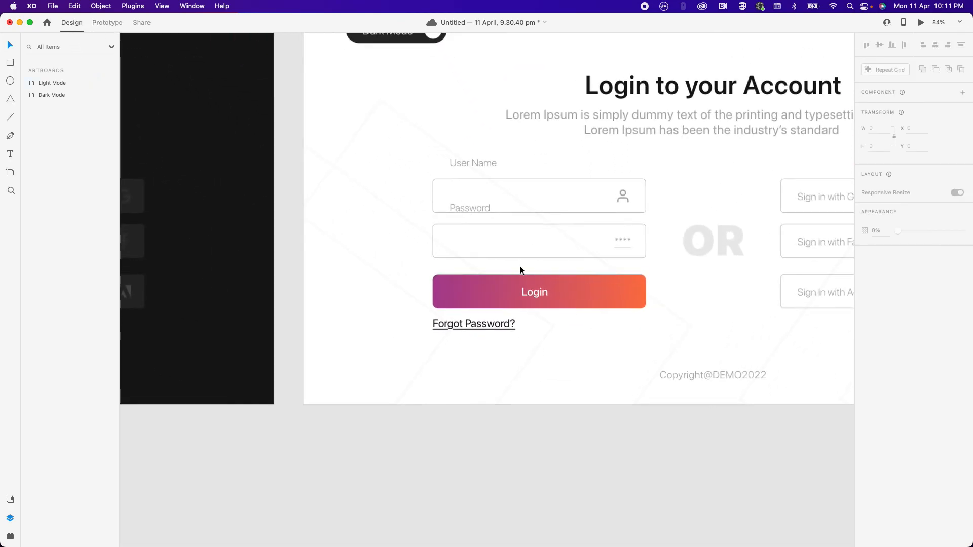
click(466, 211)
shift+click(468, 162)
key(shift+Down)
key(shift+Down)
key(shift+Down)
key(shift+Down)
key(shift+Down)
key(shift+Down)
key(shift+Down)
key(shift+Down)
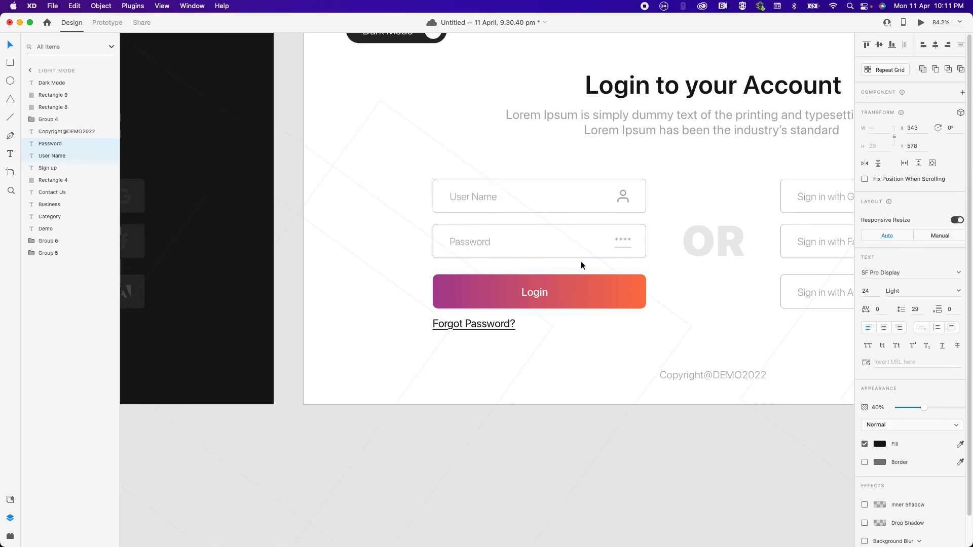
scroll(581, 260, down, 5)
click(659, 454)
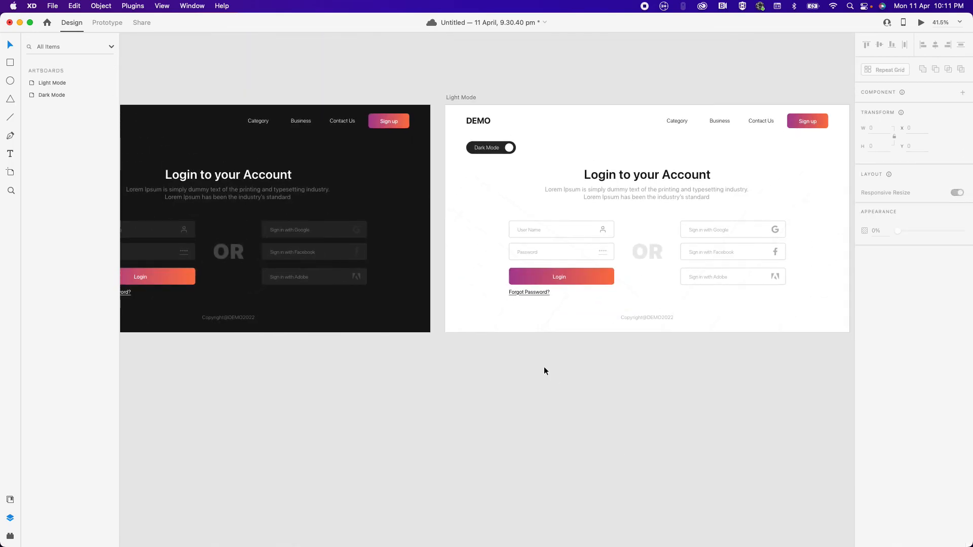
- Lower the opacity of both outlined-square background groups on the Light Mode artboard to 0%
click(497, 329)
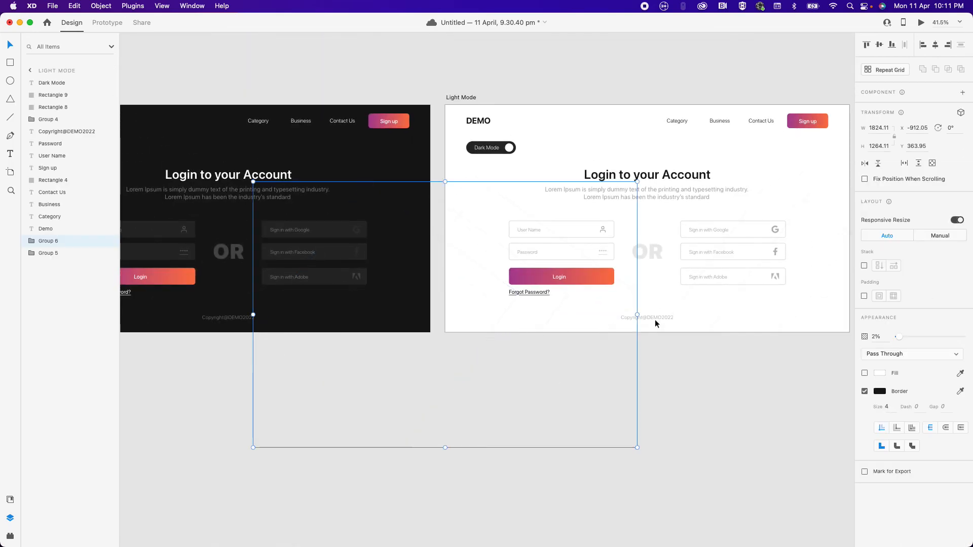
shift+click(720, 317)
drag(902, 337, 897, 342)
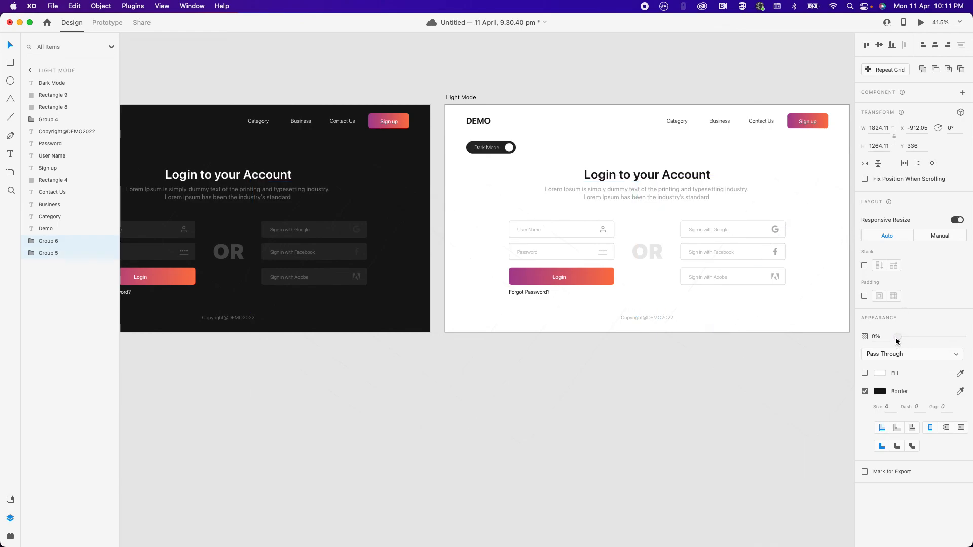
click(694, 488)
scroll(709, 373, up, 3)
scroll(708, 373, up, 3)
scroll(709, 373, down, 5)
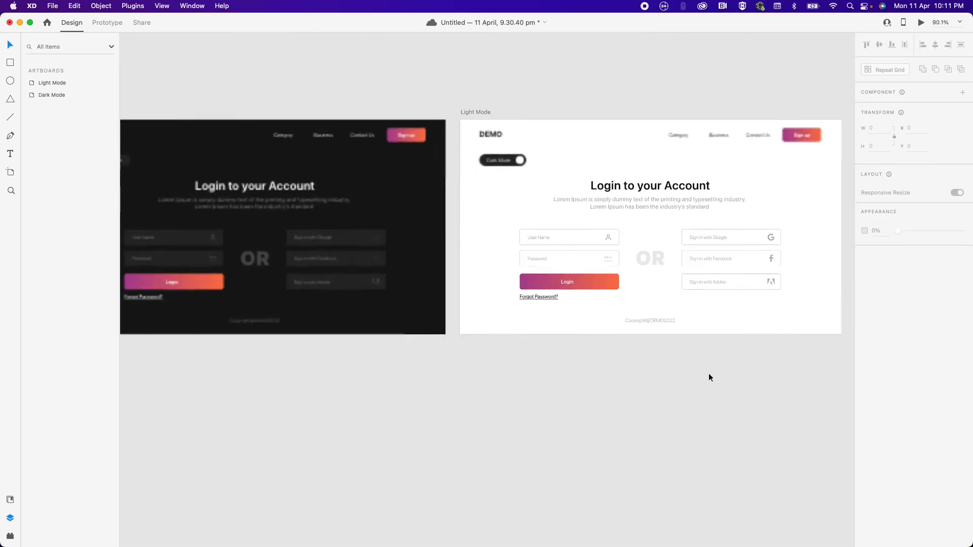
scroll(554, 273, left, 1)
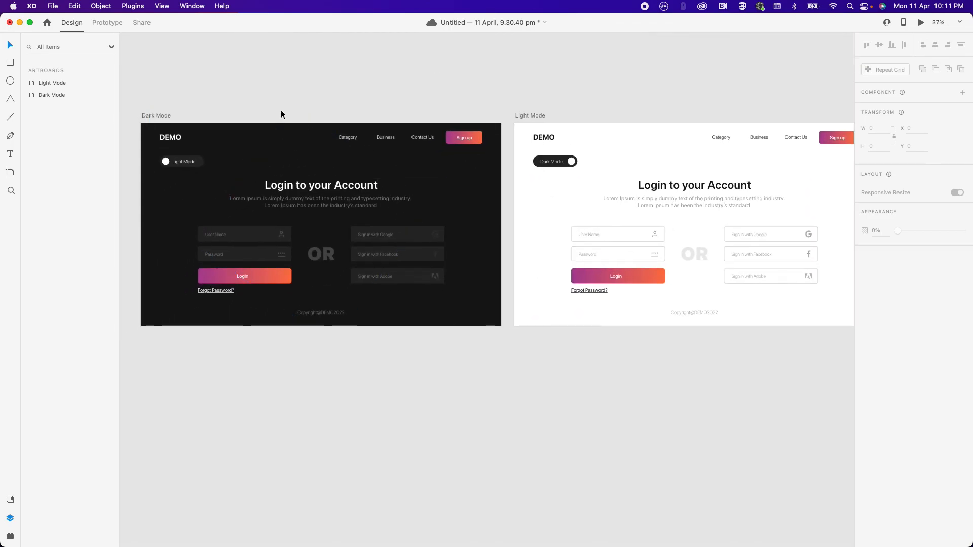
- Return to prototyping and set the duration of the Light Mode toggle's link on the Dark Mode artboard to 0.6 s
click(158, 116)
click(116, 27)
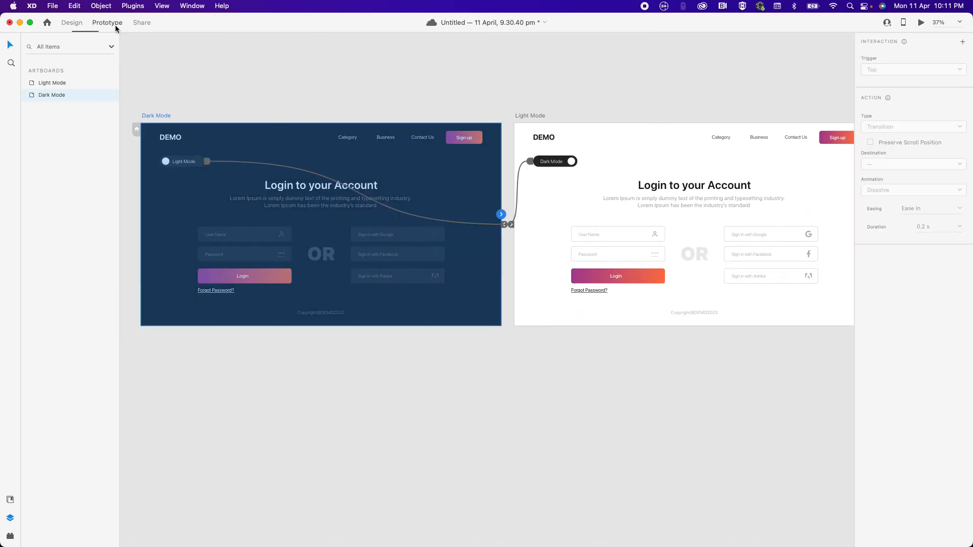
click(506, 224)
click(959, 191)
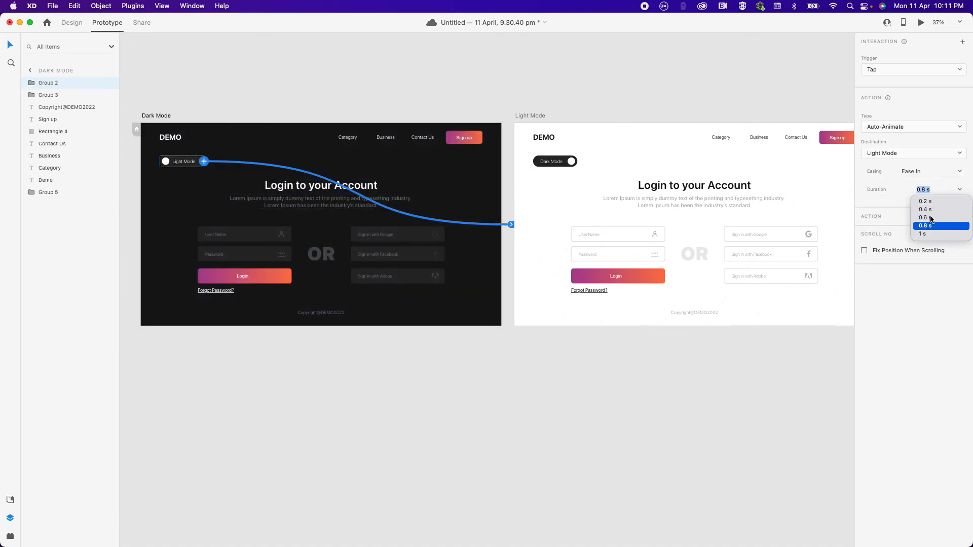
click(931, 218)
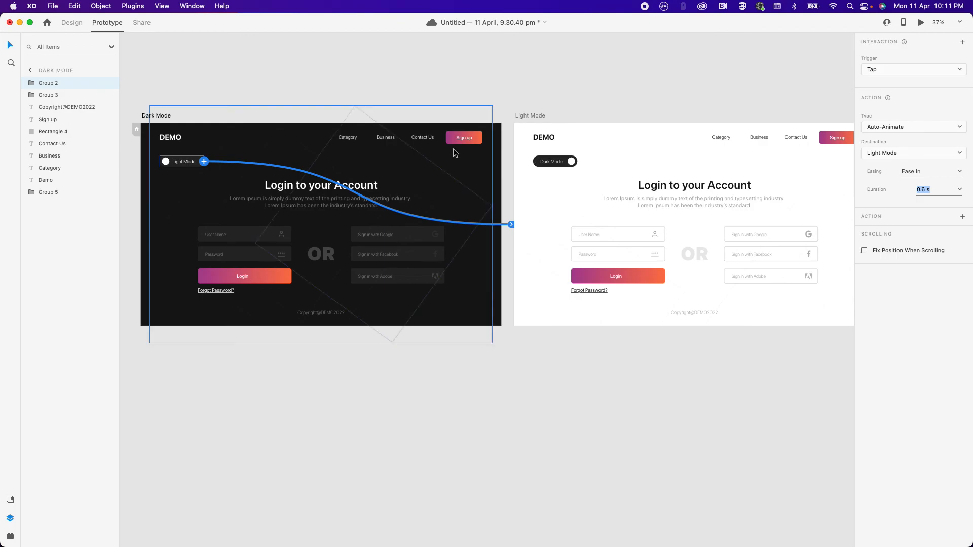
- Change the Auto-Animate duration of the Dark Mode toggle's link on the Light Mode artboard
click(563, 165)
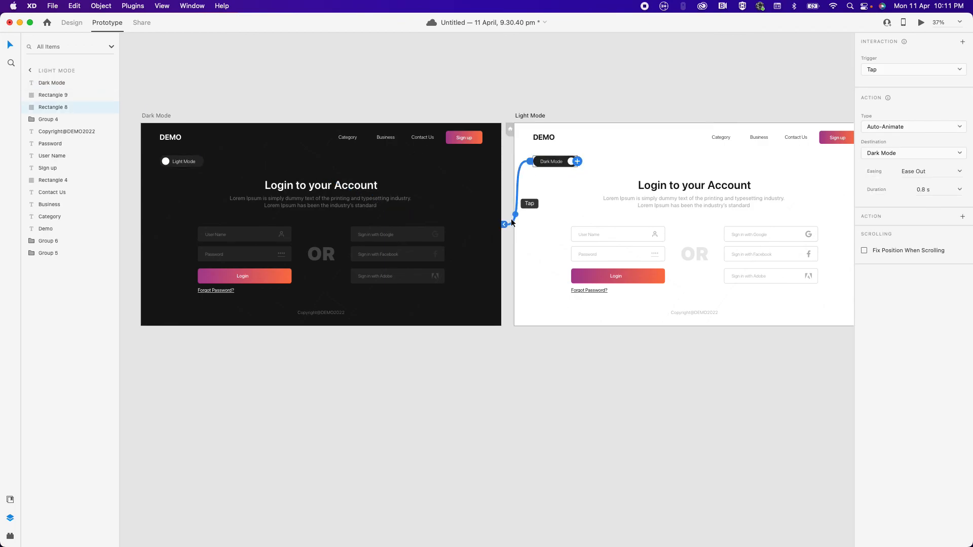
click(960, 190)
click(932, 222)
click(724, 443)
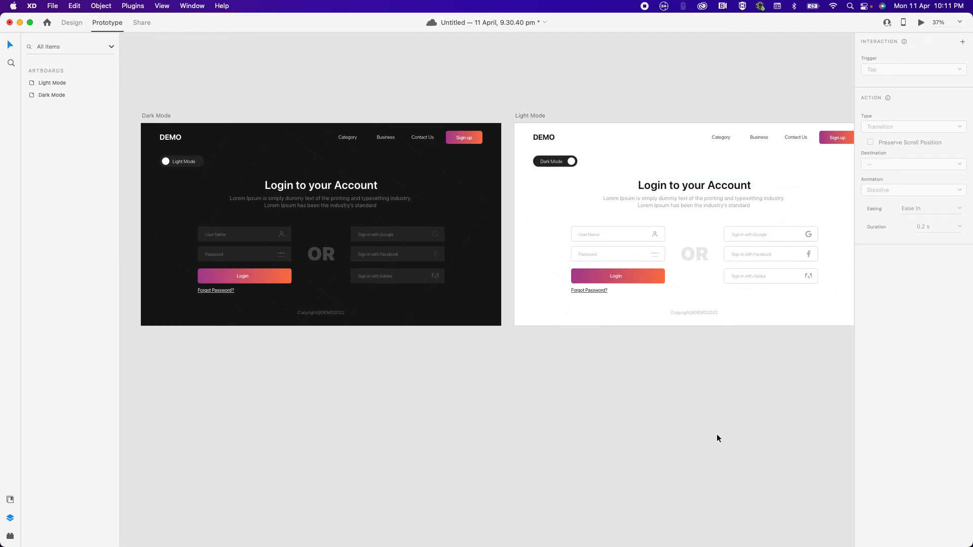
- Preview the prototype from the Dark Mode artboard and switch repeatedly between light and dark mode to check the toggle animation
scroll(365, 162, left, 5)
click(290, 116)
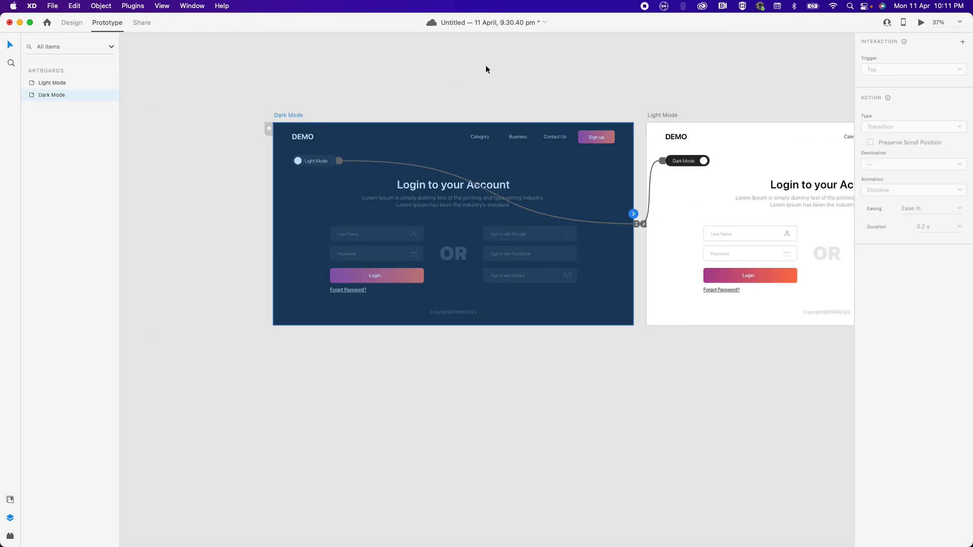
click(921, 23)
click(147, 133)
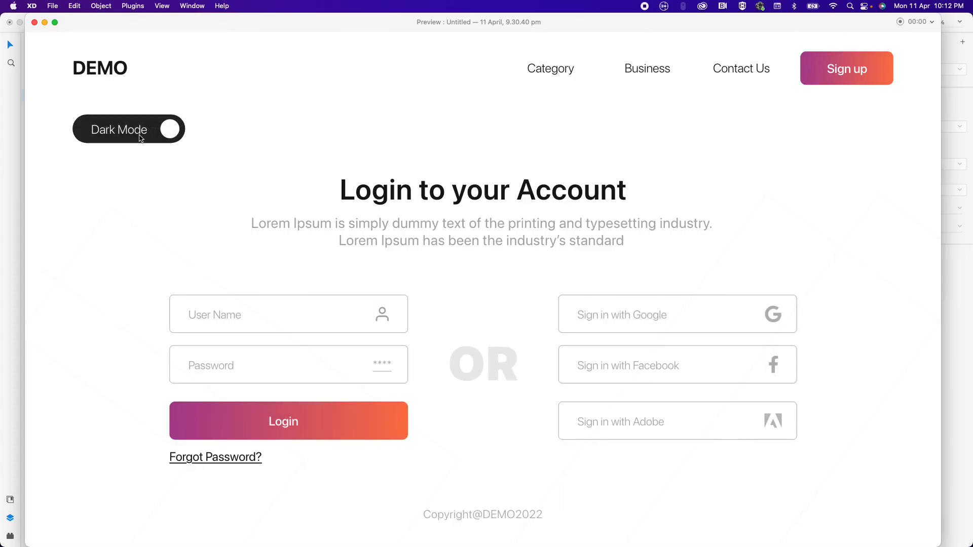
click(141, 138)
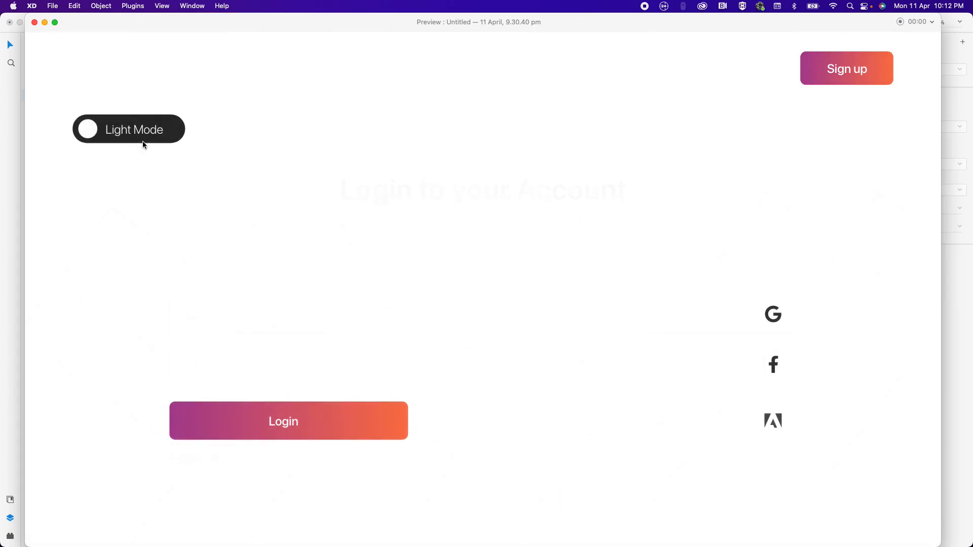
click(144, 139)
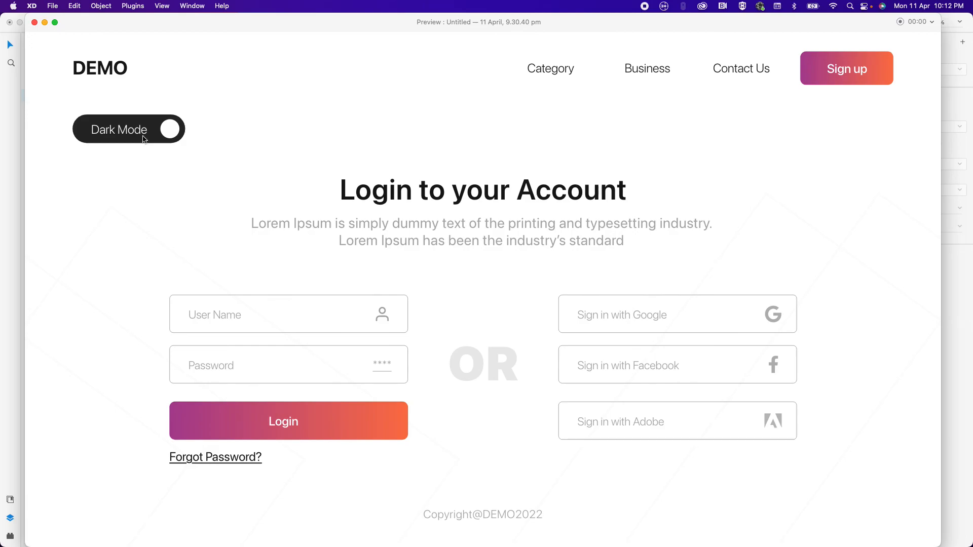
click(144, 138)
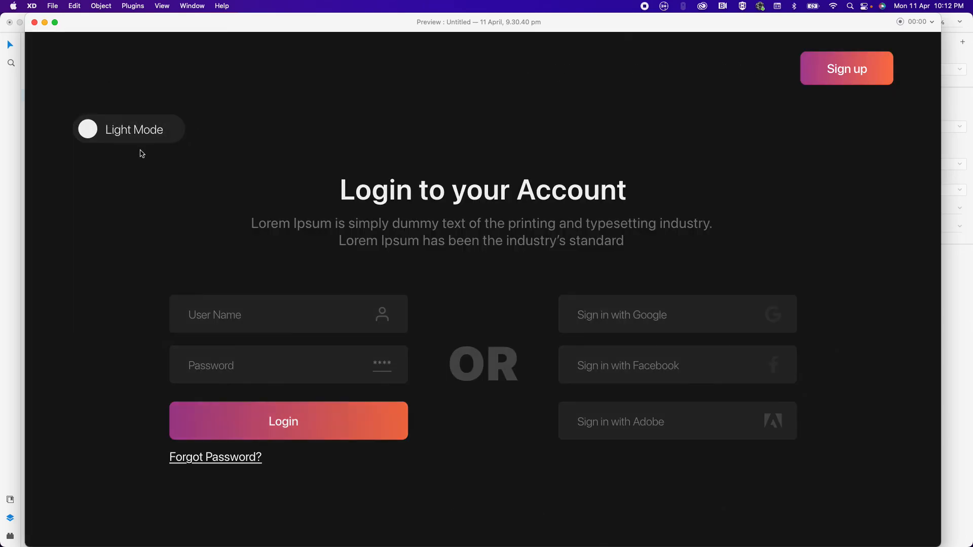
click(142, 140)
click(124, 139)
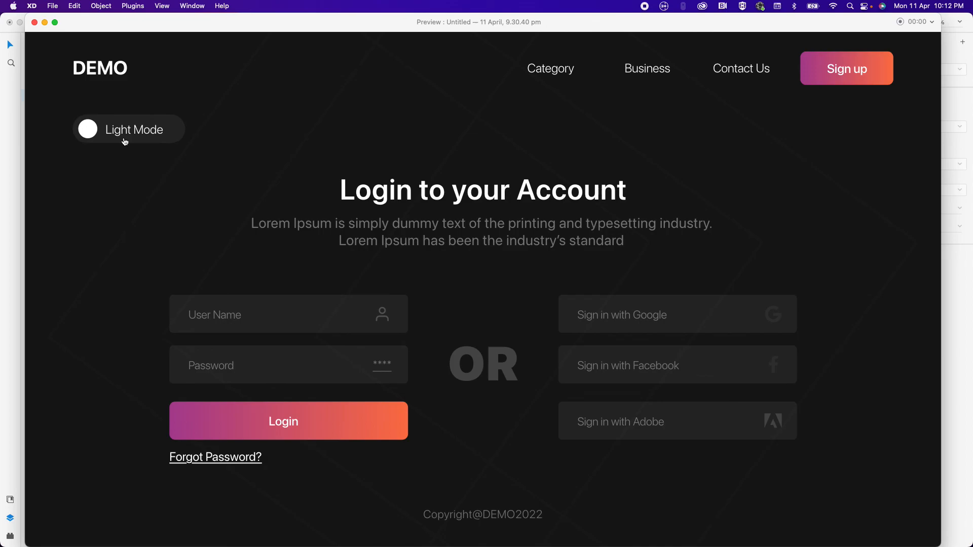
click(137, 134)
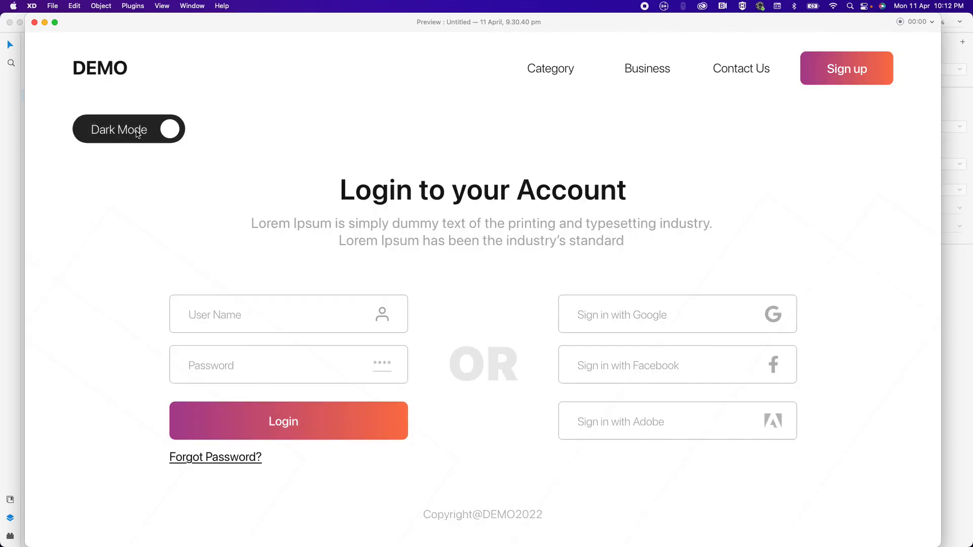
click(137, 133)
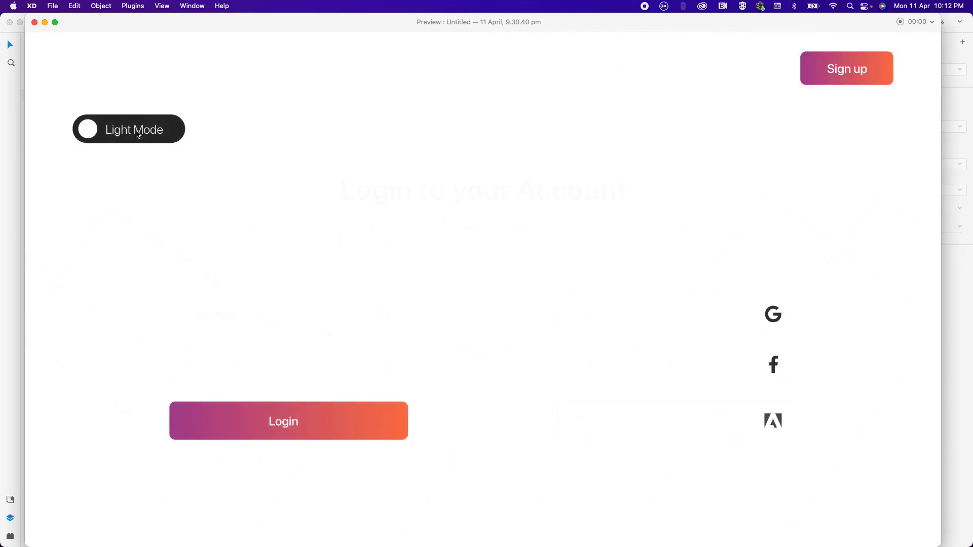